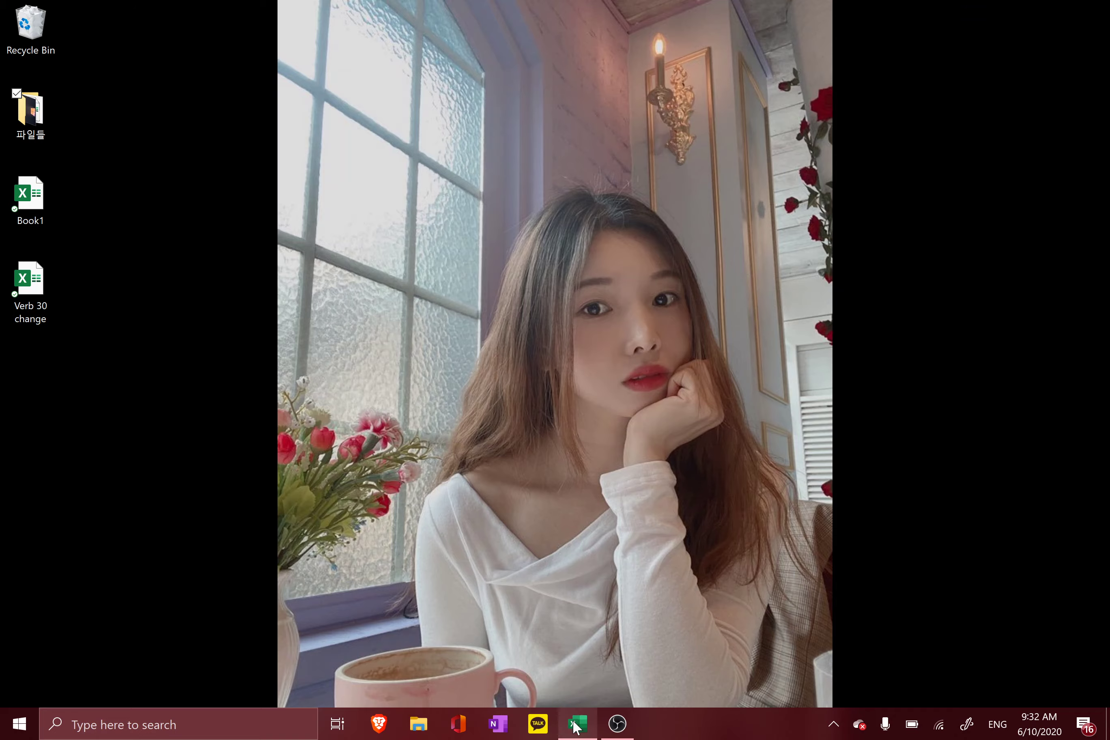
Switch to Excel, open the workbook "The progress" and go to the HM sheet
click(577, 723)
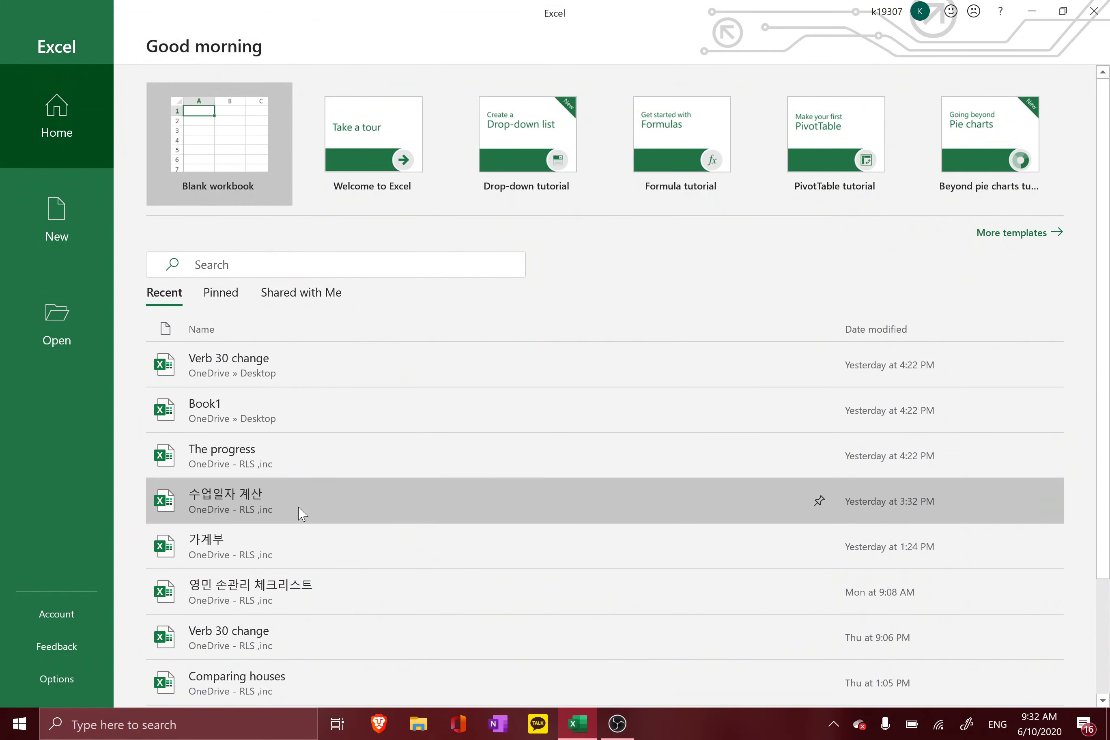
click(305, 465)
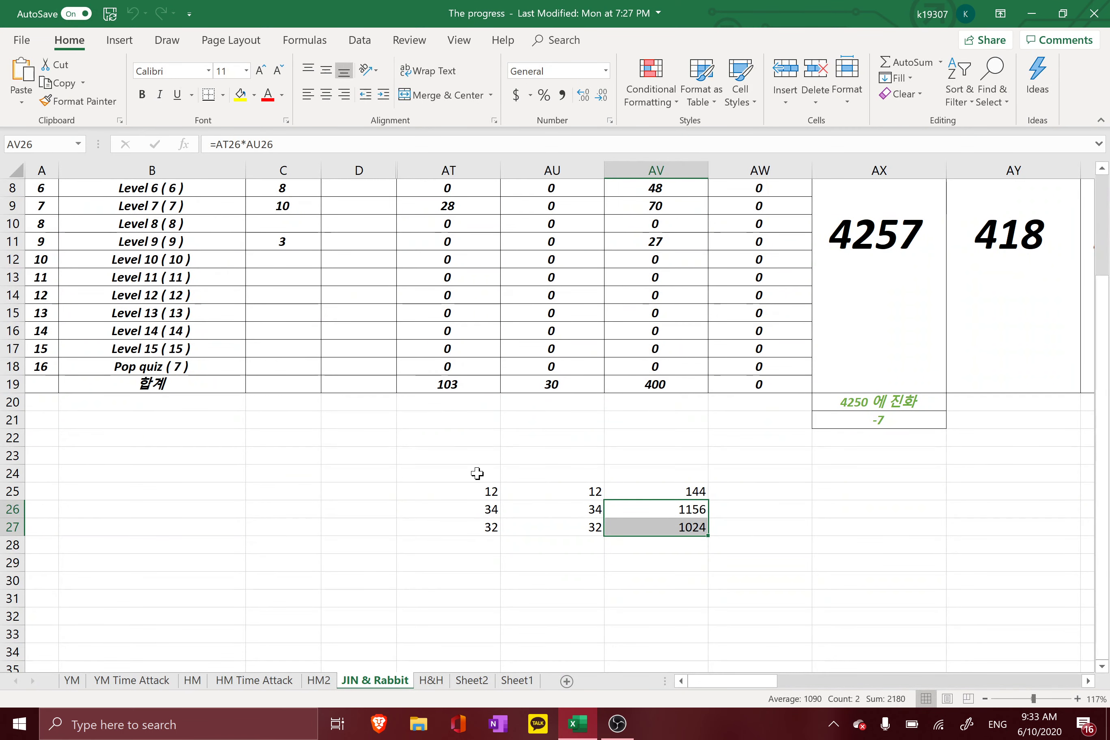
click(72, 680)
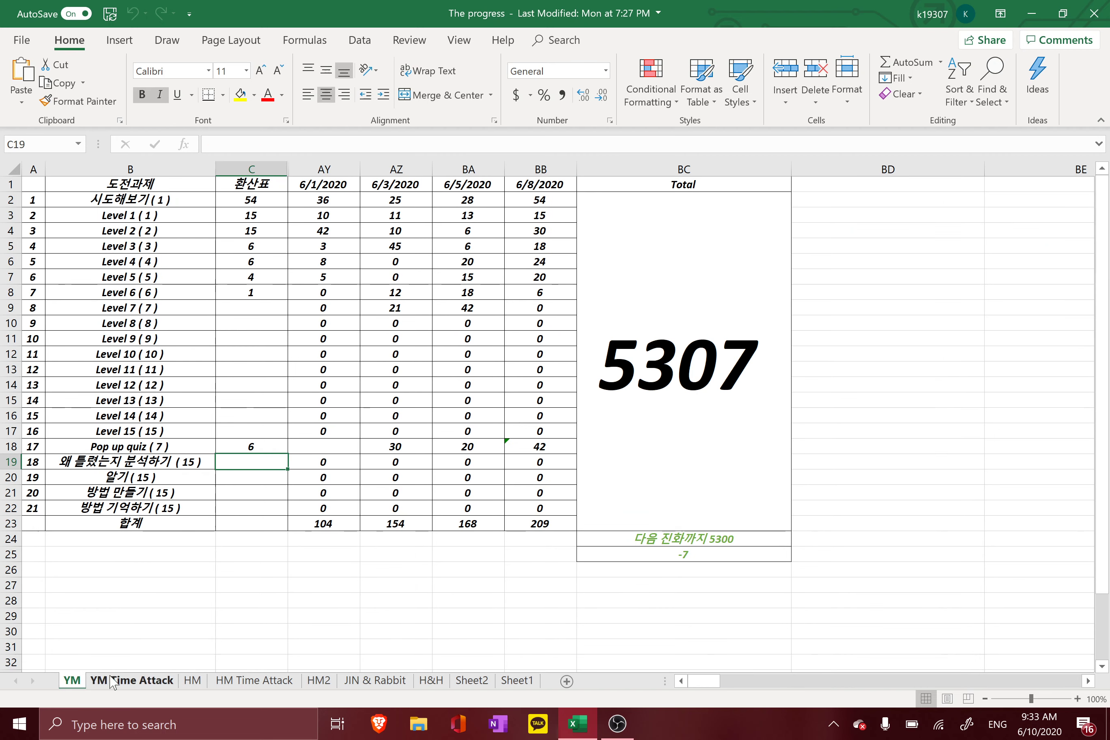
click(192, 680)
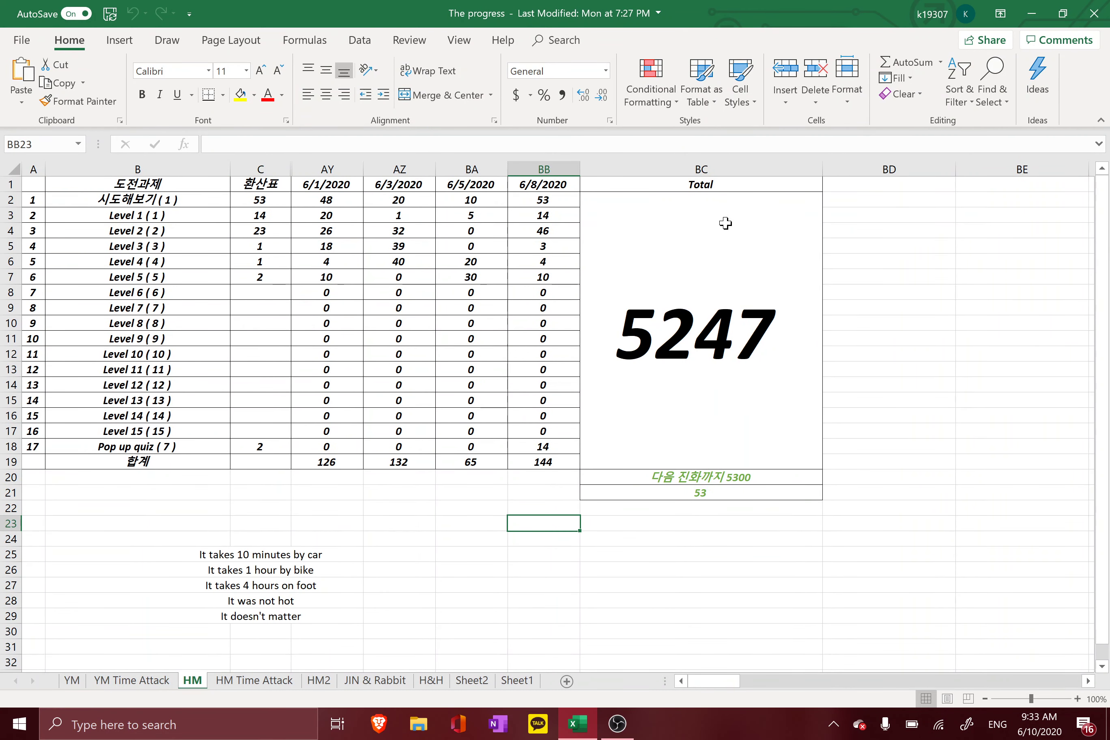
Insert a new column before the Total column on the HM sheet
click(730, 169)
text(i)
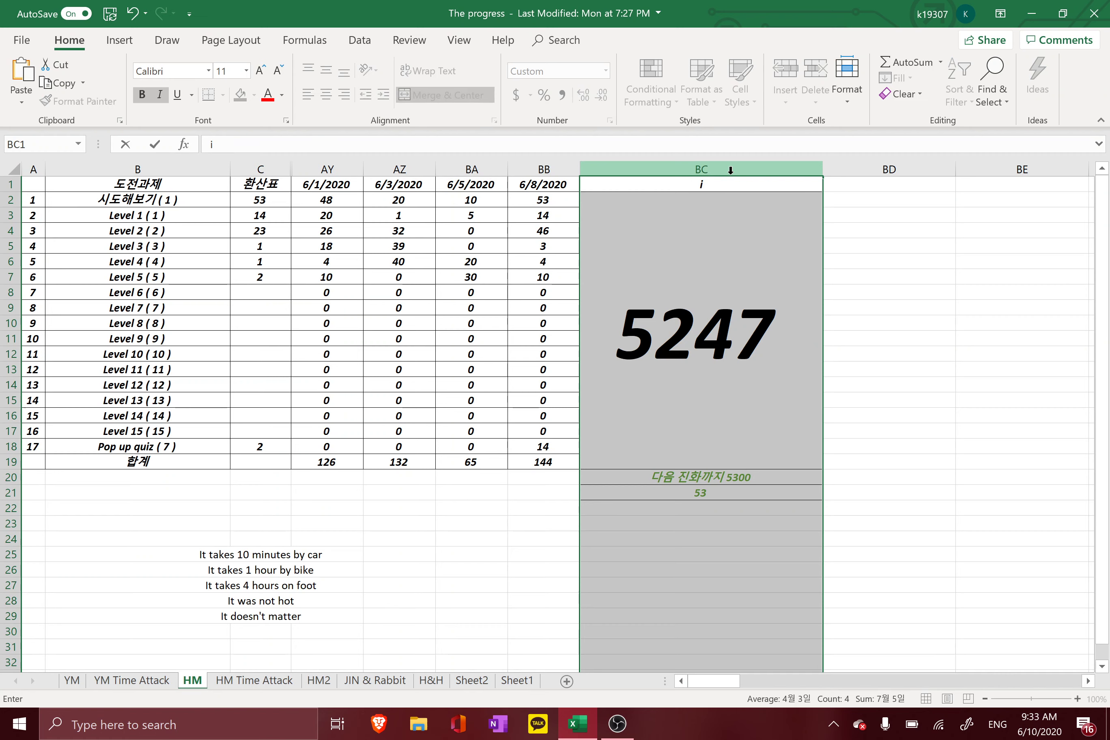
key(Escape)
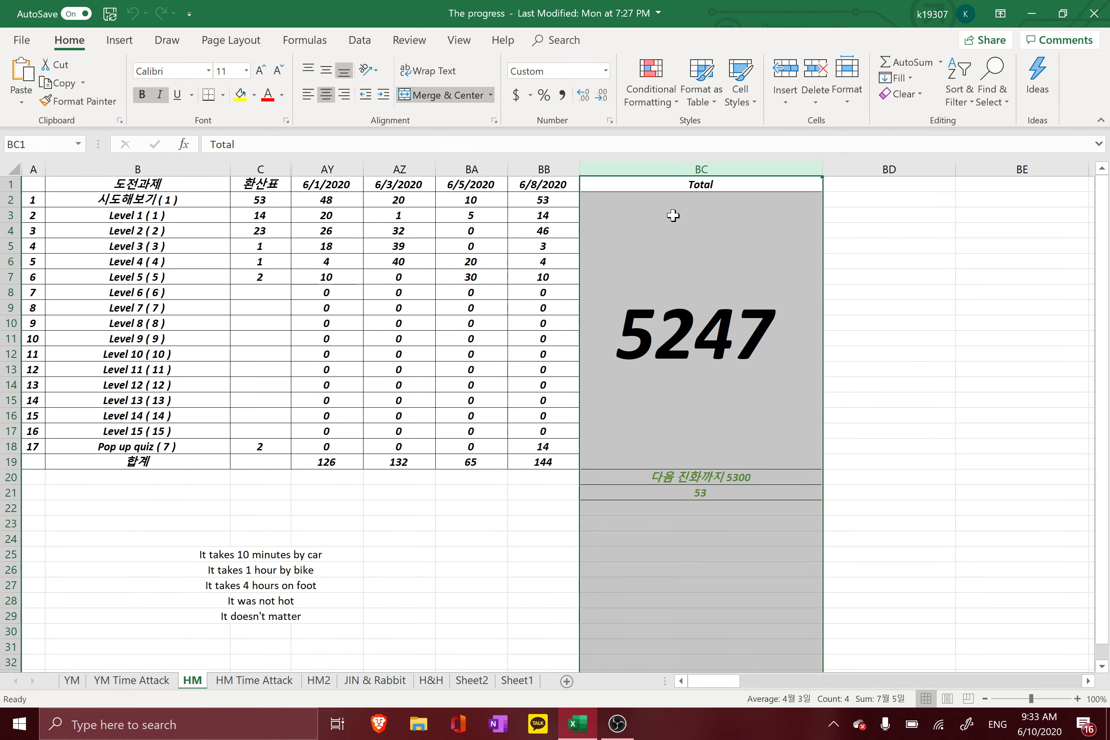
right_click(704, 170)
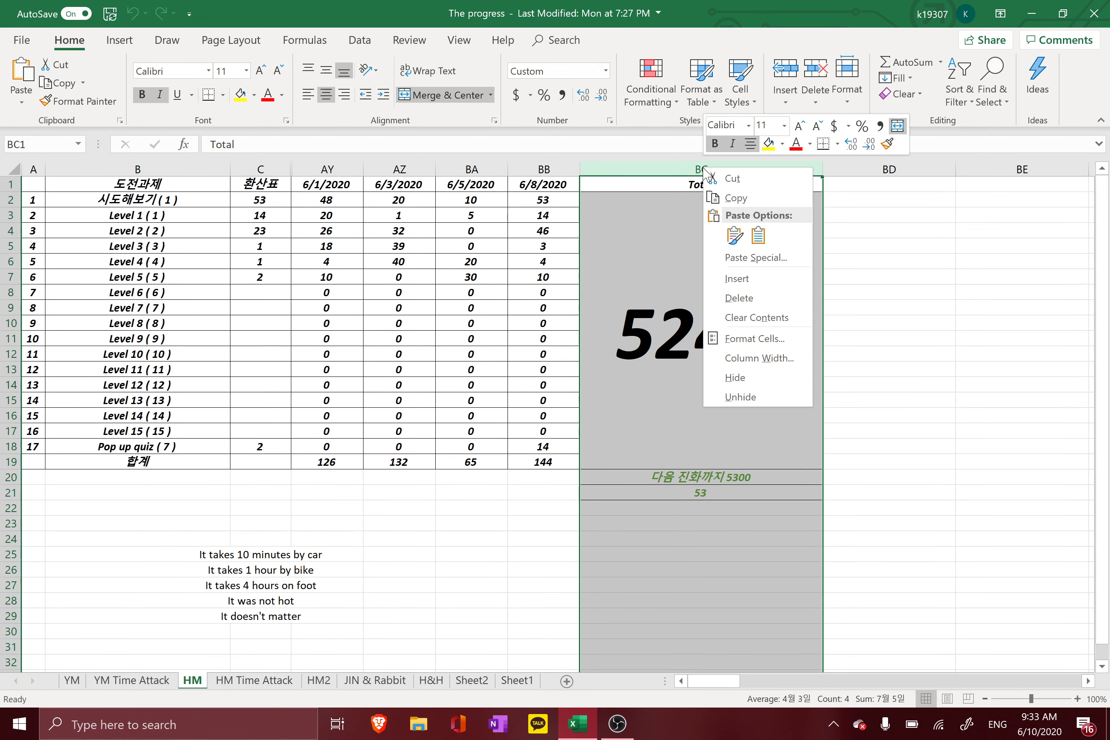
click(736, 278)
Fill the 6/8/2020 formulas from rows 2 to 19 into the new column BC and enter the date 2020-06-10 as its header
click(543, 186)
drag(550, 200, 643, 470)
click(624, 187)
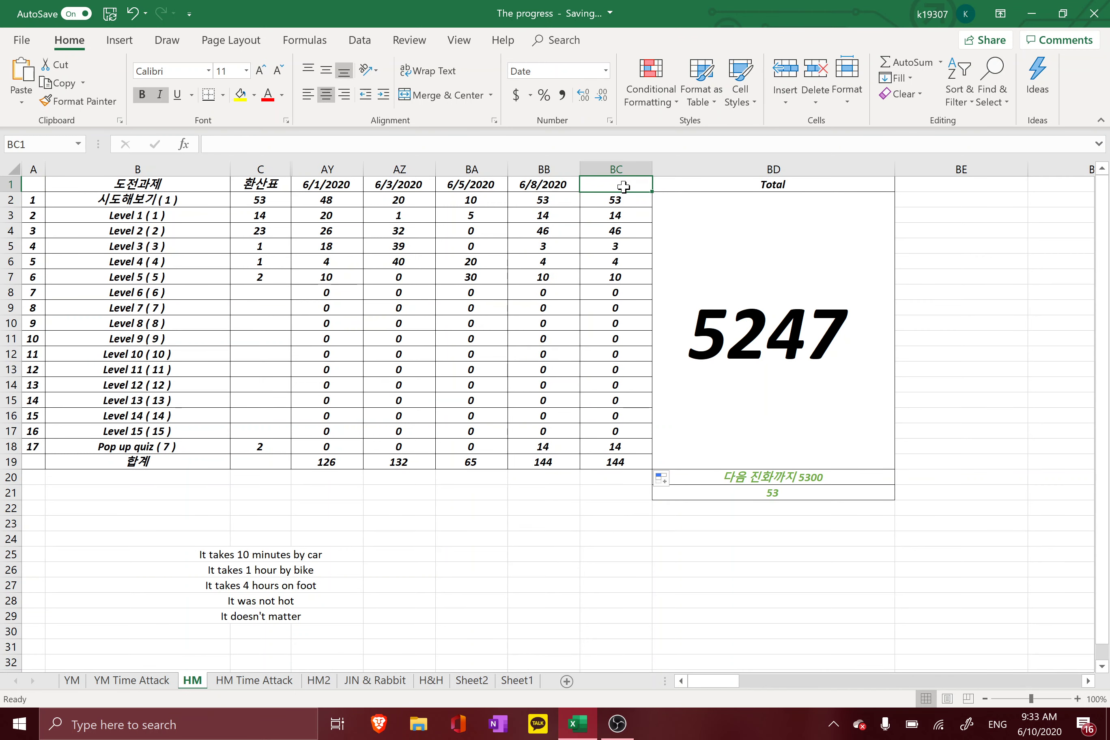
text(2020-0)
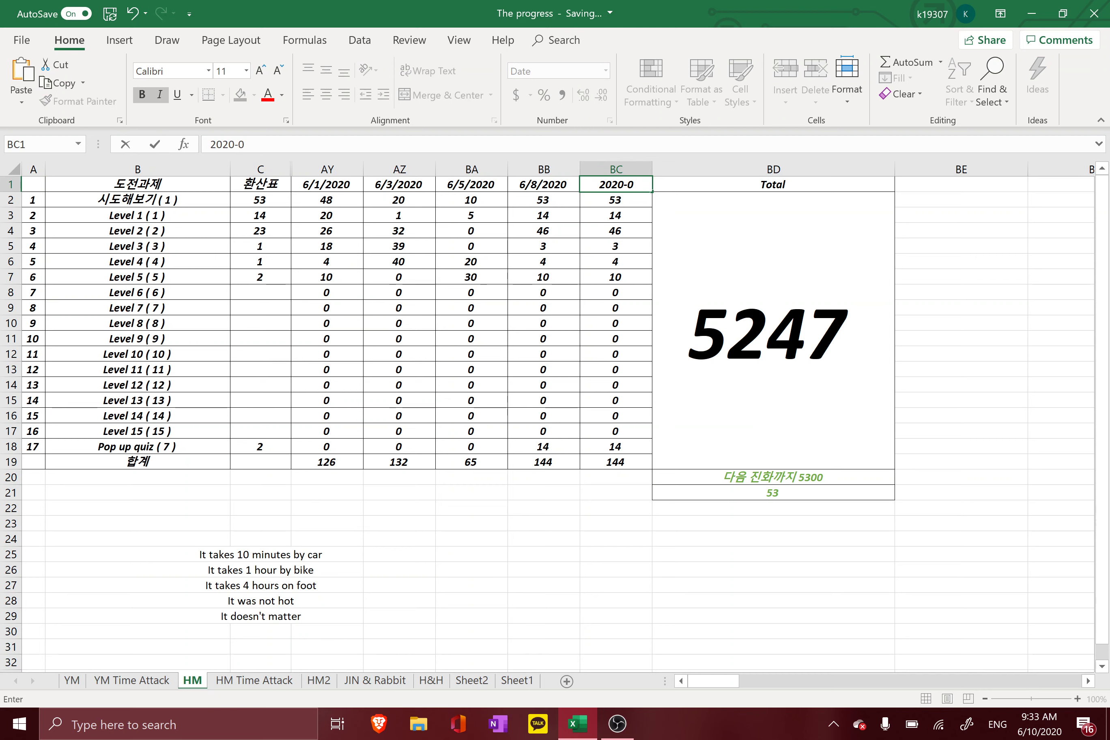
text(6-)
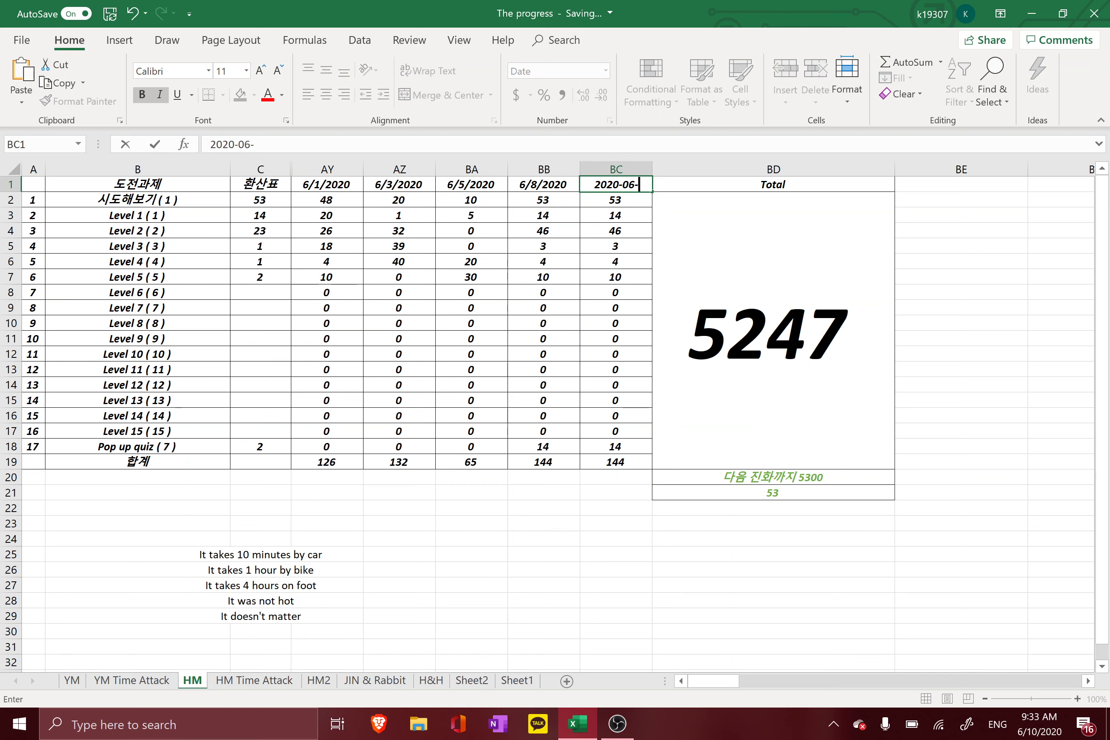
text(10)
key(Return)
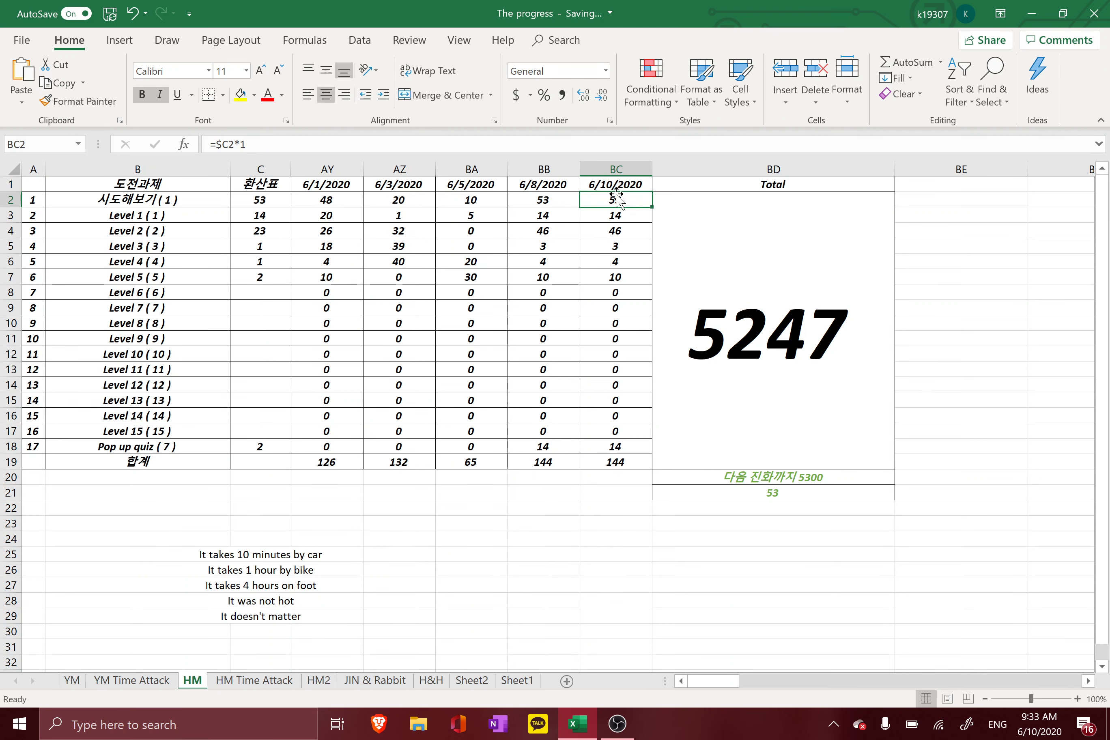
Replace the formulas in the 6/8/2020 column, BB2:BB19, with their values
drag(547, 201, 558, 465)
key(ctrl+c)
key(ctrl+v)
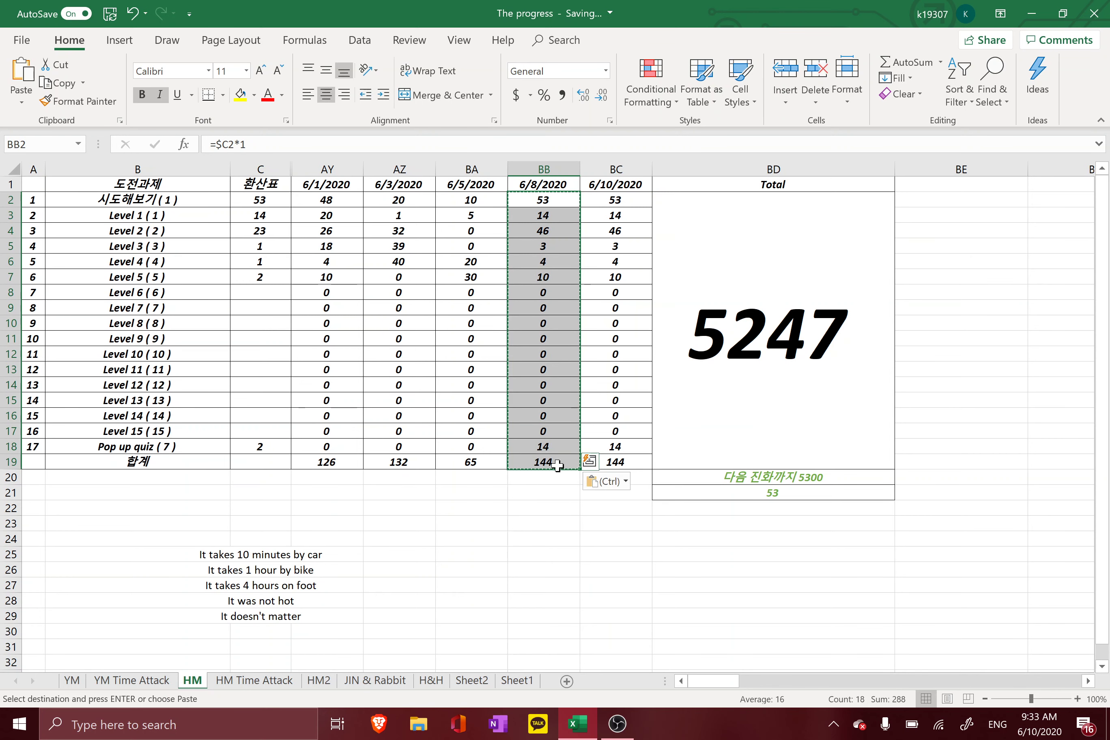
key(ctrl)
key(v)
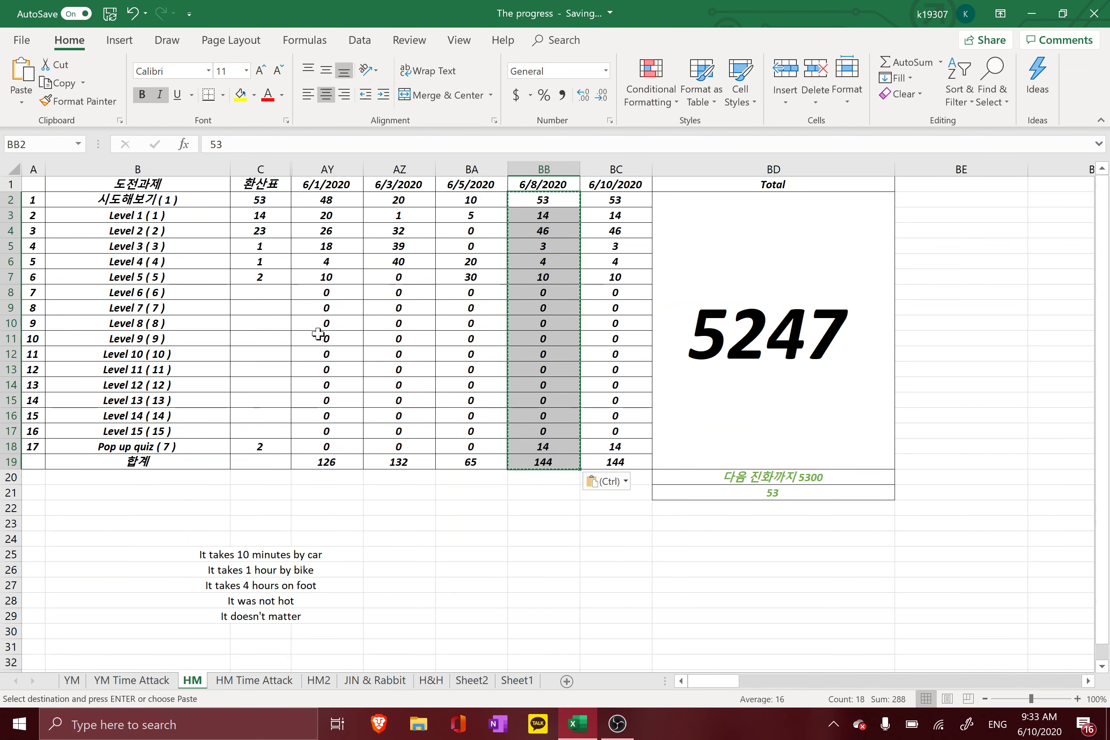
Clear the 환산표 entries in C2:C19 and the practice sentences in B25:AZ30
drag(260, 200, 264, 460)
key(Delete)
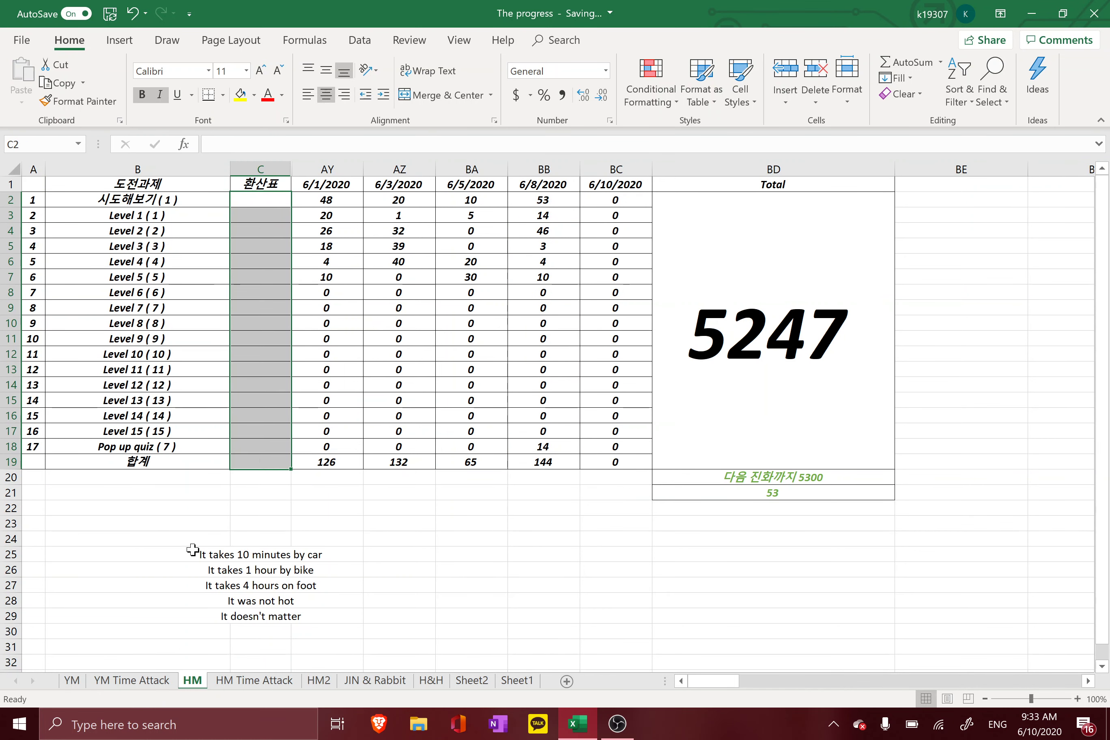
drag(192, 550, 366, 624)
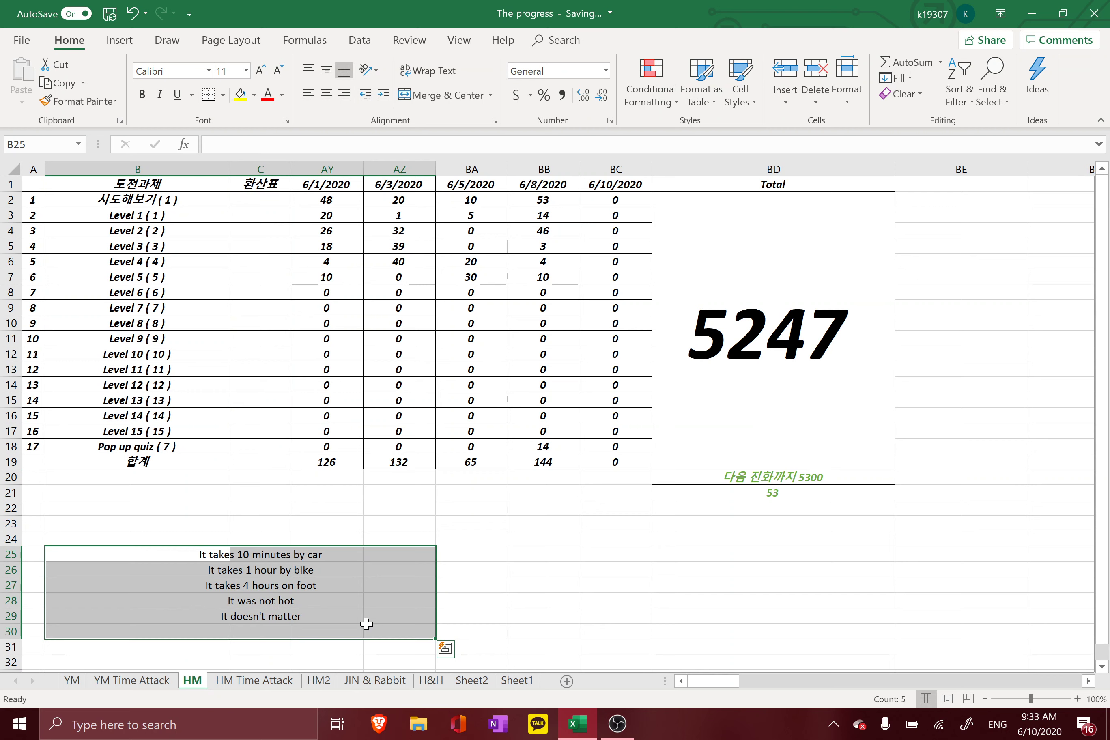
key(Delete)
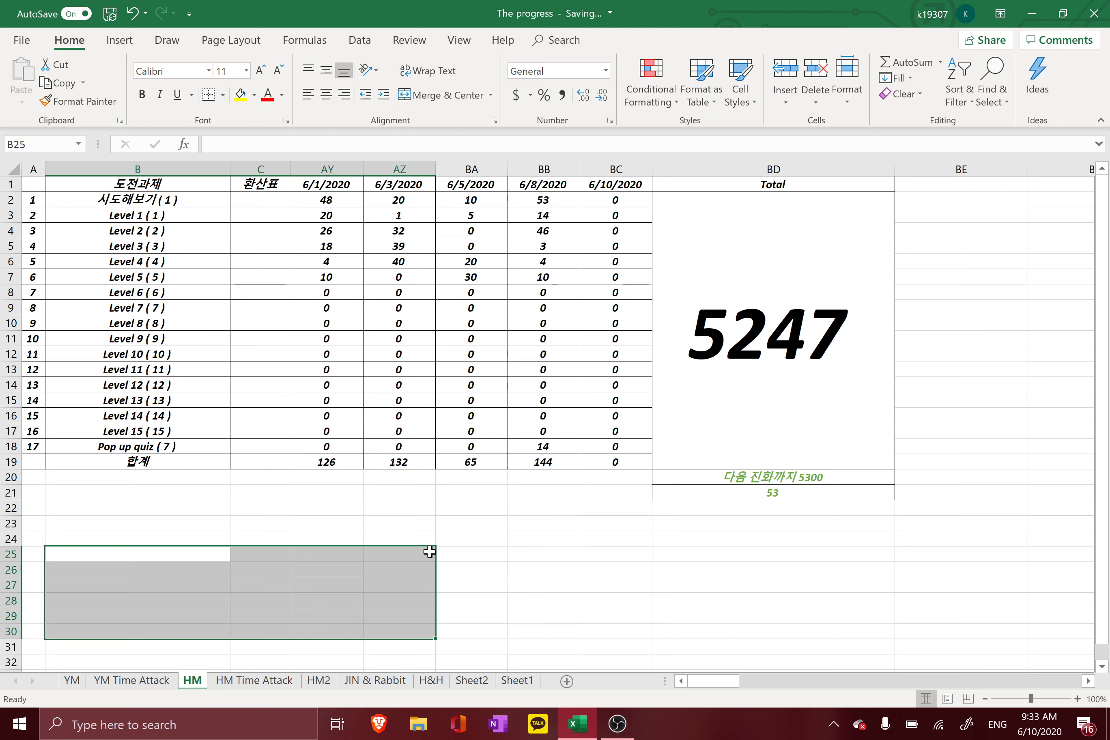
click(571, 538)
click(764, 495)
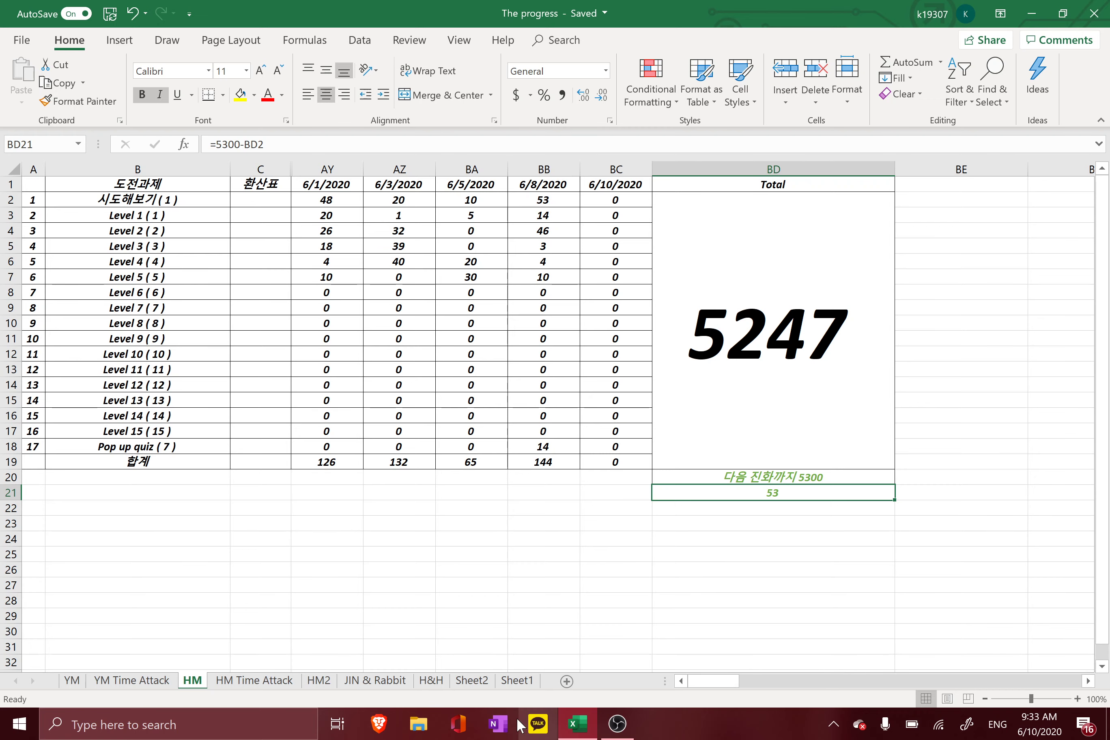
Switch to OneNote and examine the evolution cards on the Pokemon Museum page in the Work notebook's UM HM section
click(498, 726)
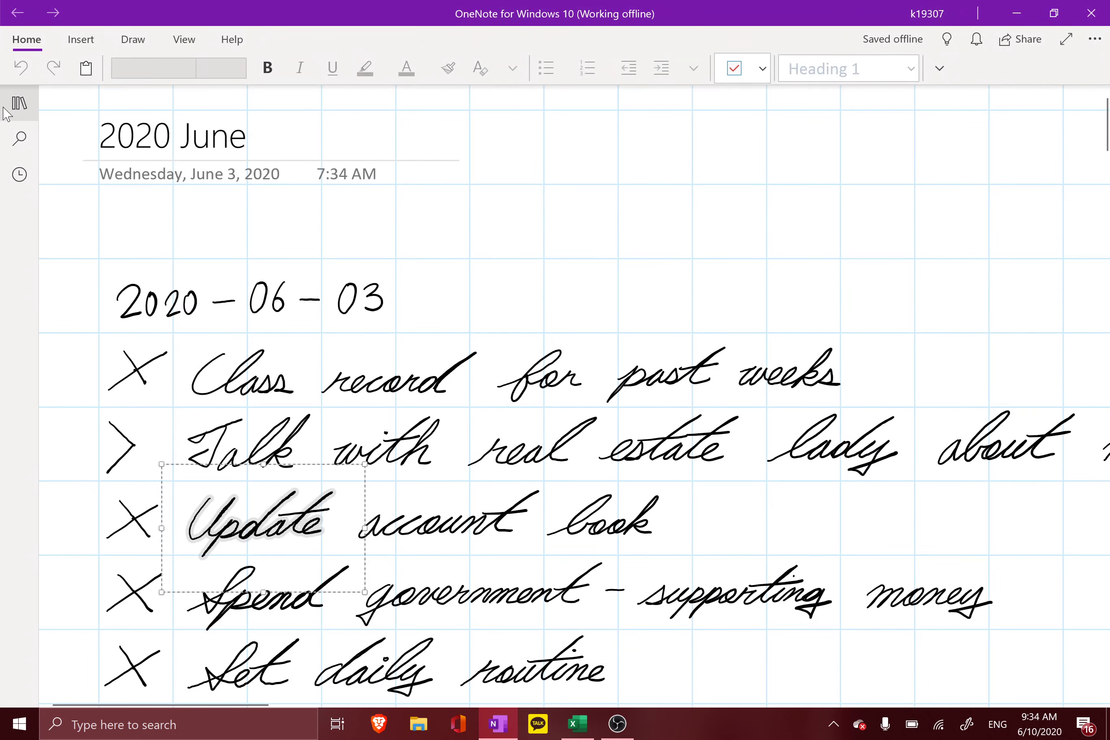
click(5, 113)
click(115, 106)
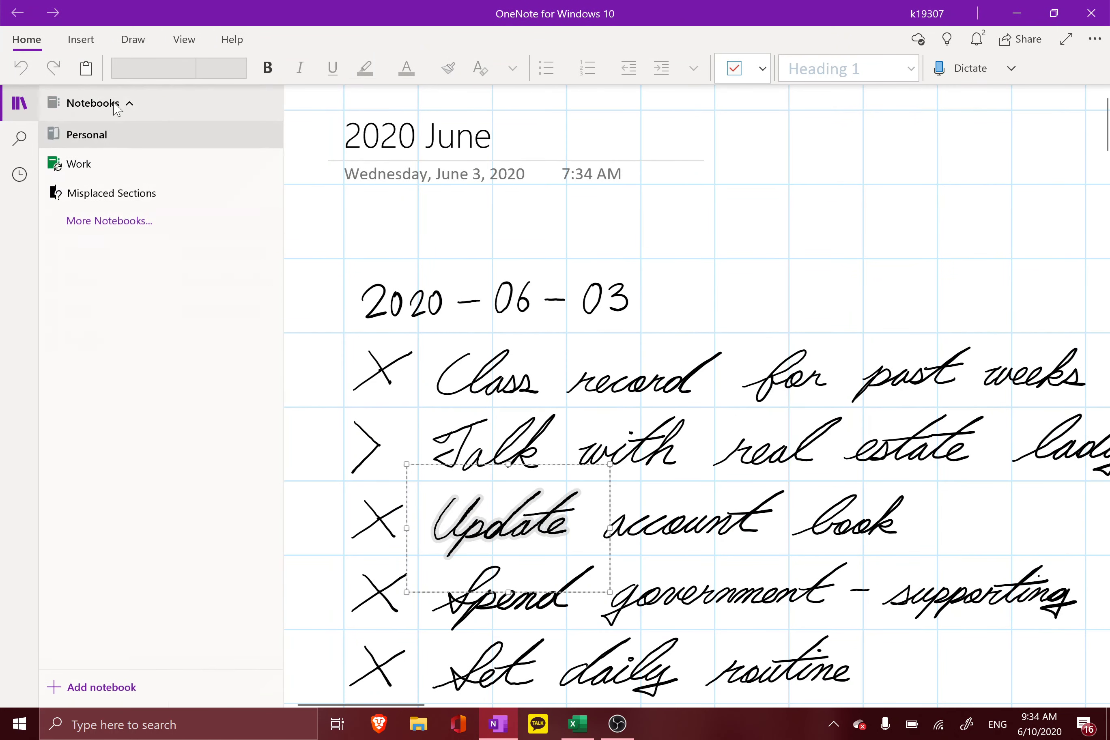
click(134, 167)
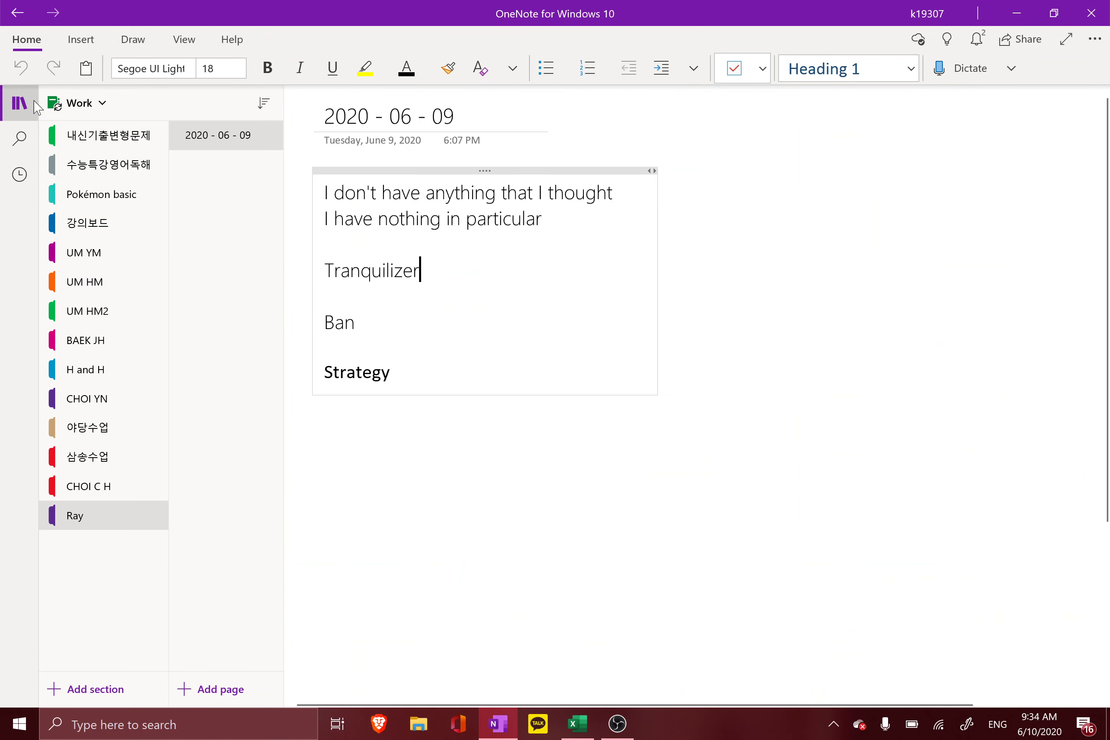
click(119, 296)
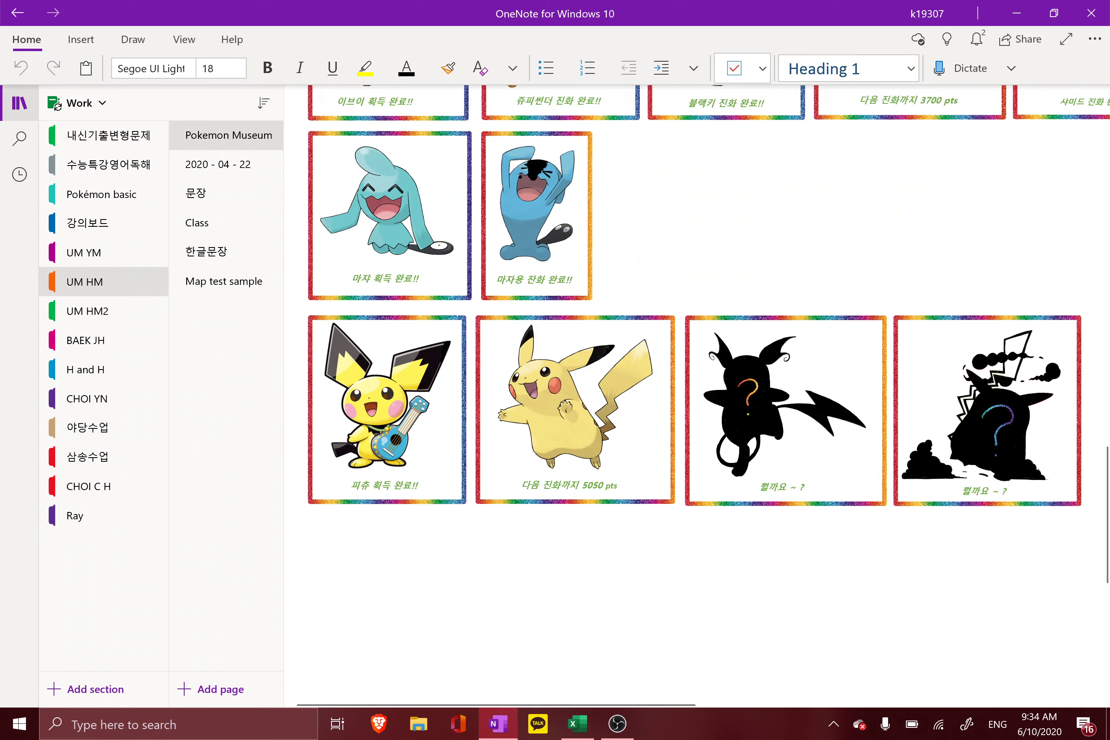
scroll(706, 382, up, 2)
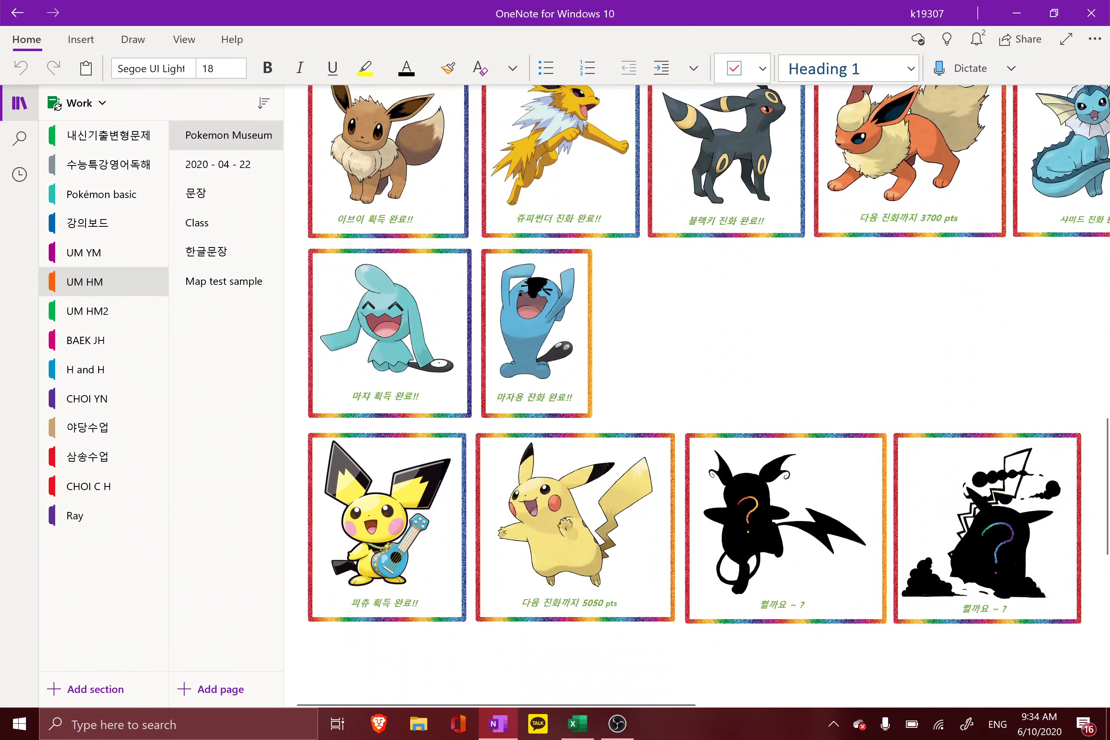
Switch back to Excel and enter 7 in the 환산표 column for the 시도해보기 row, cell C2
key(alt+Tab)
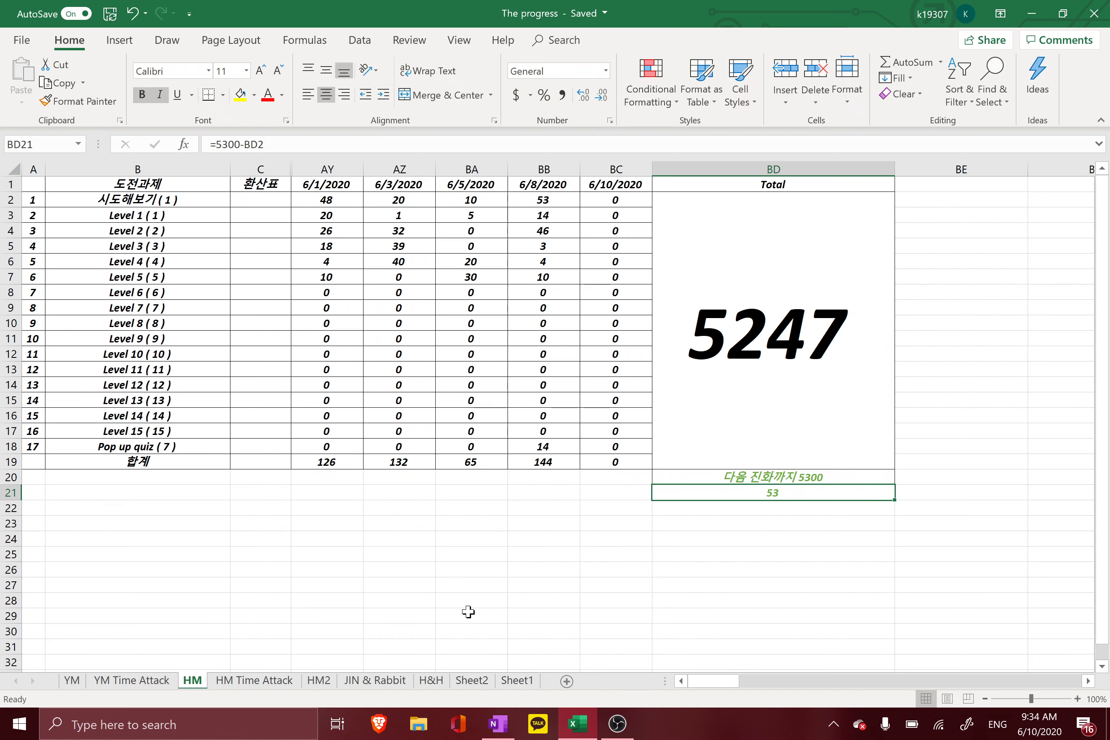
click(533, 411)
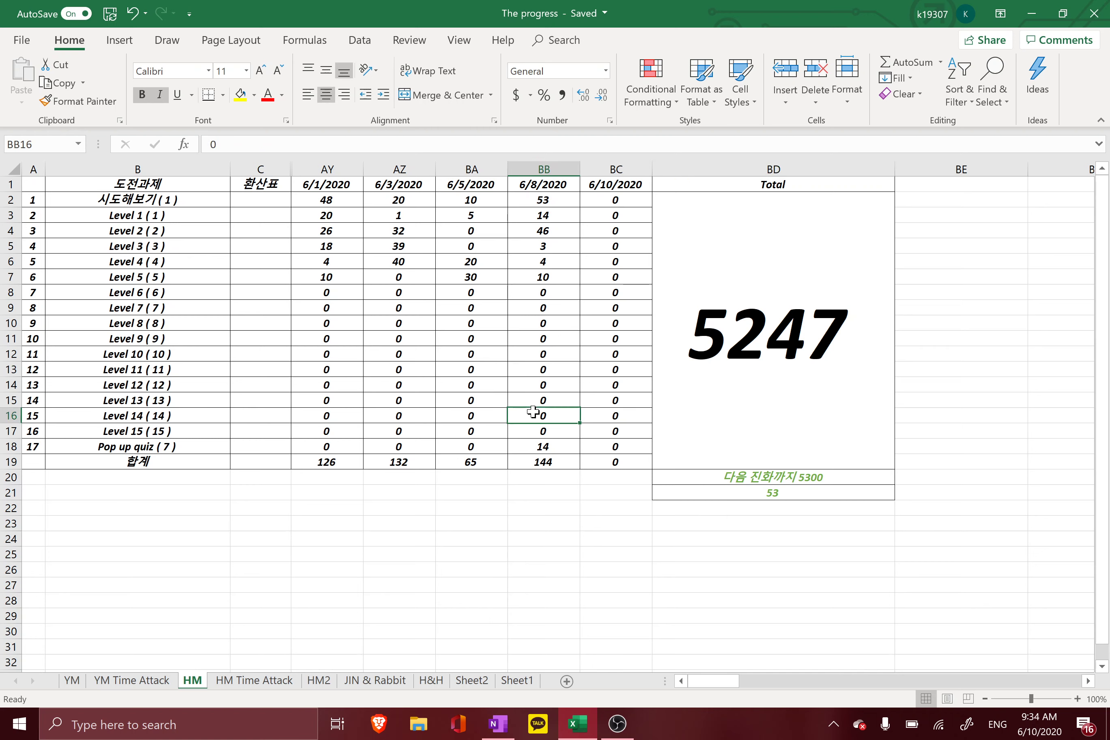
key(alt)
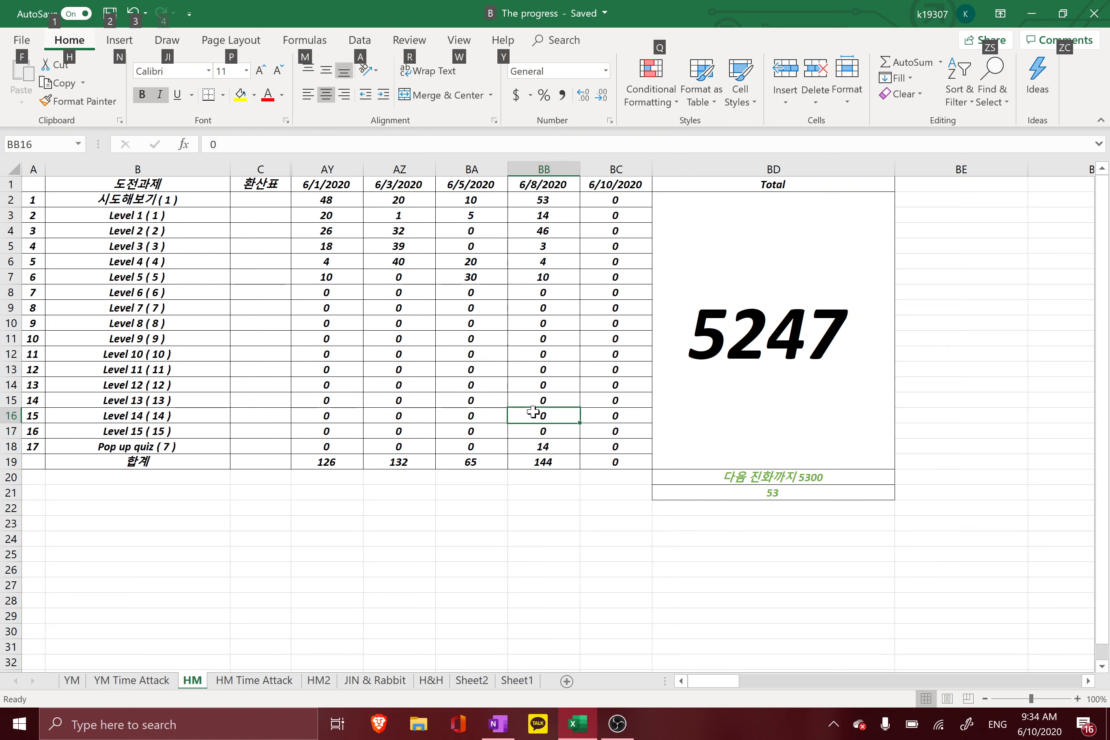
key(Escape)
key(Up)
key(Left)
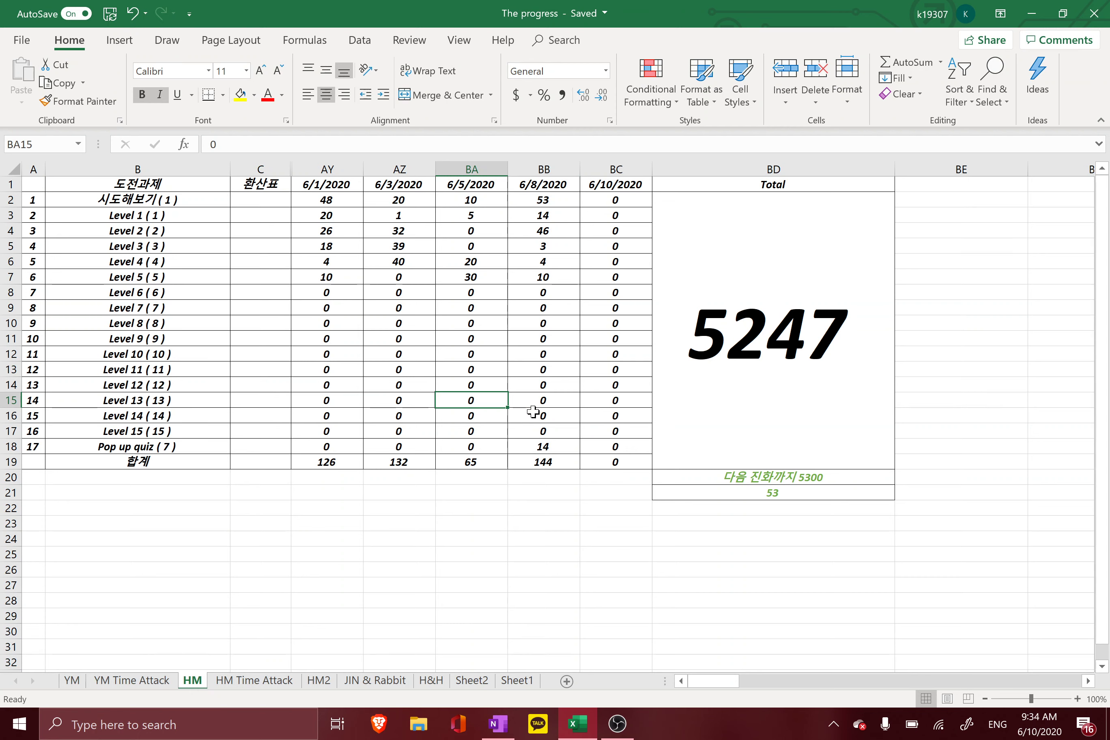
key(Up)
key(Up)
key(Up)
key(Up)
key(Up)
key(Up)
key(Up)
key(Up)
key(Up)
key(Up)
key(Up)
key(Up)
key(Left)
key(Up)
key(Left)
key(Left)
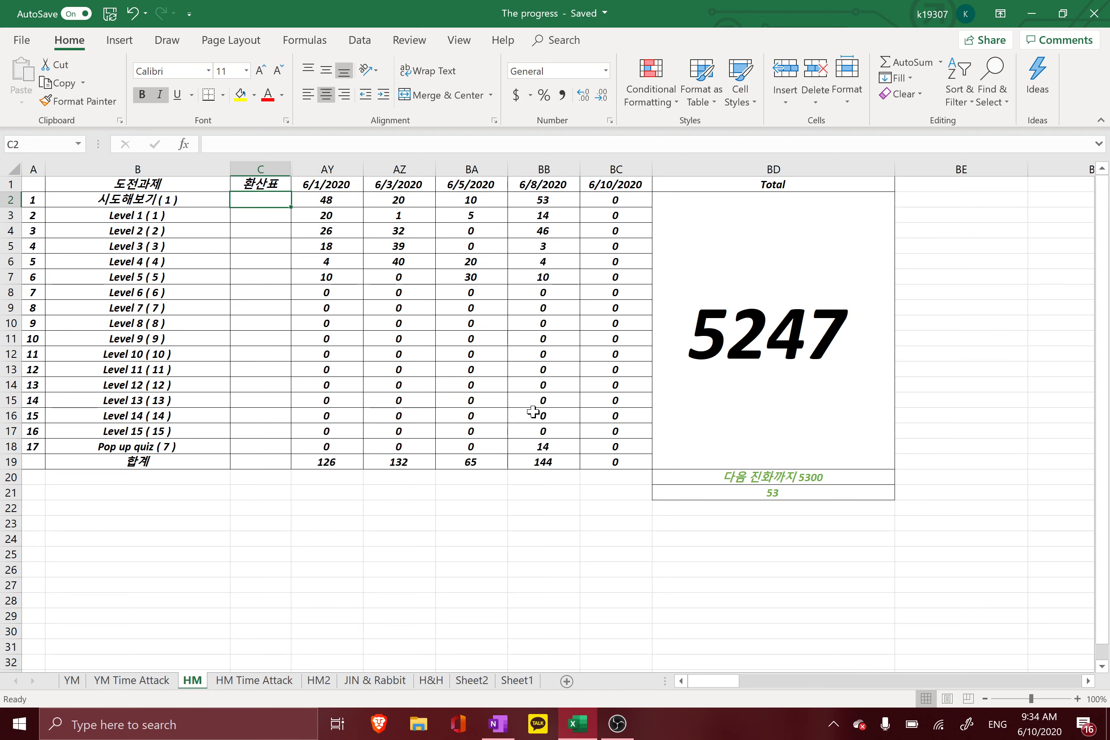
text(7)
key(Return)
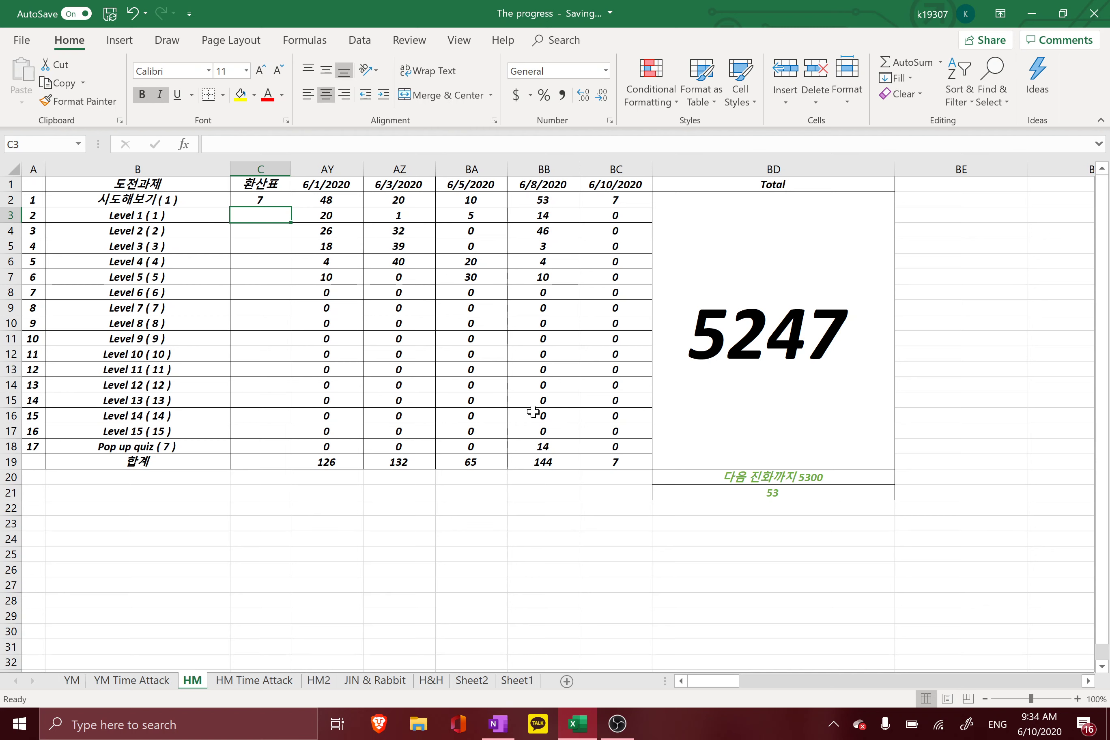
Extend the Total formula in BD2 by adding the 6/10/2020 column's sum, +BC19
click(795, 359)
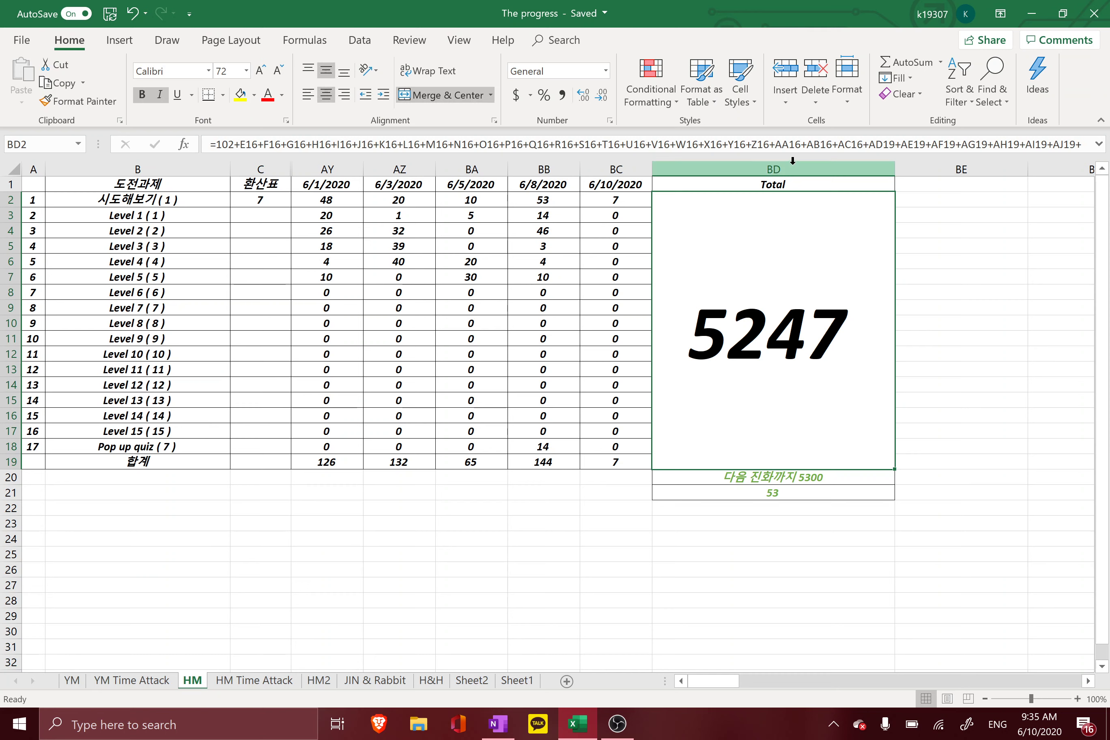
click(795, 144)
key(End)
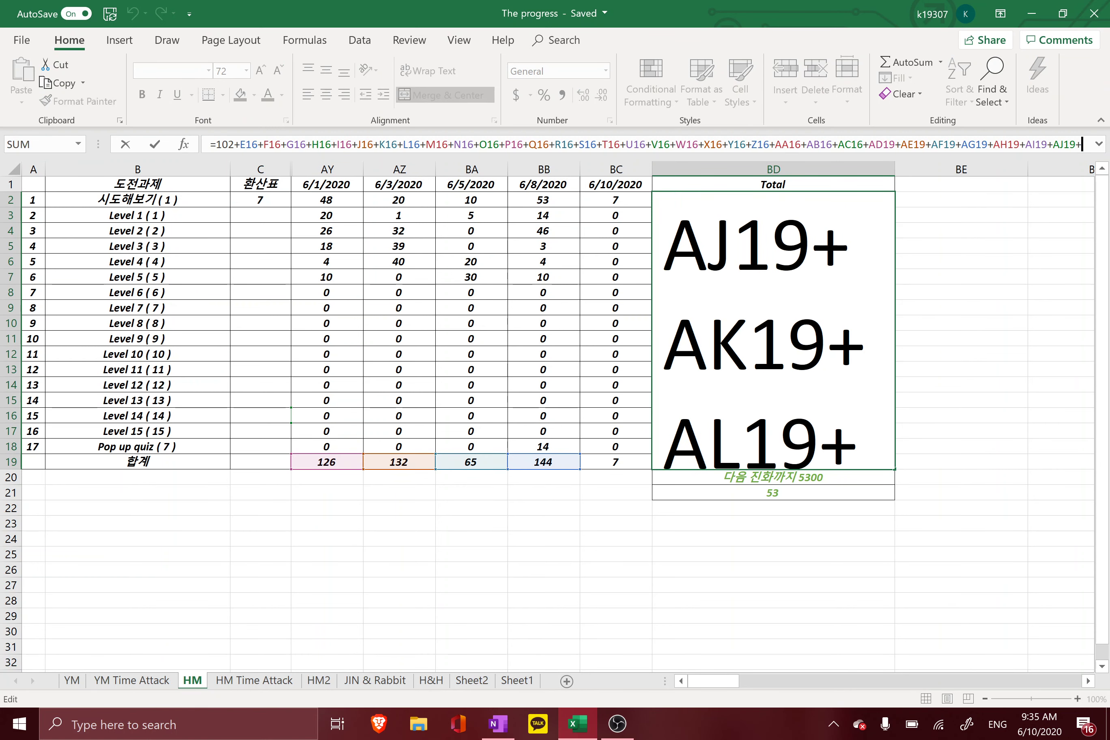
text(+)
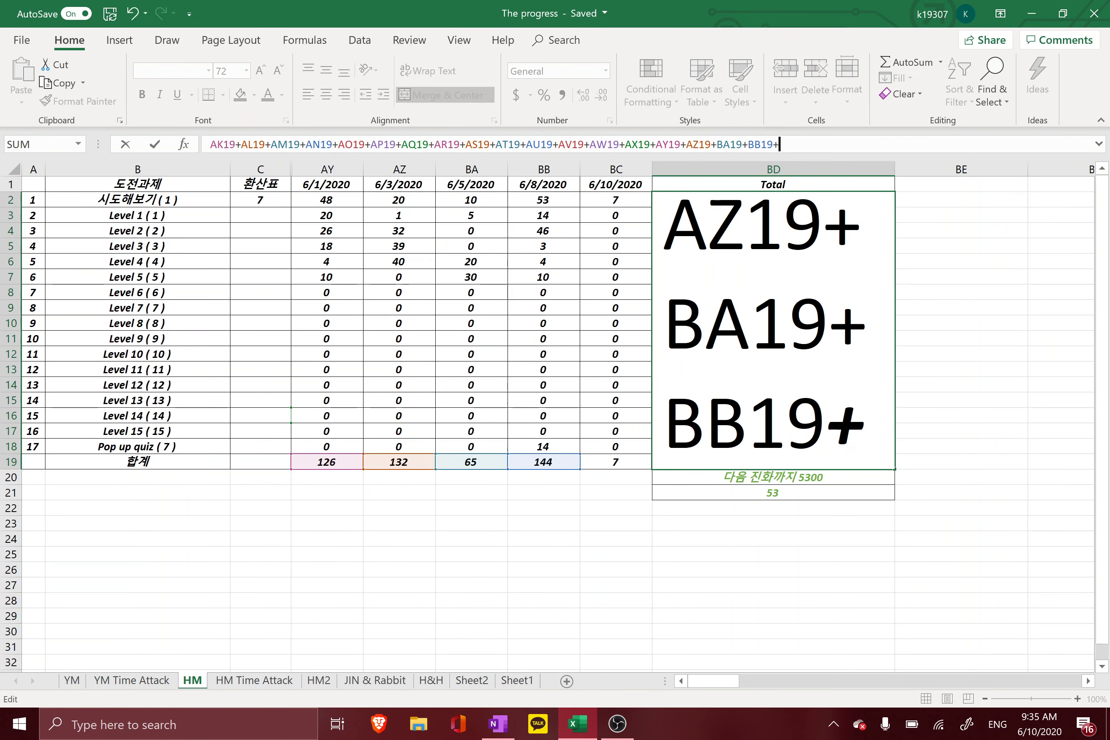
click(612, 462)
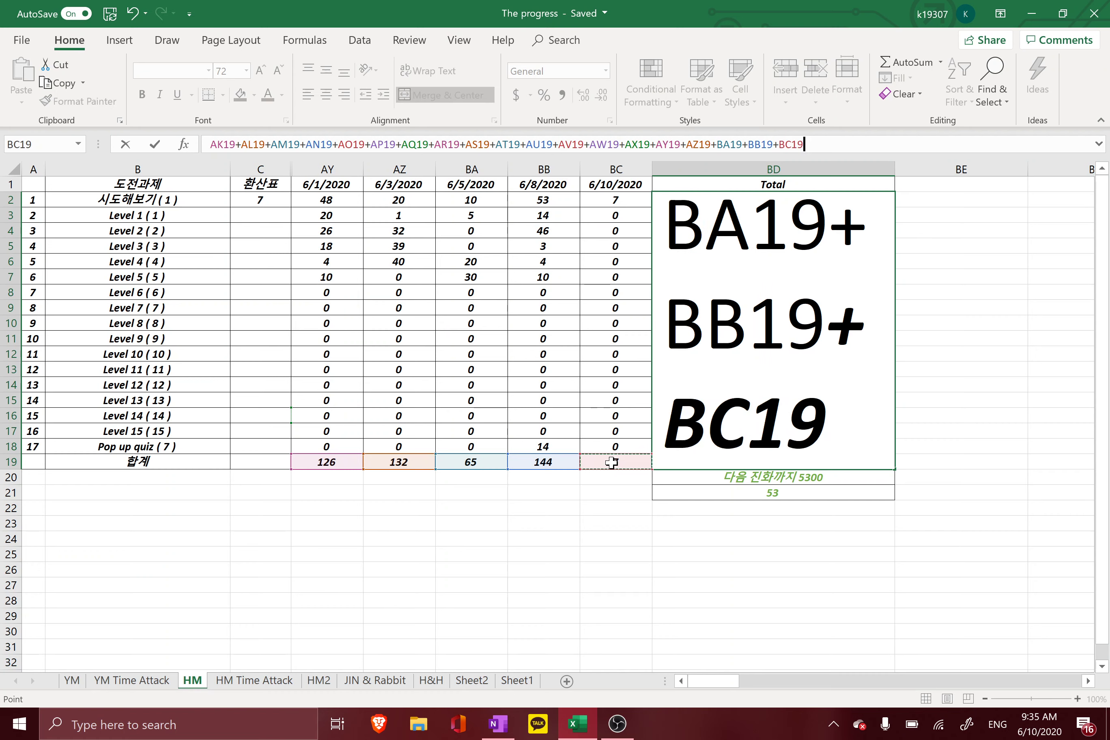
key(Return)
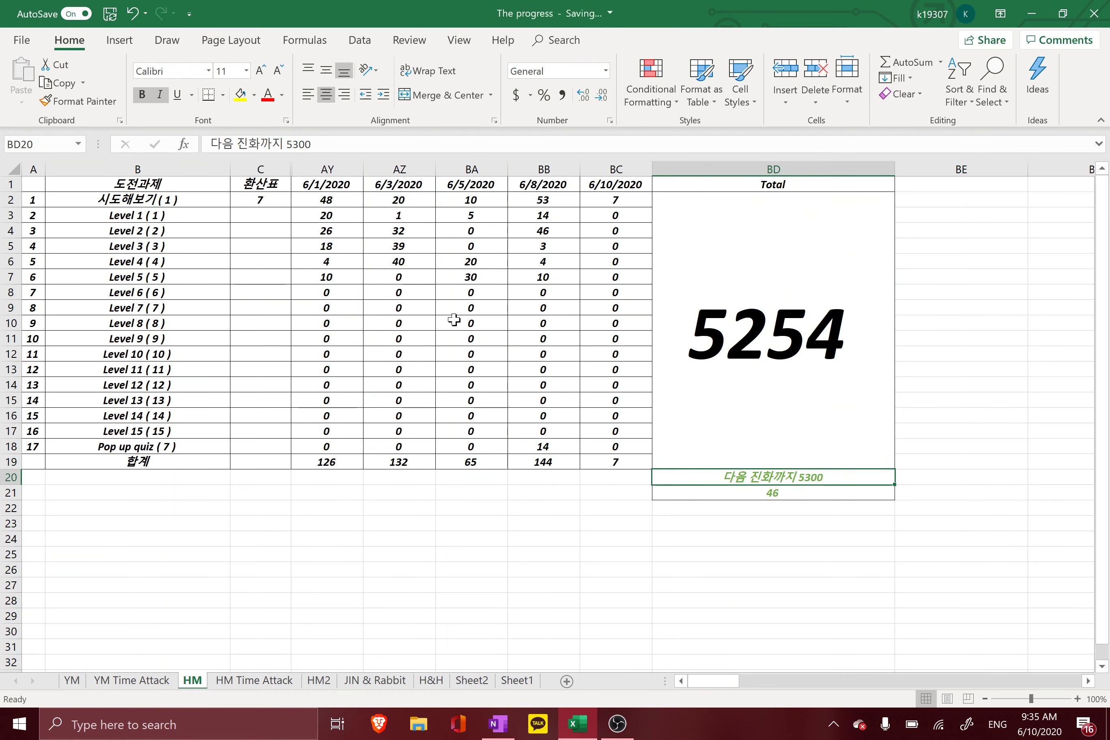
click(266, 205)
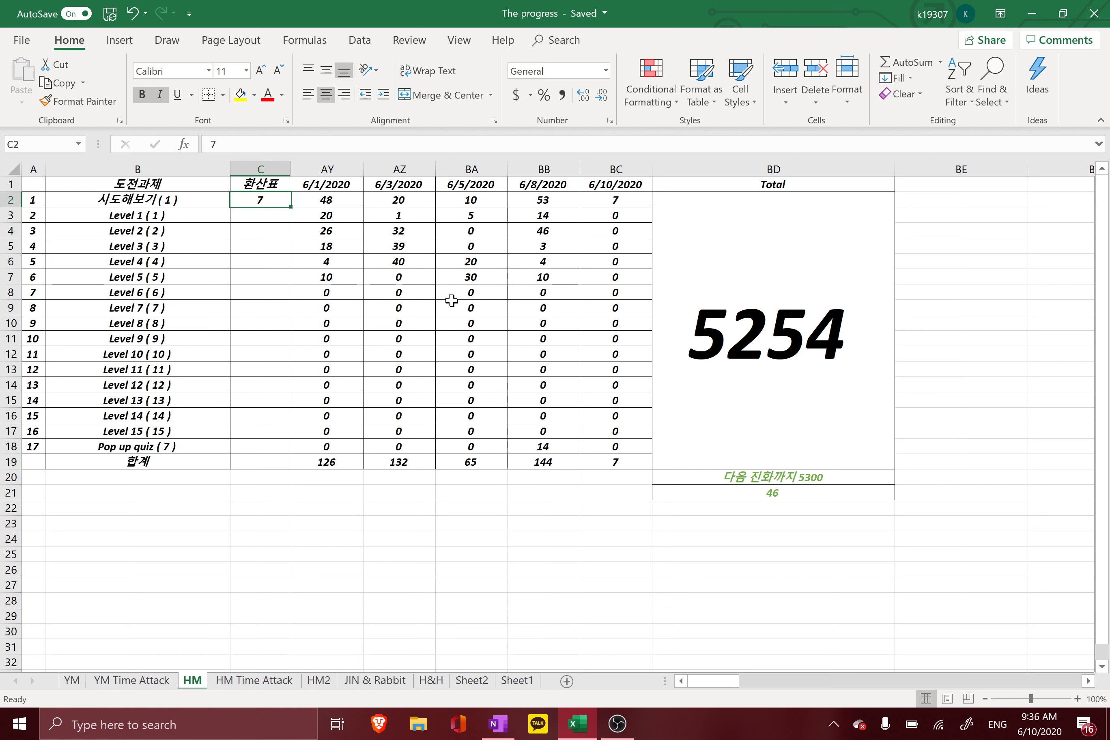
key(Down)
key(Down)
key(Down)
key(Left)
key(Right)
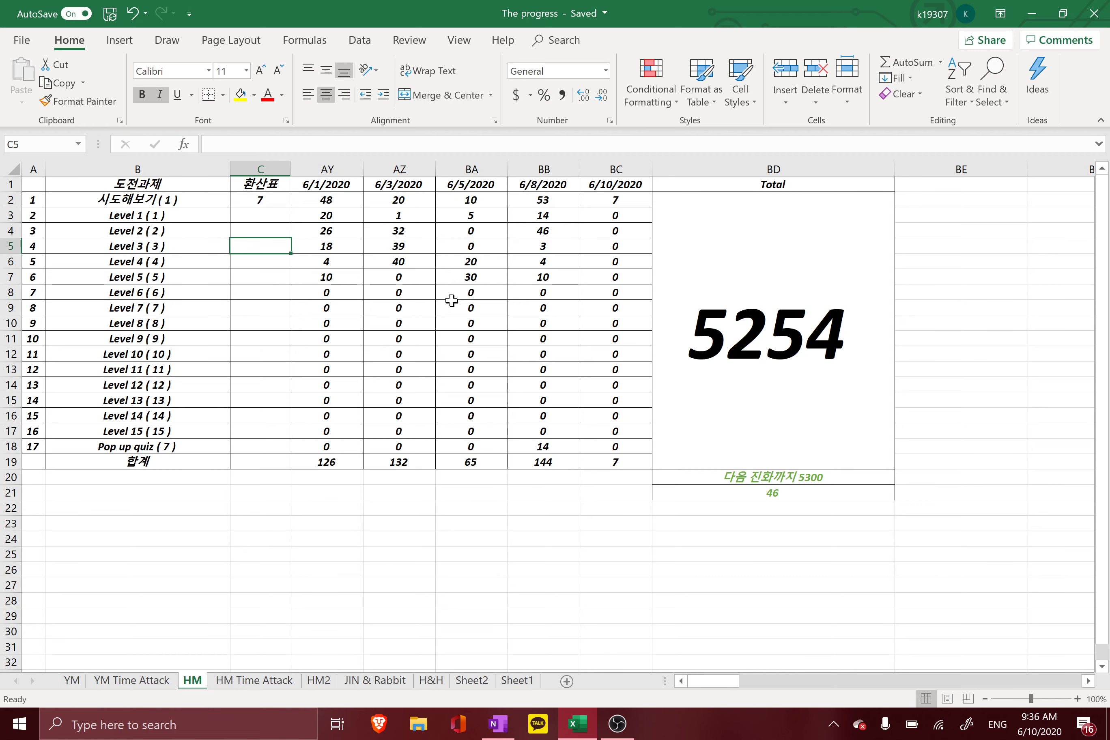
Enter 1 in the 환산표 column for Level 3, cell C5, and set the 시도해보기 count in C2 to 14
text(1)
key(Return)
key(Up)
key(Up)
key(Up)
key(Up)
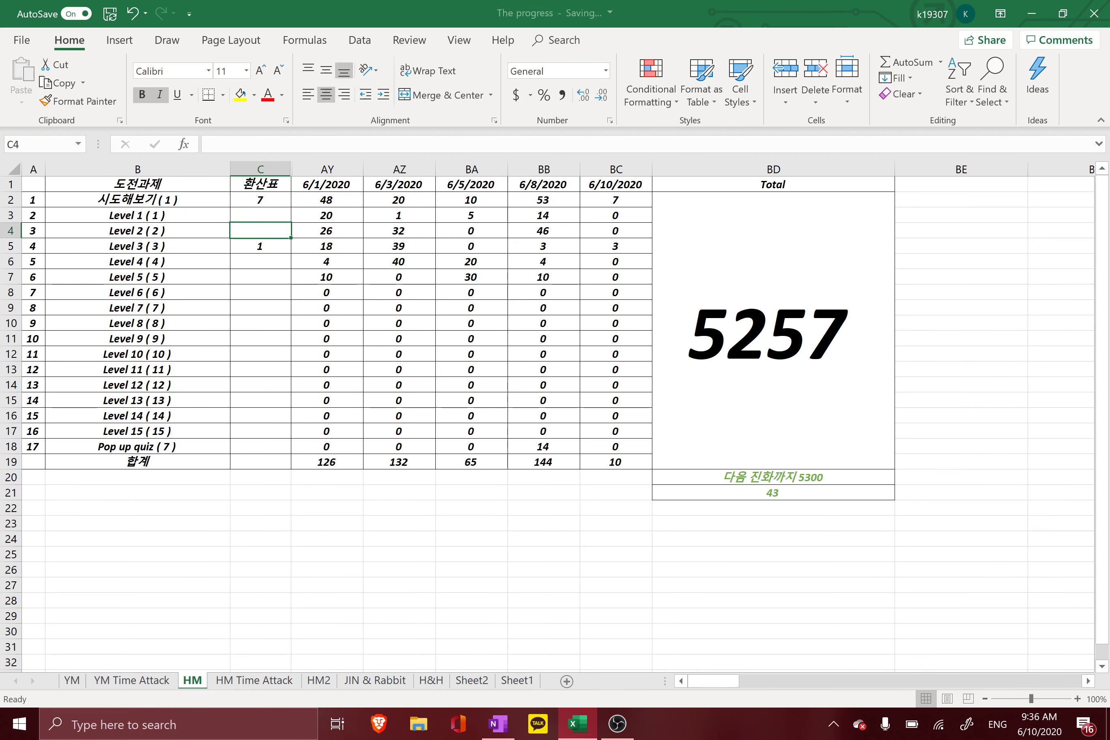
text(14)
key(Return)
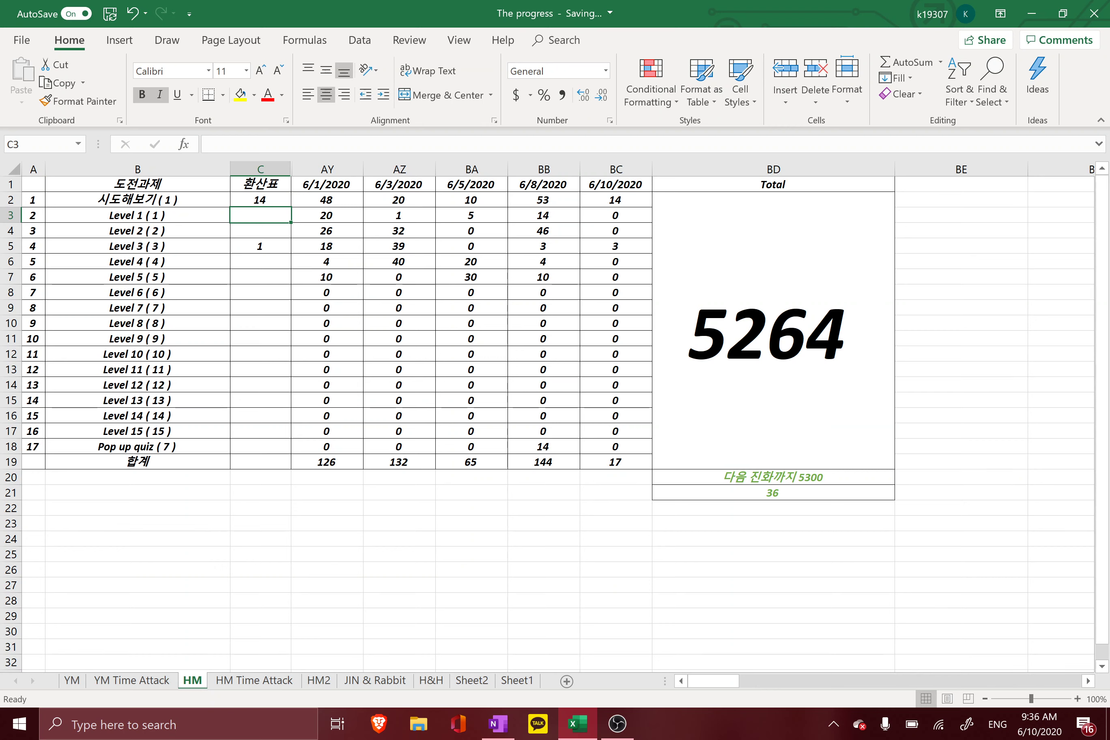
Enter 7 in the 환산표 column for the Level 1 row, cell C3
key(Left)
key(Right)
text(7)
key(Return)
Set the Level 3 count in the 환산표 column, cell C5, to 2
key(Right)
key(Left)
key(Up)
key(Up)
key(Down)
click(260, 246)
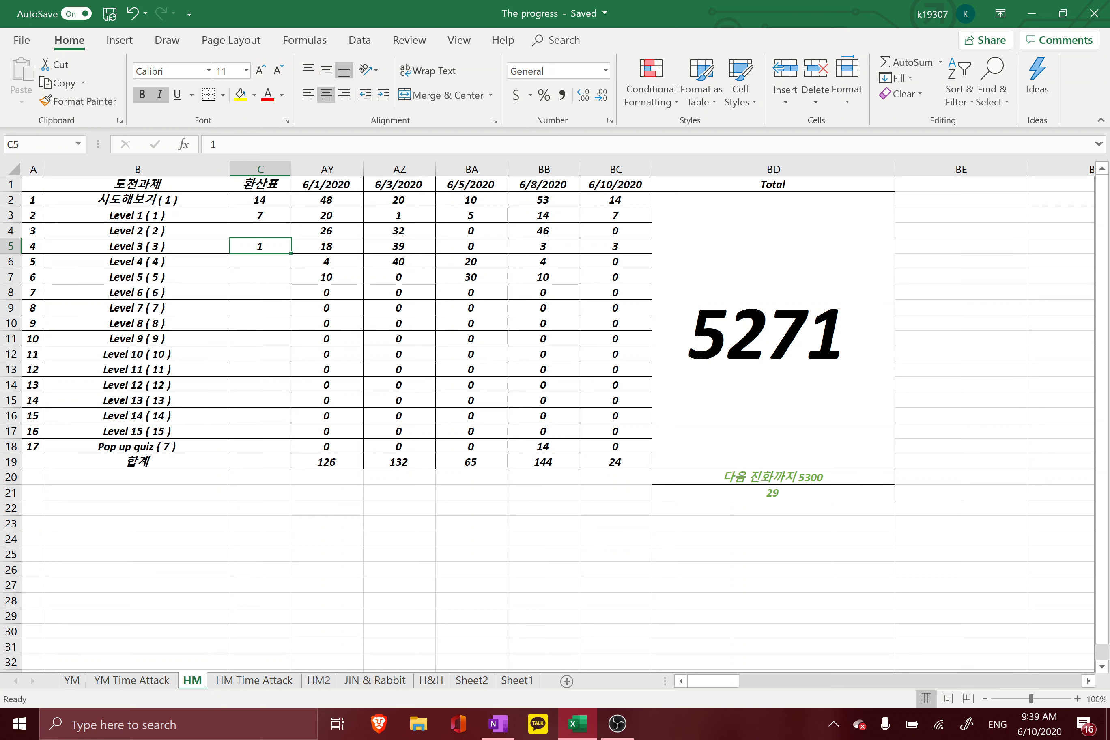
text(2)
key(Return)
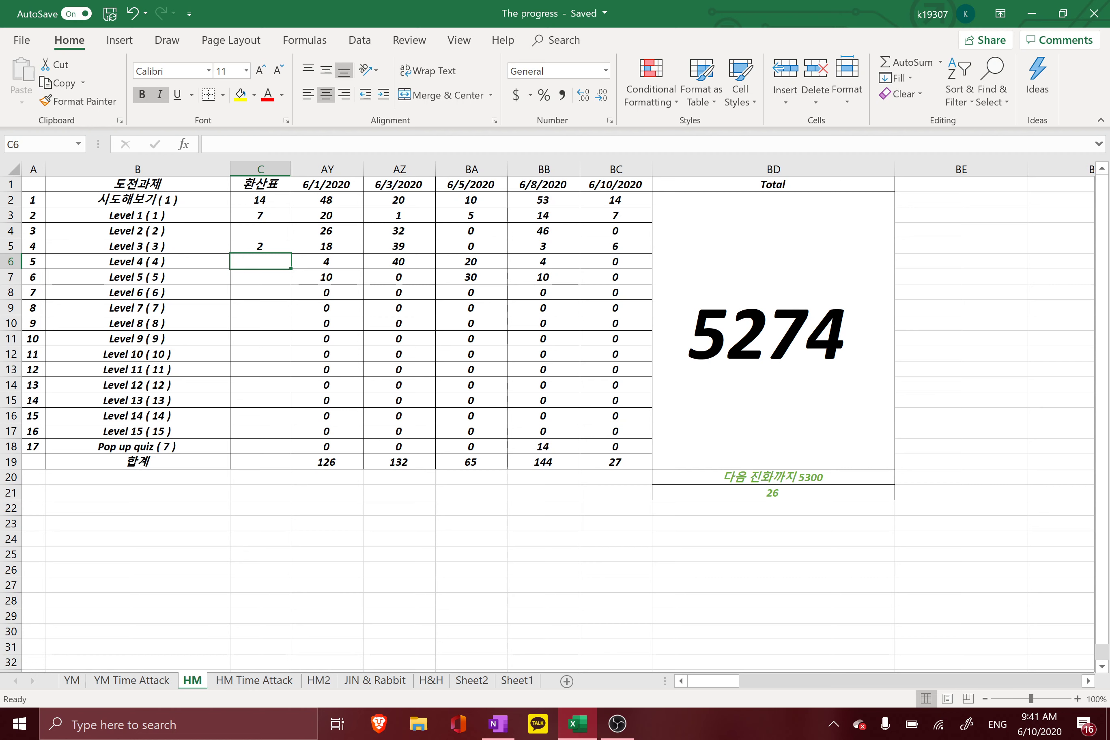
Enter 1 in the 환산표 column for the Level 5 row, cell C7
key(Down)
text(1)
key(Return)
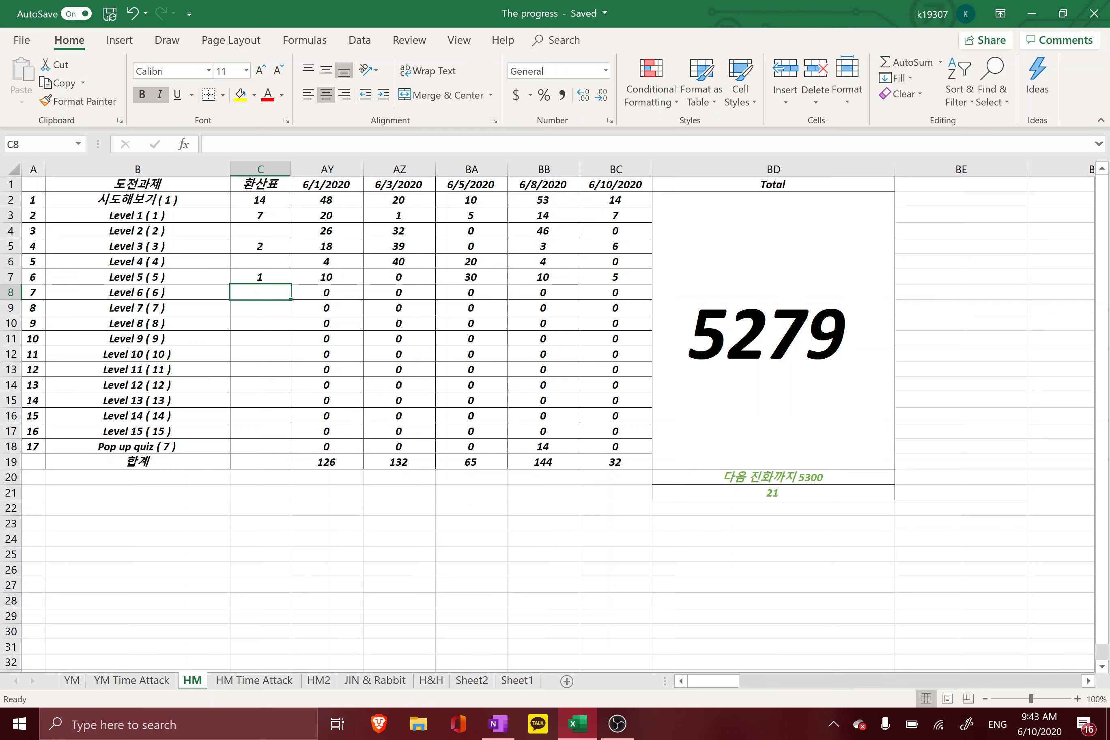
Enter 1 in the 환산표 column for the Level 2 row, cell C4
click(137, 278)
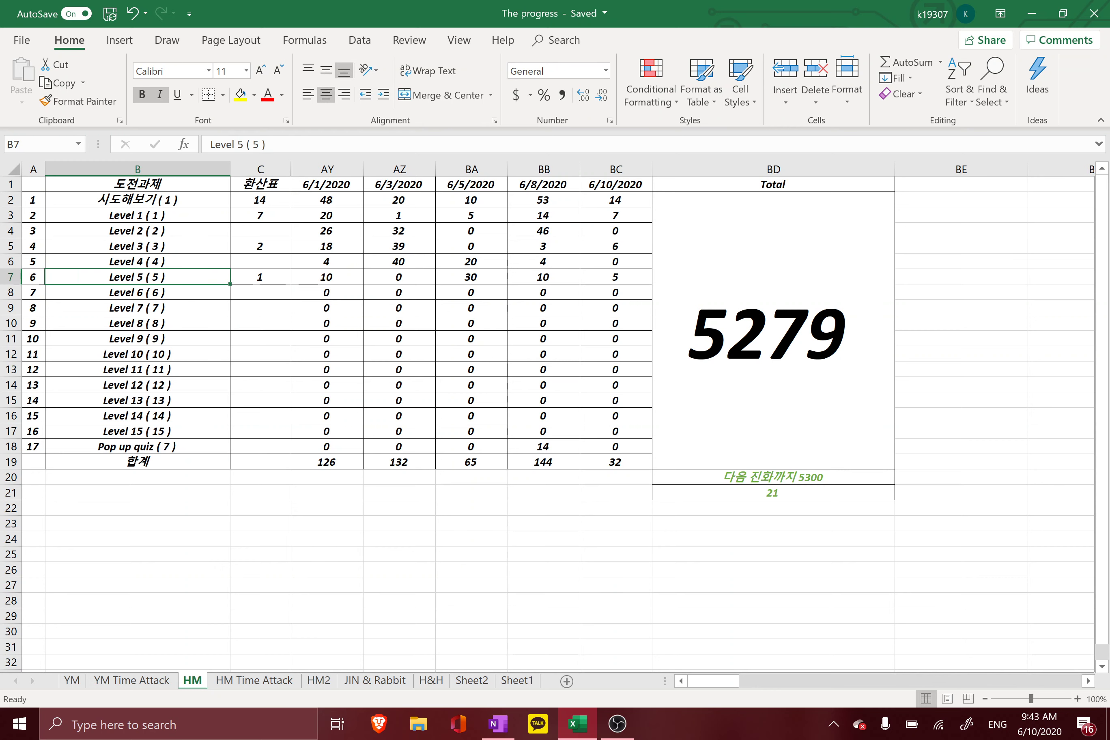
click(261, 278)
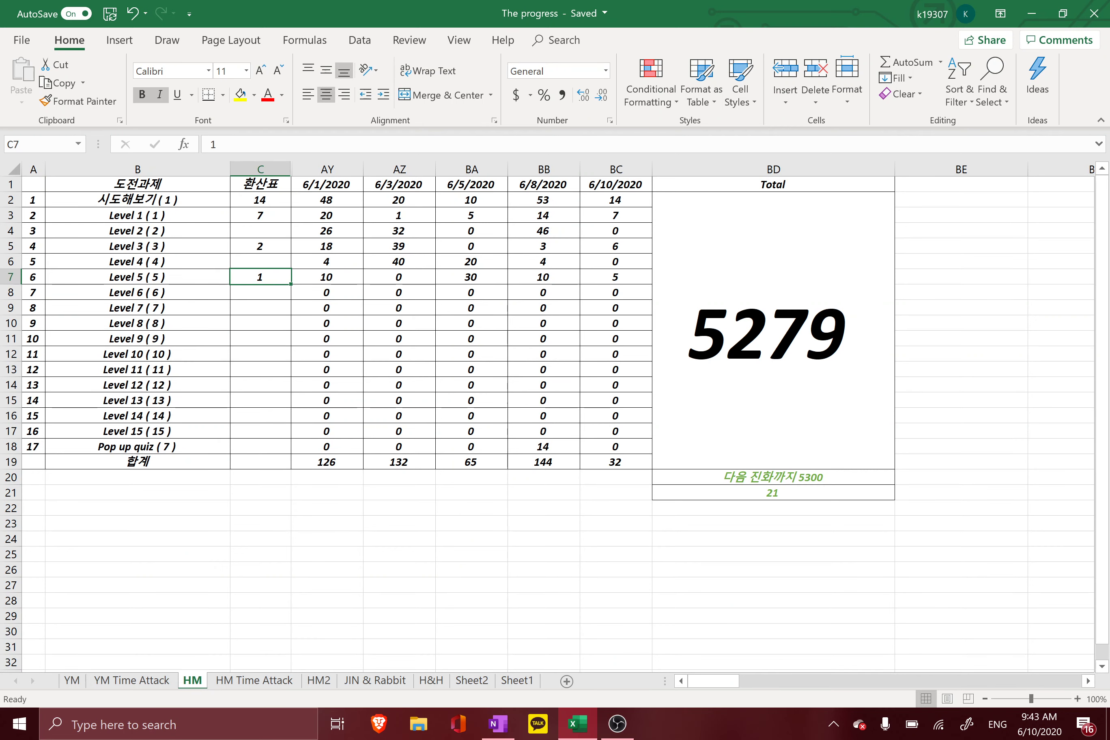
click(138, 262)
click(138, 215)
click(137, 231)
double_click(260, 231)
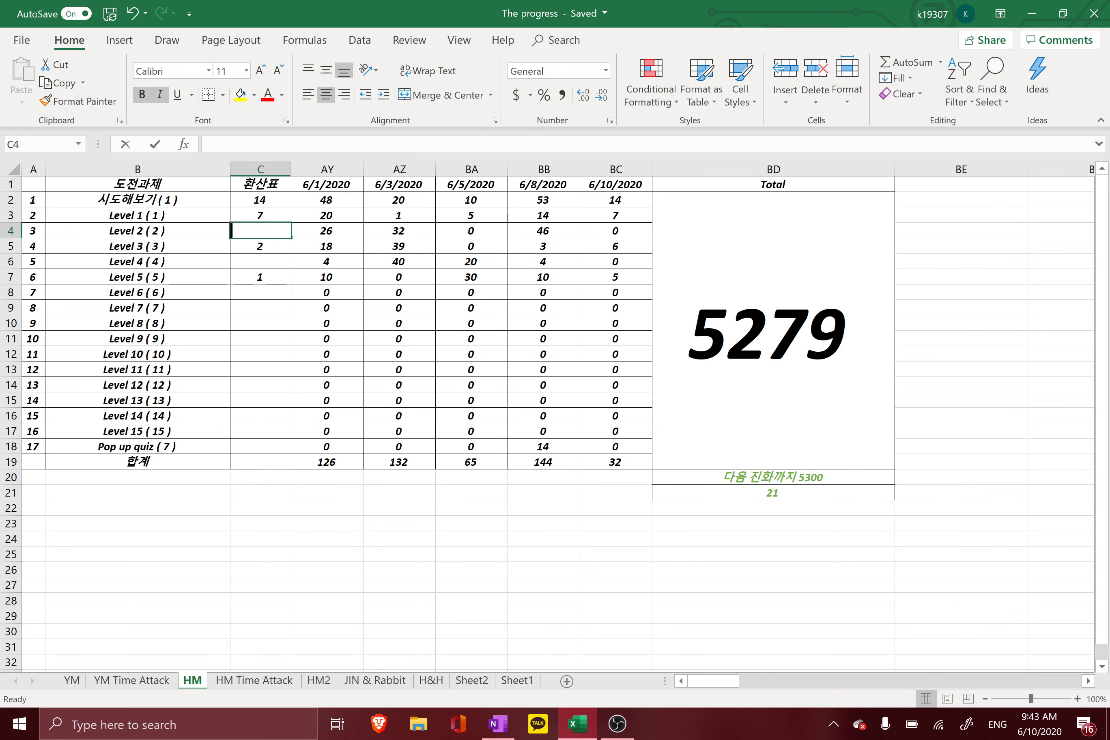
text(1)
key(Return)
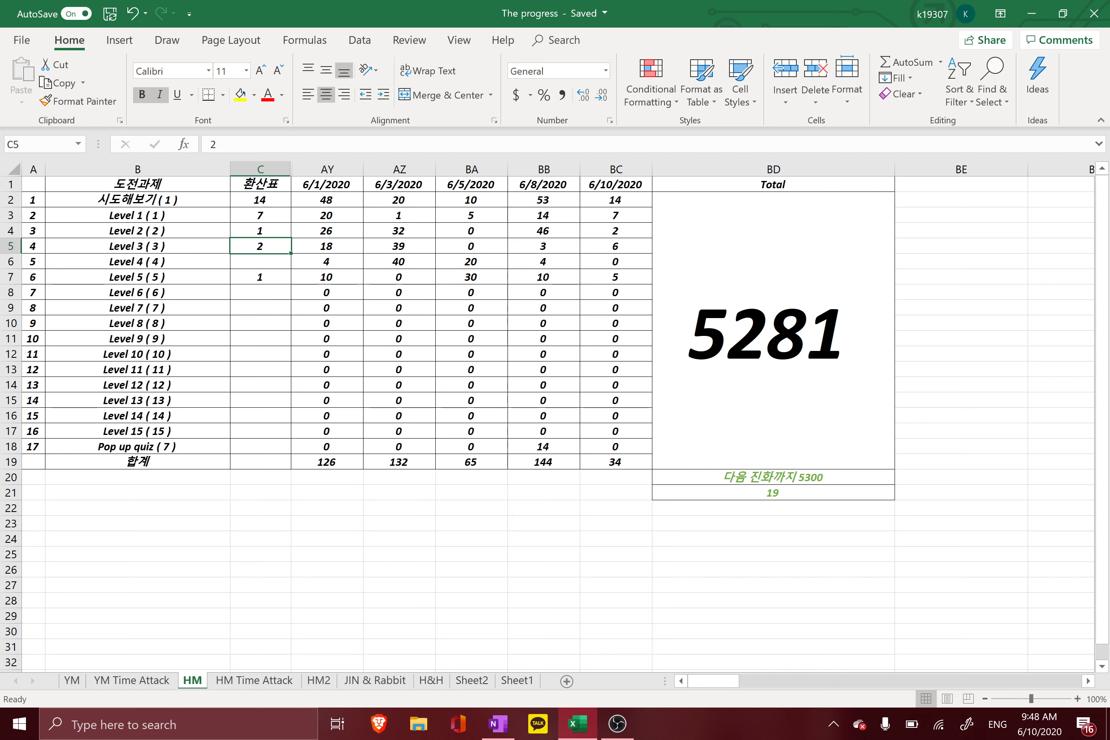
Enter 1 in the 환산표 column for the Level 4 row, cell C6
click(138, 261)
click(260, 261)
text(1)
key(Return)
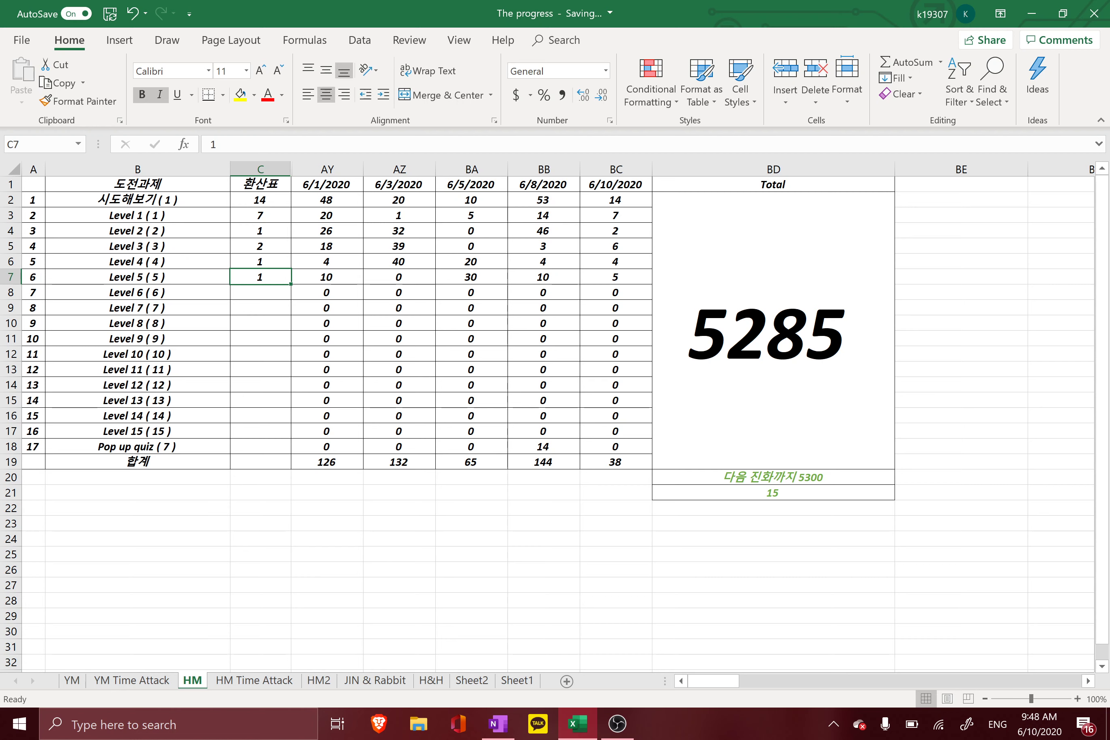
Check the formula for the points remaining until the next evolution in cell BD21
key(Down)
key(Down)
key(Down)
key(Down)
key(Right)
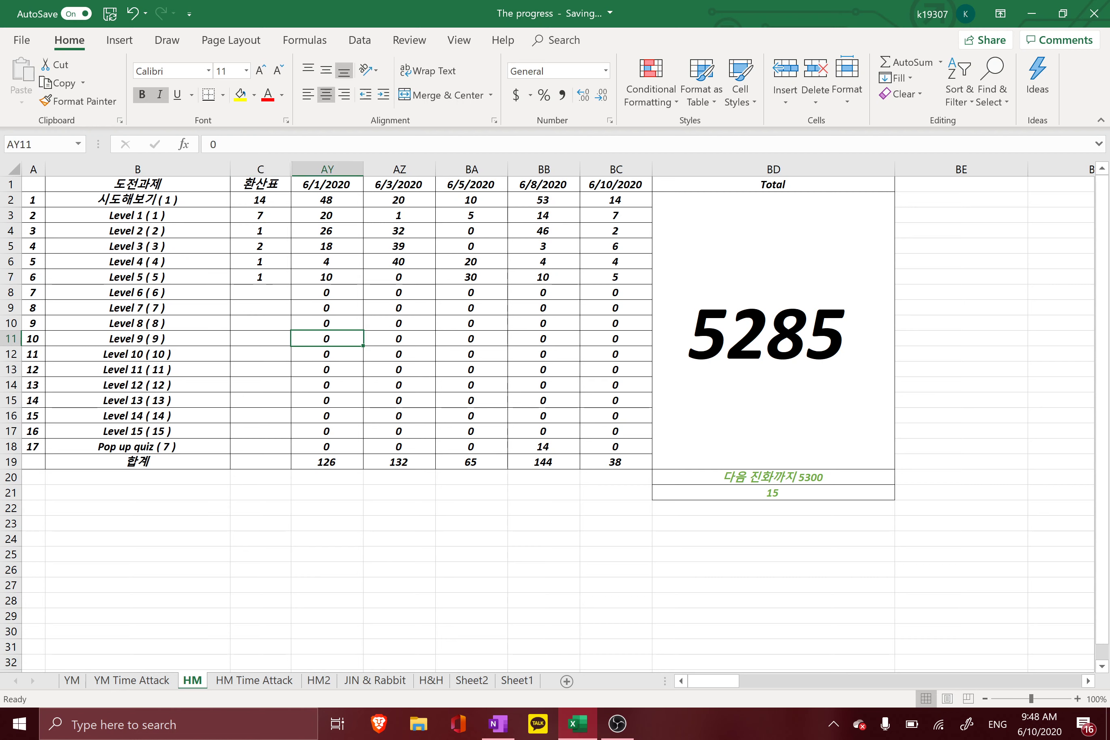
key(Right)
key(Right)
key(Right)
key(Right)
key(Right)
key(Down)
key(Down)
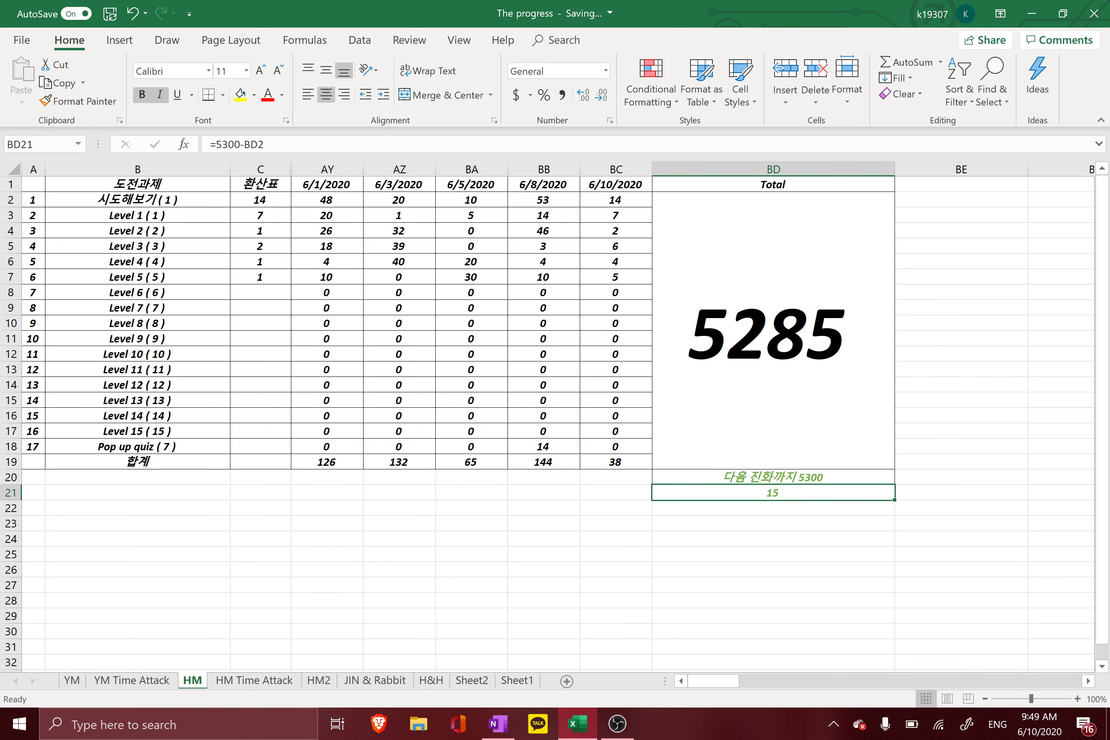
Set the Level 3 count in the 환산표 column, cell C5, to 3
key(Up)
key(Up)
key(Left)
key(Left)
key(Left)
key(Up)
key(Left)
key(Left)
key(Left)
key(Left)
key(Right)
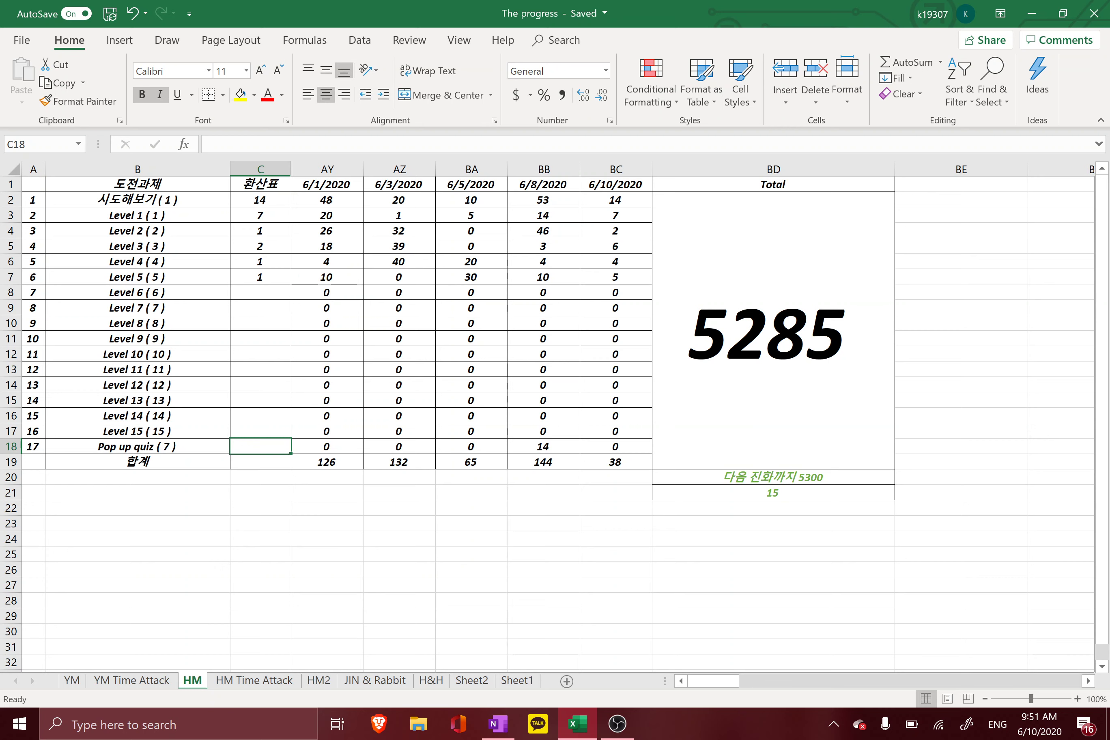
key(Up)
key(Up)
key(Up)
key(Up)
key(Up)
key(Up)
key(Up)
key(Up)
key(Up)
key(Up)
key(Up)
key(Up)
key(Left)
key(Up)
key(Right)
text(3)
key(Return)
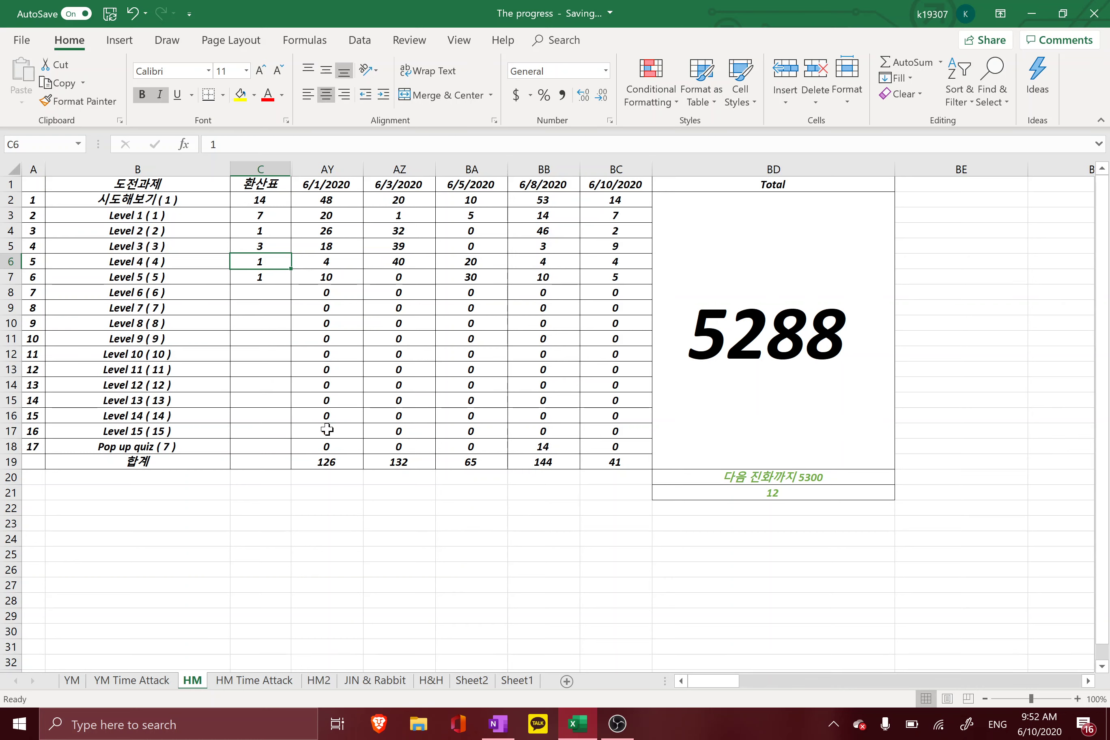
Switch to the Brave browser, go to quizlet.com and open the 영작숙제 ( 기본 ) set
click(378, 724)
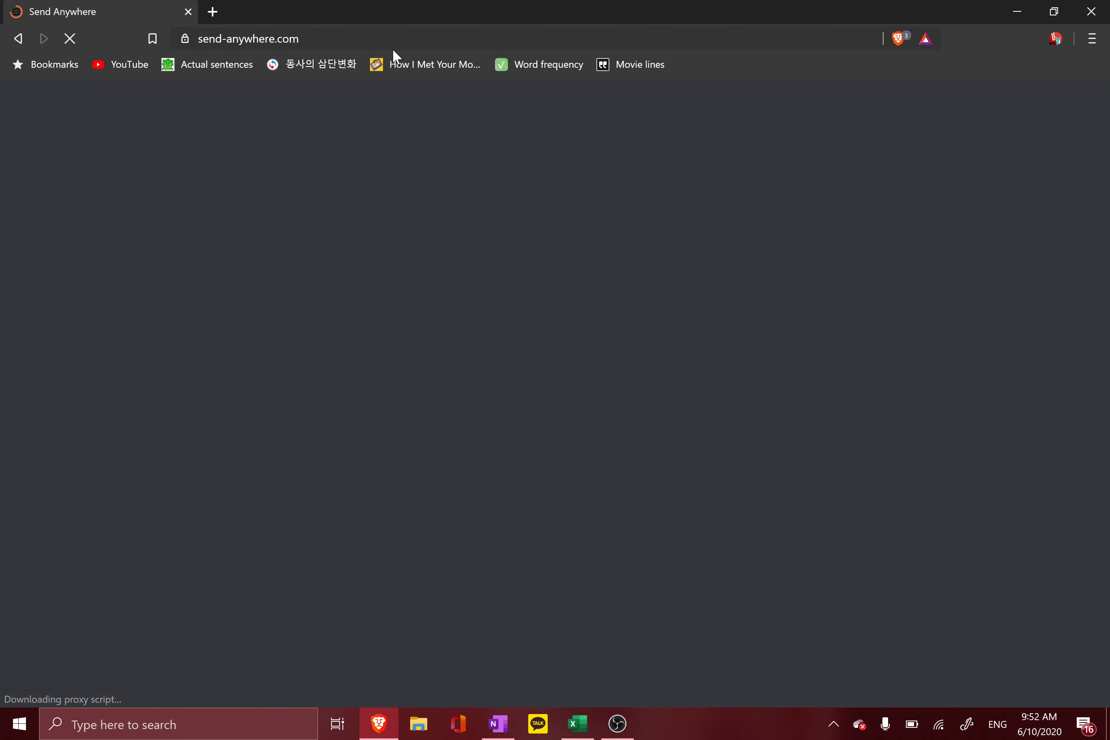
click(392, 47)
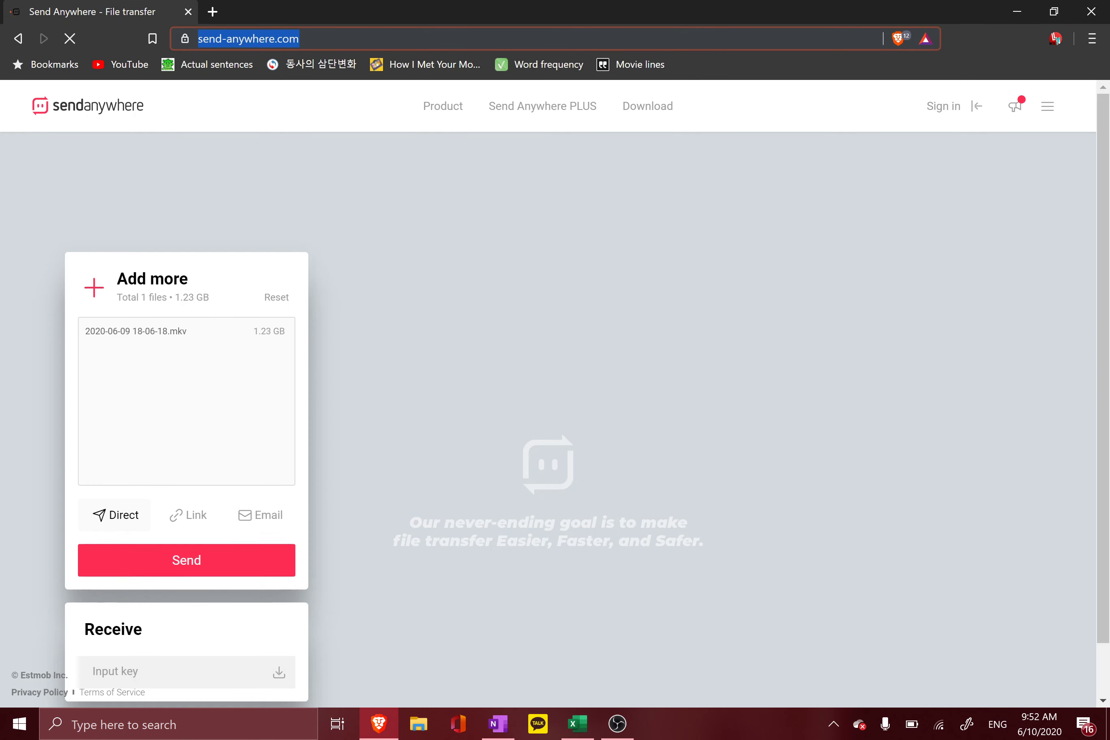
text(quizlet.com)
key(Return)
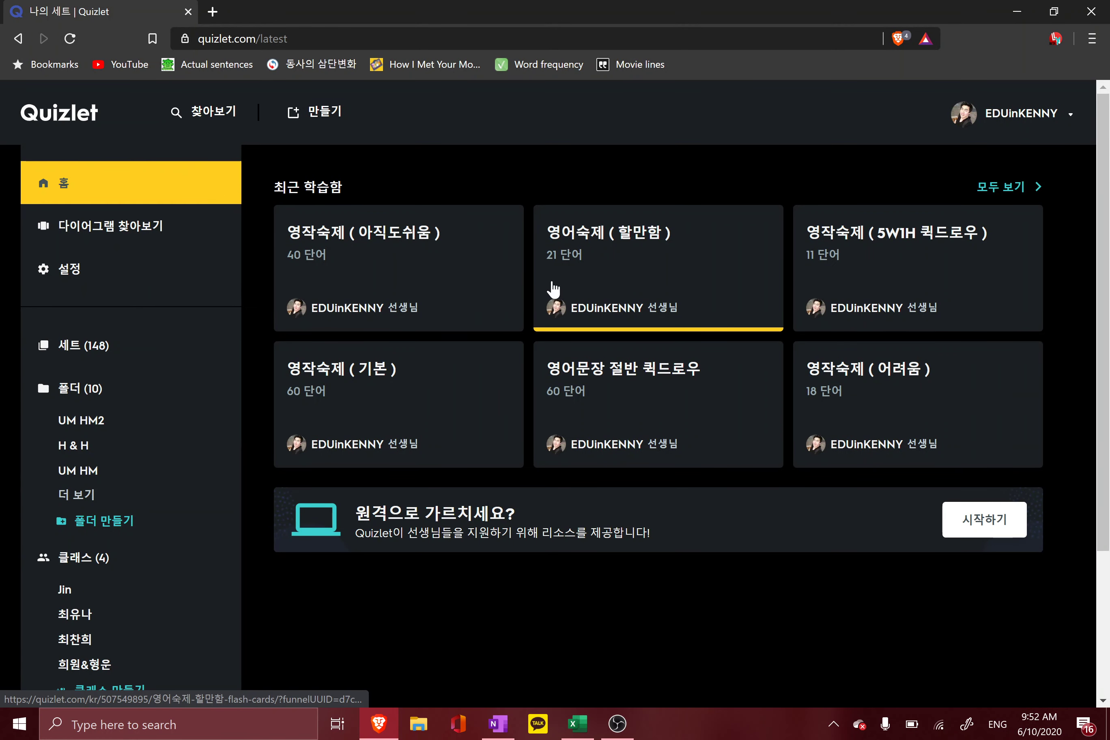
click(440, 394)
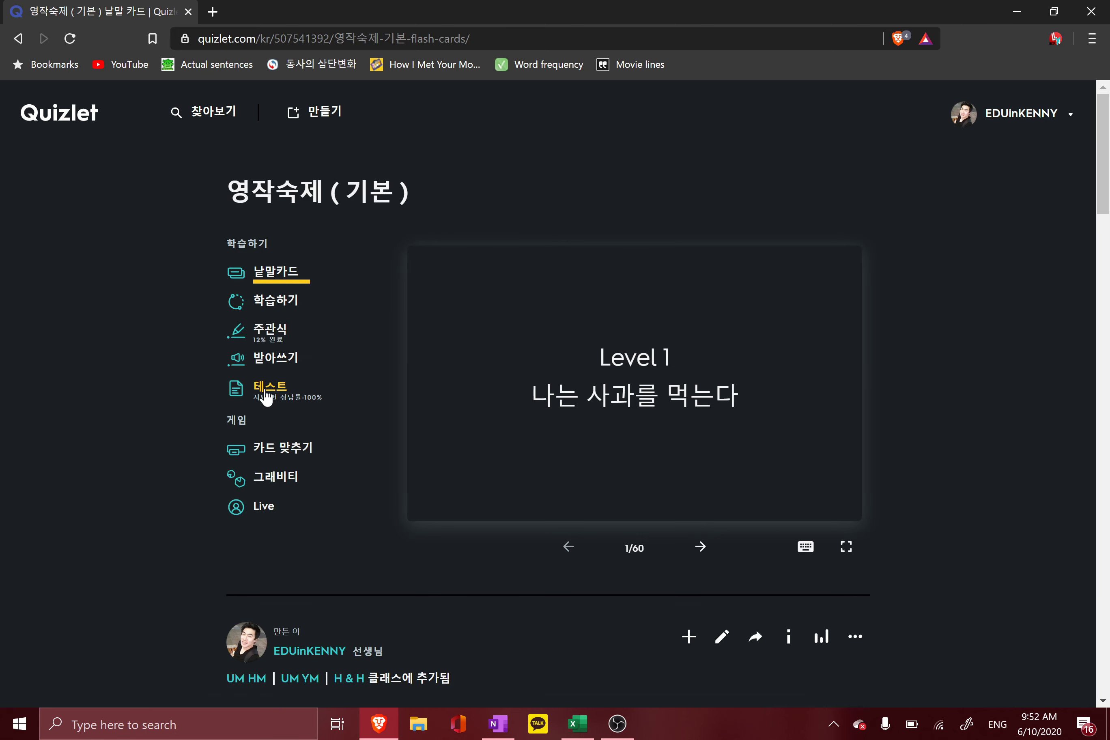
Shorten the answer of the Level 3 card 나는 친절하지 않을 것이다 to "I will not be kind"
scroll(530, 520, down, 10)
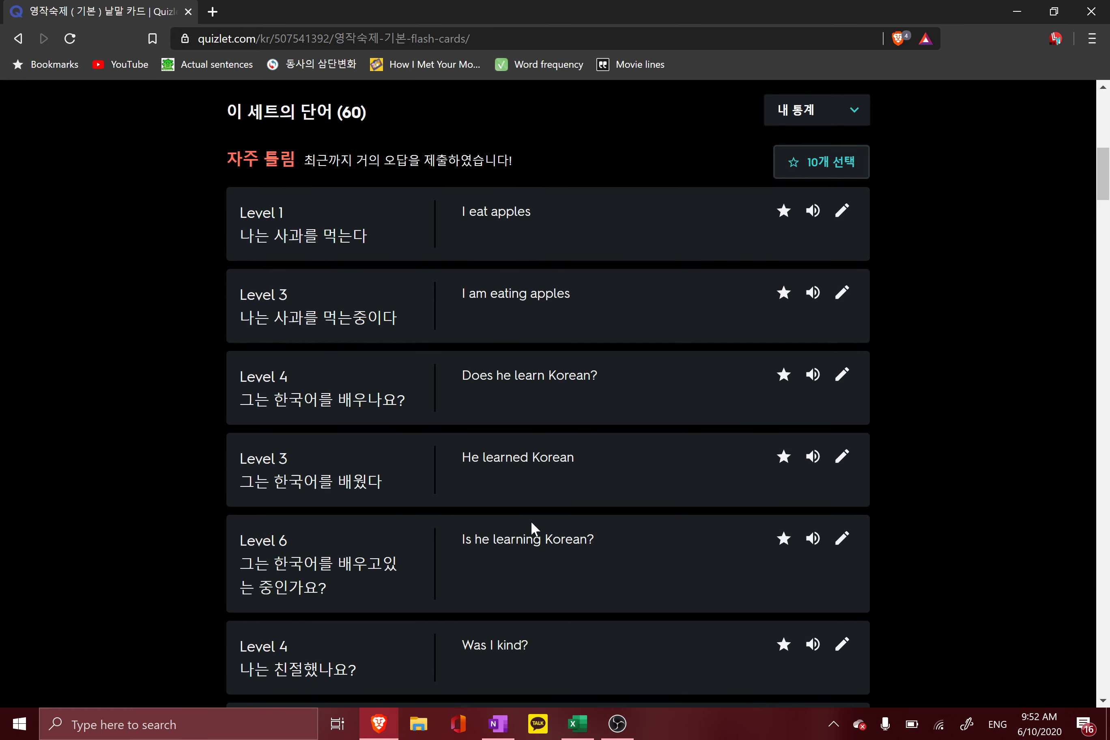
scroll(532, 523, down, 10)
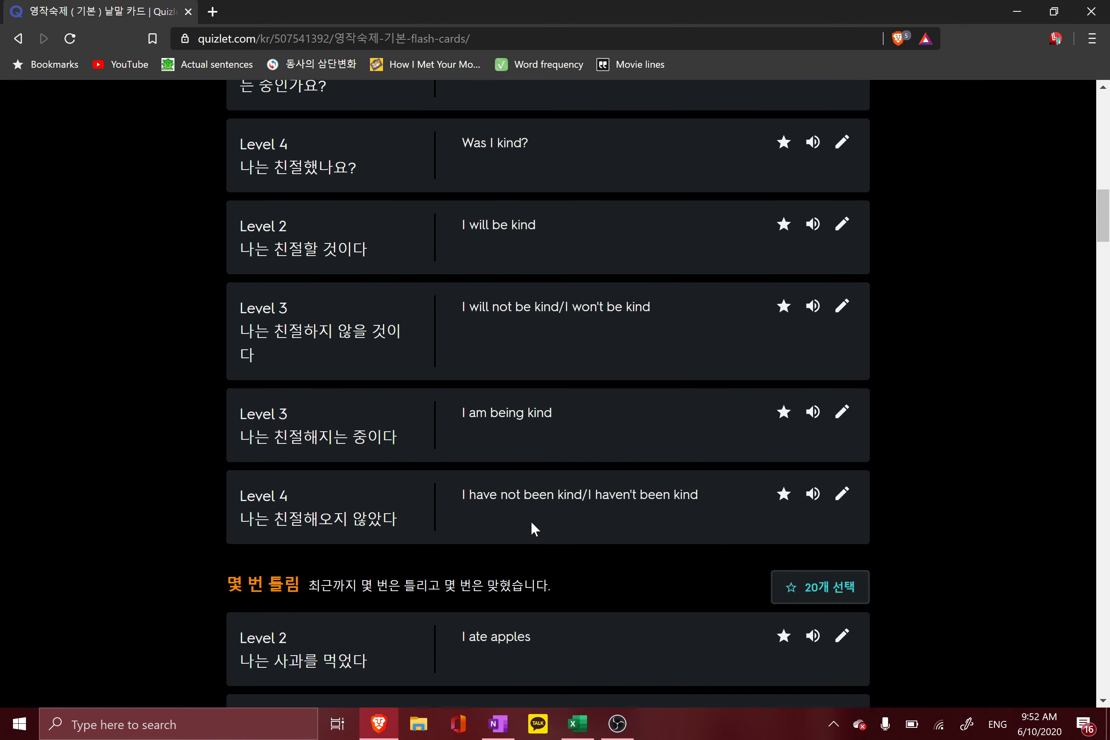
scroll(531, 523, up, 10)
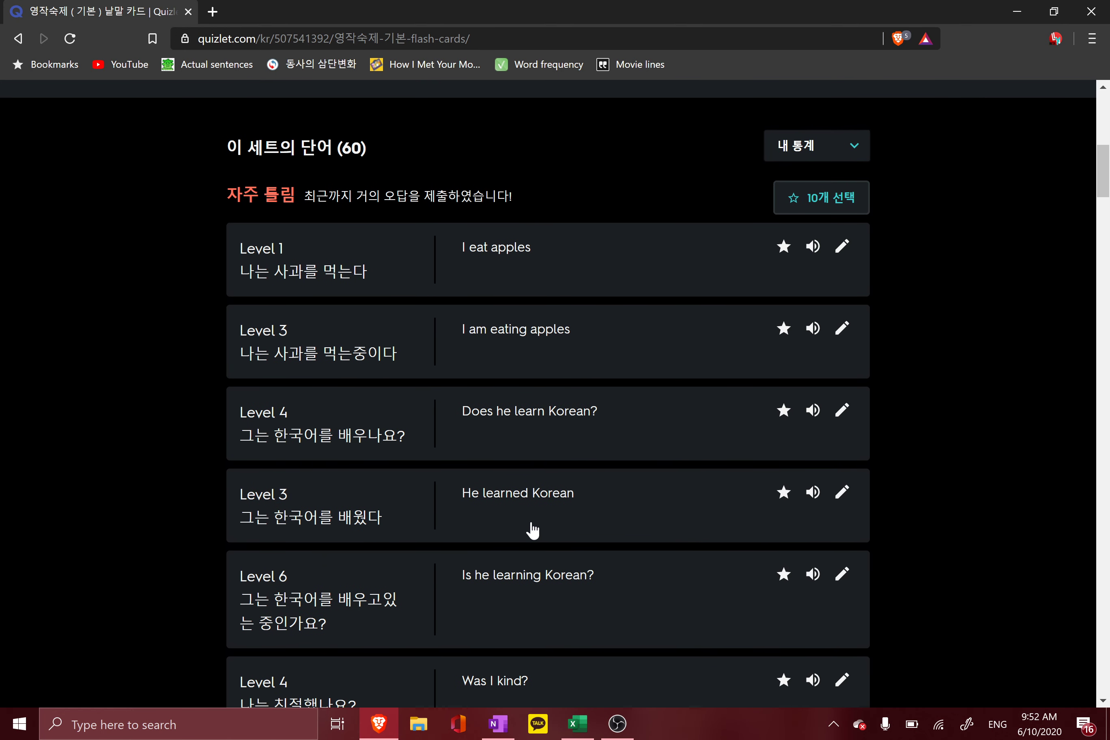
scroll(533, 530, down, 7)
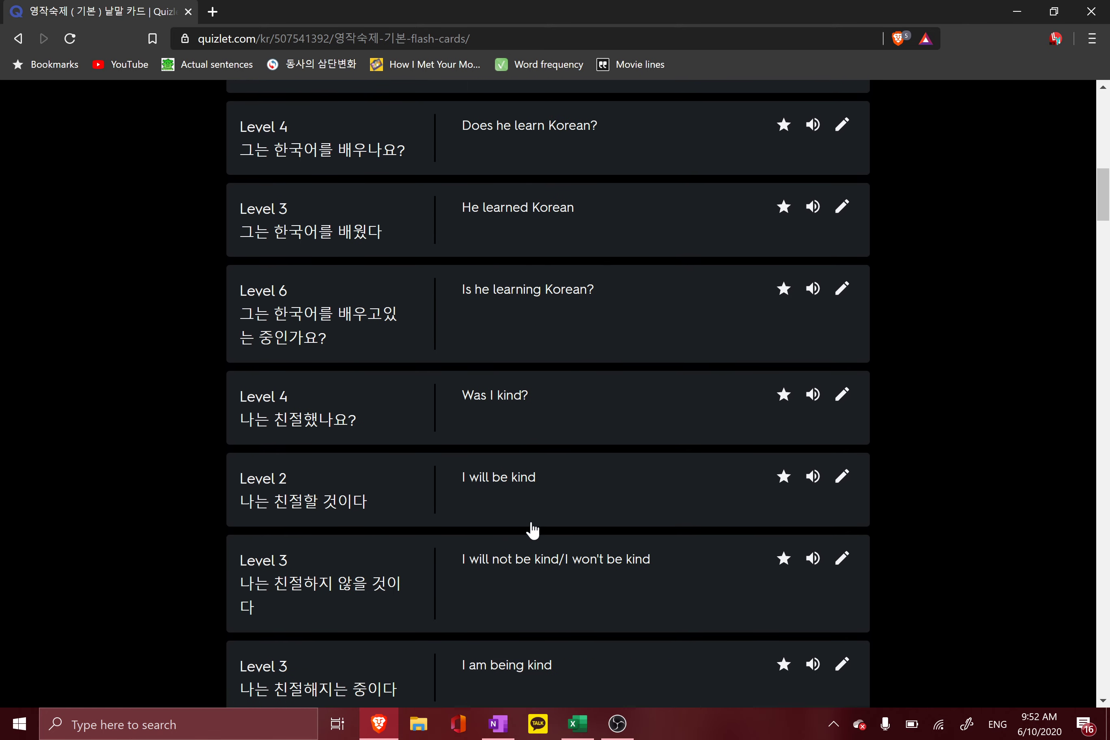
scroll(531, 525, down, 1)
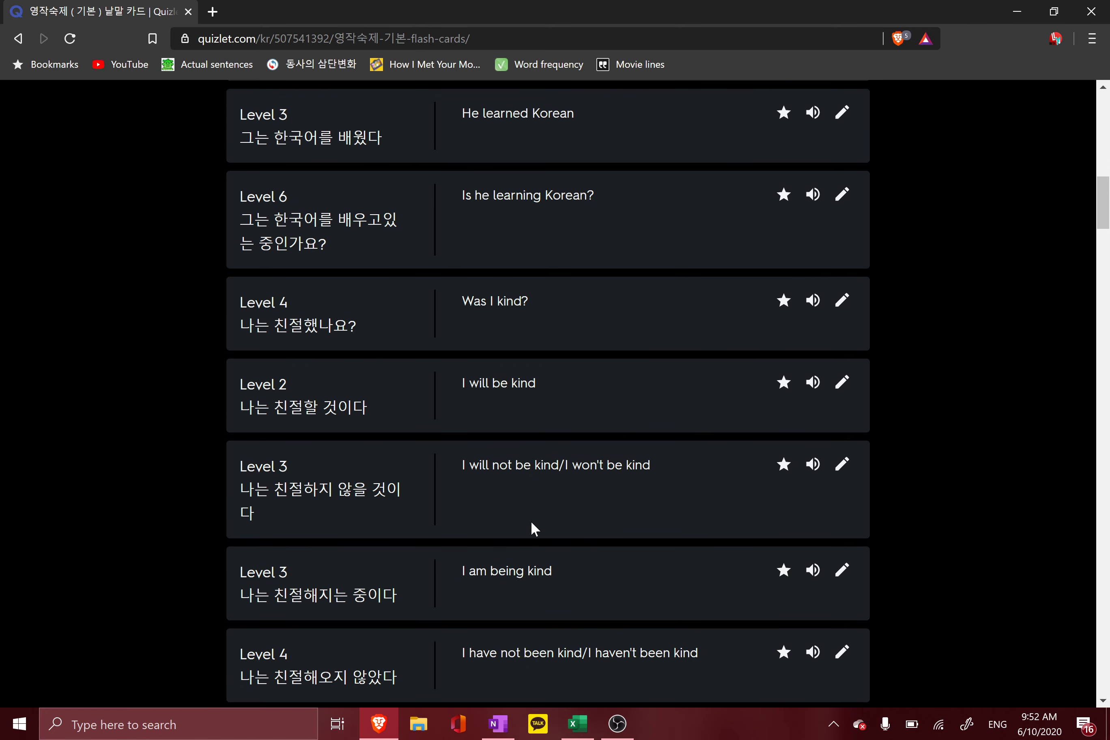
click(843, 470)
click(674, 497)
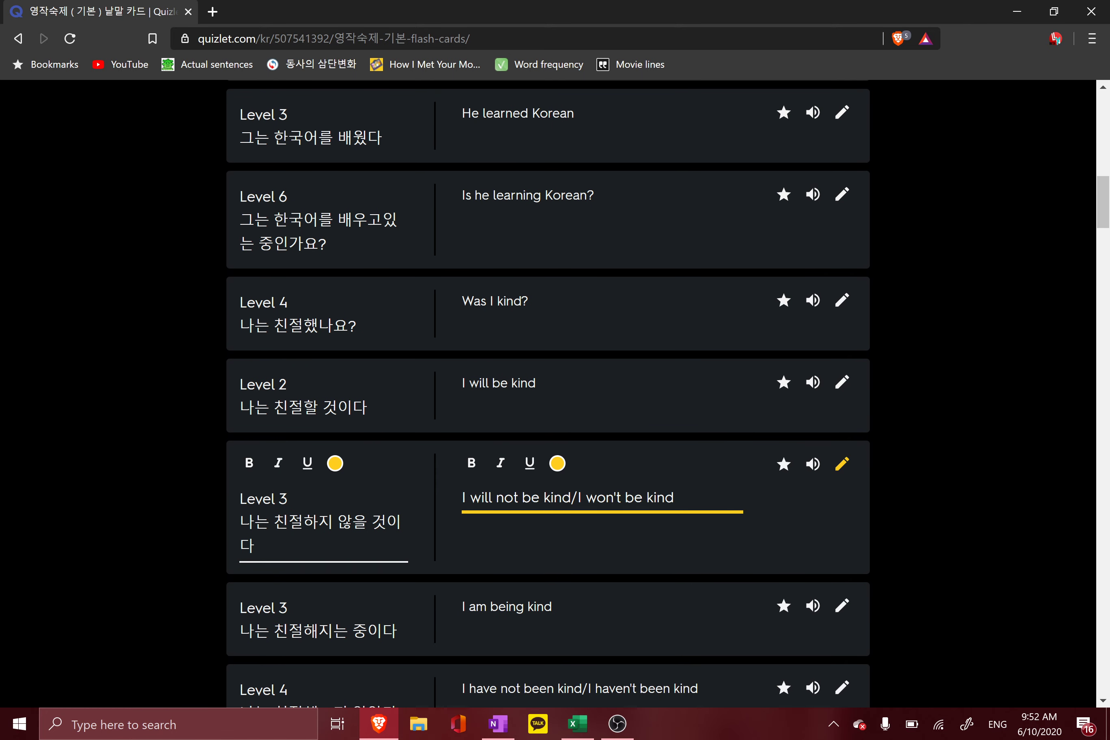
key(BackSpace)
key(BackSpace)
key(BackSpace)
key(BackSpace)
key(BackSpace)
key(BackSpace)
key(BackSpace)
key(BackSpace)
key(BackSpace)
key(BackSpace)
key(BackSpace)
key(BackSpace)
key(BackSpace)
key(BackSpace)
key(BackSpace)
key(BackSpace)
key(Return)
Shorten the answer of the Level 4 card 나는 친절해오지 않았다 to "I have not been kind"
scroll(641, 583, down, 2)
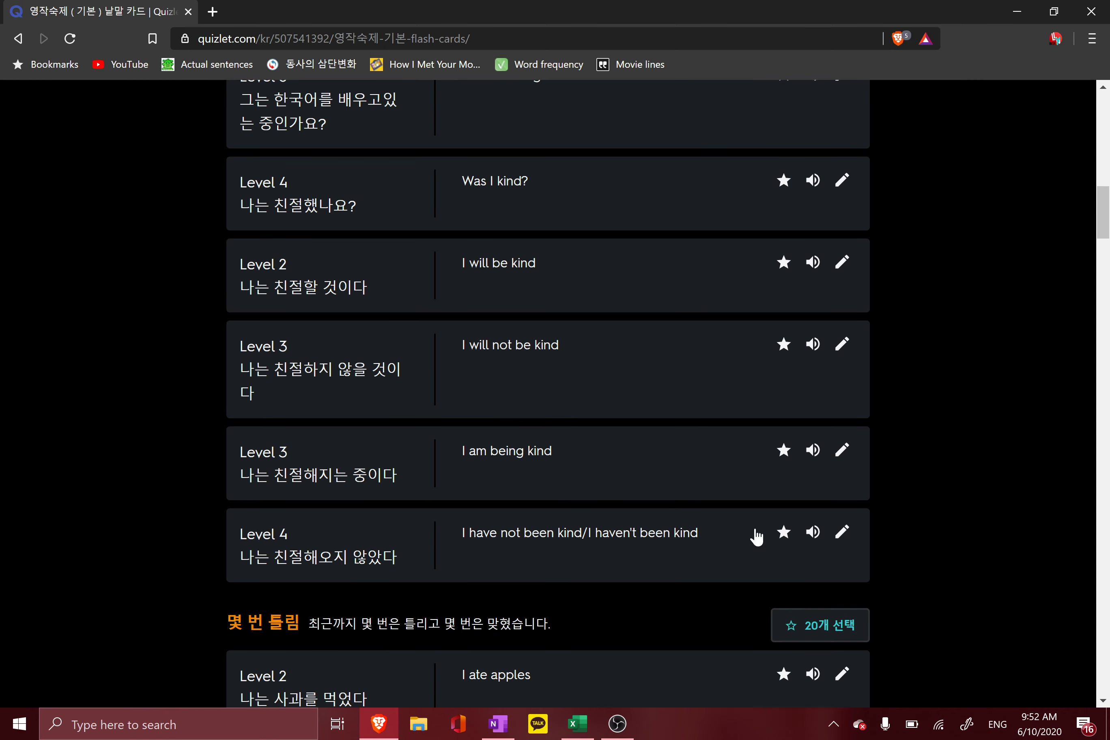
click(842, 533)
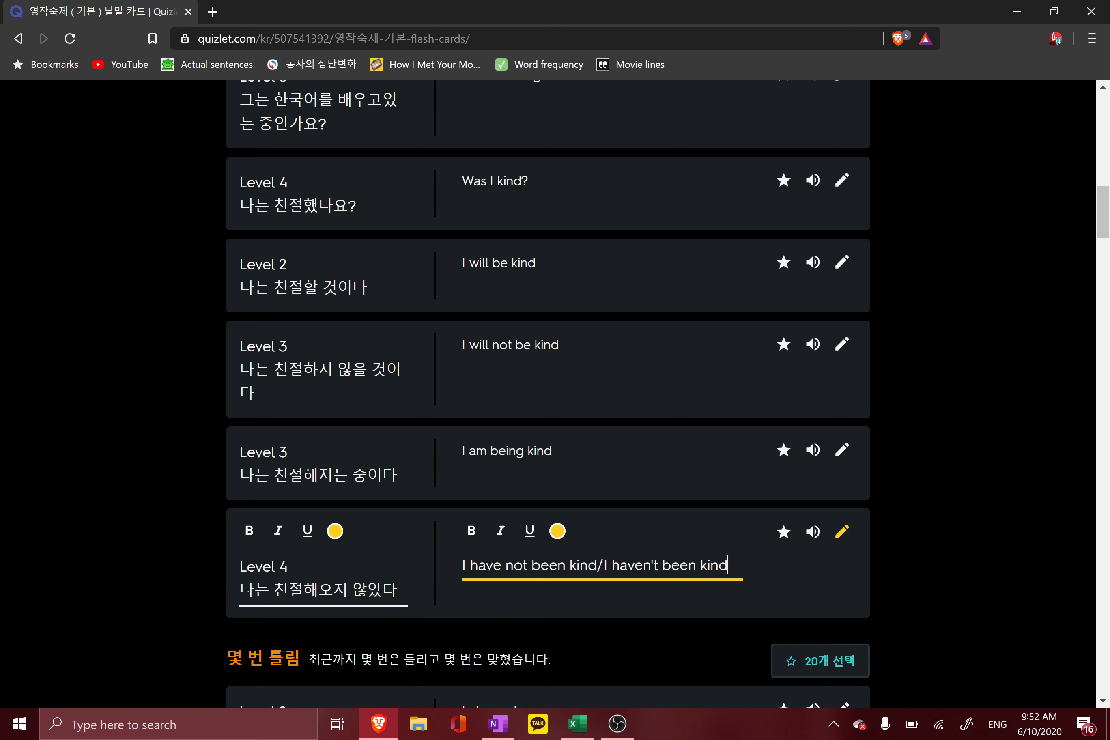
key(BackSpace)
key(BackSpace)
key(BackSpace)
key(BackSpace)
key(BackSpace)
key(BackSpace)
key(BackSpace)
key(BackSpace)
key(BackSpace)
key(BackSpace)
key(BackSpace)
key(BackSpace)
key(BackSpace)
key(BackSpace)
key(BackSpace)
key(BackSpace)
key(BackSpace)
key(BackSpace)
key(BackSpace)
key(BackSpace)
key(Return)
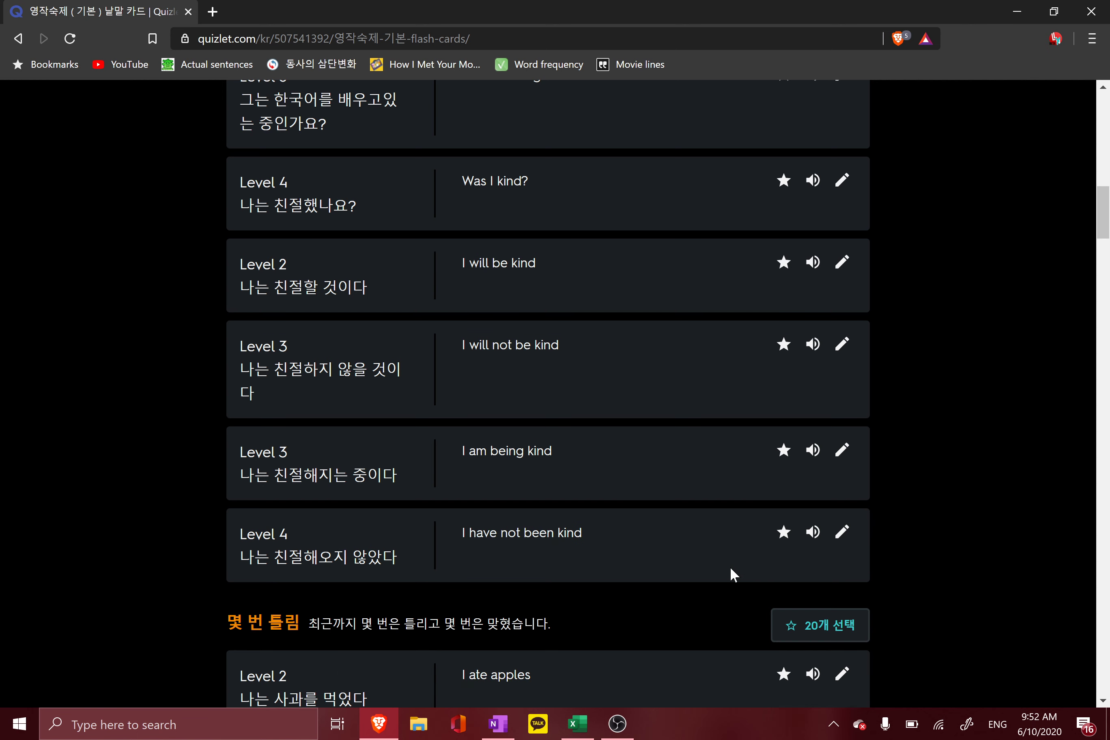
Shorten the answer of the Level 3 card 그는 멋지지 않다 to "He is not nice"
scroll(729, 566, down, 5)
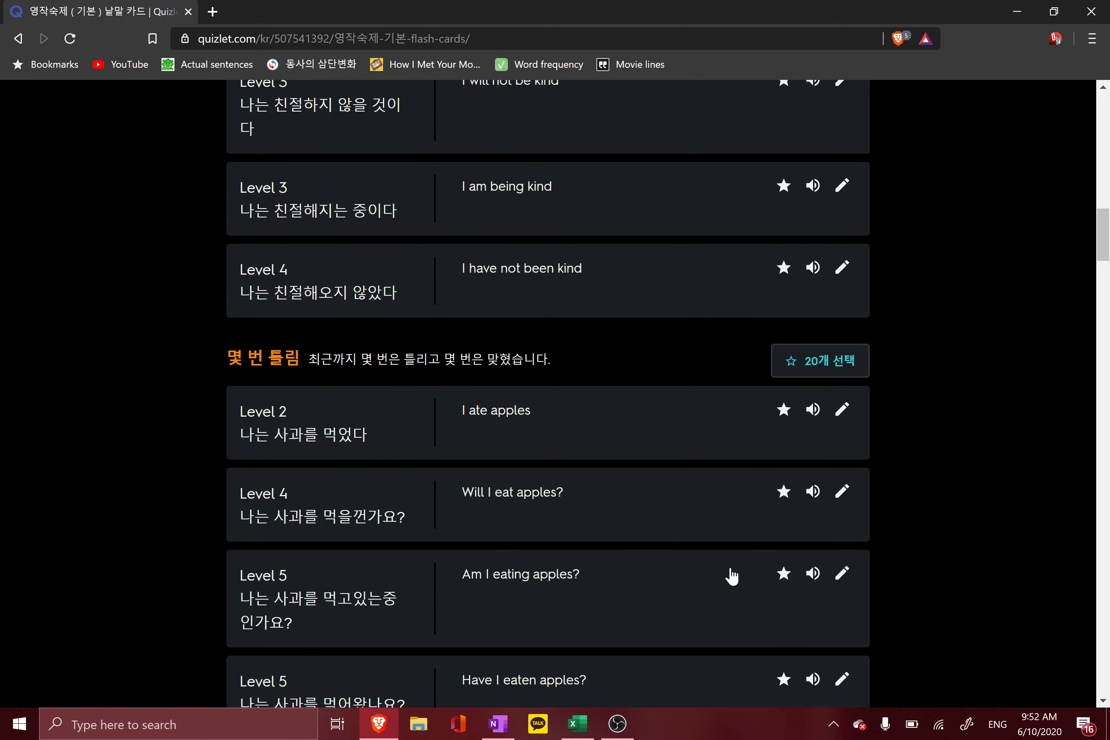
scroll(731, 575, down, 12)
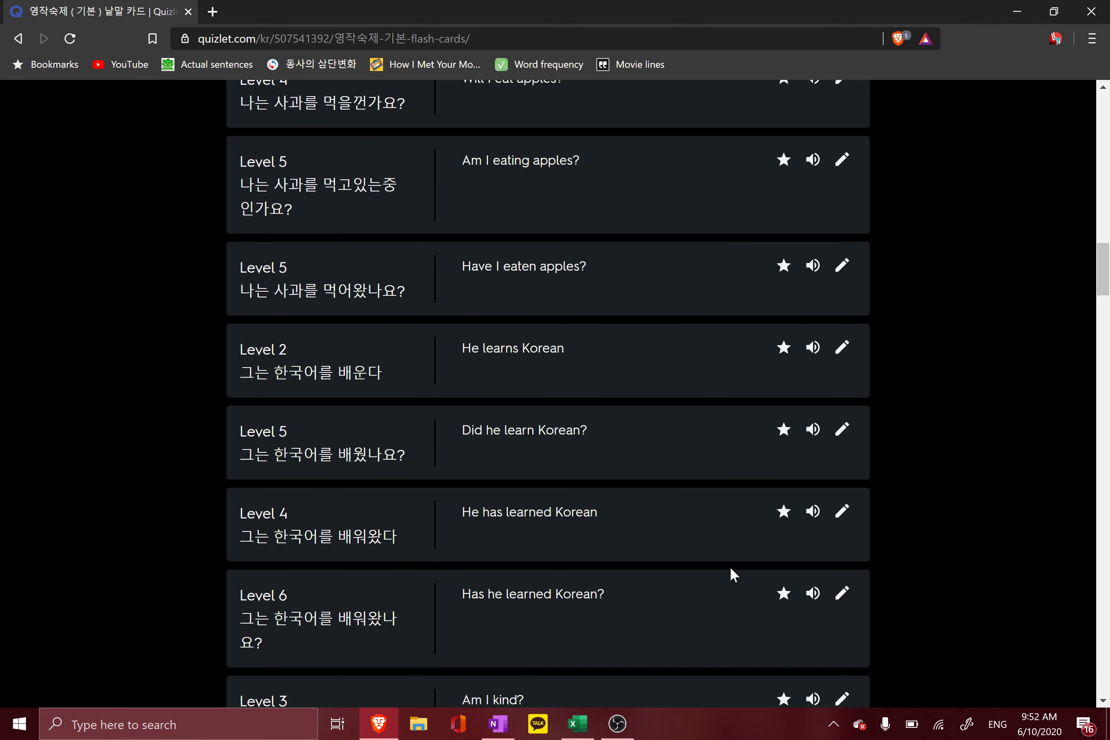
scroll(731, 575, down, 8)
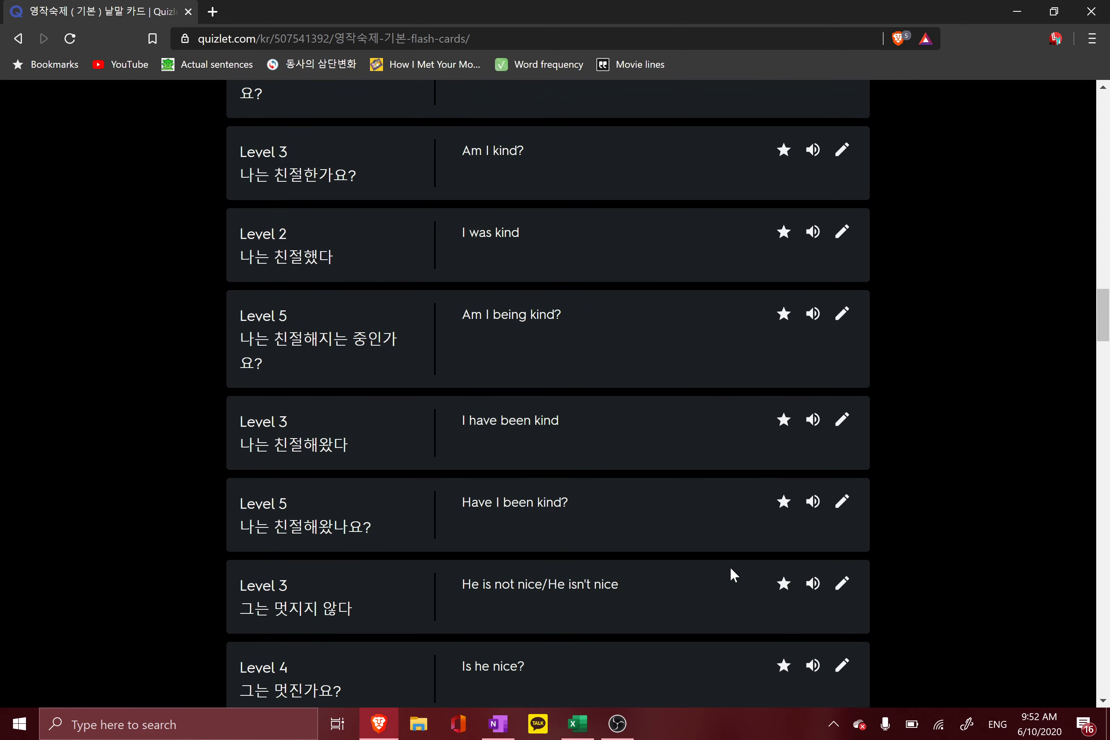
scroll(730, 569, down, 1)
click(844, 402)
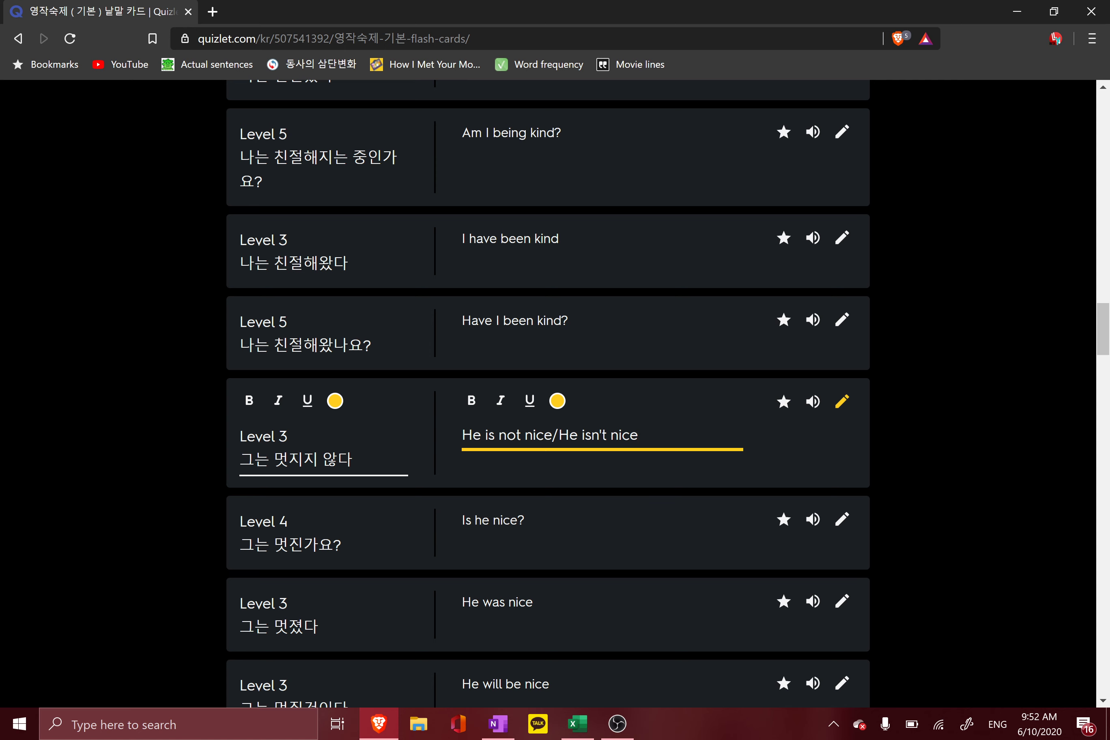
key(BackSpace)
key(BackSpace)
key(BackSpace)
key(BackSpace)
key(BackSpace)
key(BackSpace)
key(BackSpace)
key(BackSpace)
key(BackSpace)
key(BackSpace)
click(680, 434)
Shorten the answer of the Level 4 card 그는 멋지지 않을 것이다 to "He will not be nice"
scroll(679, 434, down, 5)
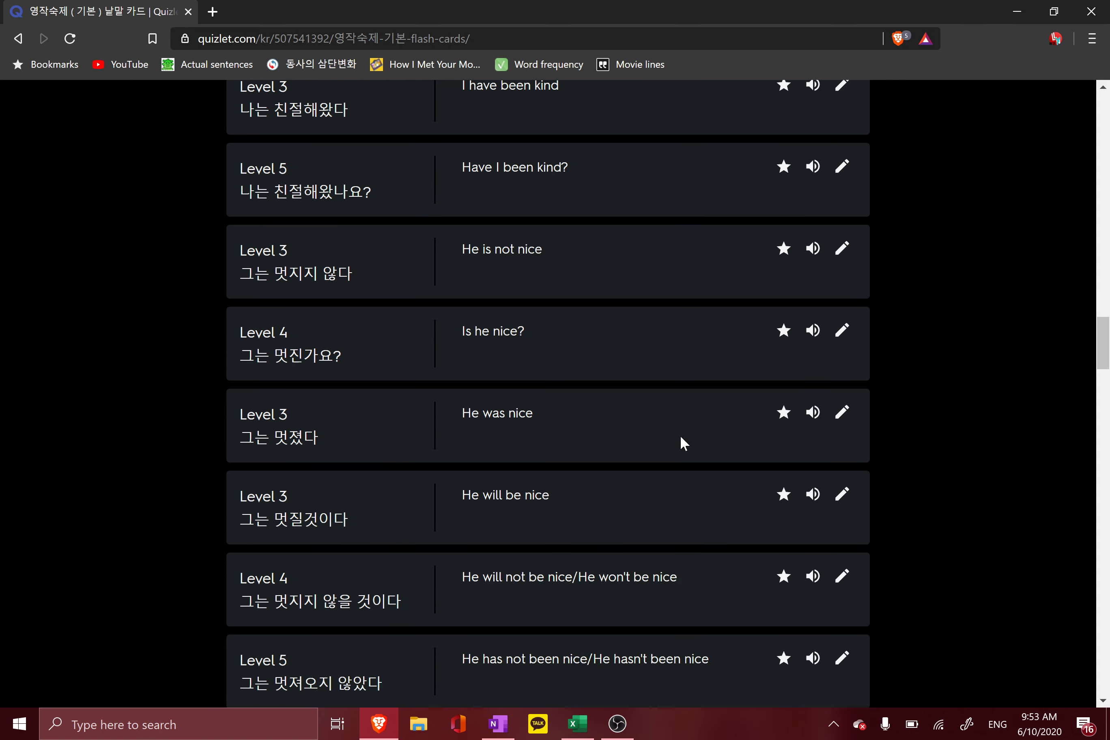
click(846, 424)
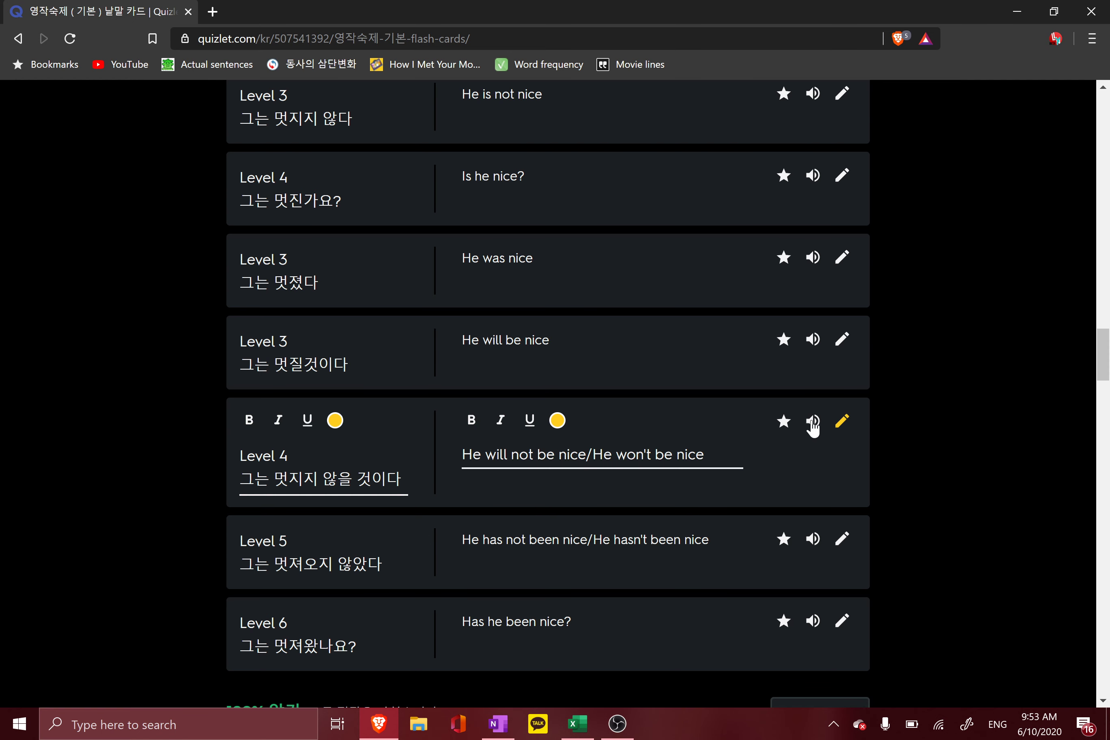
key(BackSpace)
key(BackSpace)
key(BackSpace)
key(BackSpace)
key(BackSpace)
key(BackSpace)
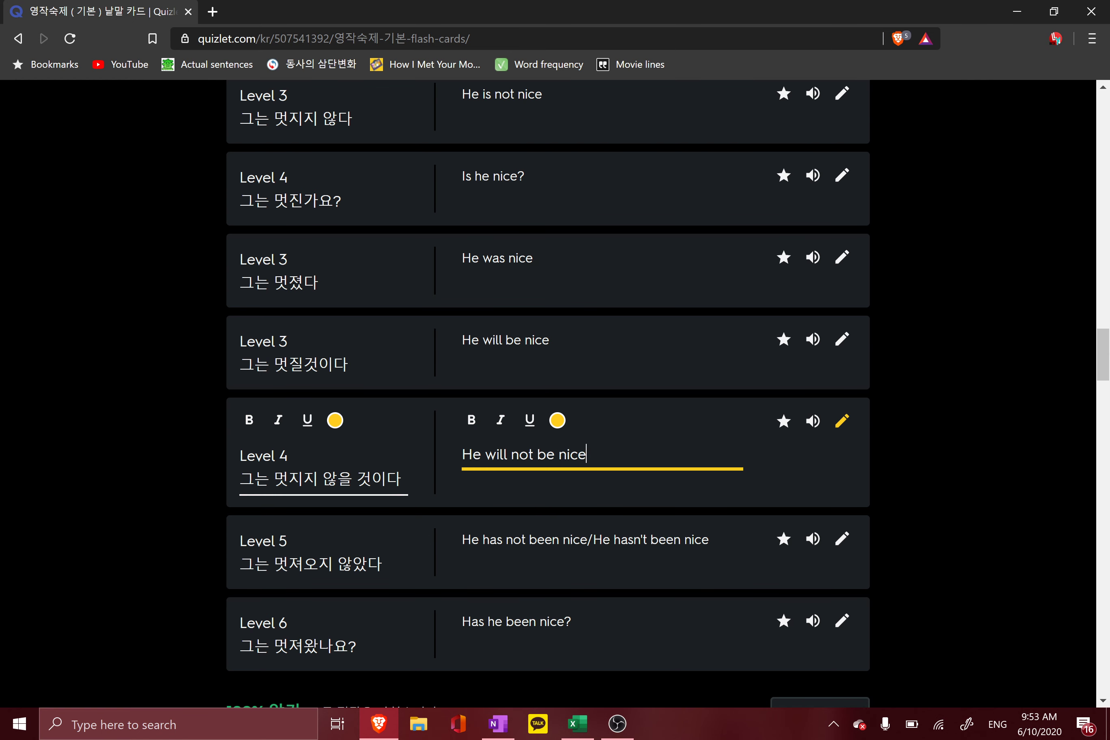
key(Return)
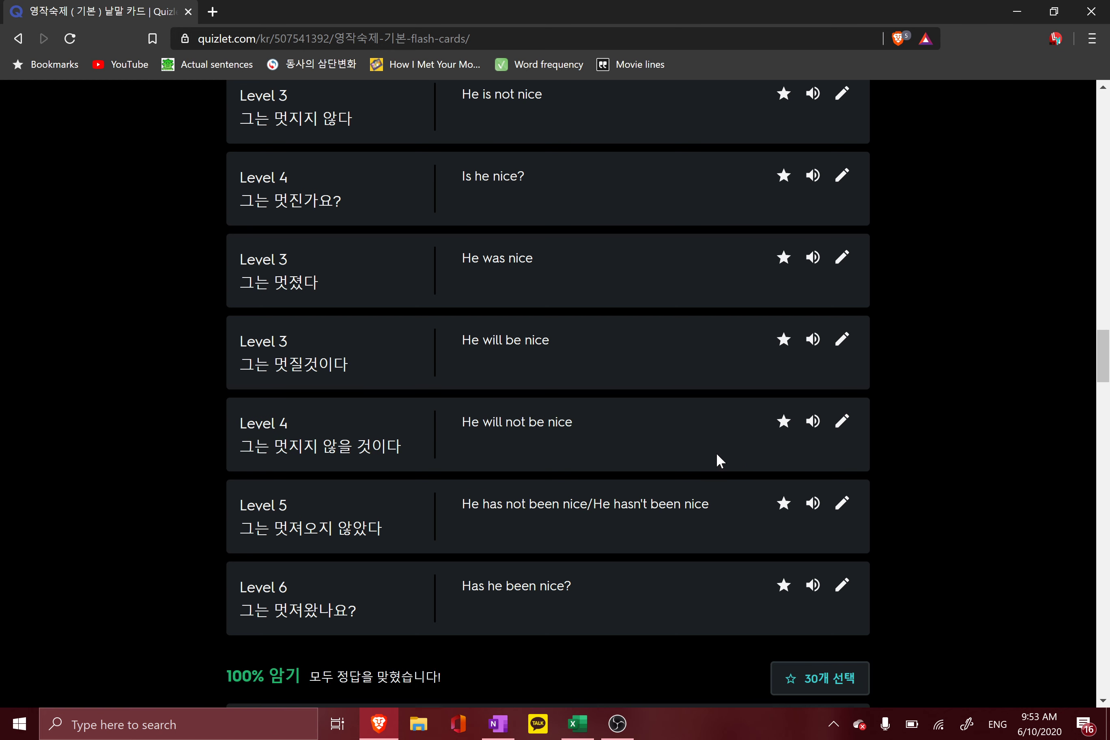
Shorten the answer of the Level 5 card 그는 멋져오지 않았다 to "He has not been nice"
click(844, 505)
key(Return)
click(842, 505)
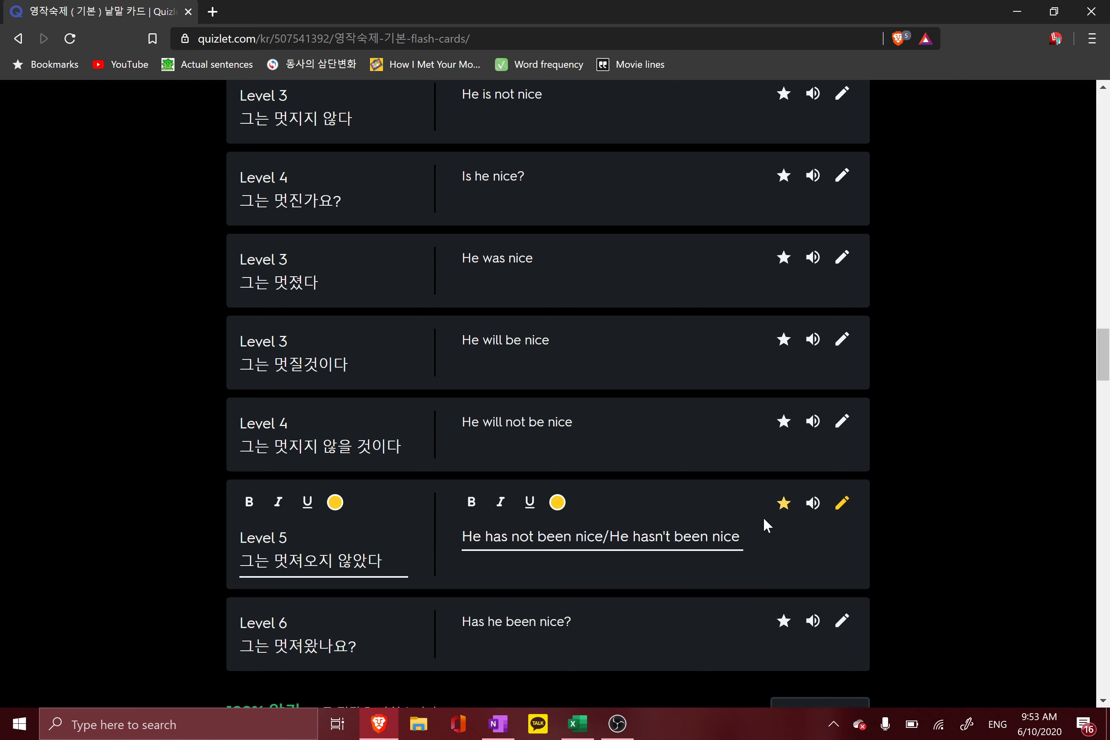
key(BackSpace)
key(BackSpace)
key(BackSpace)
key(BackSpace)
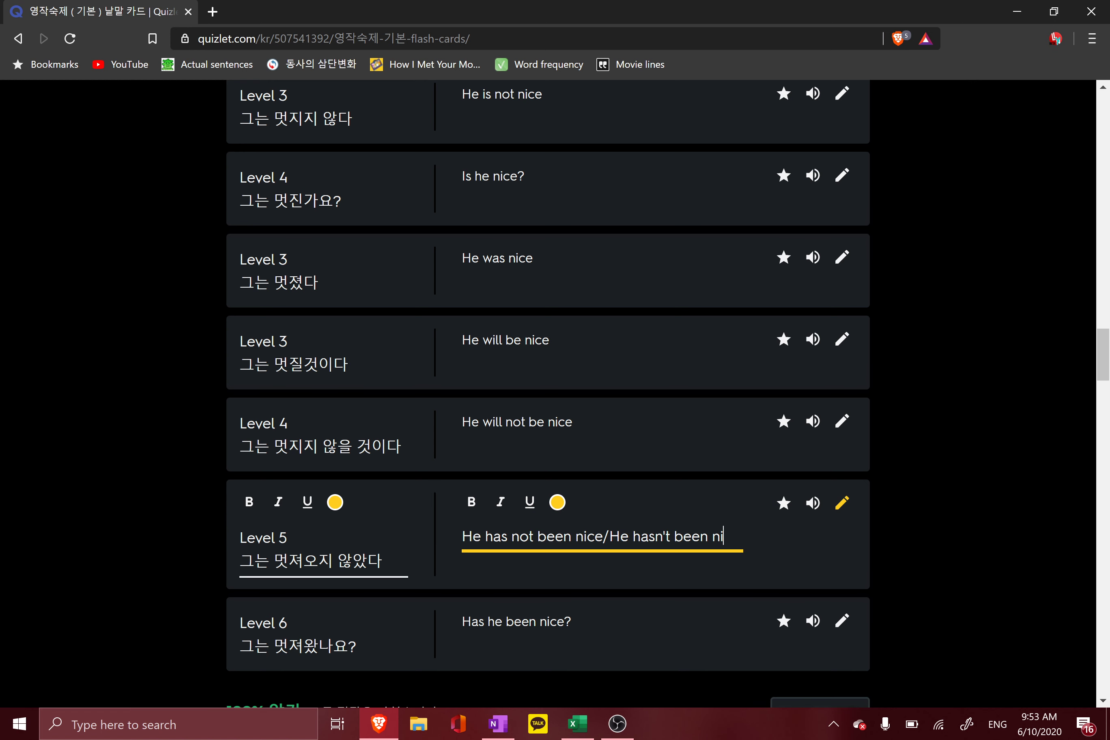
key(BackSpace)
key(BackSpace)
key(BackSpace)
key(BackSpace)
key(BackSpace)
key(BackSpace)
key(Escape)
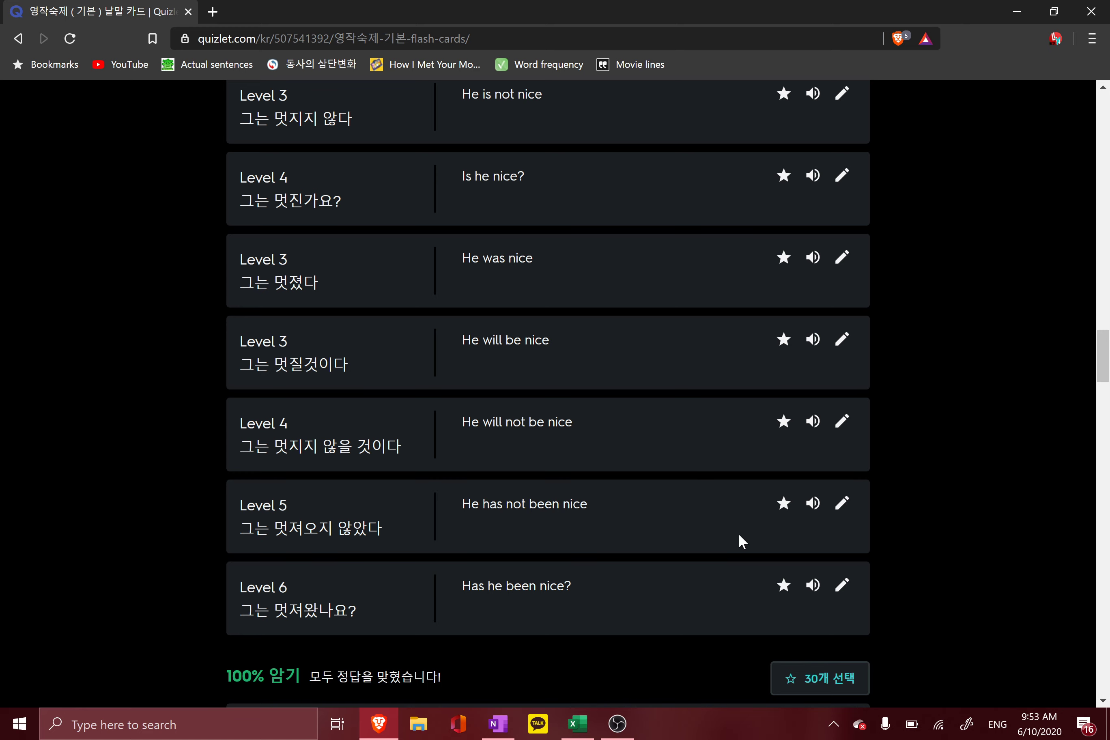
Switch to the Excel progress workbook and set the 환산표 value of the Level 3 ( 3 ) row to 4 on the HM sheet
key(alt+Tab)
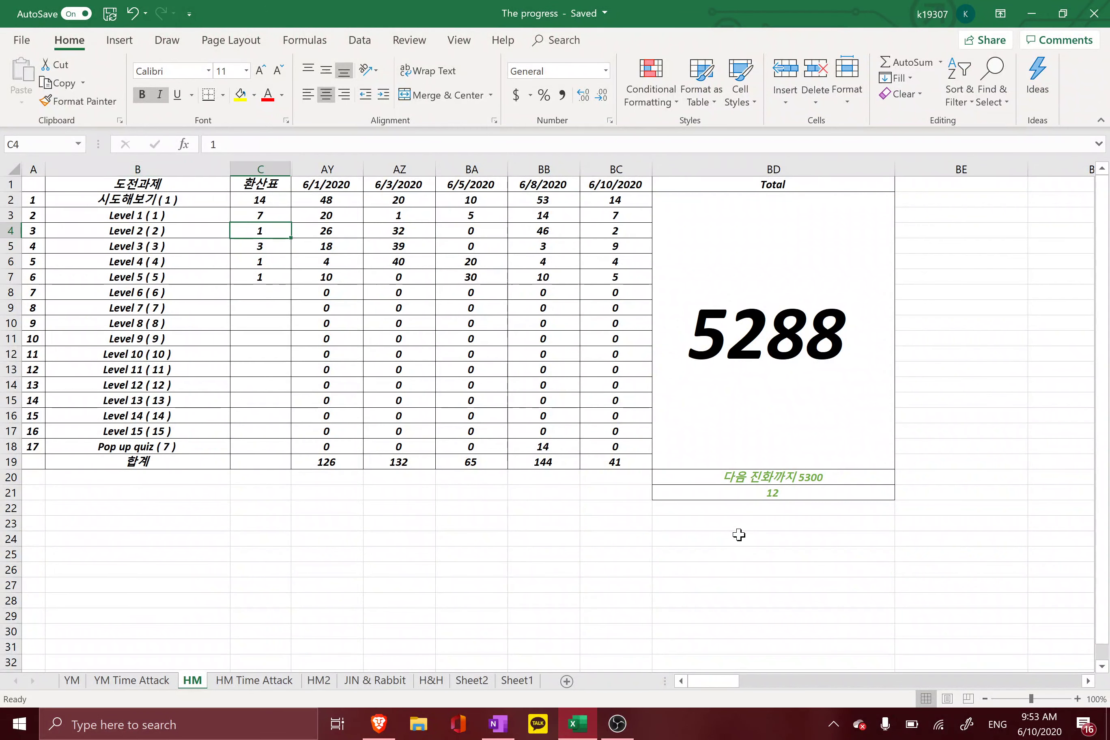
text(4)
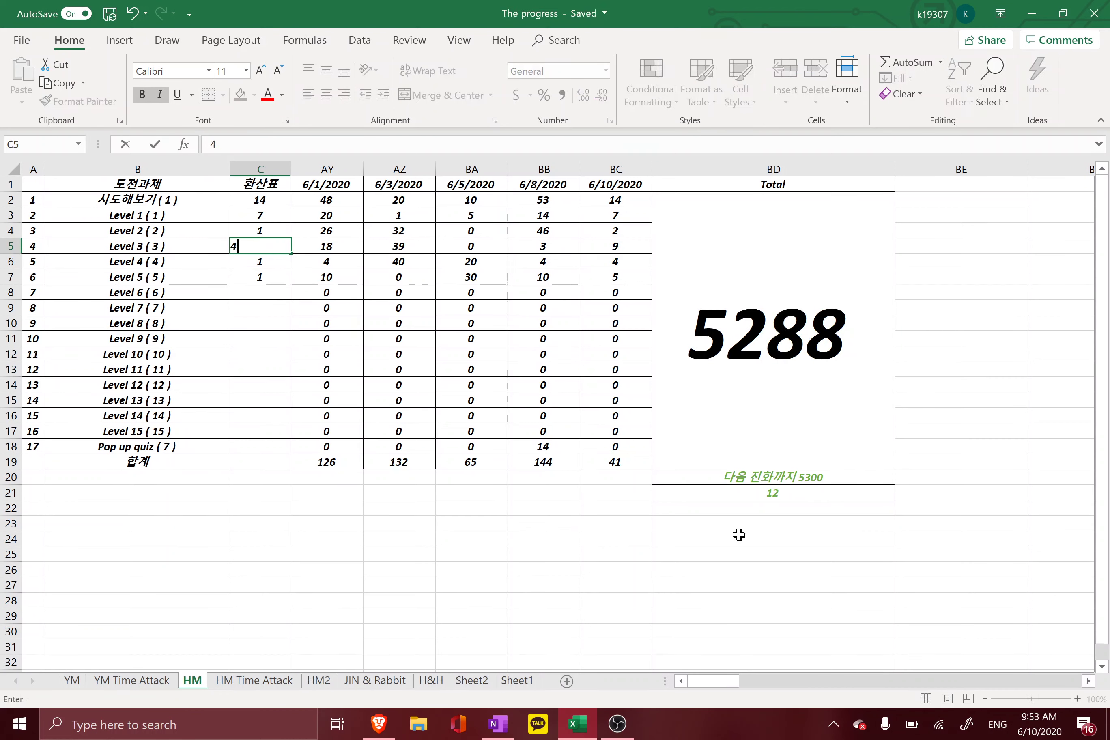
key(Return)
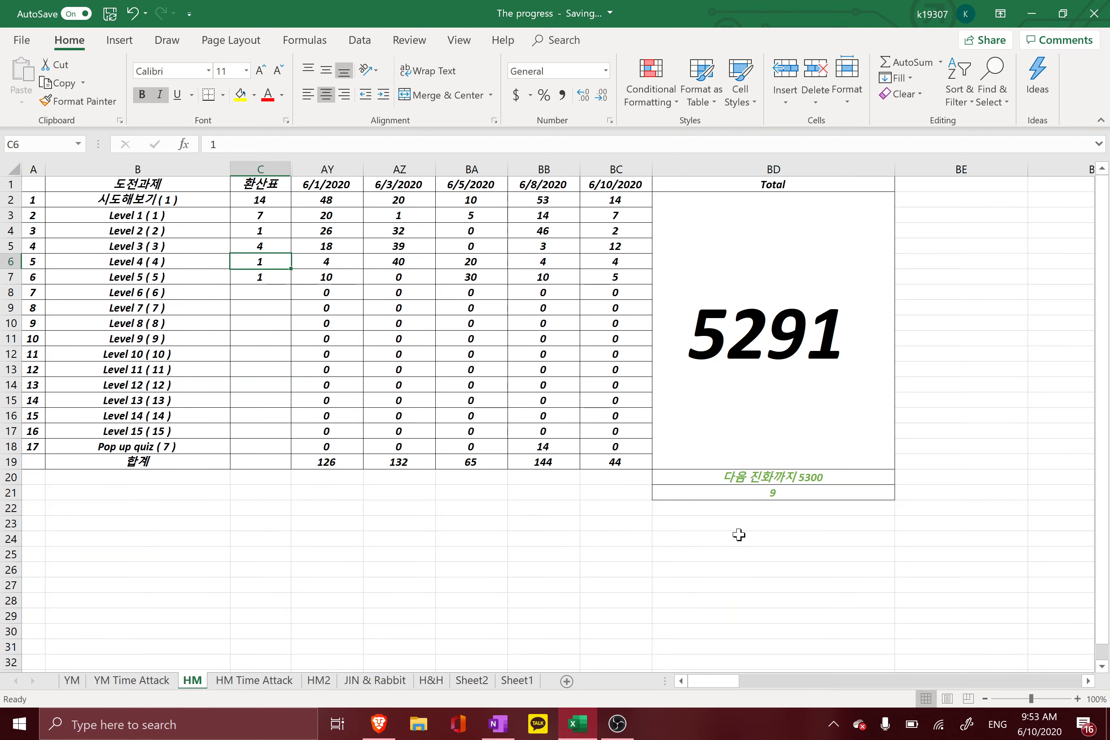
Switch back to the Quizlet set and shorten the answer of the Level 2 card 나는 사과를 먹지 않는다 to "I do not eat apples"
key(alt+Tab)
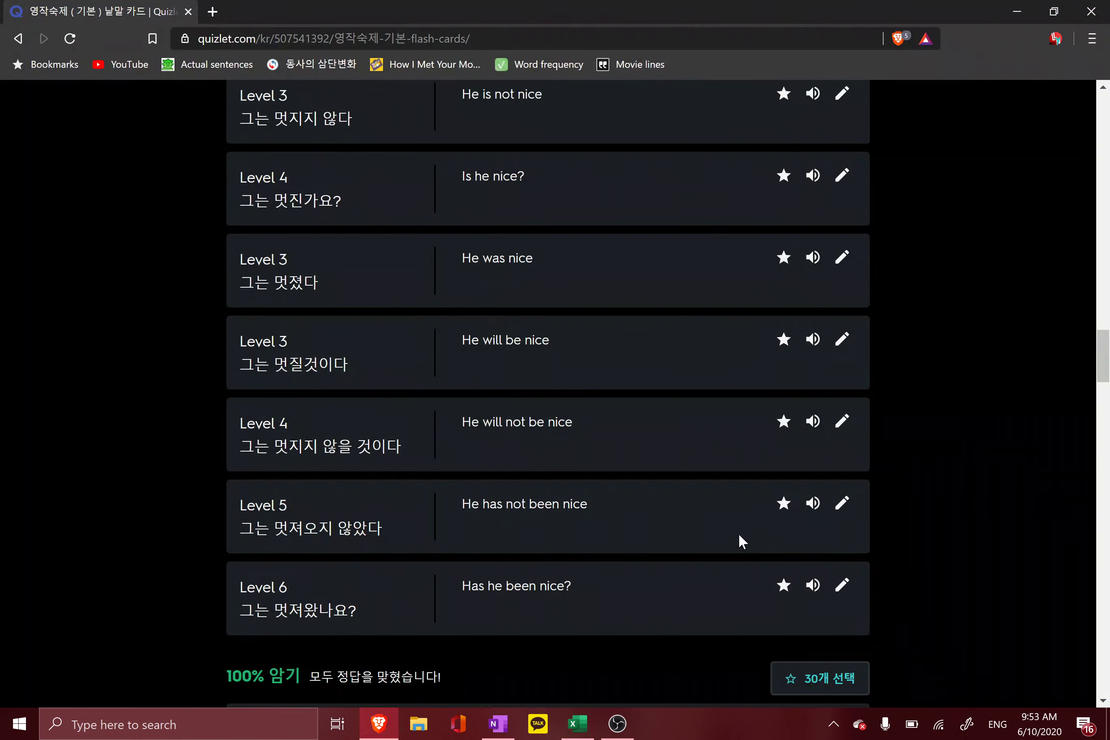
scroll(739, 538, down, 5)
scroll(738, 532, down, 1)
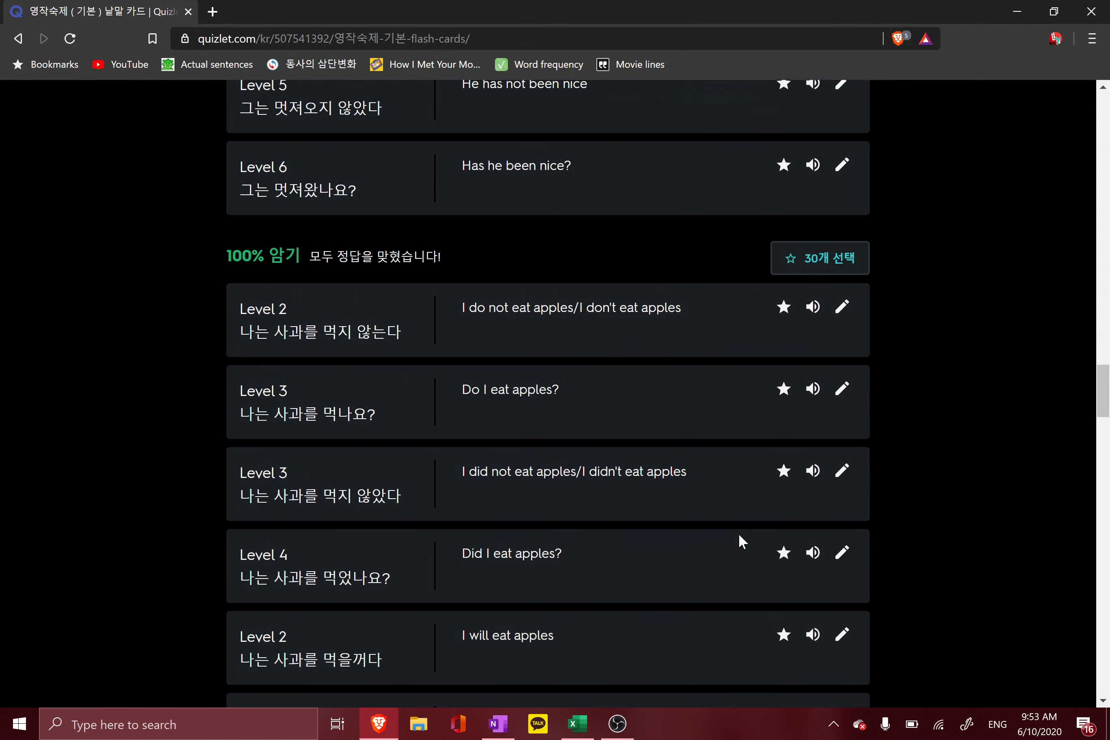
click(842, 304)
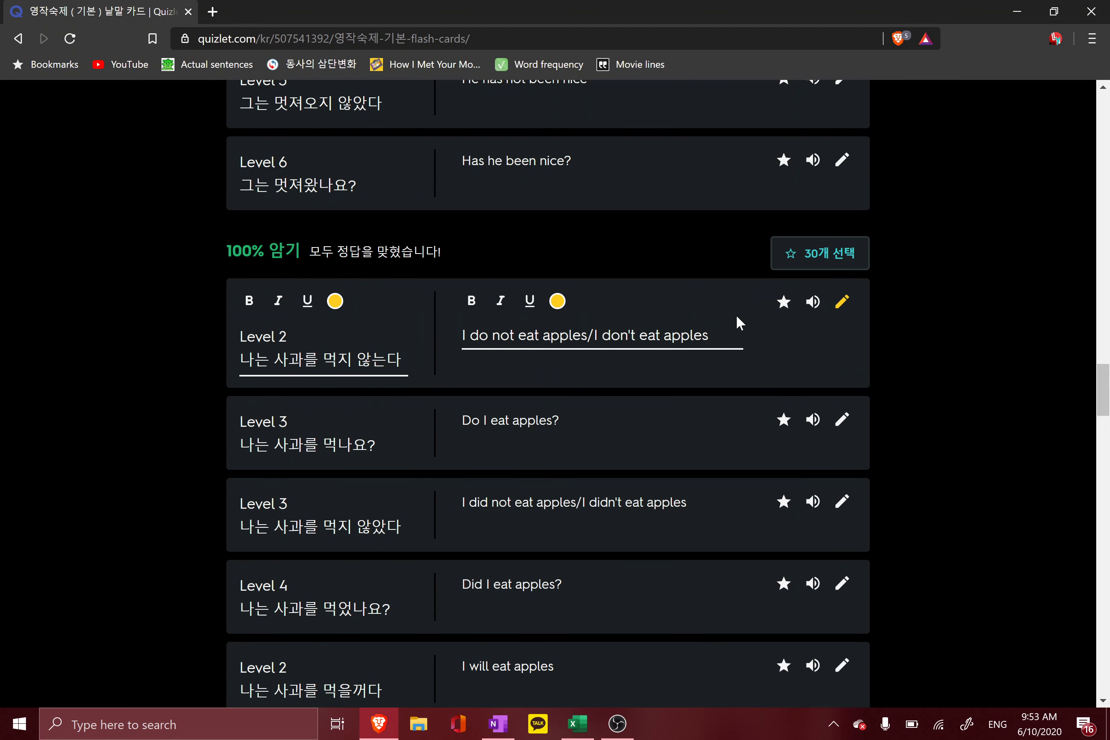
key(BackSpace)
key(BackSpace)
key(BackSpace)
key(BackSpace)
key(BackSpace)
key(BackSpace)
key(BackSpace)
key(BackSpace)
key(BackSpace)
key(BackSpace)
key(BackSpace)
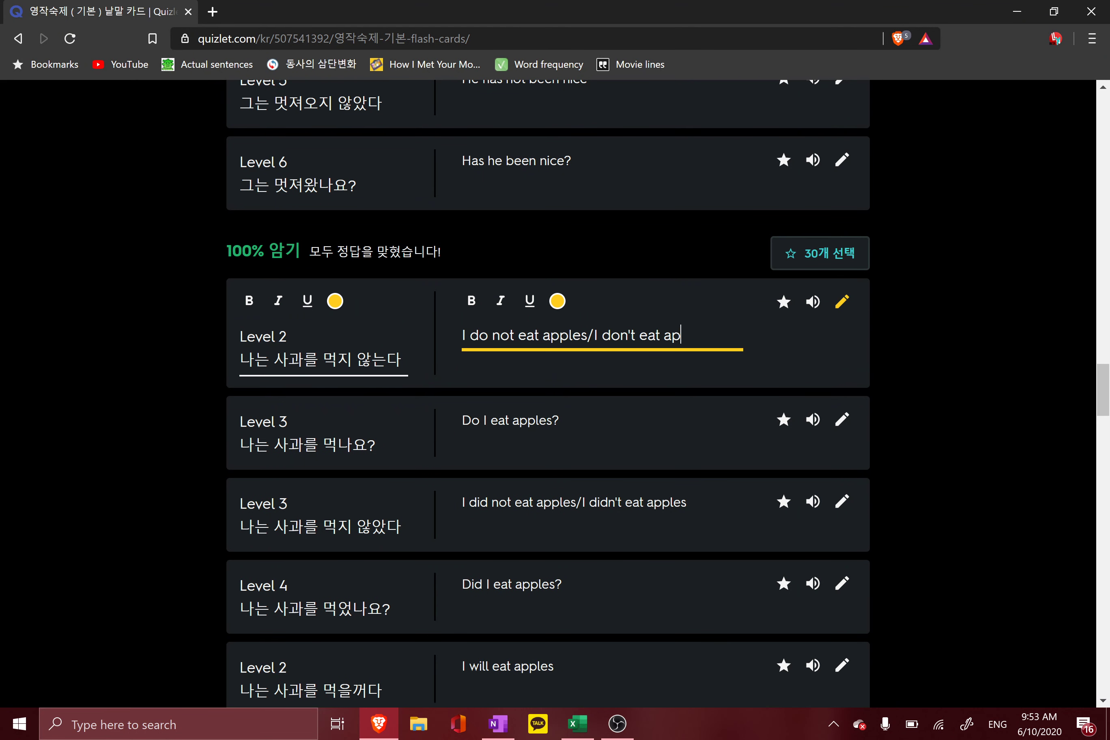
key(BackSpace)
key(BackSpace)
key(BackSpace)
key(Return)
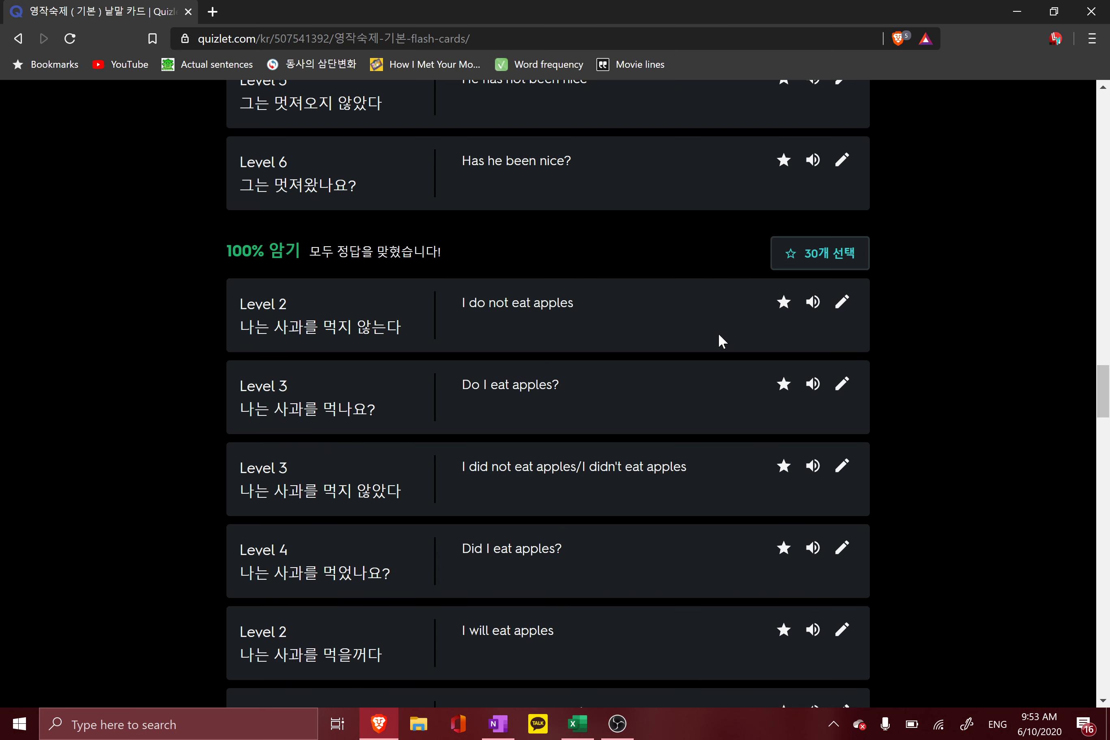
Shorten the answer of the Level 3 card 나는 사과를 먹지 않았다 to "I did not eat apples"
click(843, 478)
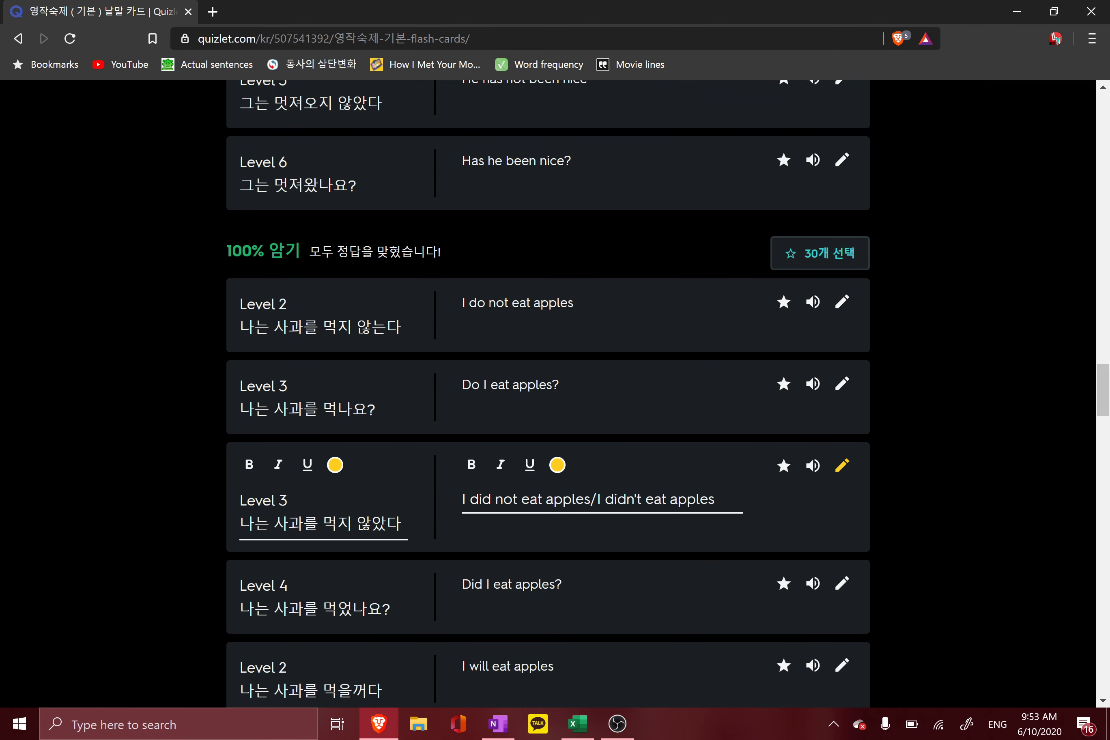
key(BackSpace)
key(BackSpace)
key(BackSpace)
key(BackSpace)
key(BackSpace)
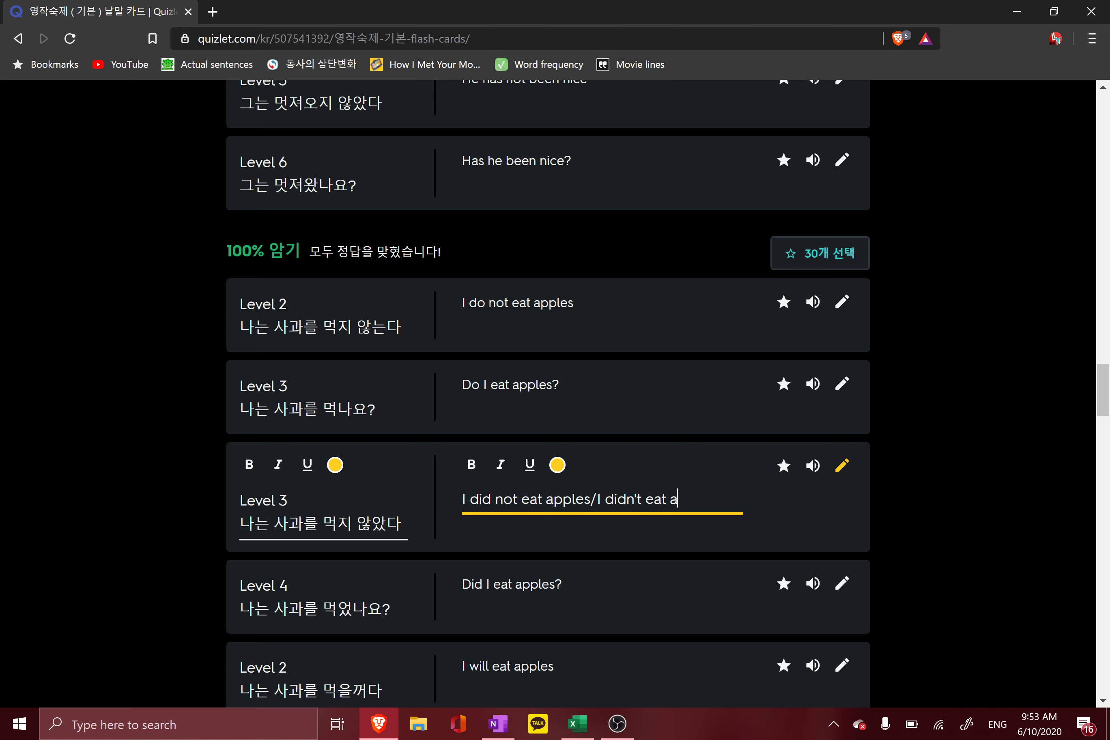
key(BackSpace)
key(BackSpace)
key(BackSpace)
key(BackSpace)
key(BackSpace)
key(BackSpace)
key(BackSpace)
key(Return)
Shorten the answer of the Level 3 card 나는 사과를 먹지 않을꺼다 to "I will not eat apples"
scroll(729, 501, down, 5)
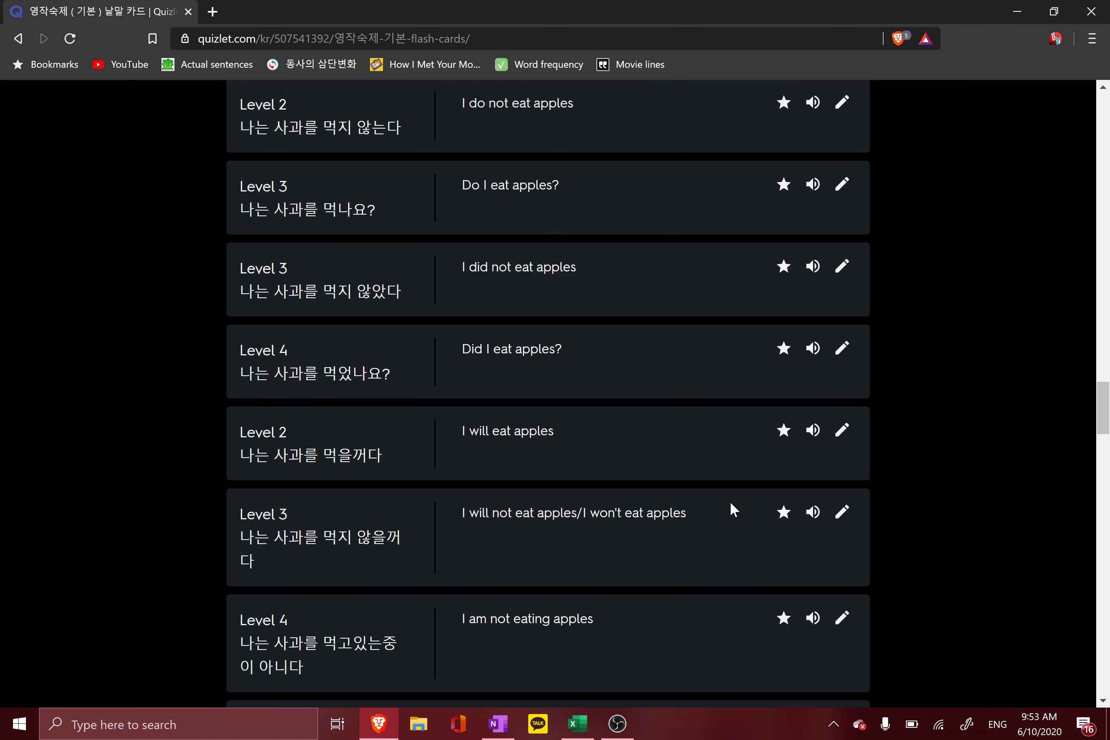
click(842, 451)
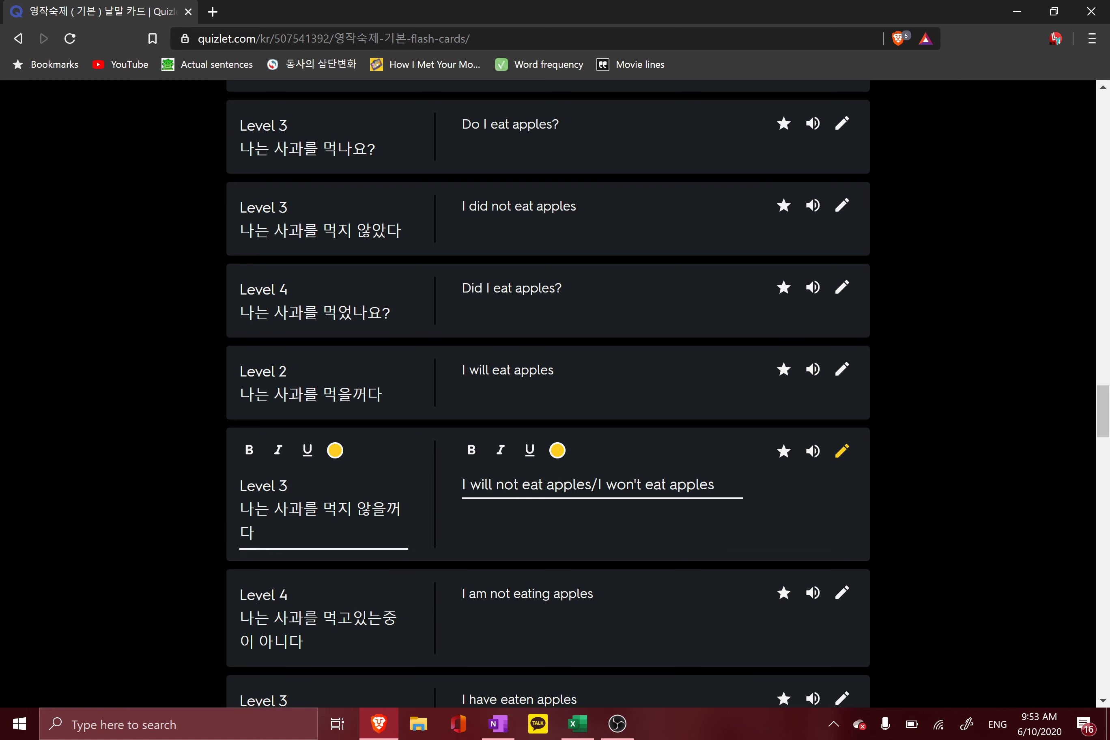
key(BackSpace)
key(BackSpace)
key(BackSpace)
key(BackSpace)
key(BackSpace)
key(BackSpace)
key(BackSpace)
key(BackSpace)
key(BackSpace)
key(BackSpace)
key(BackSpace)
key(BackSpace)
key(BackSpace)
key(BackSpace)
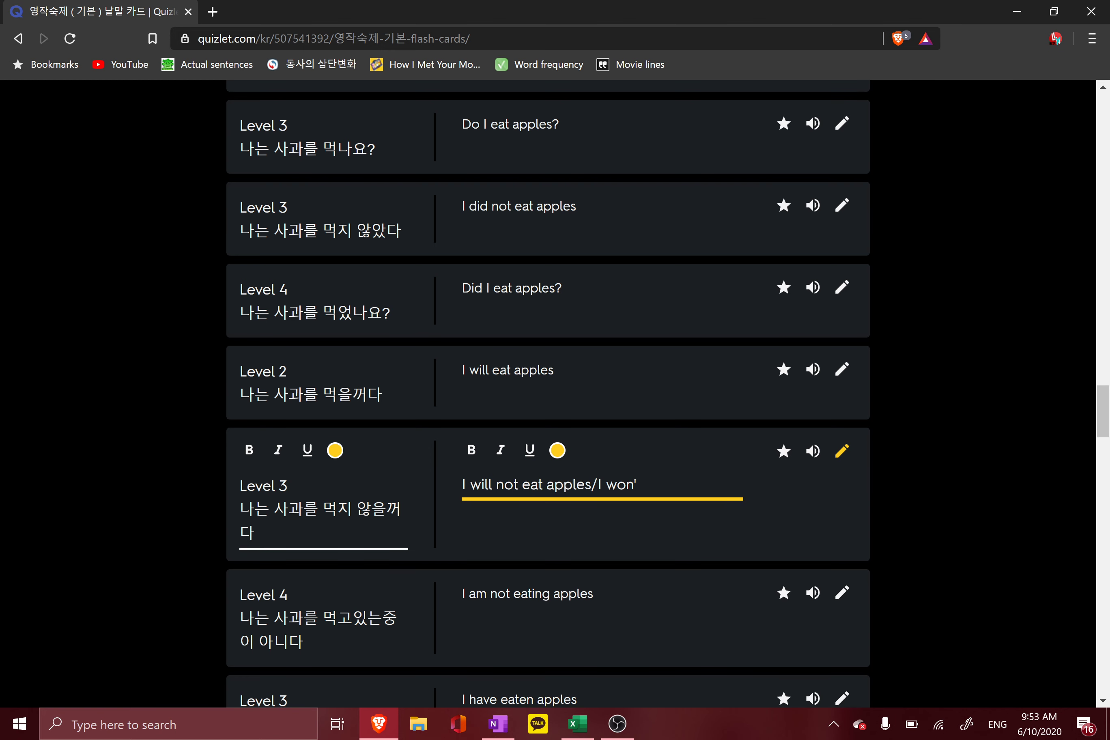
key(Return)
Shorten the answer of the Level 4 card 나는 사과를 먹어오지 않았다 to "I have not eaten apples"
scroll(727, 490, down, 6)
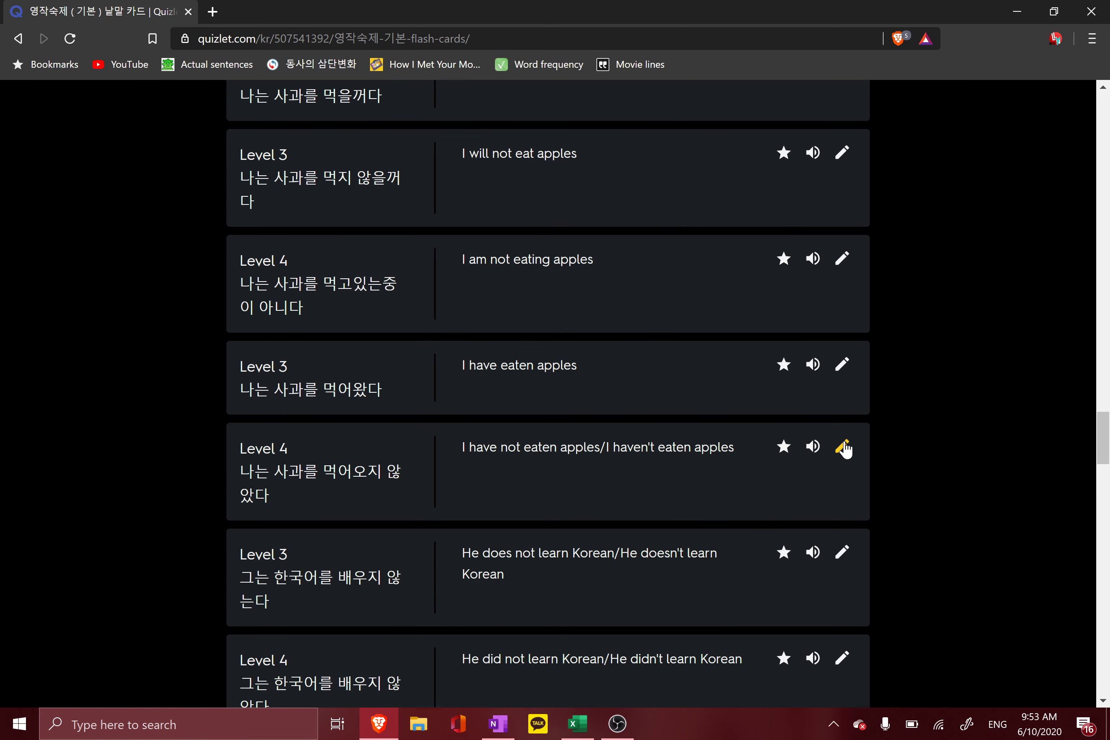
click(842, 449)
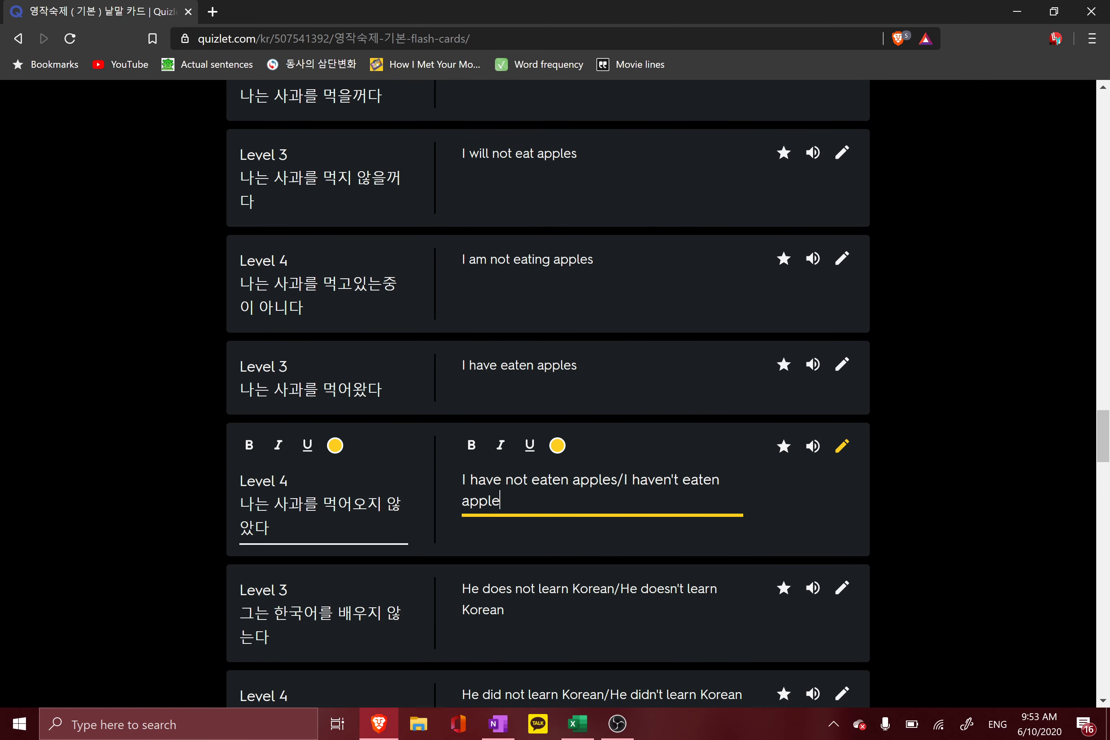
key(BackSpace)
key(BackSpace)
key(BackSpace)
key(BackSpace)
key(BackSpace)
key(BackSpace)
key(BackSpace)
key(BackSpace)
key(BackSpace)
key(BackSpace)
key(BackSpace)
key(BackSpace)
key(BackSpace)
key(BackSpace)
key(BackSpace)
key(BackSpace)
key(BackSpace)
key(BackSpace)
key(BackSpace)
key(BackSpace)
key(Return)
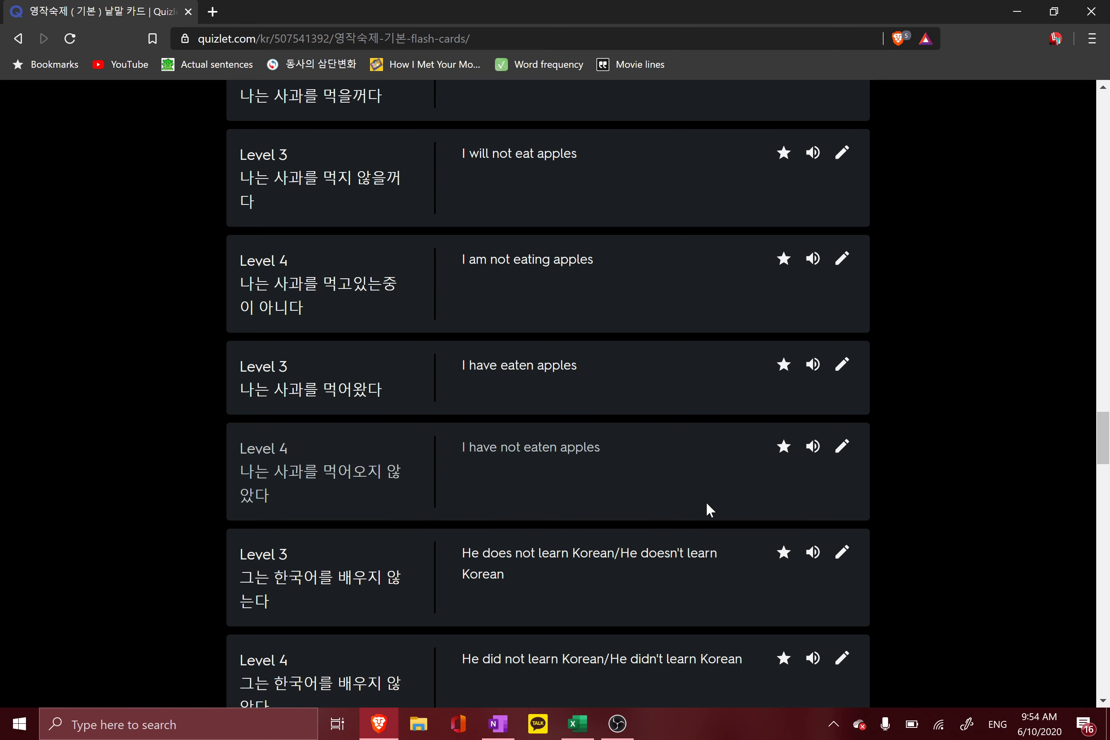
Shorten the answer of the Level 3 card 그는 한국어를 배우지 않는다 to "He does not learn Korean"
scroll(669, 556, down, 2)
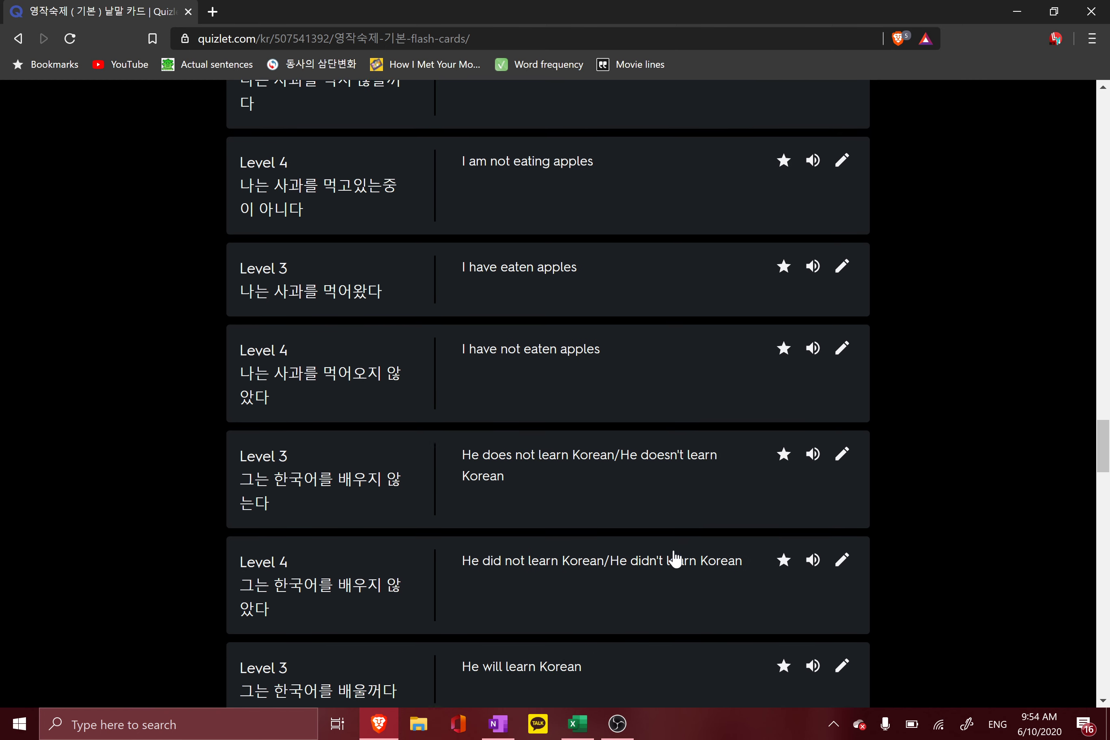
scroll(675, 559, down, 1)
click(841, 410)
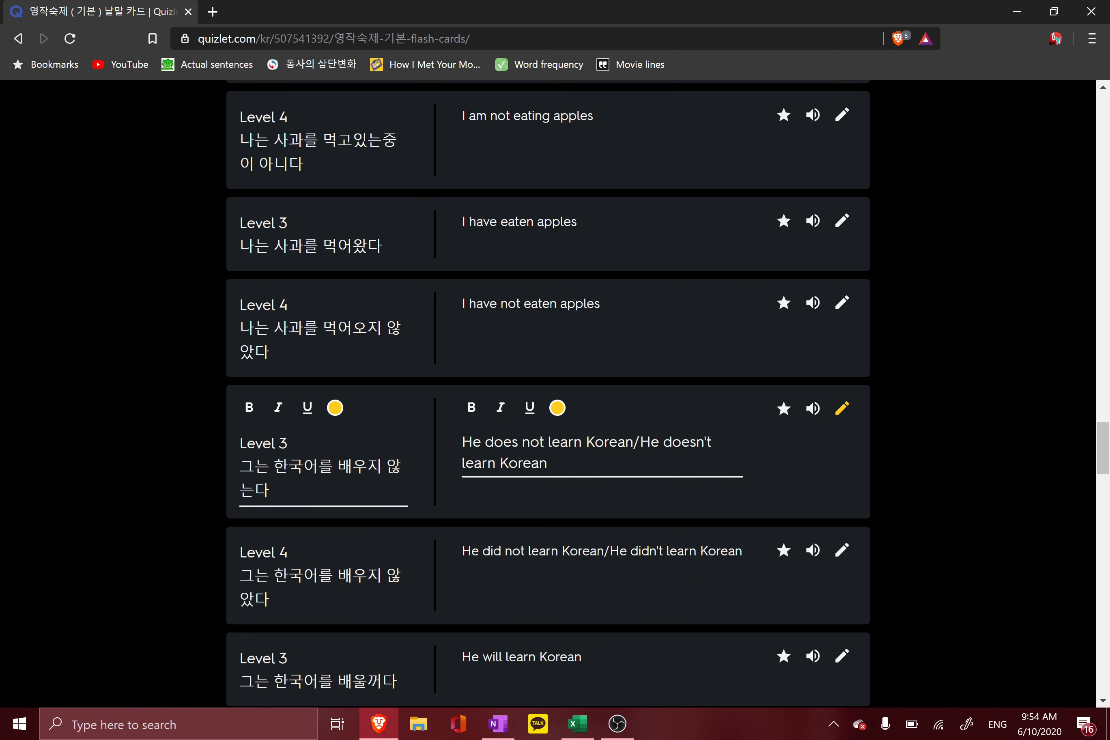
key(BackSpace)
key(BackSpace)
key(BackSpace)
key(BackSpace)
key(BackSpace)
key(BackSpace)
key(BackSpace)
key(BackSpace)
key(BackSpace)
key(BackSpace)
key(BackSpace)
key(BackSpace)
key(BackSpace)
key(BackSpace)
key(BackSpace)
key(BackSpace)
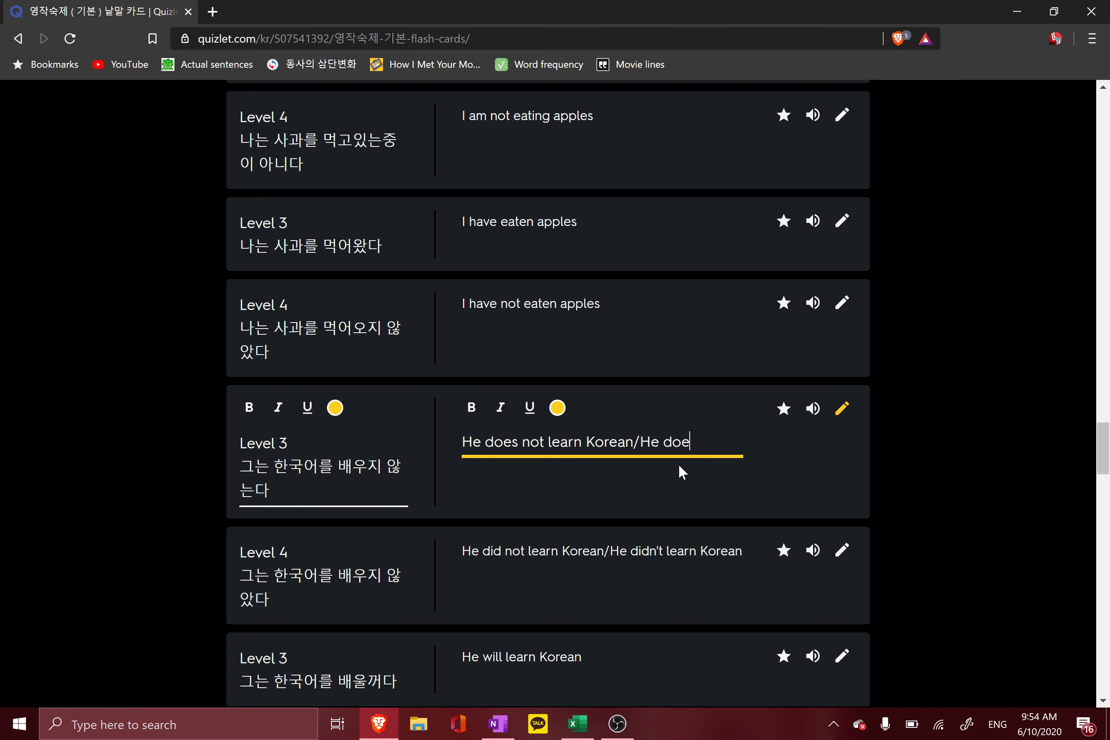
key(BackSpace)
key(BackSpace)
key(BackSpace)
key(Return)
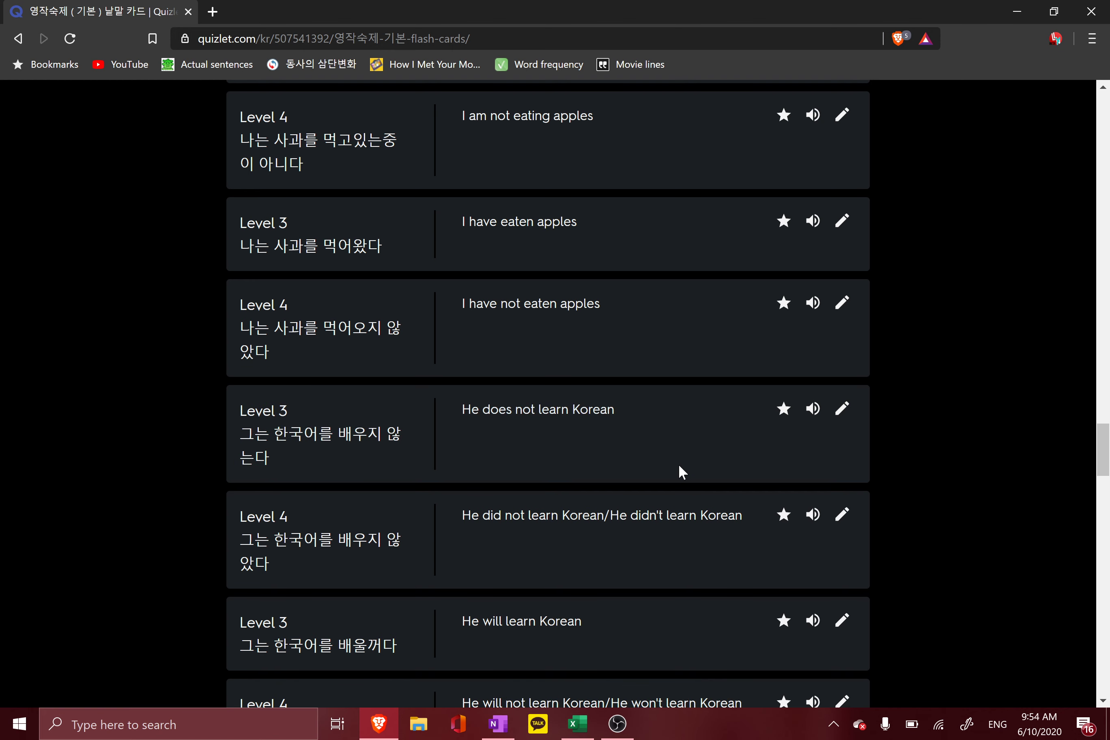
Shorten the answer of the Level 4 card 그는 한국어를 배우지 않았다 to "He did not learn Korean"
click(840, 514)
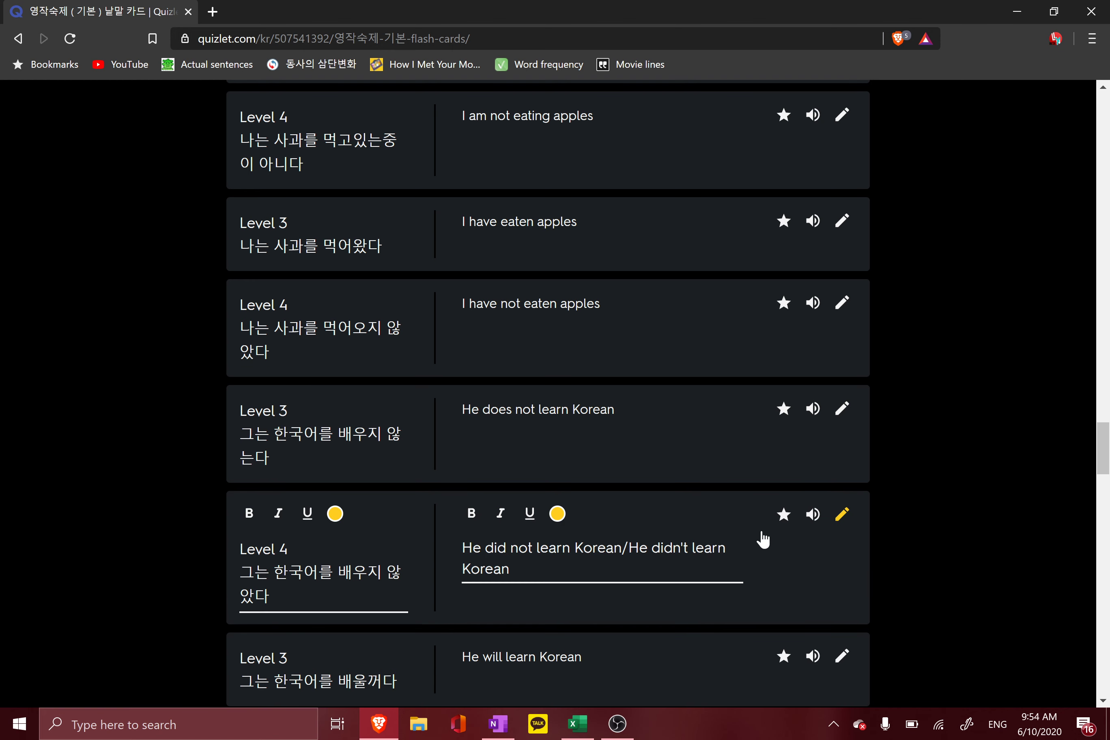
click(509, 568)
key(BackSpace)
key(BackSpace)
key(BackSpace)
key(BackSpace)
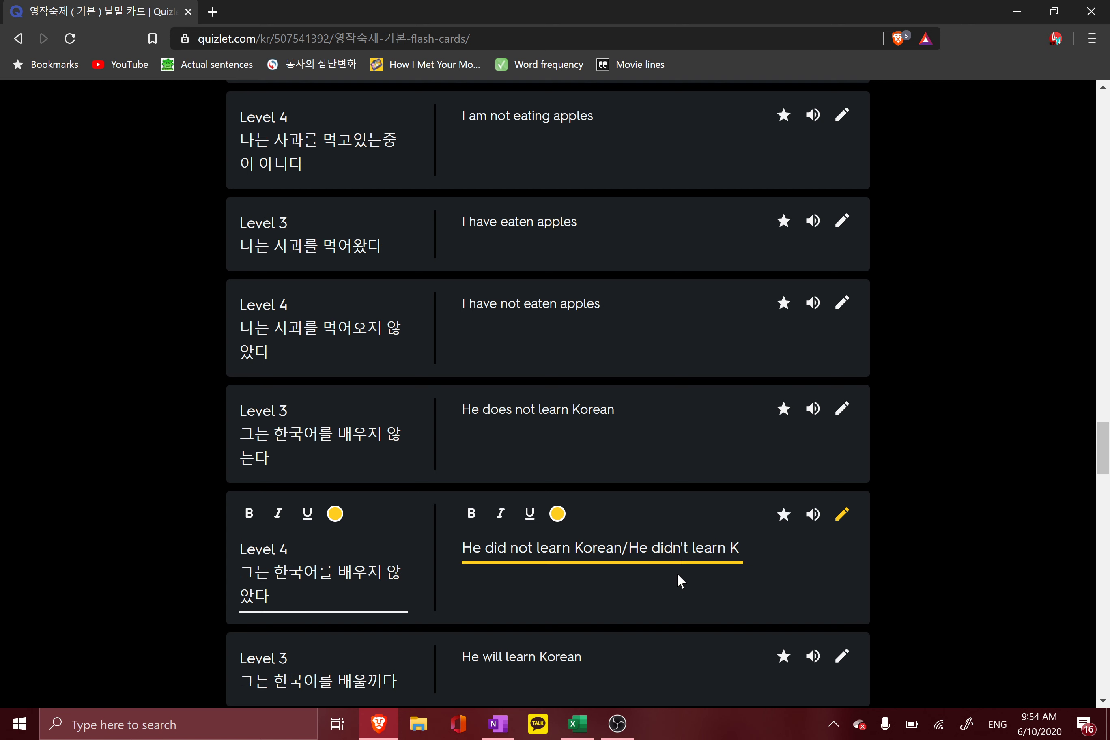
key(BackSpace)
key(BackSpace)
key(BackSpace)
key(BackSpace)
key(BackSpace)
key(BackSpace)
key(BackSpace)
key(BackSpace)
key(BackSpace)
key(BackSpace)
key(BackSpace)
key(BackSpace)
text(id not learn Korean)
click(681, 581)
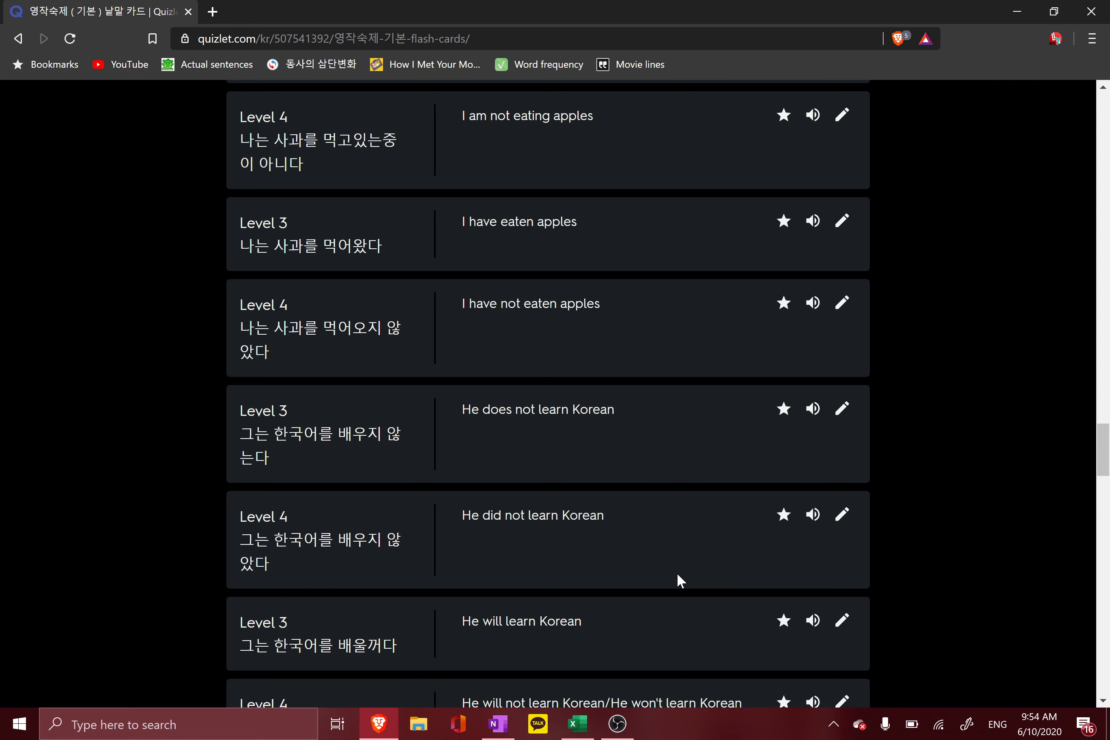
Shorten the answer of the Level 4 card 그는 한국어를 배우지 않을꺼다 to "He will not learn Korean"
scroll(681, 582, down, 5)
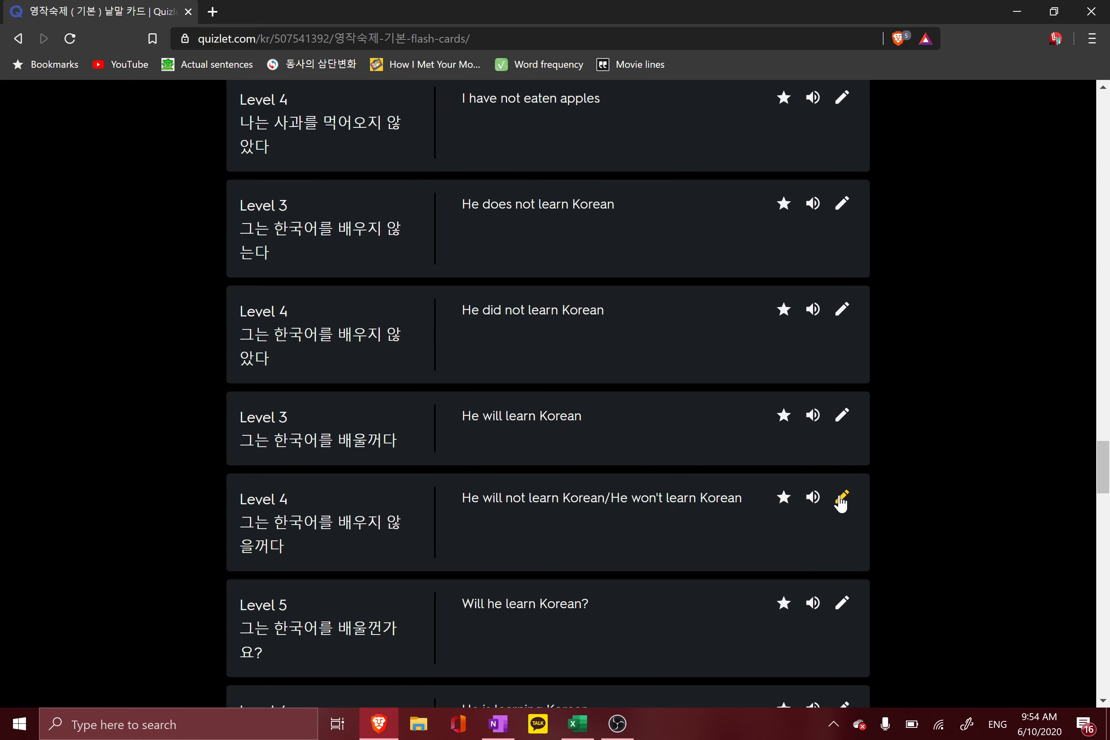
click(843, 497)
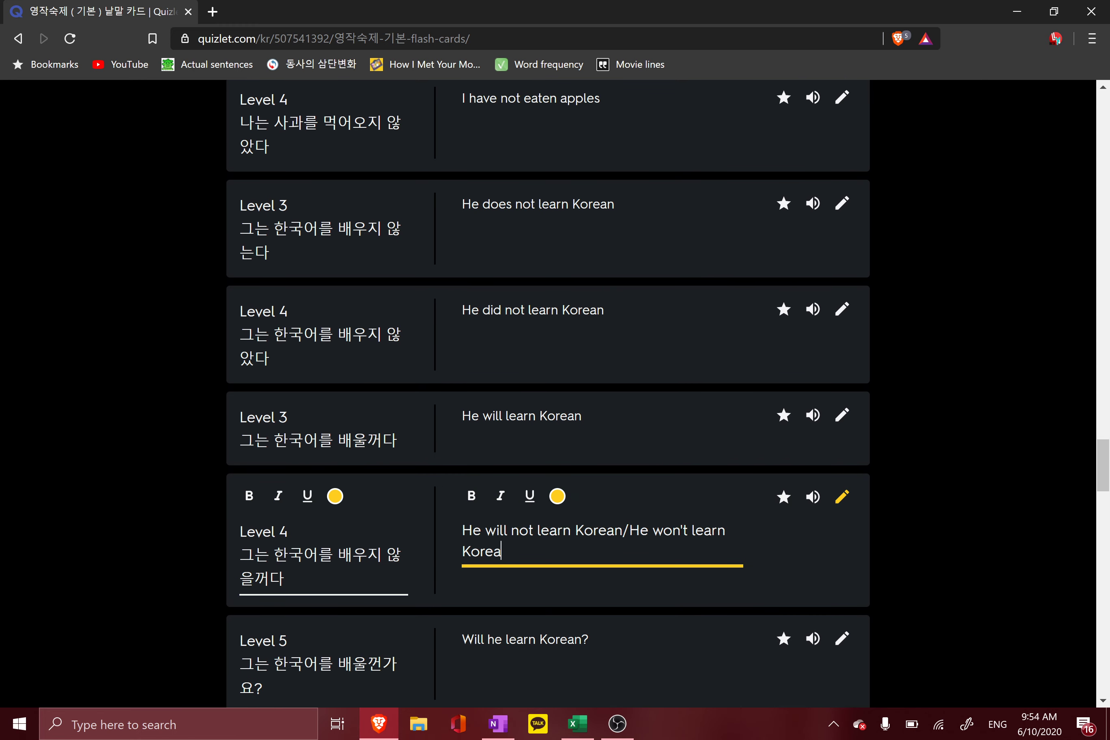
key(BackSpace)
key(BackSpace)
key(BackSpace)
key(BackSpace)
key(BackSpace)
key(BackSpace)
key(BackSpace)
key(BackSpace)
key(BackSpace)
key(BackSpace)
key(BackSpace)
key(BackSpace)
key(BackSpace)
key(BackSpace)
key(BackSpace)
key(BackSpace)
key(BackSpace)
key(BackSpace)
key(BackSpace)
key(BackSpace)
key(Escape)
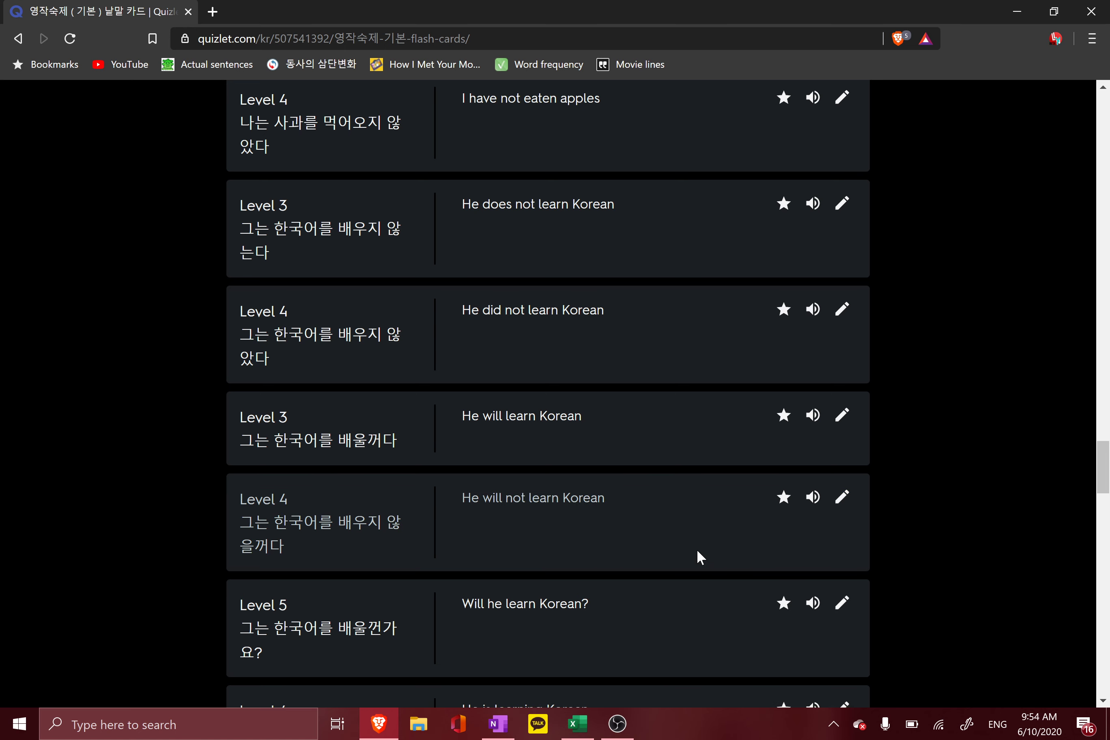
scroll(696, 550, down, 7)
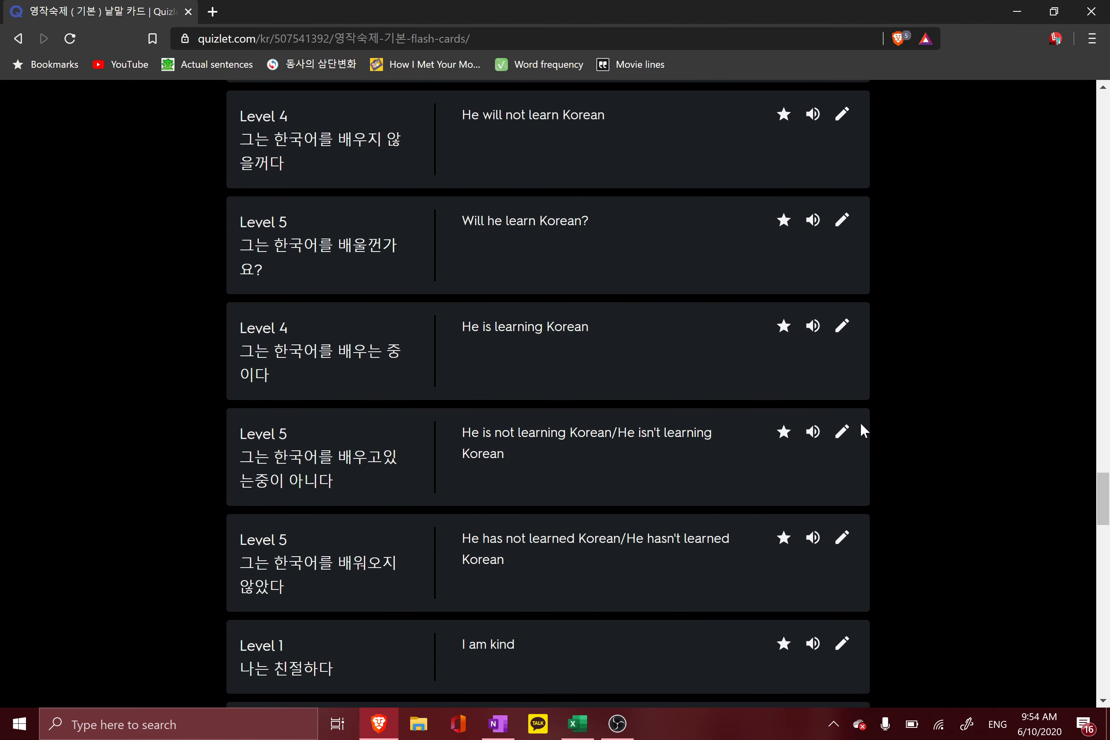
Shorten the answer of the Level 5 card 그는 한국어를 배우고있는중이 아니다 to "He is not learning Korean"
click(842, 432)
key(BackSpace)
key(BackSpace)
key(BackSpace)
key(BackSpace)
key(BackSpace)
key(BackSpace)
key(BackSpace)
key(BackSpace)
key(BackSpace)
key(BackSpace)
key(BackSpace)
key(BackSpace)
key(BackSpace)
key(BackSpace)
key(BackSpace)
key(BackSpace)
key(BackSpace)
key(BackSpace)
key(BackSpace)
key(BackSpace)
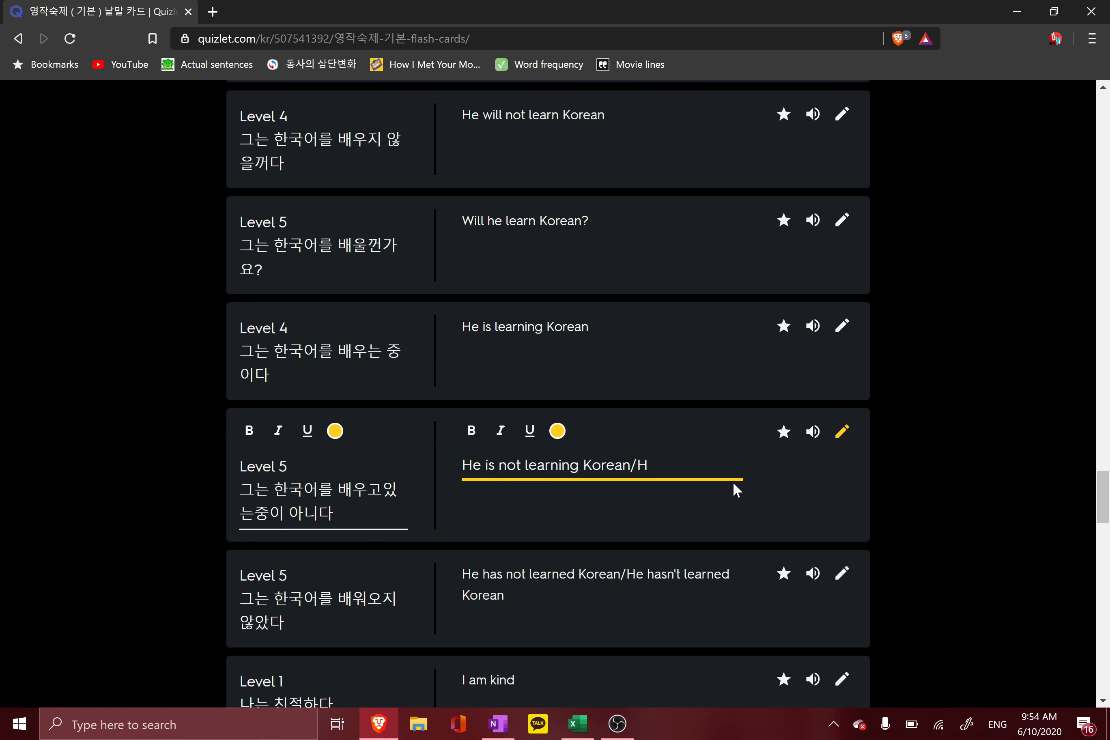
key(BackSpace)
key(BackSpace)
key(Escape)
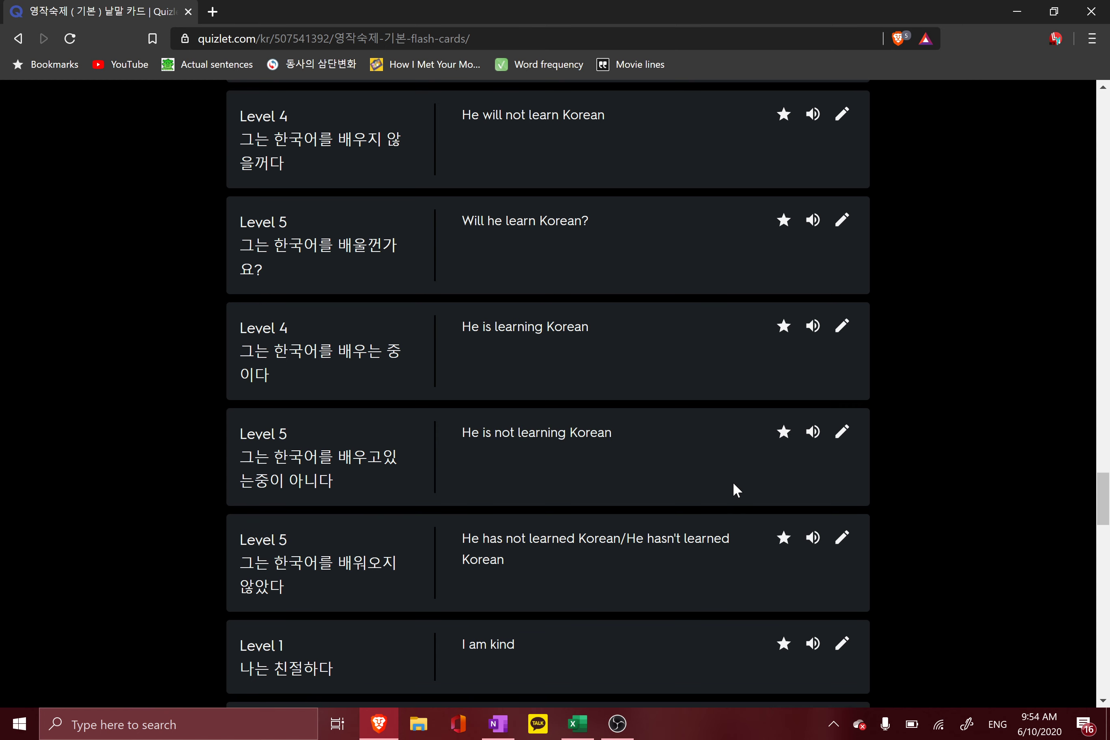
Shorten the answer of the Level 5 card 그는 한국어를 배워오지 않았다 to "He has not learned Korean"
scroll(733, 489, down, 3)
click(843, 395)
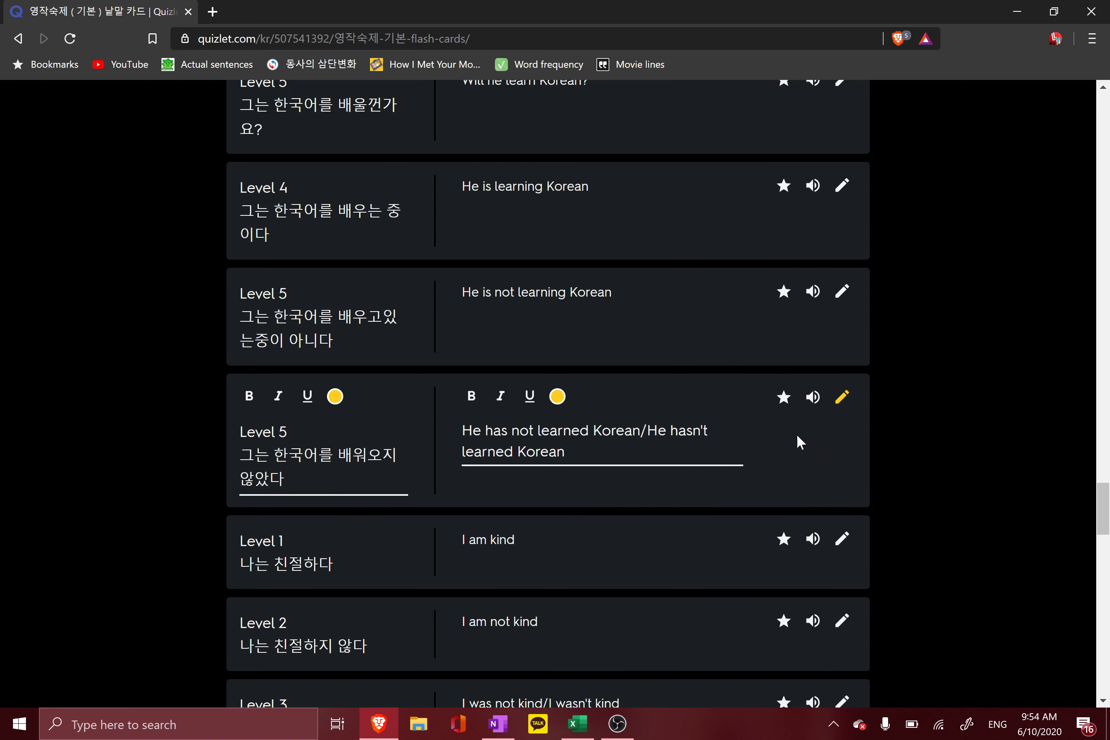
click(565, 451)
key(BackSpace)
key(BackSpace)
key(BackSpace)
key(BackSpace)
key(BackSpace)
key(BackSpace)
key(BackSpace)
key(BackSpace)
key(BackSpace)
key(BackSpace)
key(BackSpace)
key(BackSpace)
key(BackSpace)
key(BackSpace)
key(BackSpace)
key(BackSpace)
key(BackSpace)
key(BackSpace)
key(BackSpace)
key(BackSpace)
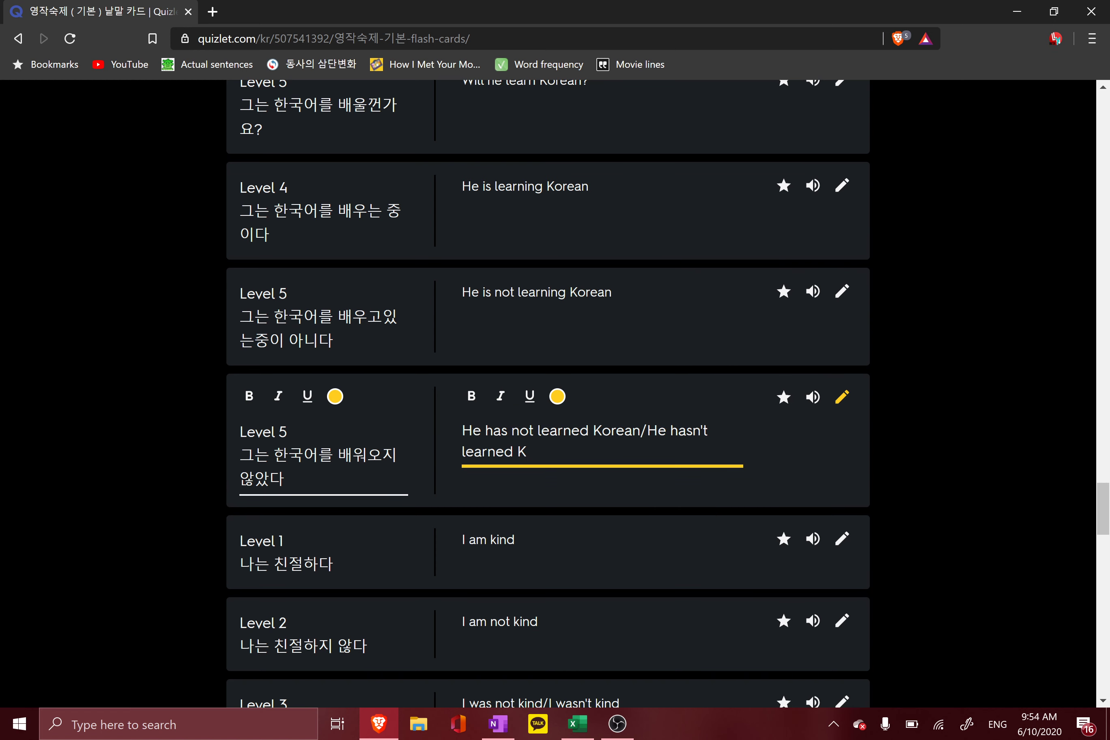
key(BackSpace)
key(Return)
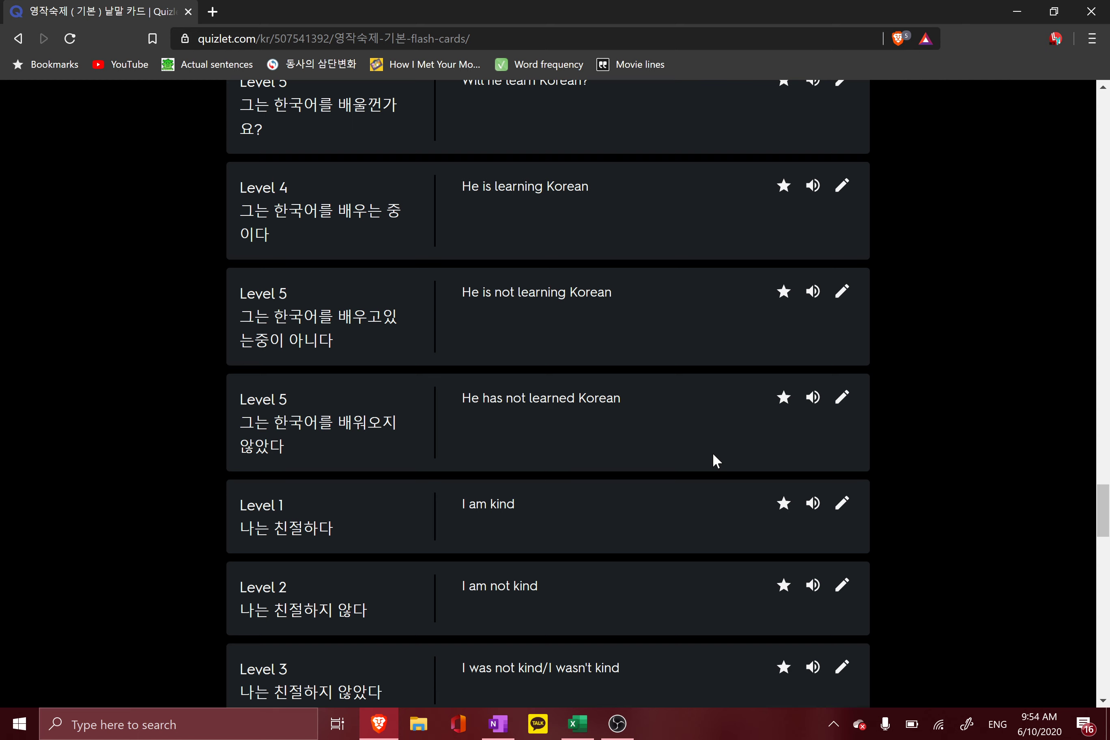
Switch to the progress workbook in Excel and set the Level 2 value in the 환산표 column to 2
key(alt+Tab)
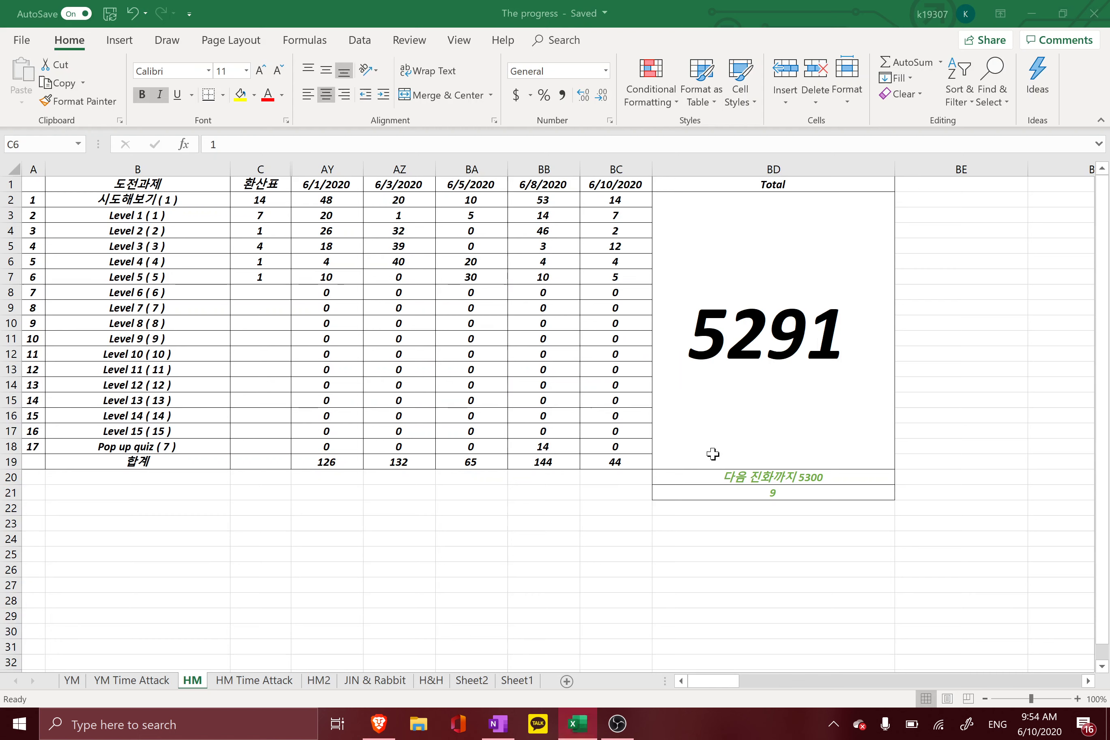
key(Up)
key(Up)
key(Down)
key(Down)
key(Down)
text(1)
key(BackSpace)
text(2)
key(Return)
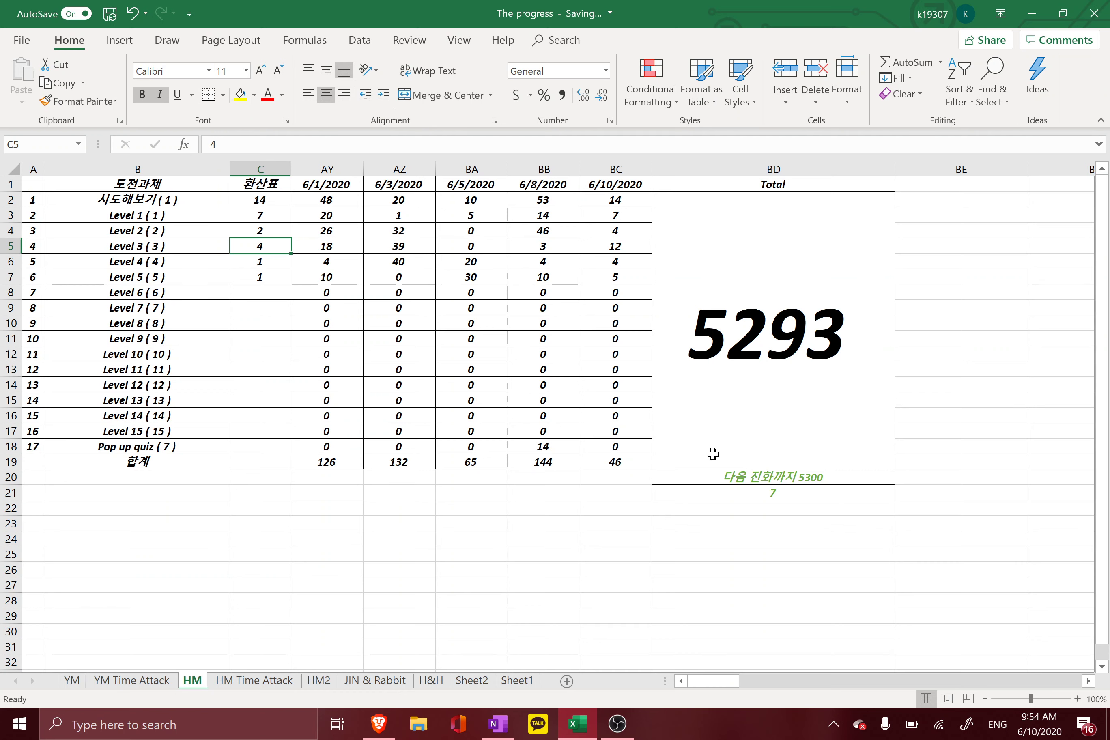
Return to the Quizlet set and shorten the answer of the Level 3 card 나는 친절하지 않았다 to "I was not kind"
key(alt+Tab)
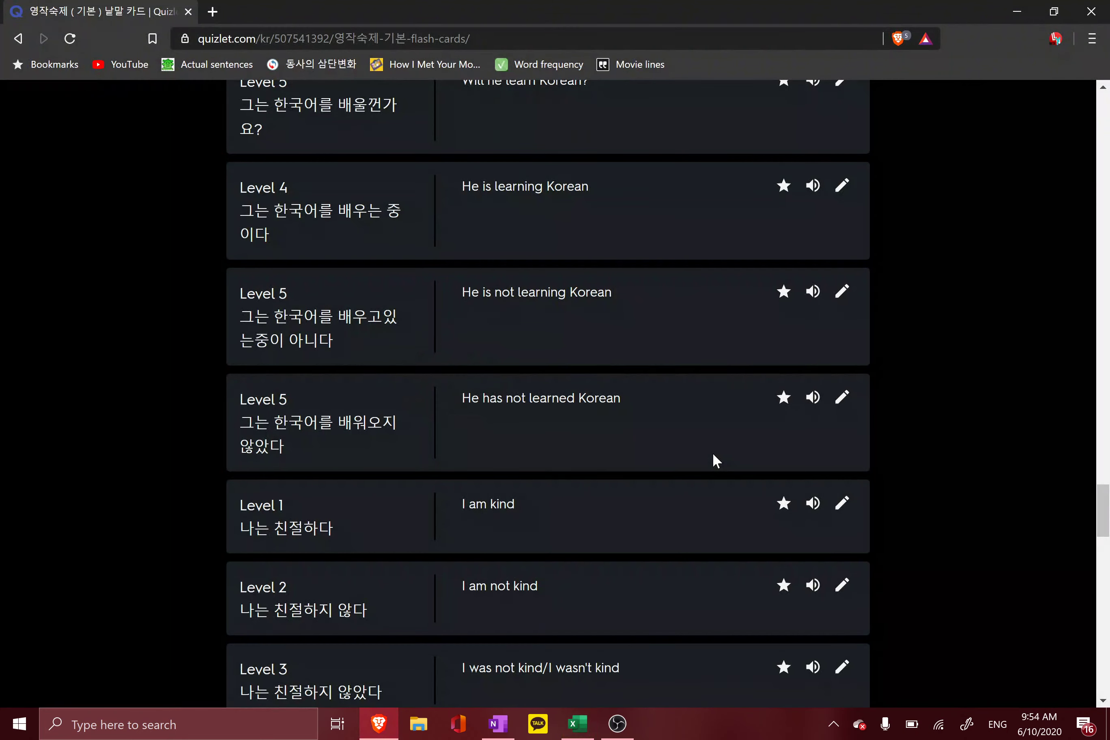
scroll(713, 455, down, 3)
scroll(713, 461, down, 5)
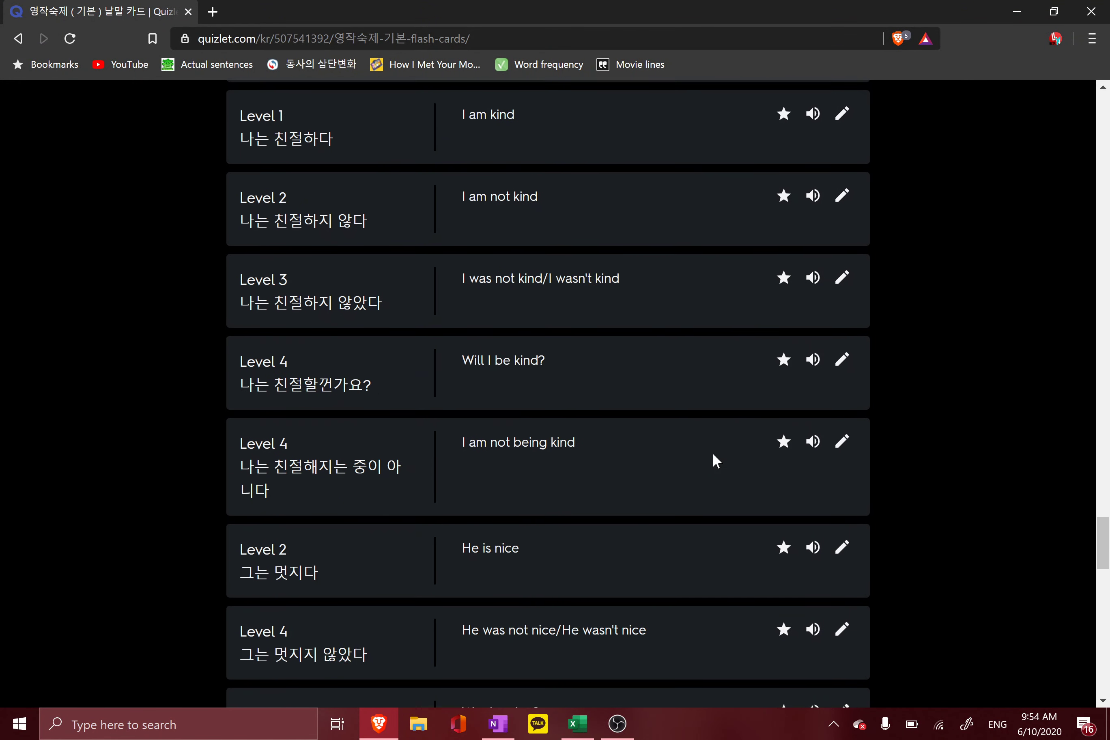
scroll(713, 461, up, 2)
scroll(712, 452, up, 2)
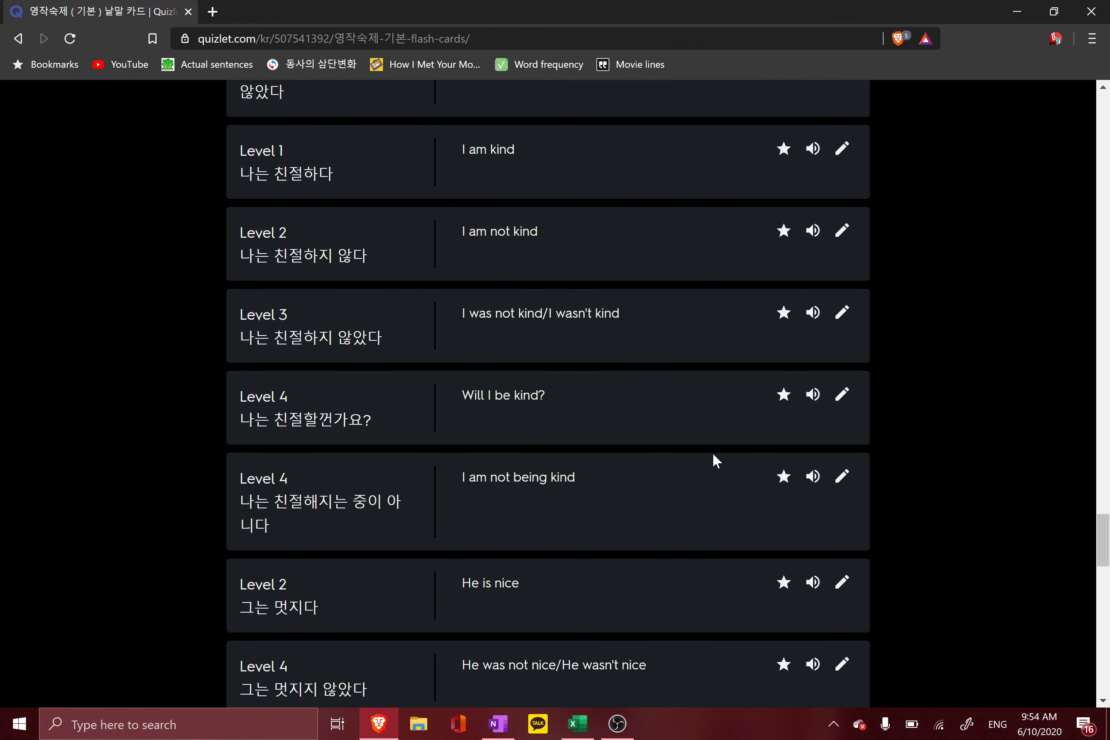
click(843, 444)
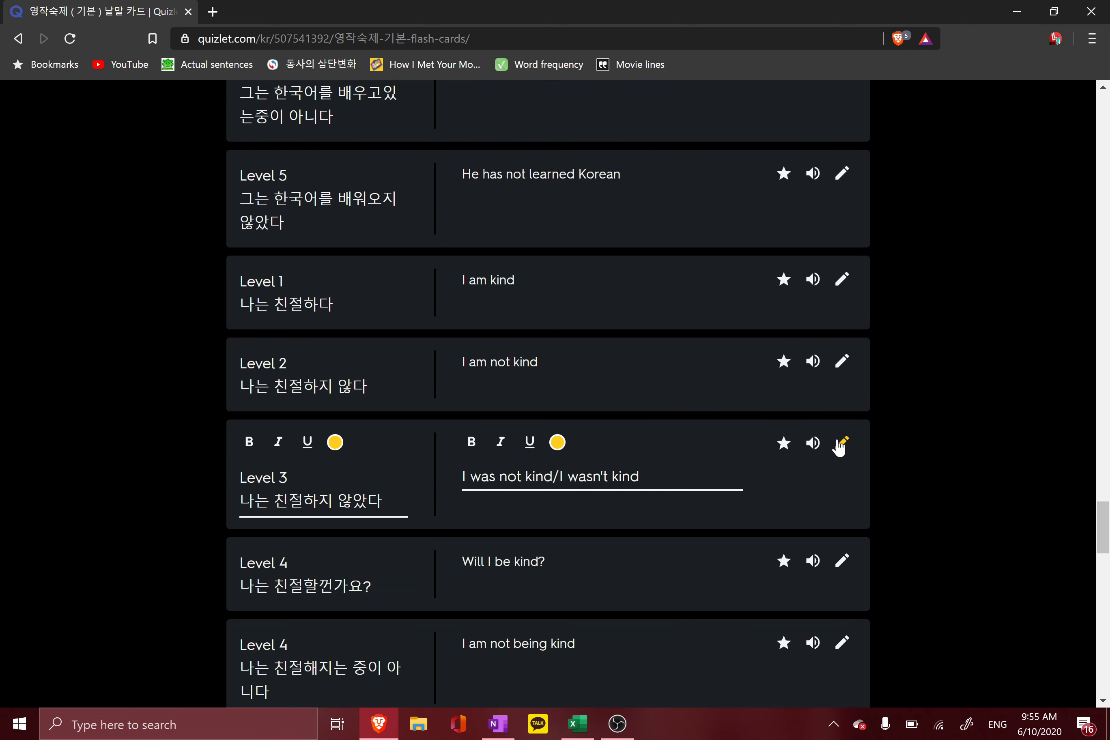
key(BackSpace)
key(BackSpace)
key(BackSpace)
key(BackSpace)
key(BackSpace)
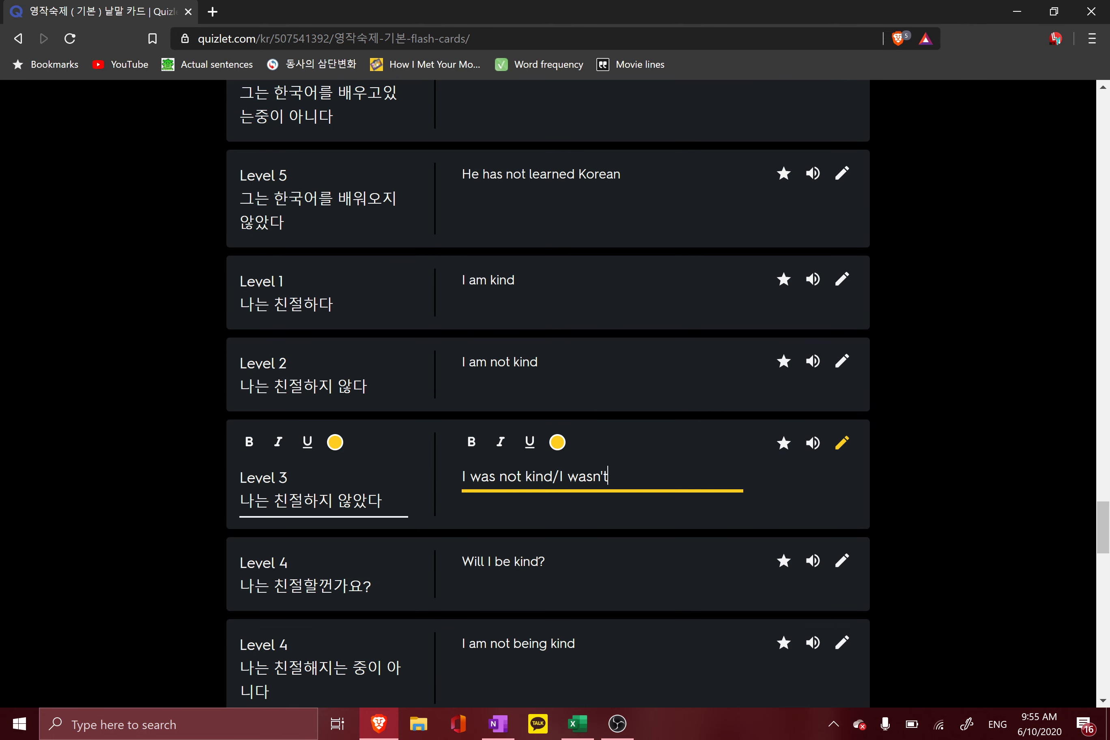
key(BackSpace)
key(BackSpace)
key(BackSpace)
key(BackSpace)
click(655, 477)
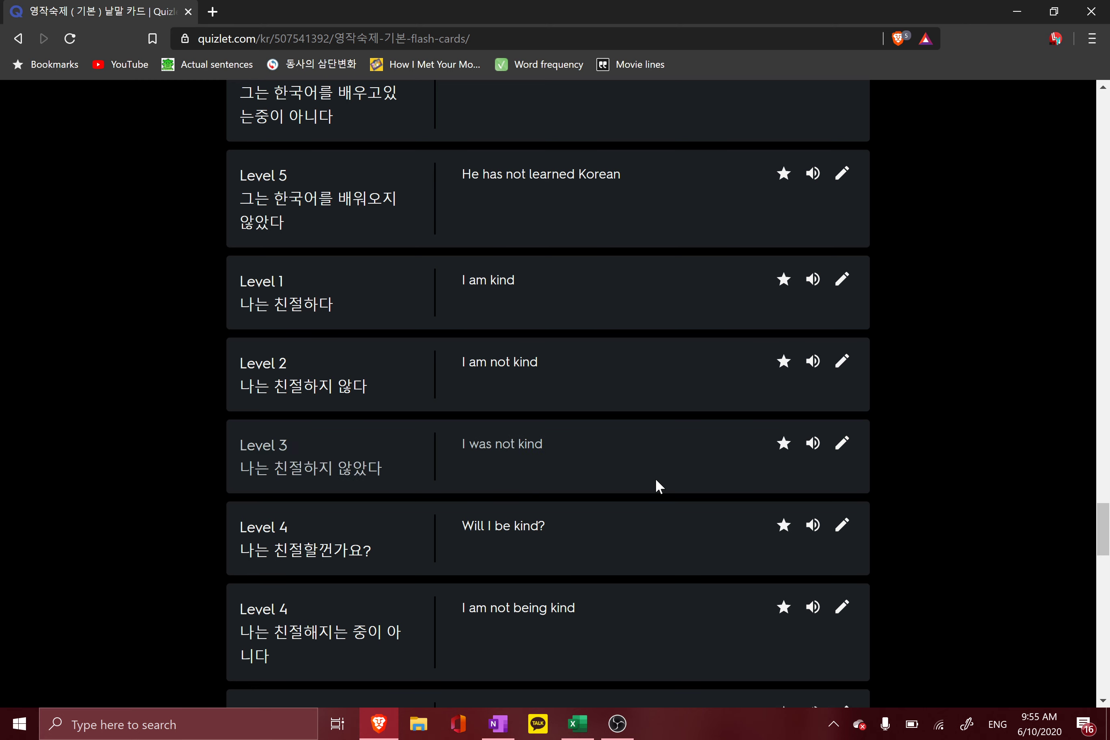
Shorten the answer of the Level 4 card 그는 멋지지 않았다 to "He was not nice"
scroll(654, 478, down, 5)
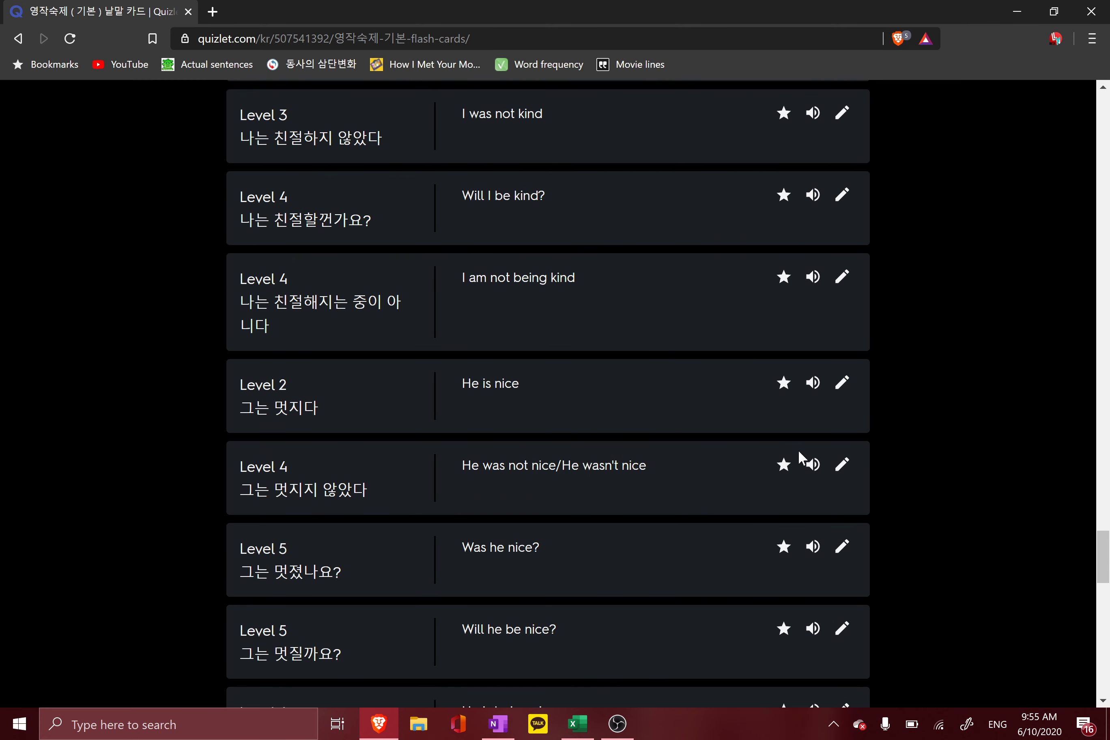
click(841, 465)
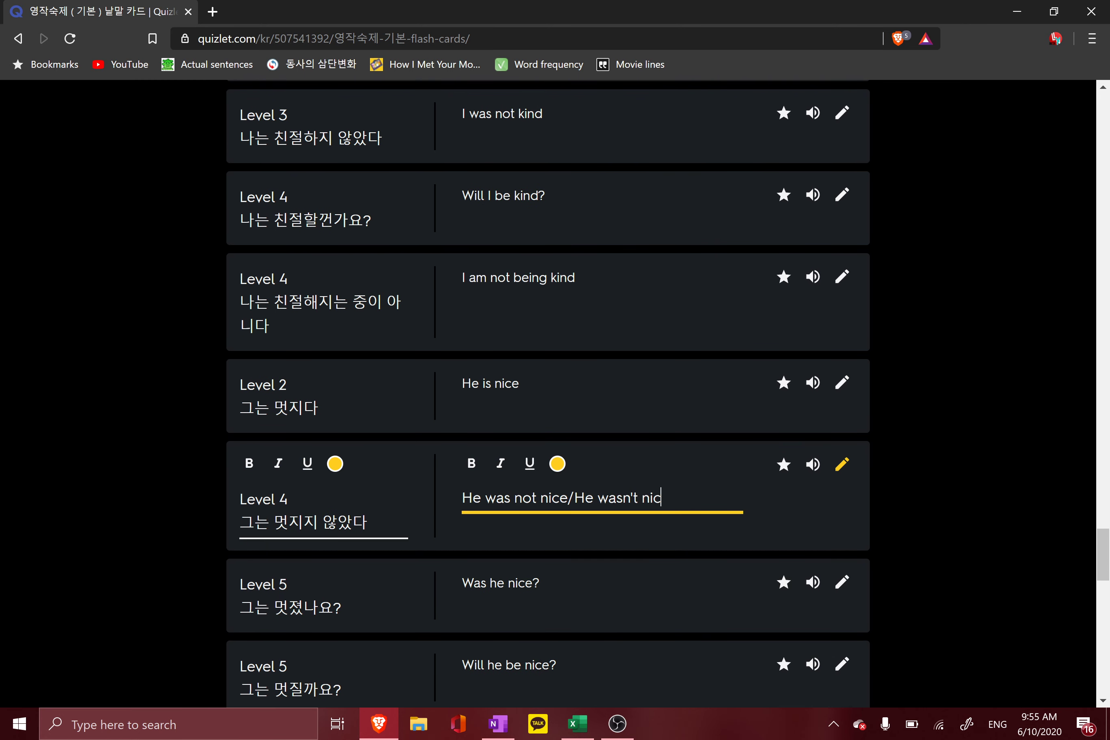
key(BackSpace)
key(BackSpace)
key(BackSpace)
key(BackSpace)
key(BackSpace)
key(BackSpace)
key(BackSpace)
key(BackSpace)
key(BackSpace)
key(BackSpace)
key(BackSpace)
click(677, 499)
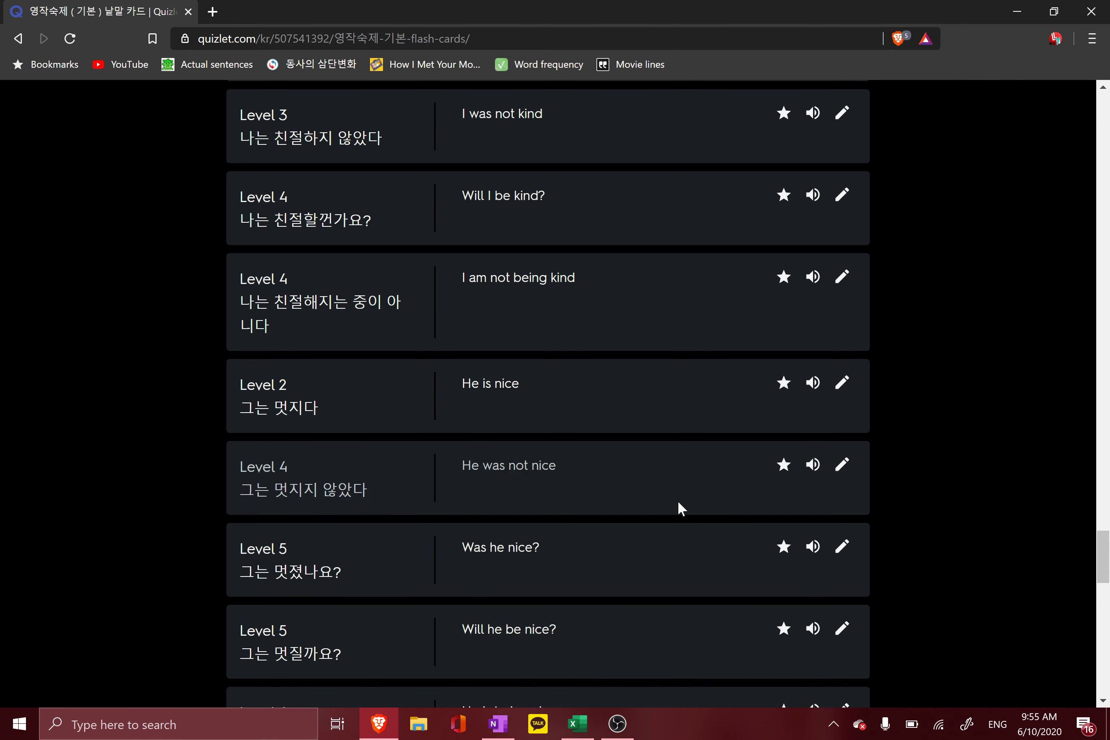
Shorten the answer of the Level 5 card 그는 멋져지는 중이 아니다 to "He is not being nice"
scroll(678, 499, down, 5)
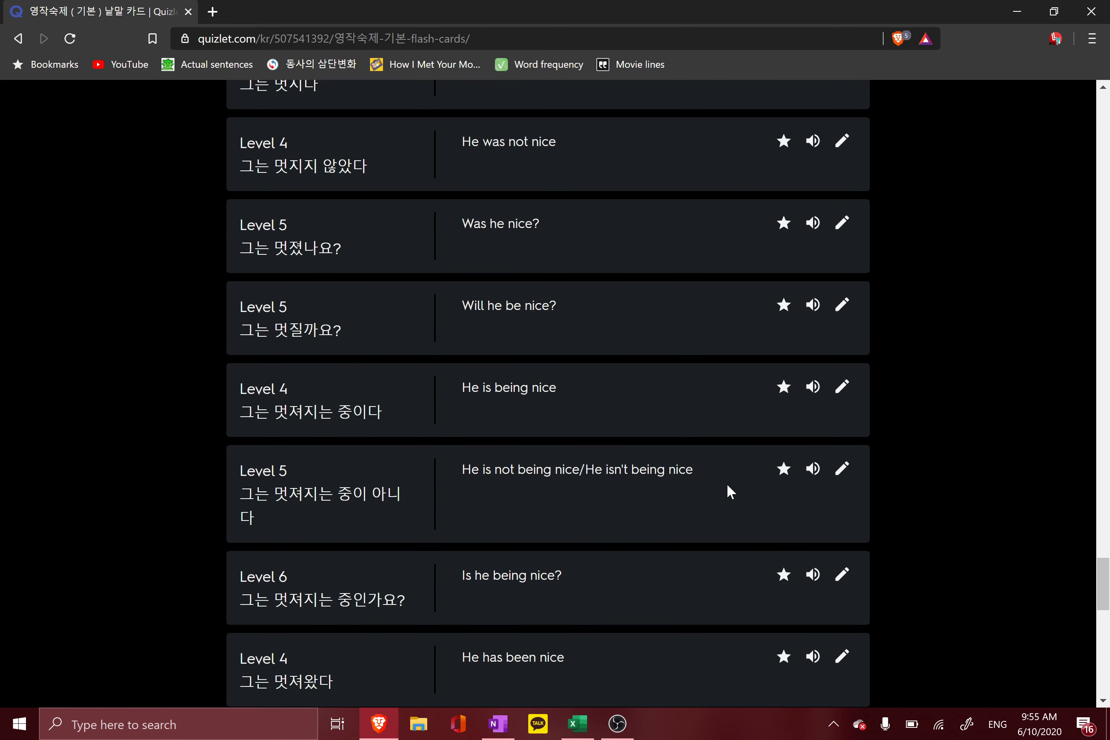
click(843, 473)
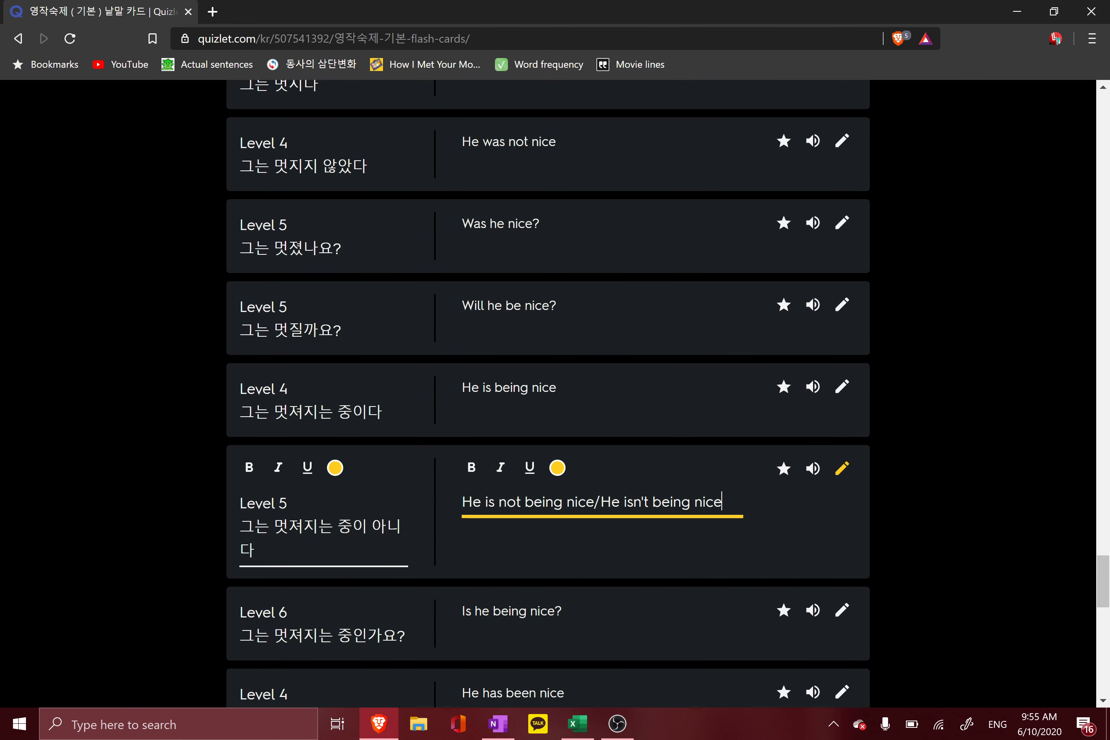
key(BackSpace)
key(BackSpace)
key(BackSpace)
key(BackSpace)
key(BackSpace)
key(BackSpace)
key(BackSpace)
key(BackSpace)
key(BackSpace)
key(BackSpace)
key(BackSpace)
key(BackSpace)
key(BackSpace)
key(BackSpace)
key(BackSpace)
key(BackSpace)
key(BackSpace)
key(BackSpace)
key(BackSpace)
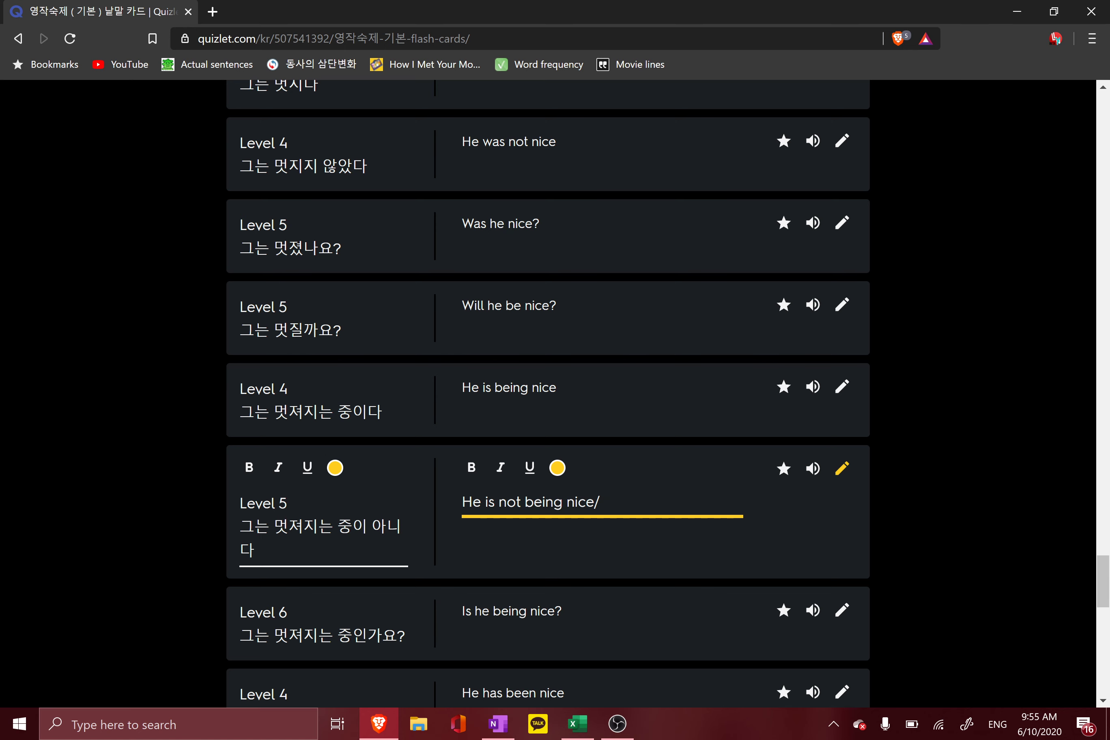
click(726, 500)
Look through the whole card list, from its end back to its beginning, for remaining contracted alternative answers
scroll(726, 501, down, 8)
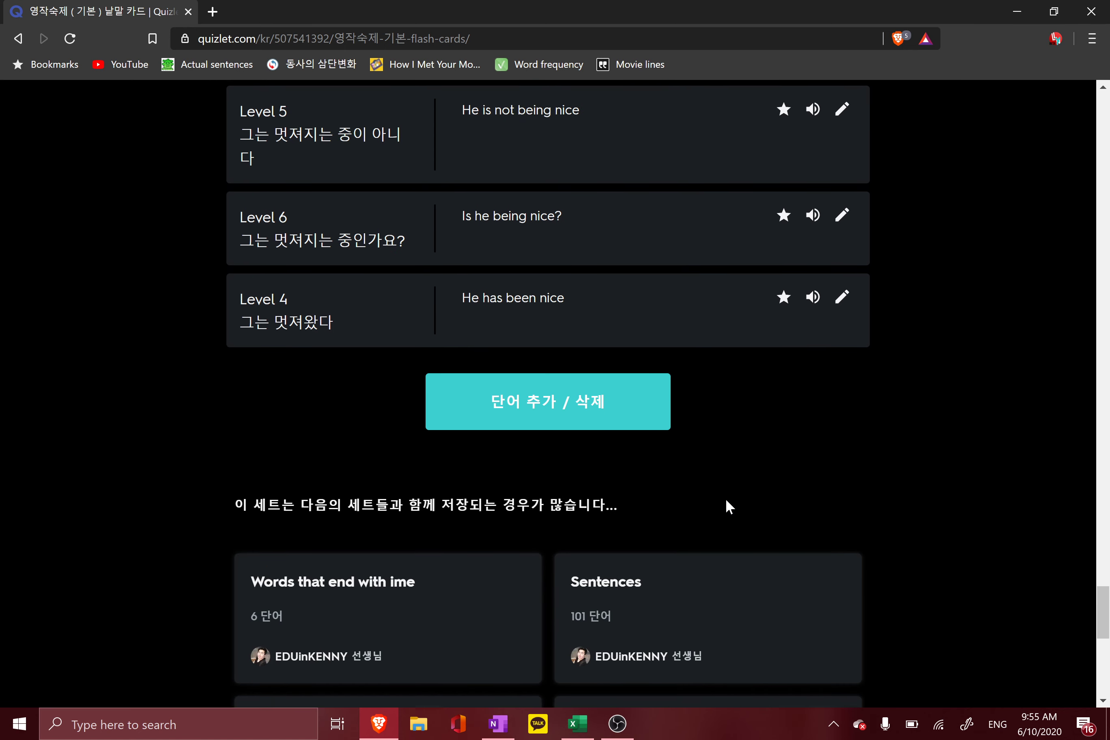
scroll(727, 509, down, 2)
scroll(727, 508, up, 6)
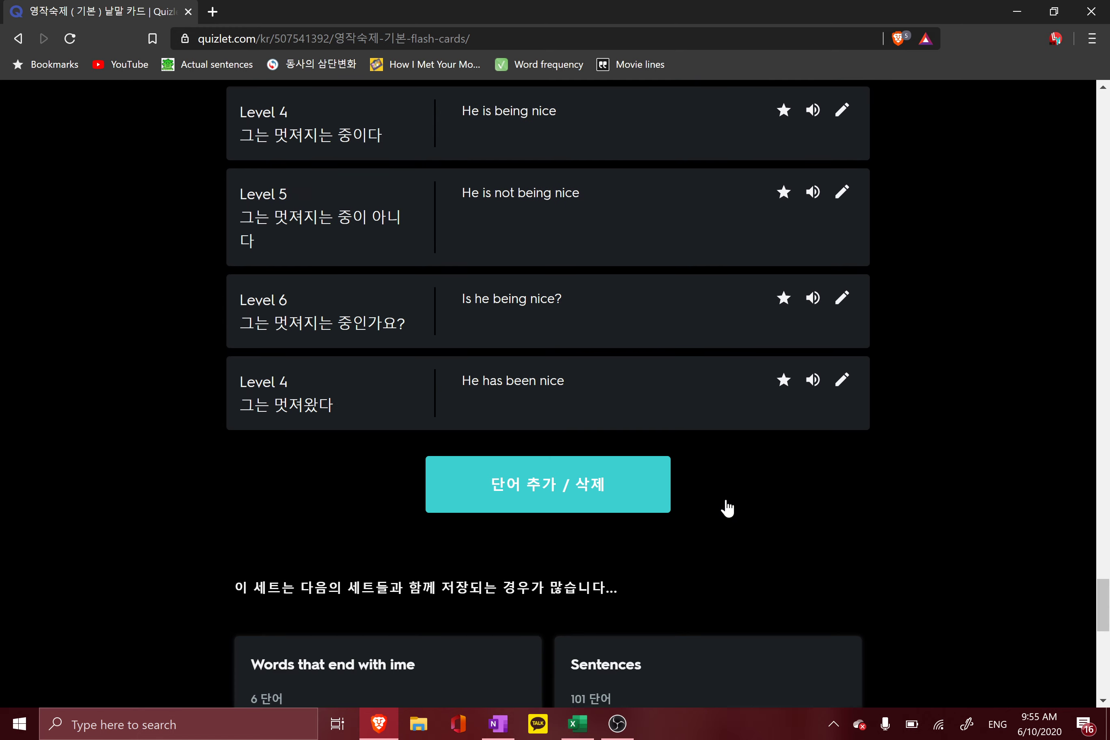
scroll(725, 501, up, 12)
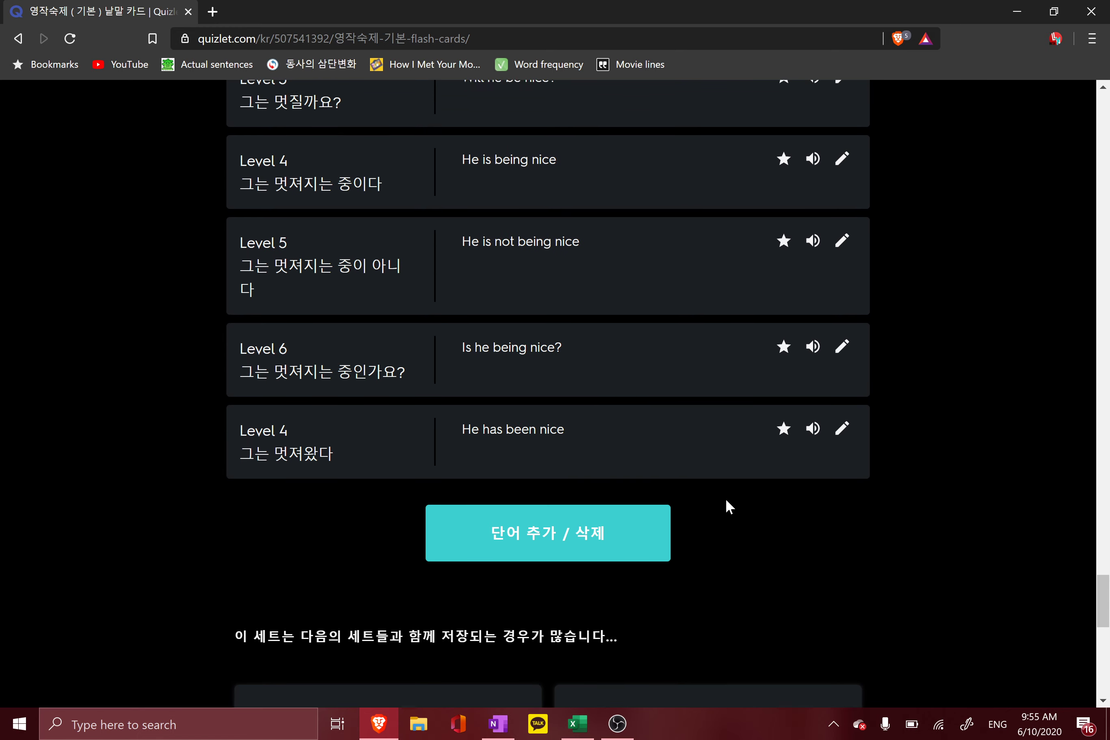
scroll(726, 506, up, 12)
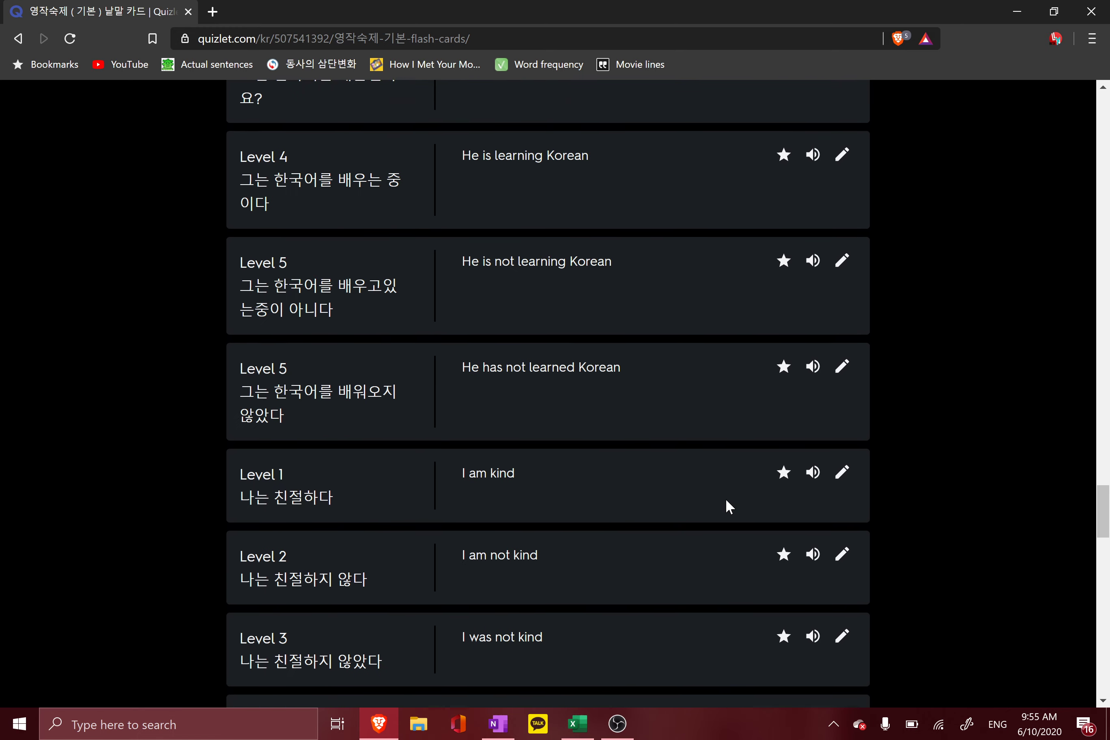
scroll(726, 506, down, 4)
scroll(726, 506, up, 3)
scroll(727, 508, up, 20)
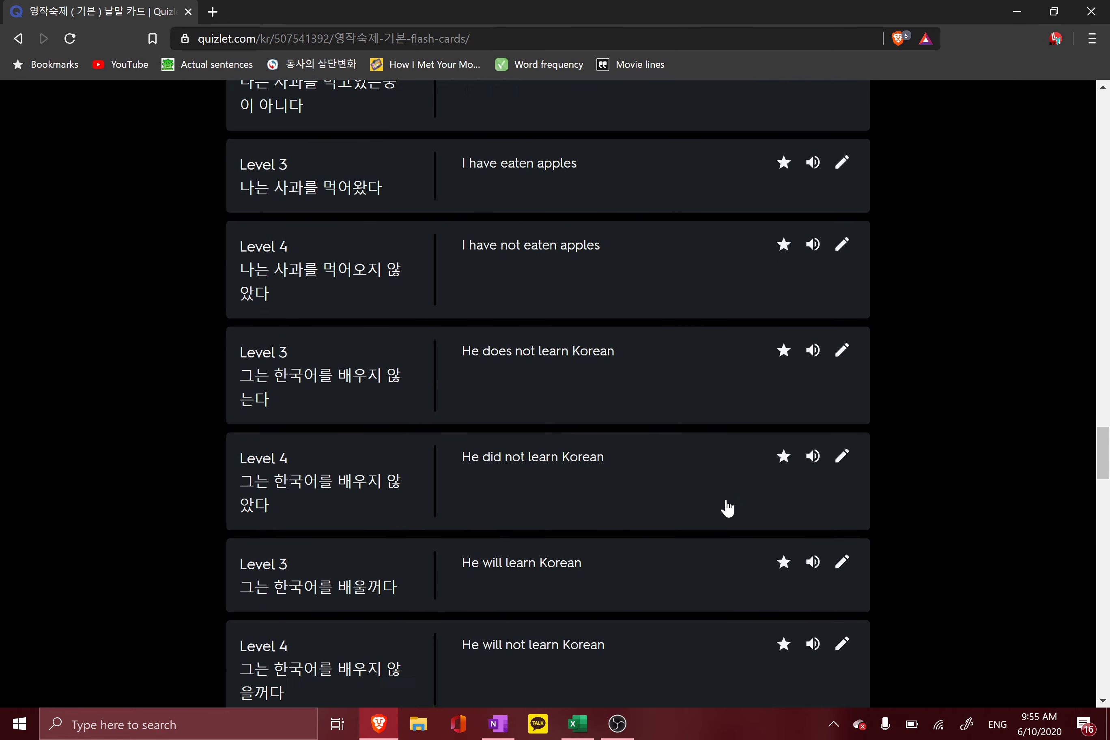
scroll(725, 500, up, 6)
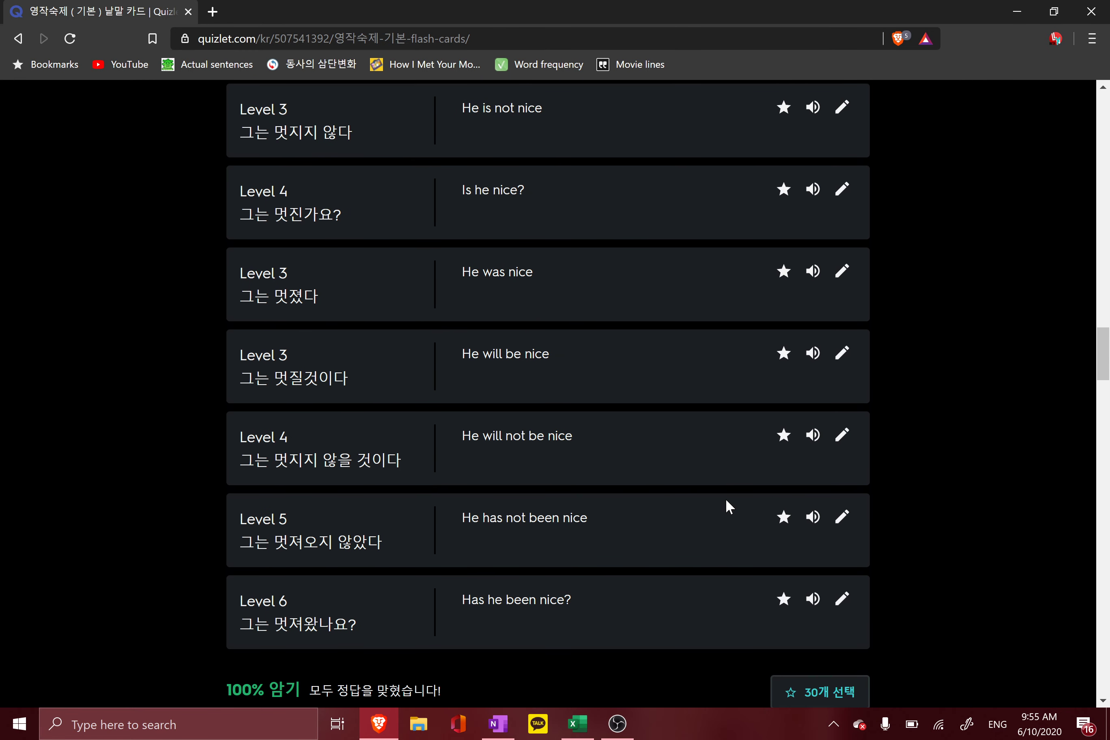
scroll(726, 500, up, 20)
scroll(726, 500, up, 20)
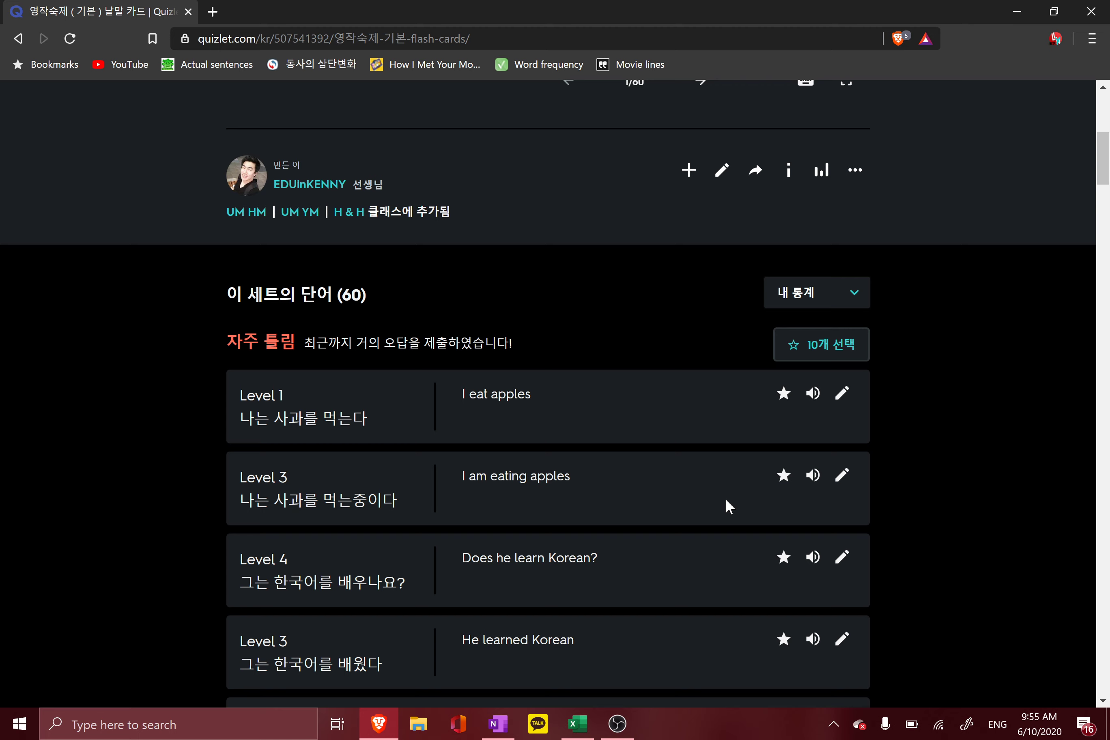
Switch to the progress workbook in Excel and set the 시도해보기 value in the 환산표 column to 21
key(alt+Tab)
key(alt+Tab)
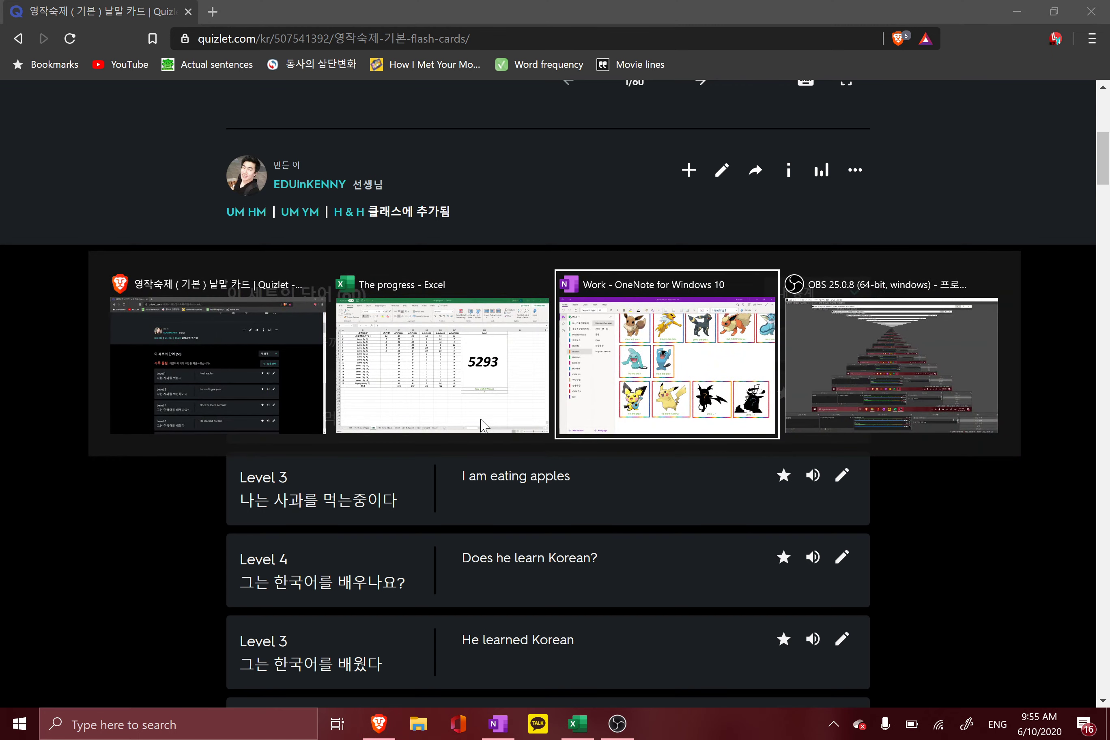
key(alt+Tab)
key(alt+Tab)
key(alt+Tab)
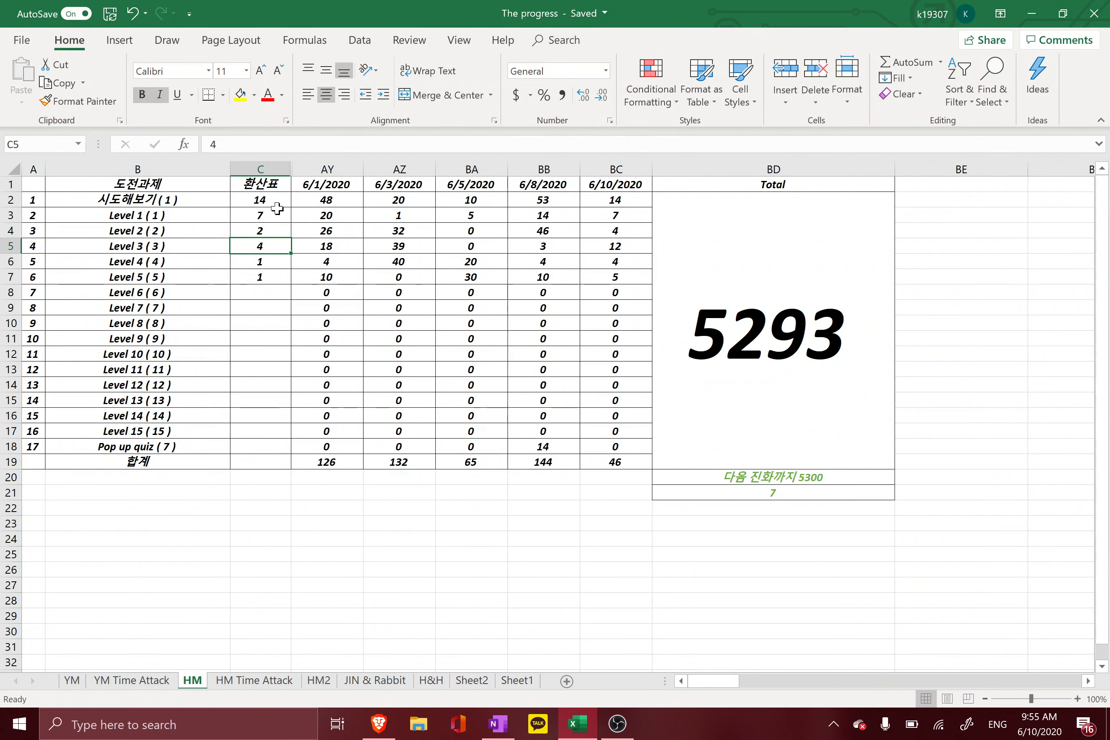
click(263, 203)
text(21)
key(Return)
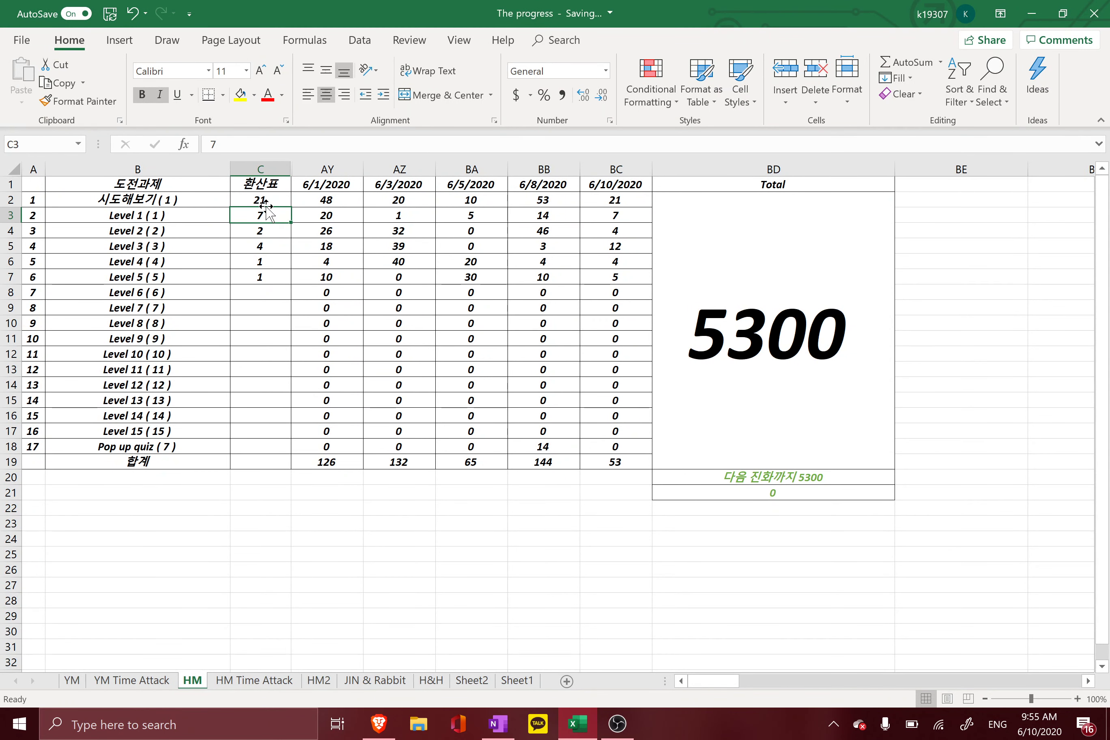
key(alt+Tab)
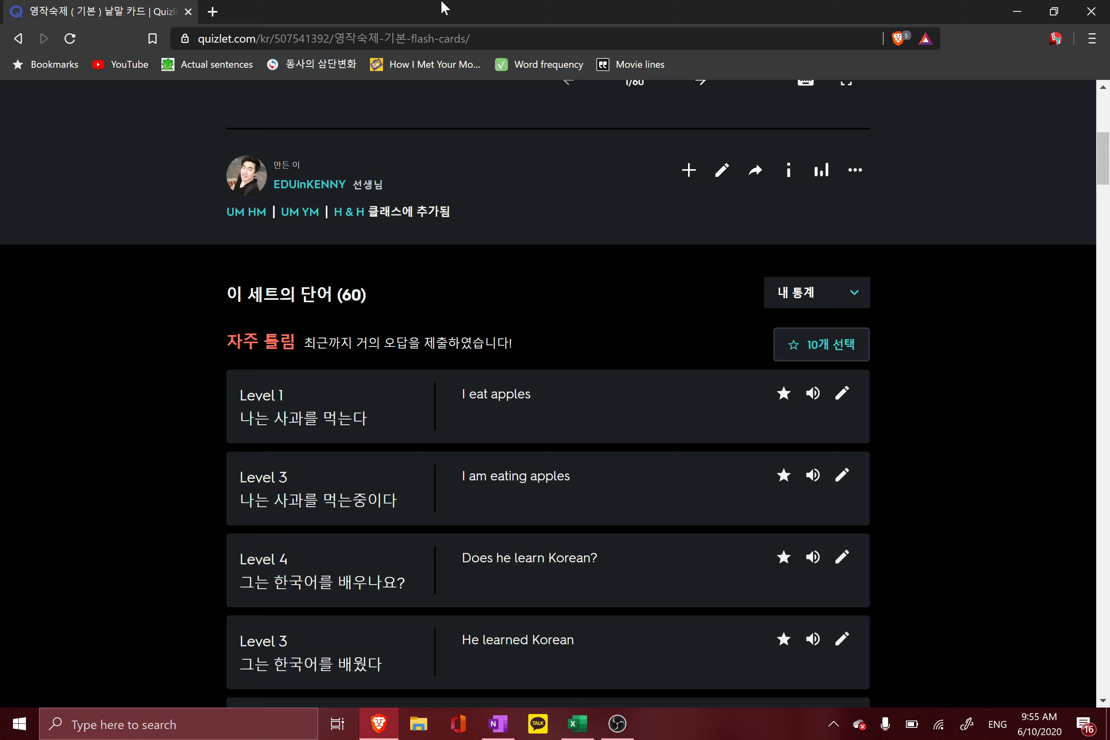
key(alt+Tab)
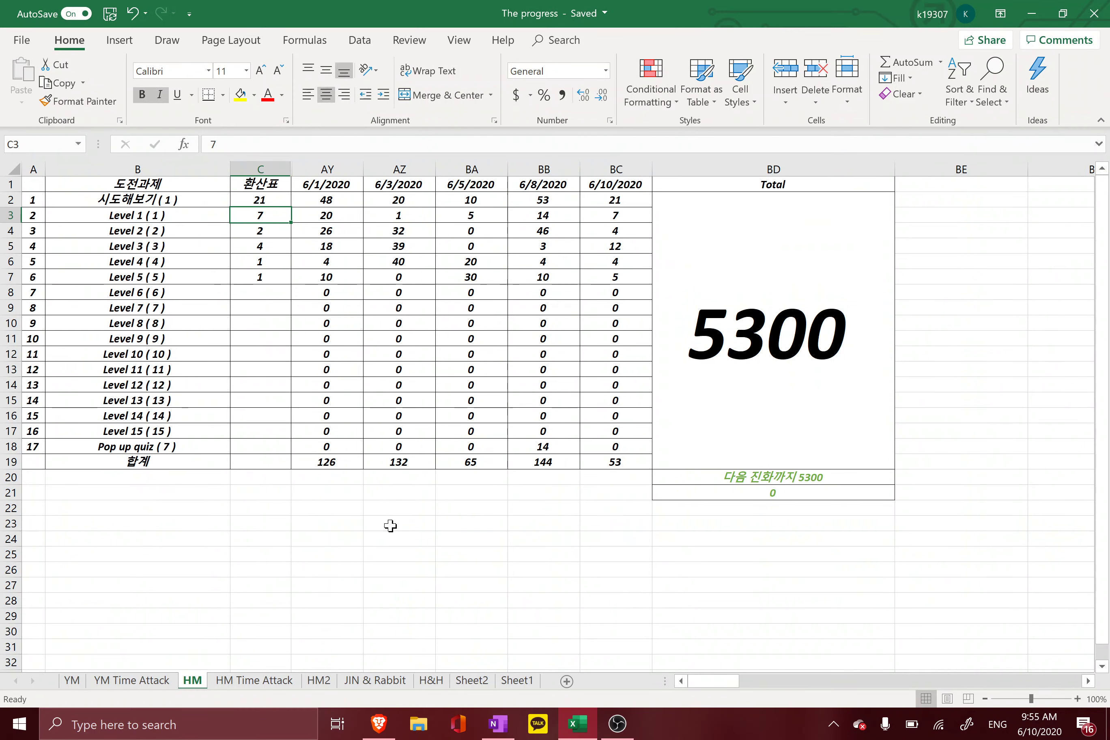
Switch to OneNote and show the mystery silhouette card beside Pikachu enlarged on the Pokemon Museum page, with the notebook navigation hidden
click(497, 725)
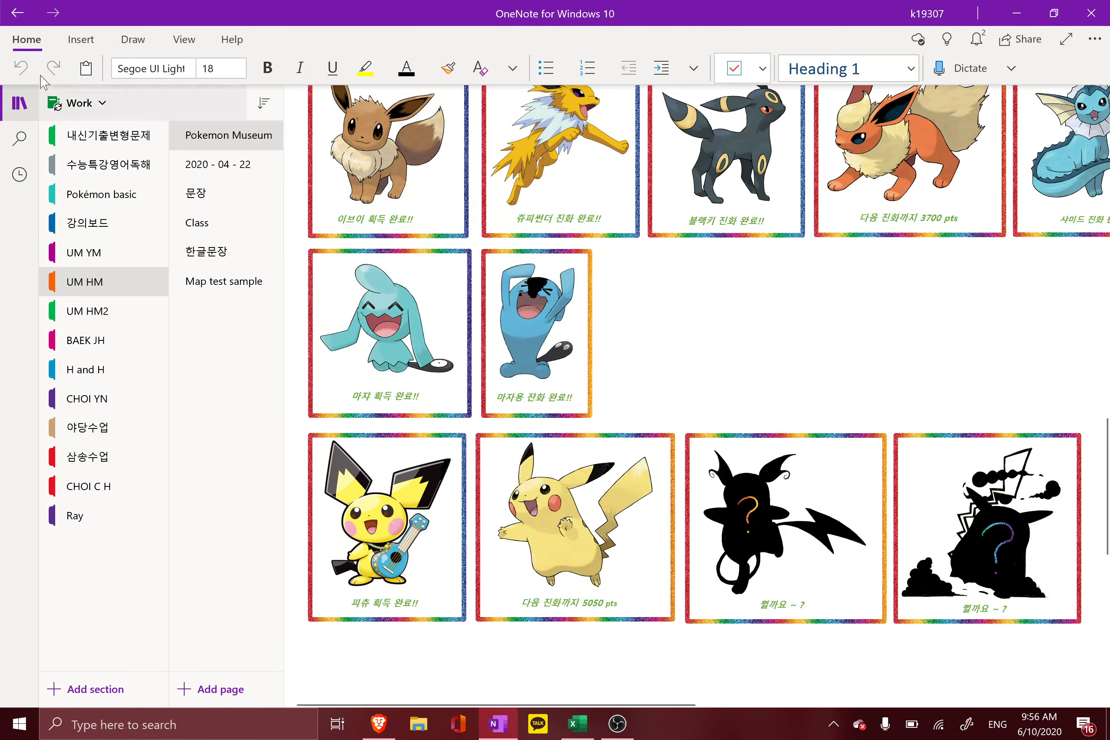
click(19, 103)
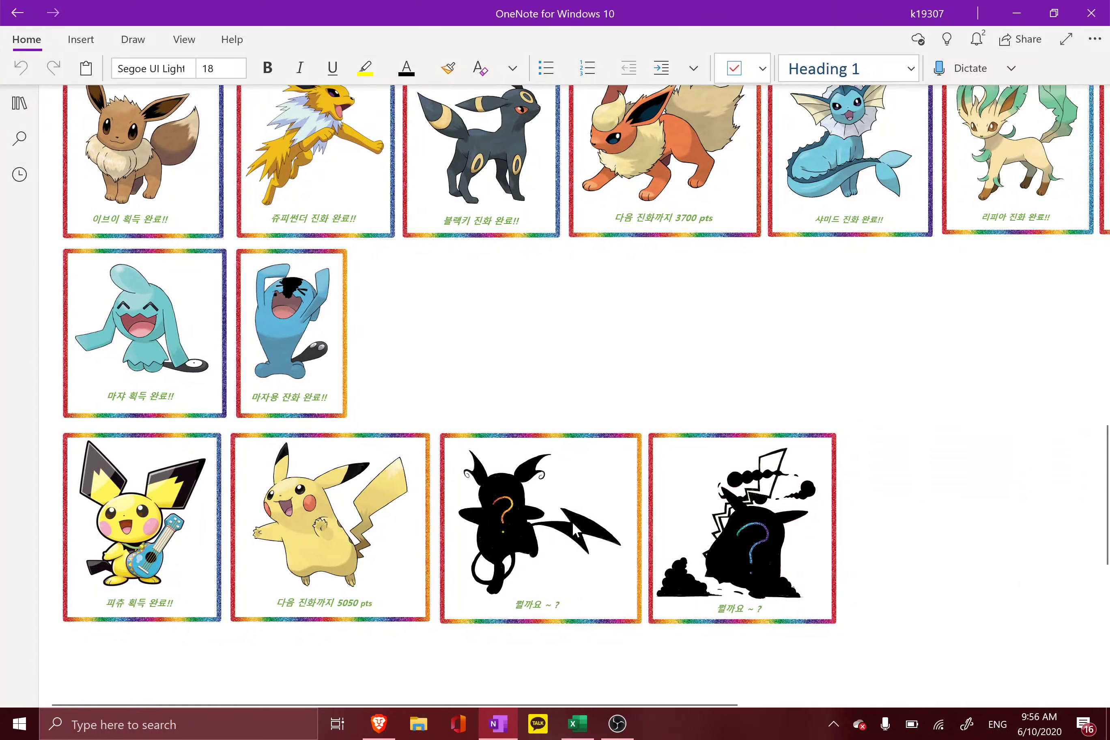
ctrl+scroll(571, 521, up, 5)
scroll(571, 521, down, 2)
ctrl+scroll(572, 521, up, 2)
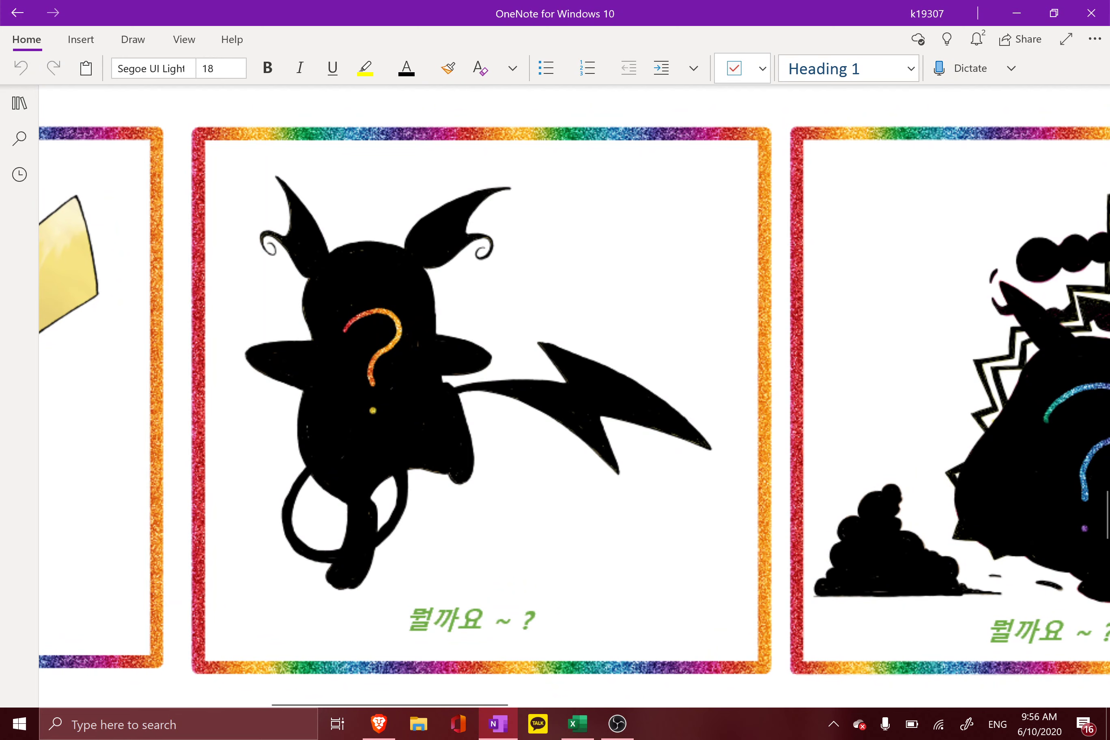
scroll(574, 401, left, 3)
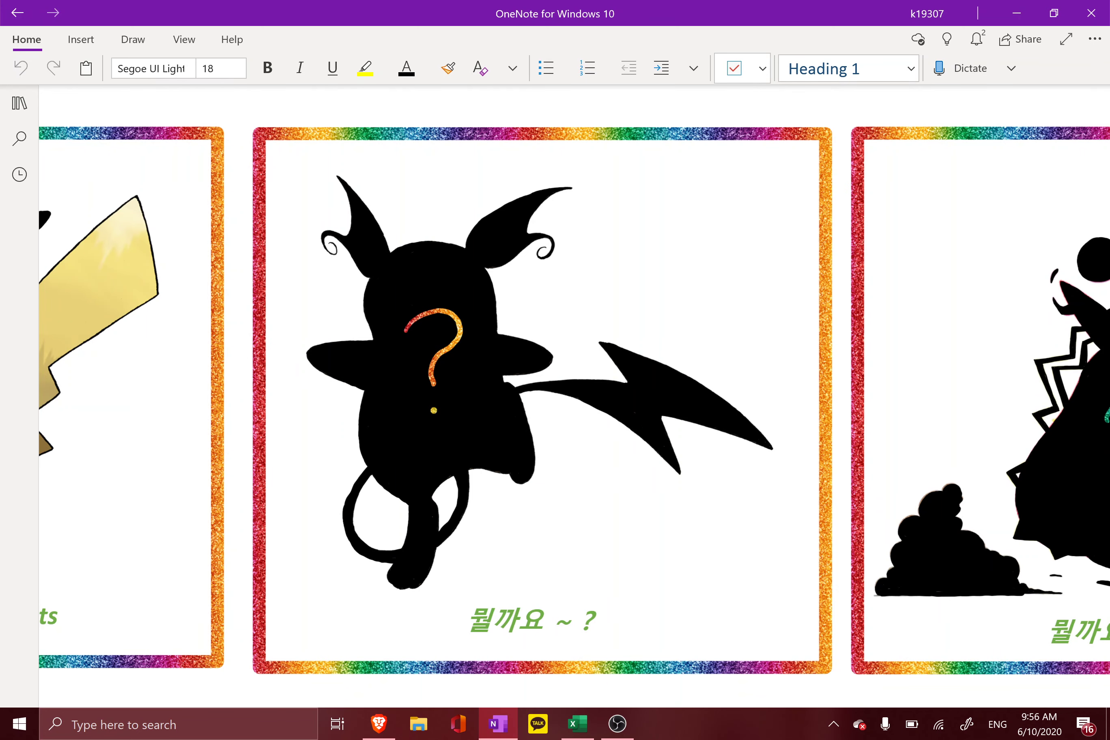
Choose the Large Eraser and erase the black ink over the middle of the mystery silhouette's torso
scroll(497, 406, up, 1)
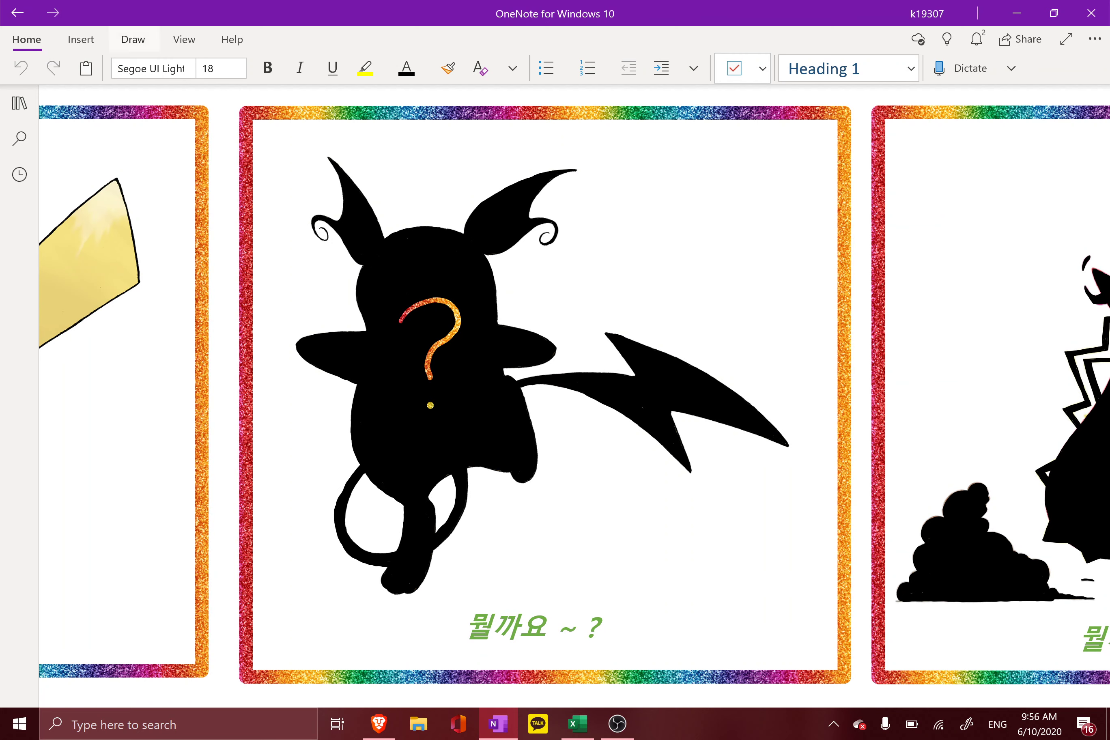
click(132, 39)
click(185, 67)
click(185, 66)
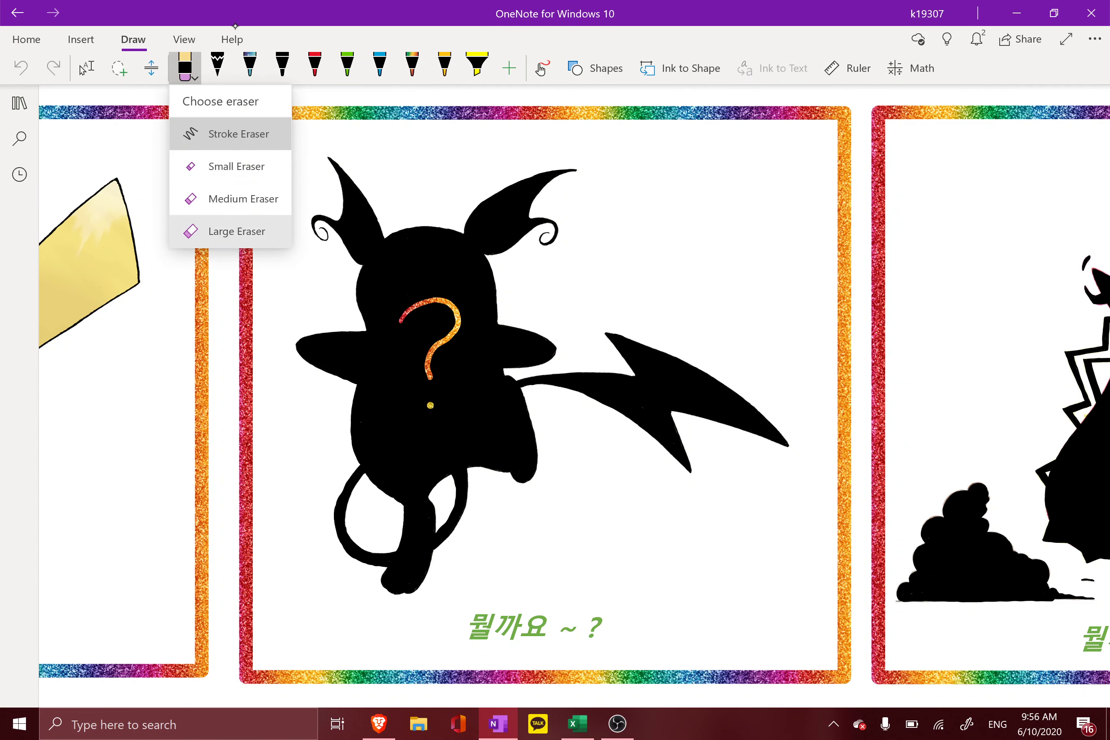
click(236, 231)
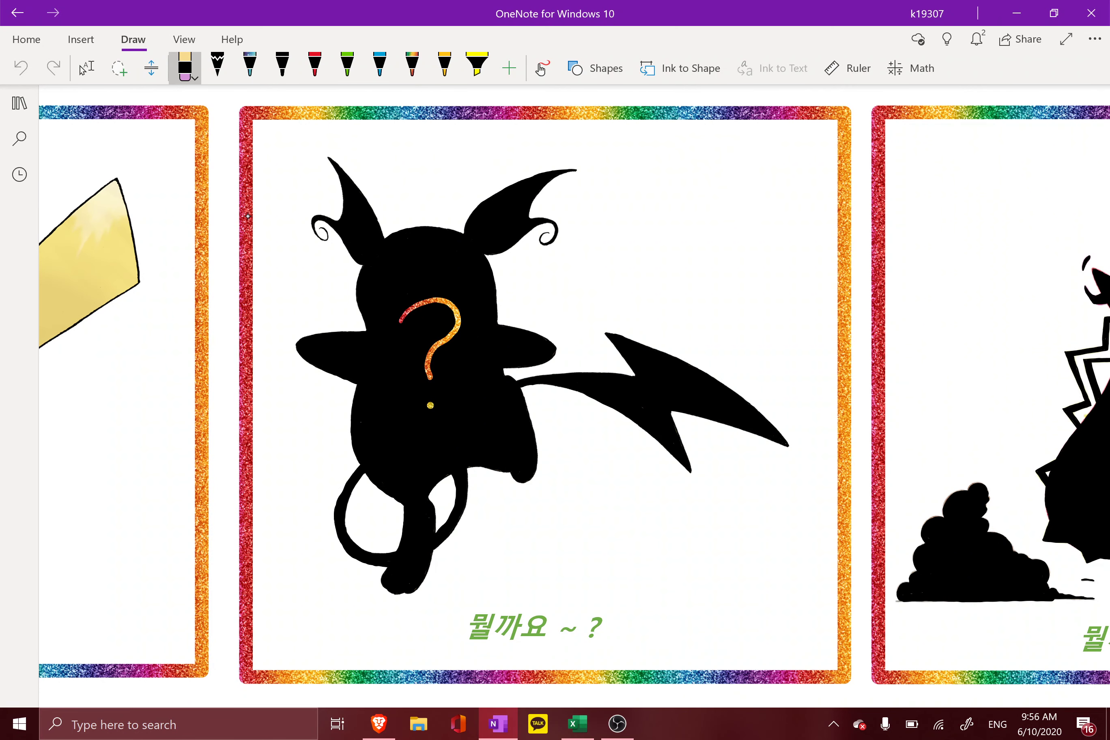
drag(382, 439, 502, 354)
drag(420, 471, 512, 410)
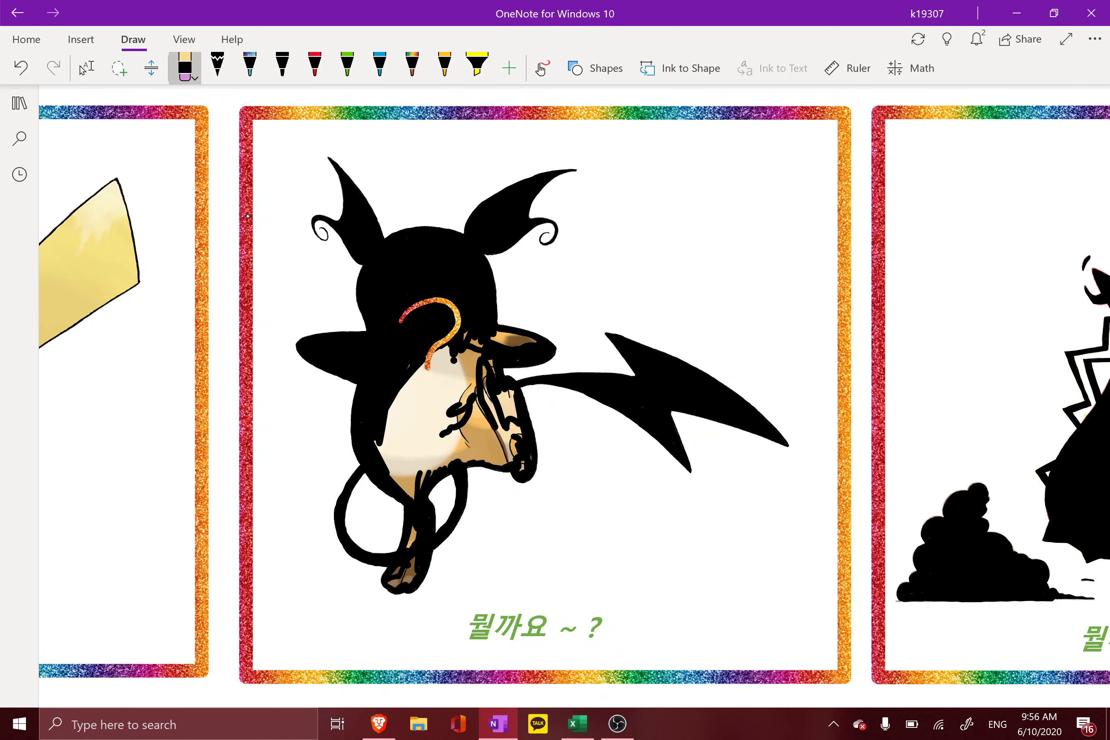
Erase the ink over the silhouette's lower belly, standing leg and looped tail with the Large Eraser
click(185, 67)
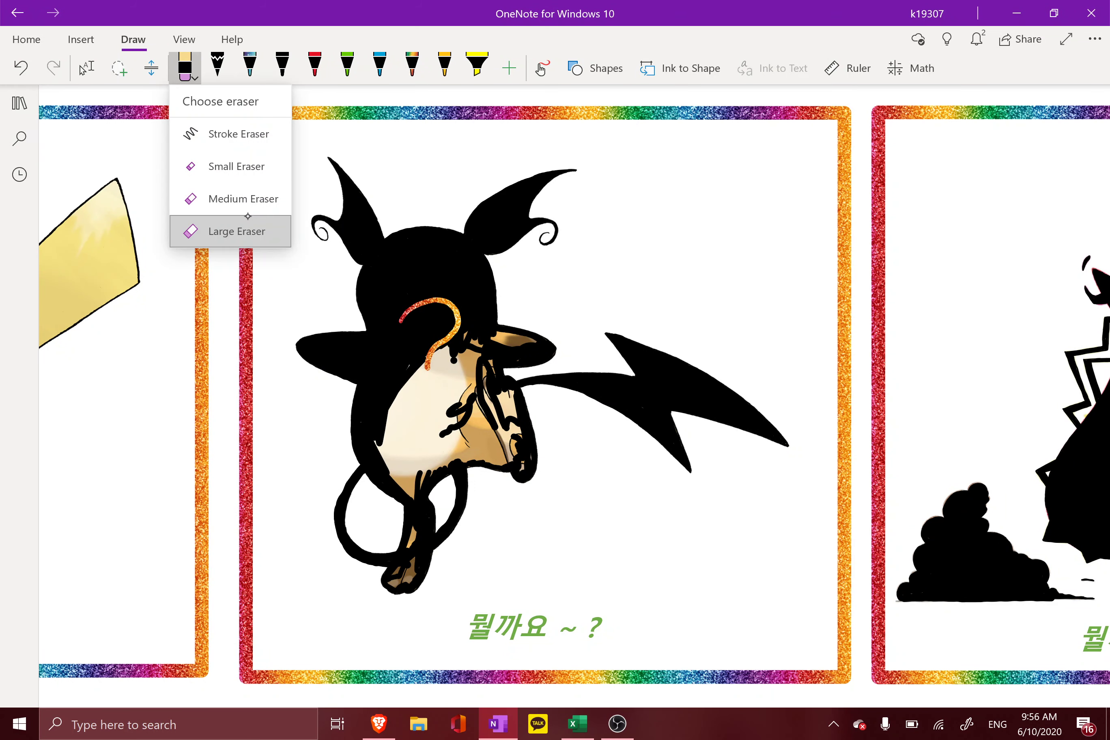
click(248, 218)
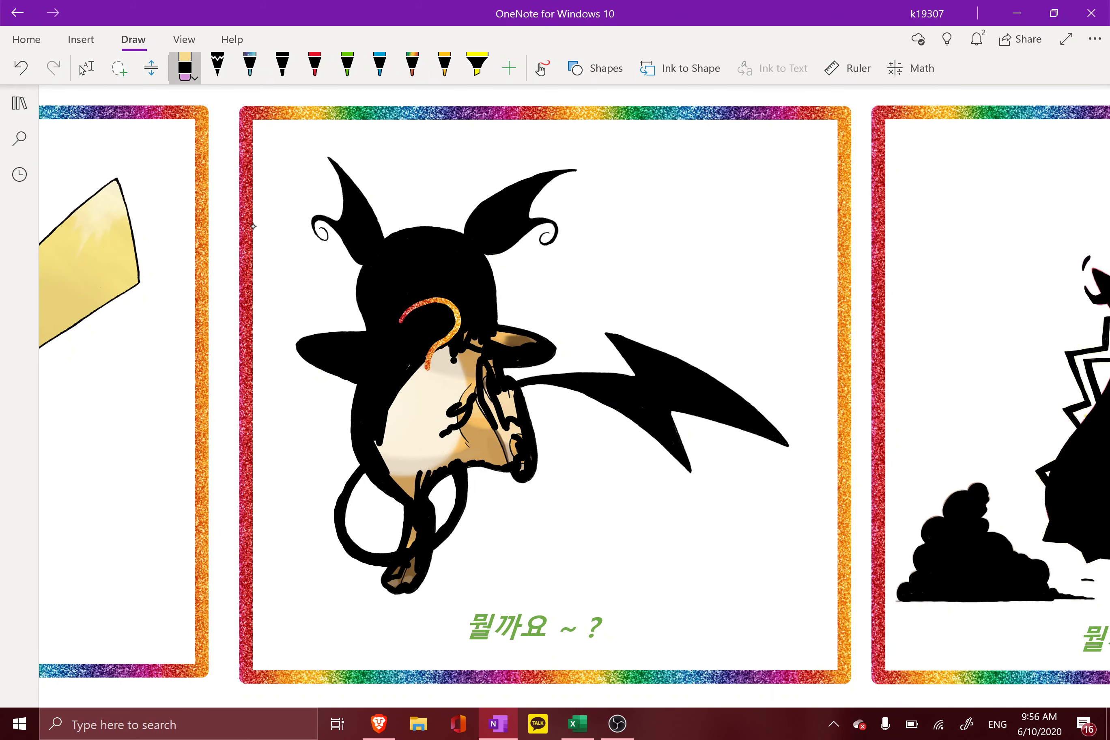
mouse_move(470, 412)
mouse_down()
mouse_move(382, 506)
mouse_move(394, 570)
mouse_move(377, 592)
mouse_move(413, 585)
mouse_move(444, 530)
mouse_move(453, 465)
mouse_move(468, 492)
mouse_up()
drag(344, 483, 356, 556)
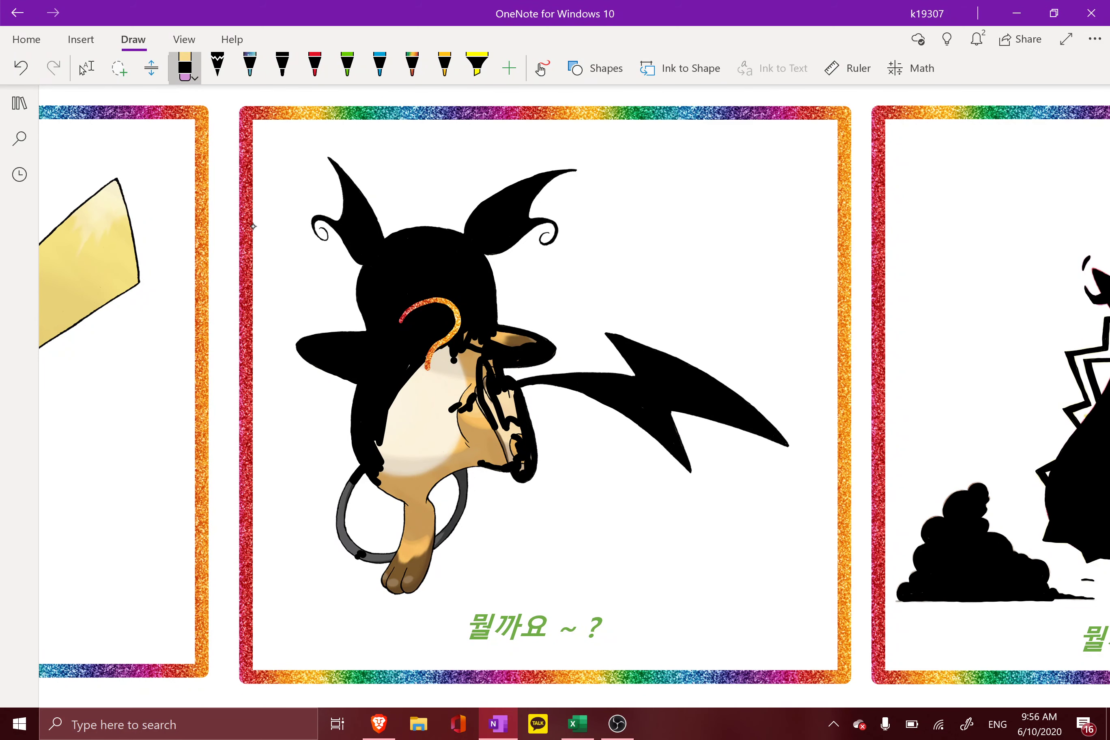
Erase the ink covering the raised foot, the arm above it and the whole lightning-bolt tail
mouse_move(353, 432)
mouse_down()
mouse_move(360, 554)
mouse_move(410, 315)
mouse_move(477, 401)
mouse_move(492, 335)
mouse_move(525, 458)
mouse_up()
mouse_move(520, 334)
mouse_down()
mouse_move(533, 363)
mouse_move(554, 363)
mouse_move(616, 411)
mouse_up()
mouse_move(547, 384)
mouse_down()
mouse_move(601, 378)
mouse_move(673, 454)
mouse_move(688, 396)
mouse_move(717, 391)
mouse_move(716, 419)
mouse_up()
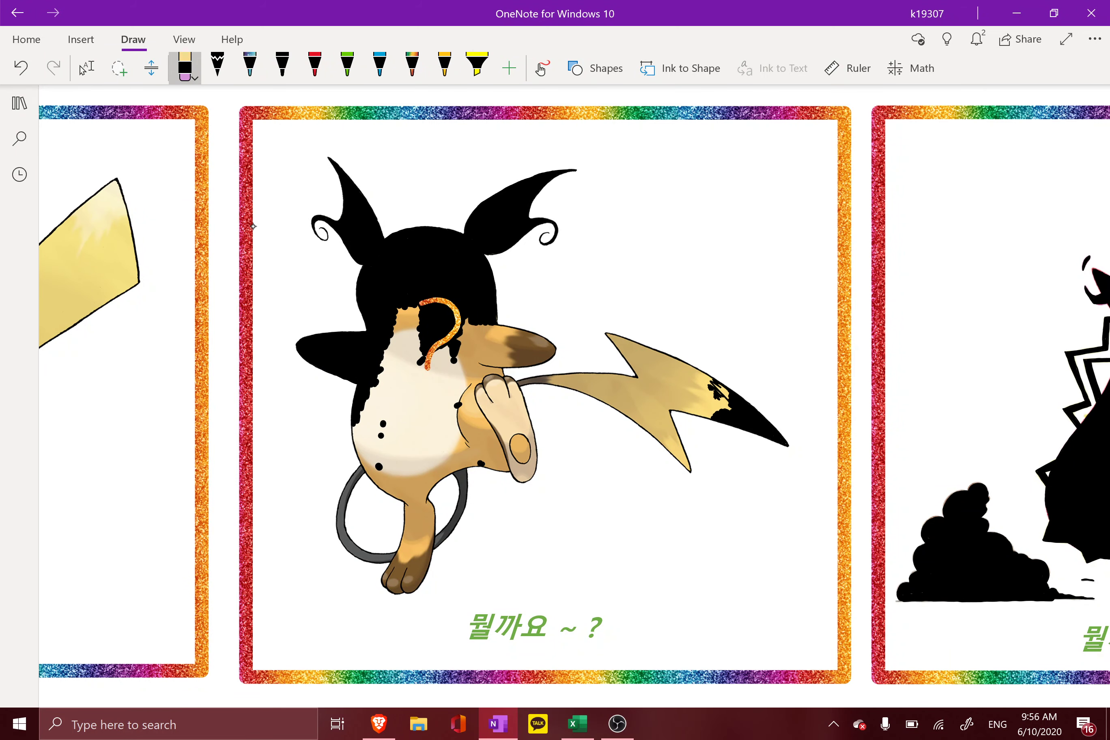
drag(784, 442, 712, 382)
drag(757, 425, 776, 438)
drag(712, 411, 743, 427)
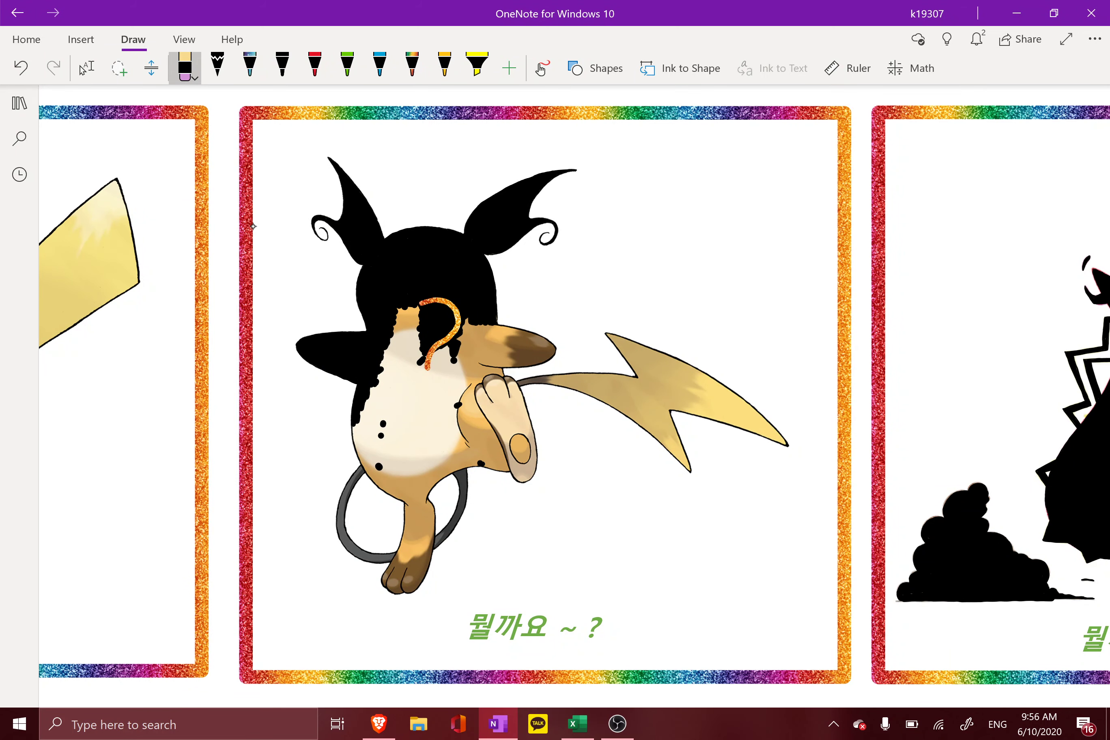
Erase the ink and the question mark covering the Pokemon's face, other arm and remaining torso
mouse_move(488, 292)
mouse_down()
mouse_move(490, 325)
mouse_move(458, 406)
mouse_up()
drag(418, 310, 453, 361)
mouse_move(437, 289)
mouse_down()
mouse_move(466, 324)
mouse_move(383, 424)
mouse_up()
mouse_move(389, 316)
mouse_down()
mouse_move(358, 420)
mouse_move(368, 334)
mouse_move(305, 351)
mouse_move(351, 380)
mouse_move(362, 308)
mouse_move(399, 260)
mouse_up()
mouse_move(358, 236)
mouse_down()
mouse_move(377, 262)
mouse_move(411, 248)
mouse_up()
mouse_move(396, 229)
mouse_down()
mouse_move(432, 310)
mouse_move(437, 292)
mouse_up()
mouse_move(445, 236)
mouse_down()
mouse_move(458, 294)
mouse_move(488, 301)
mouse_up()
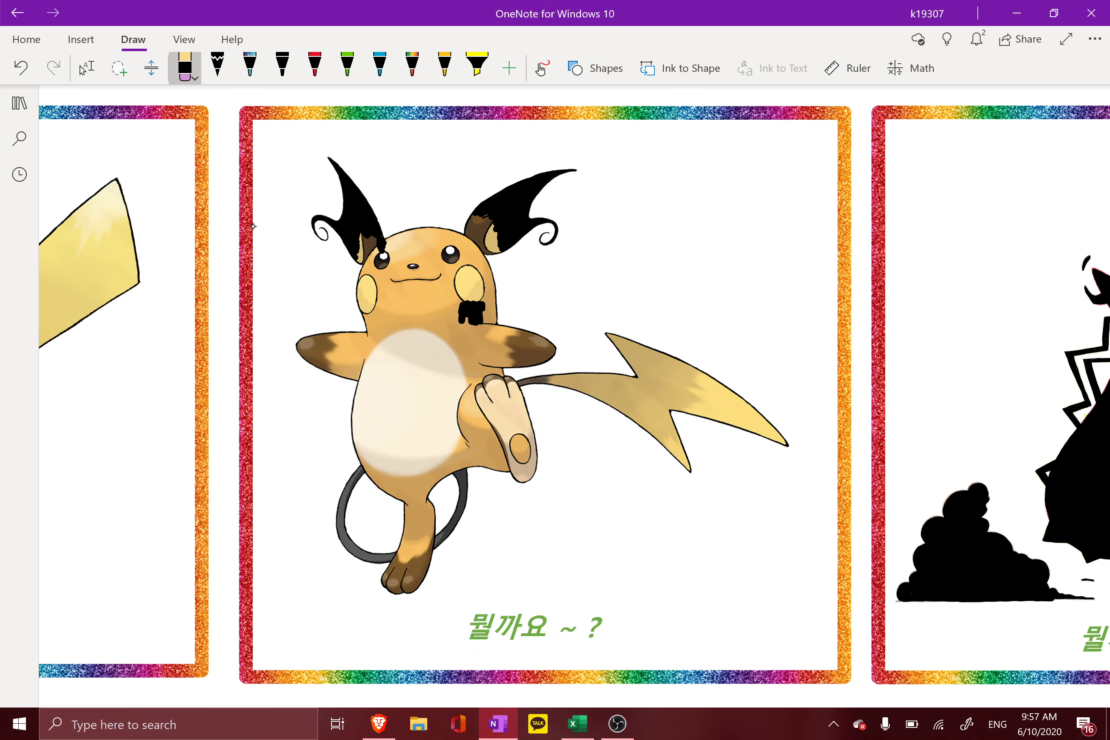
Erase the ink over both ears and the leftover patch below the cheek to finish revealing the Pokemon
drag(484, 202, 504, 248)
drag(461, 305, 473, 322)
mouse_move(501, 182)
mouse_down()
mouse_move(530, 244)
mouse_move(554, 241)
mouse_up()
drag(557, 172, 572, 170)
drag(489, 195, 499, 204)
drag(380, 234, 385, 254)
mouse_move(333, 160)
mouse_down()
mouse_move(358, 258)
mouse_move(363, 229)
mouse_up()
drag(361, 211, 379, 237)
mouse_move(349, 186)
mouse_down()
mouse_move(372, 214)
mouse_move(332, 224)
mouse_up()
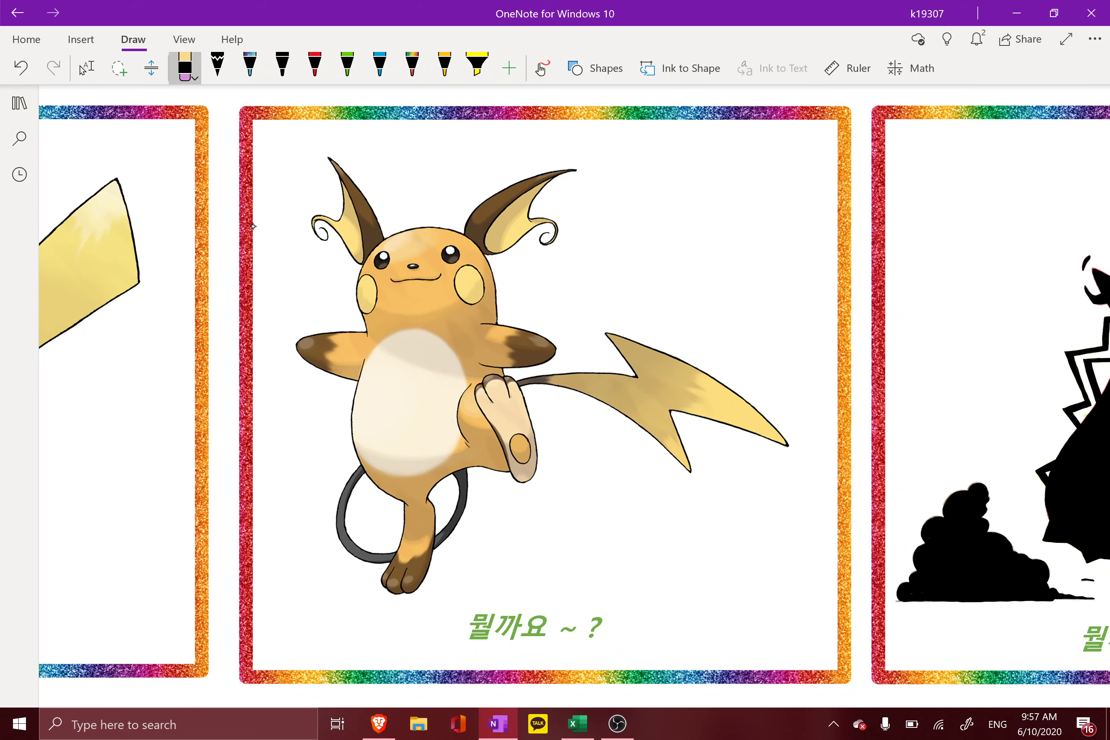
Open the 2020 - 04 - 22 page of the UM HM section and show its dated sentence notes with the navigation hidden
click(87, 68)
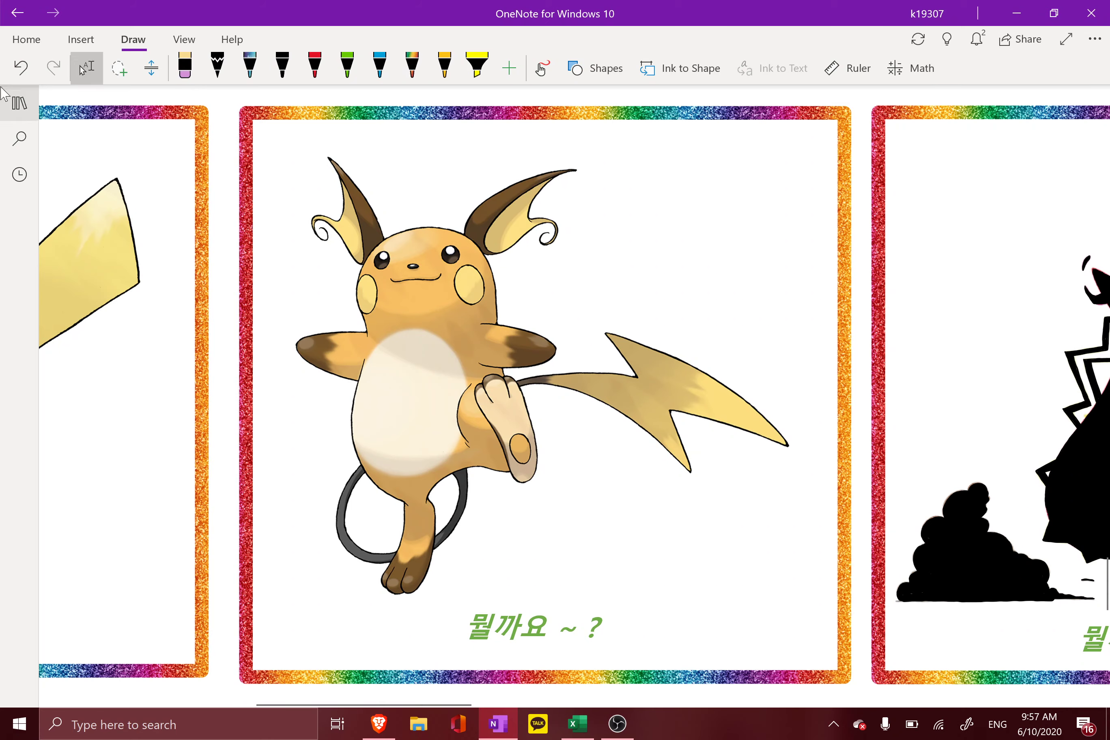
click(19, 102)
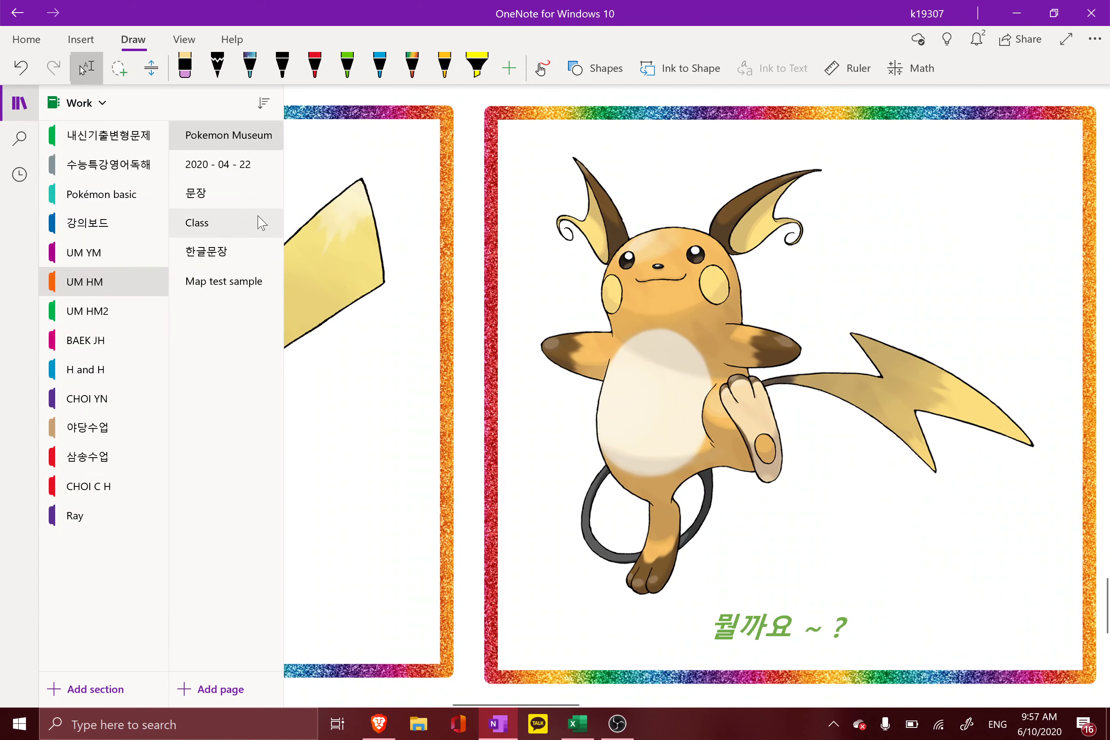
click(241, 168)
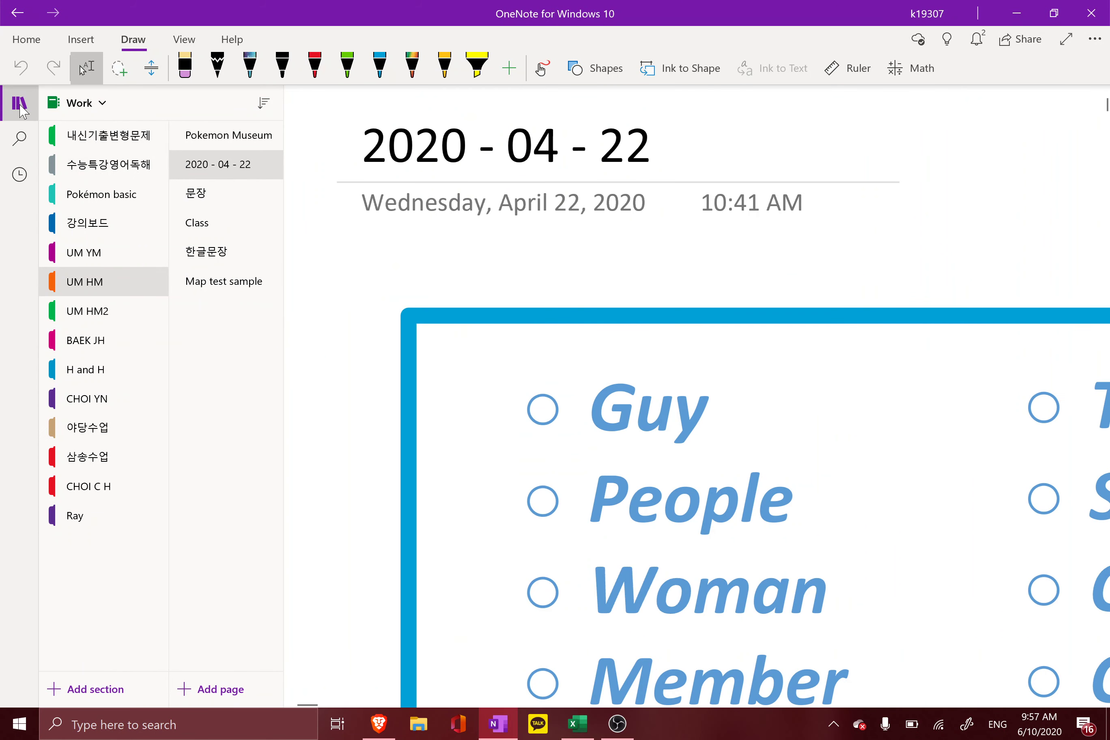
click(19, 103)
key(ctrl+minus)
key(ctrl+minus)
key(ctrl+minus)
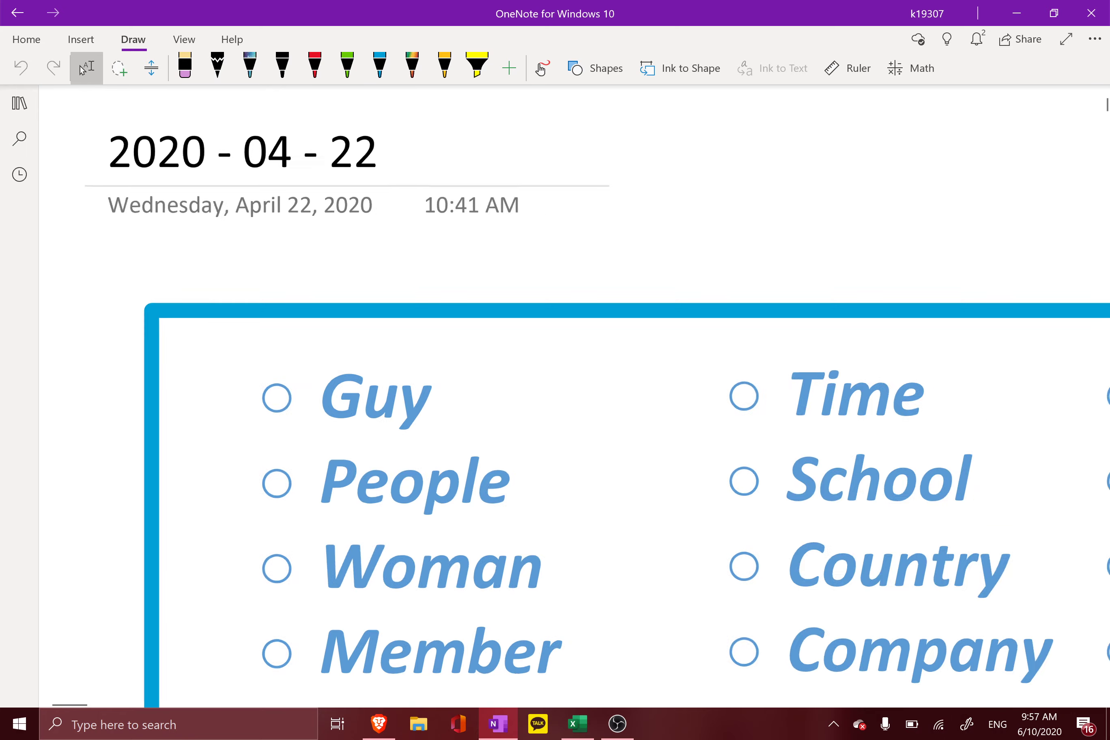
key(ctrl+minus)
scroll(573, 406, down, 5)
key(ctrl+plus)
key(ctrl+plus)
key(ctrl+plus)
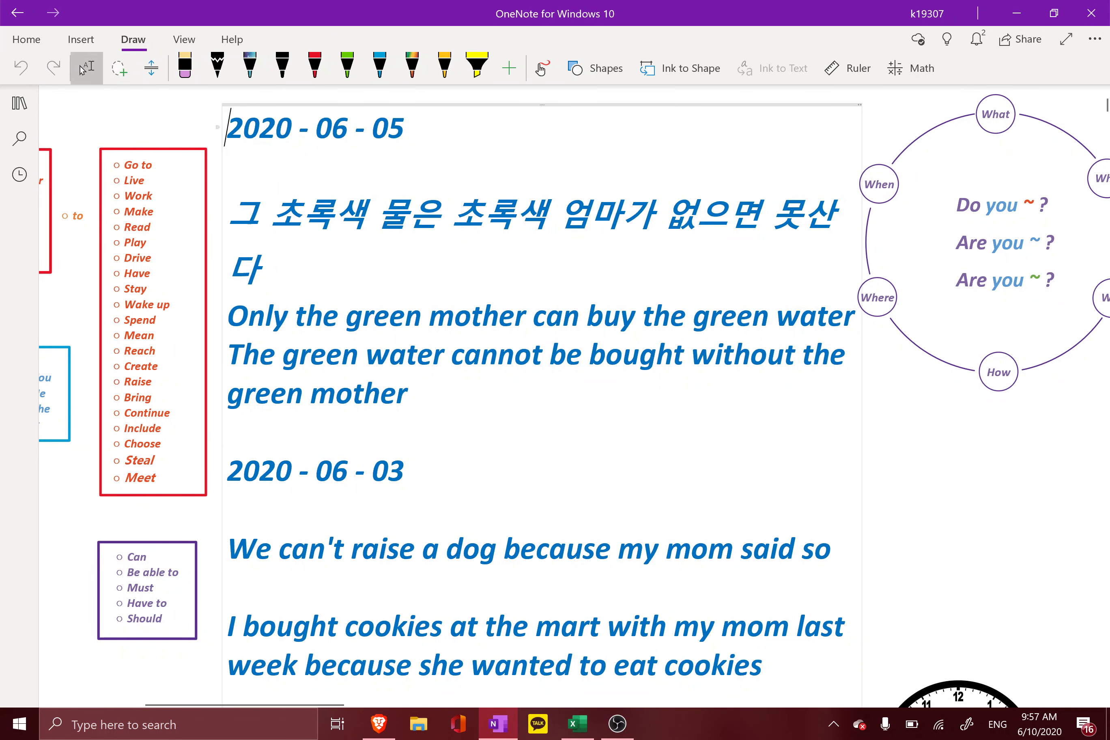
Add the date heading "2020 - 06 - 10" above the 2020 - 06 - 05 entry, with blank lines below it
key(Return)
key(Up)
key(Up)
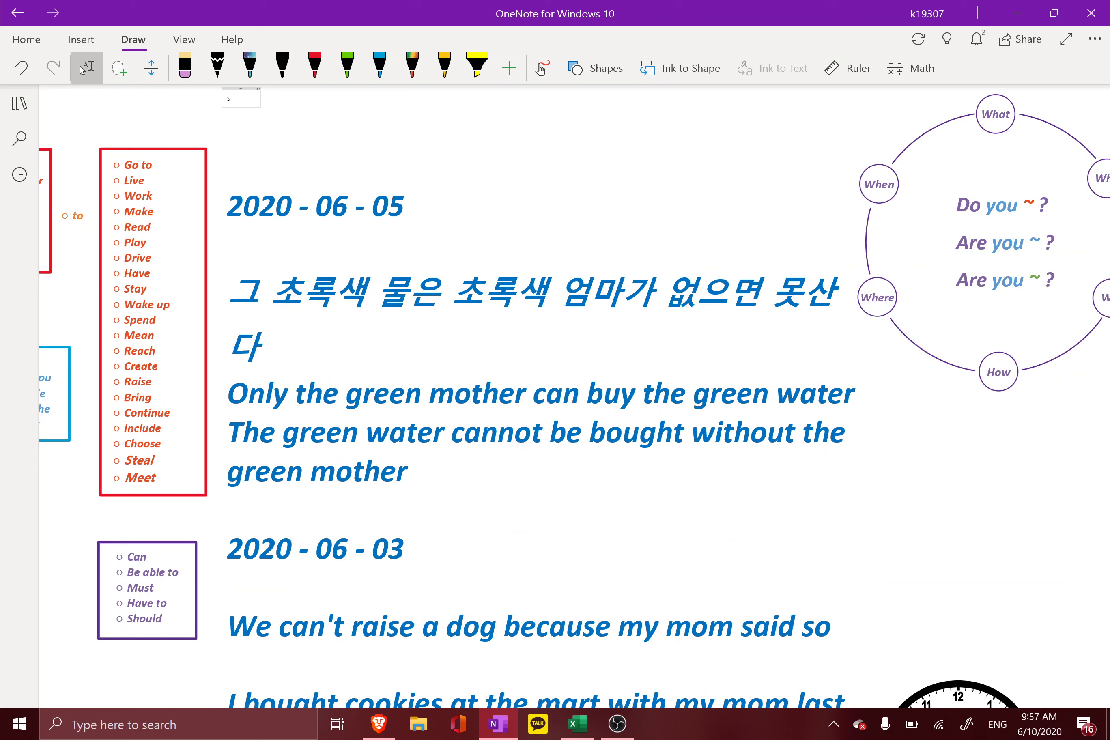
key(Down)
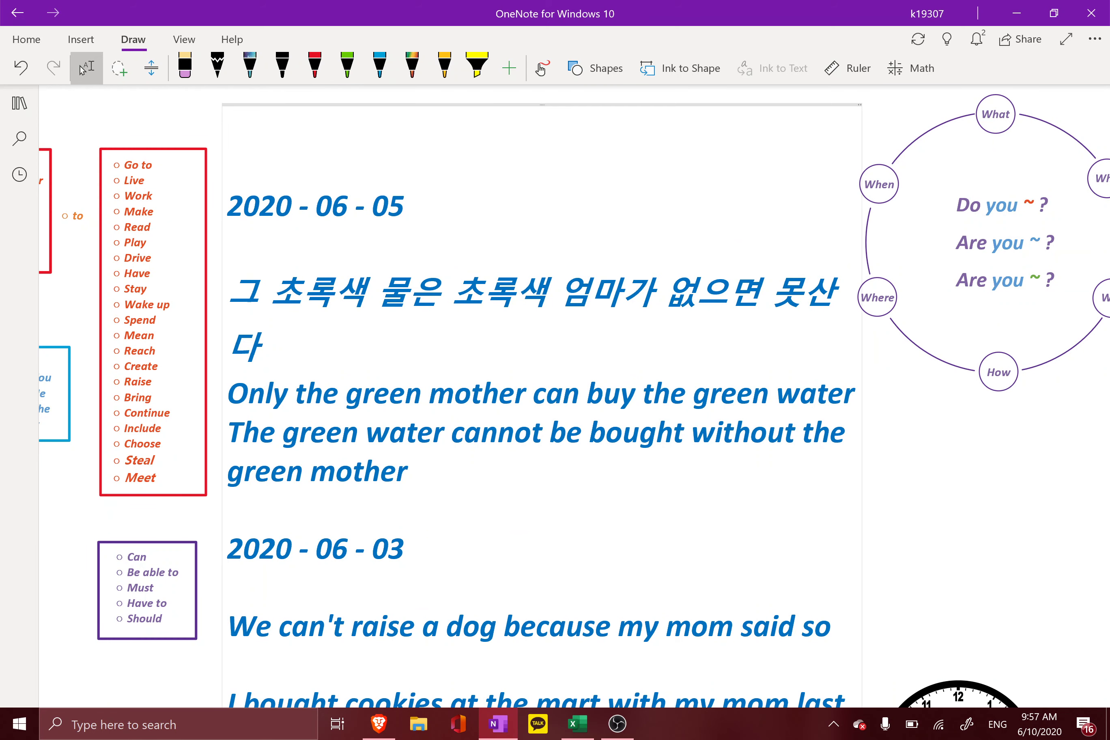
text(s)
key(BackSpace)
text(2020)
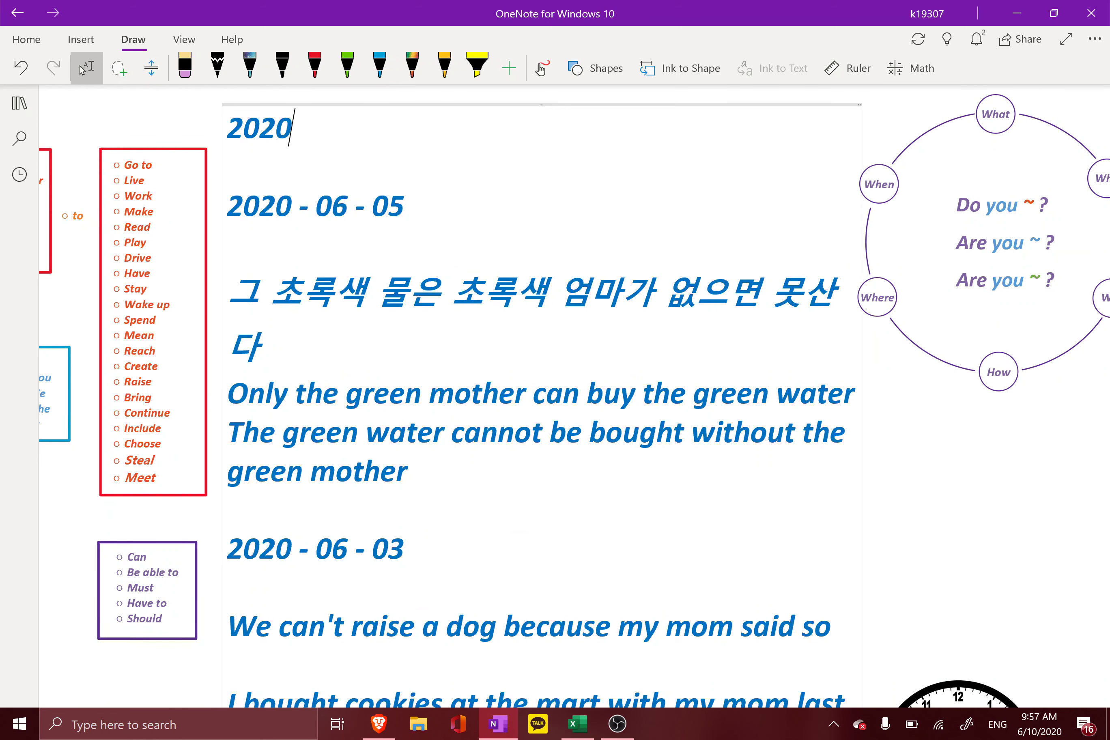
text( - 06 - 10)
key(Return)
key(Return)
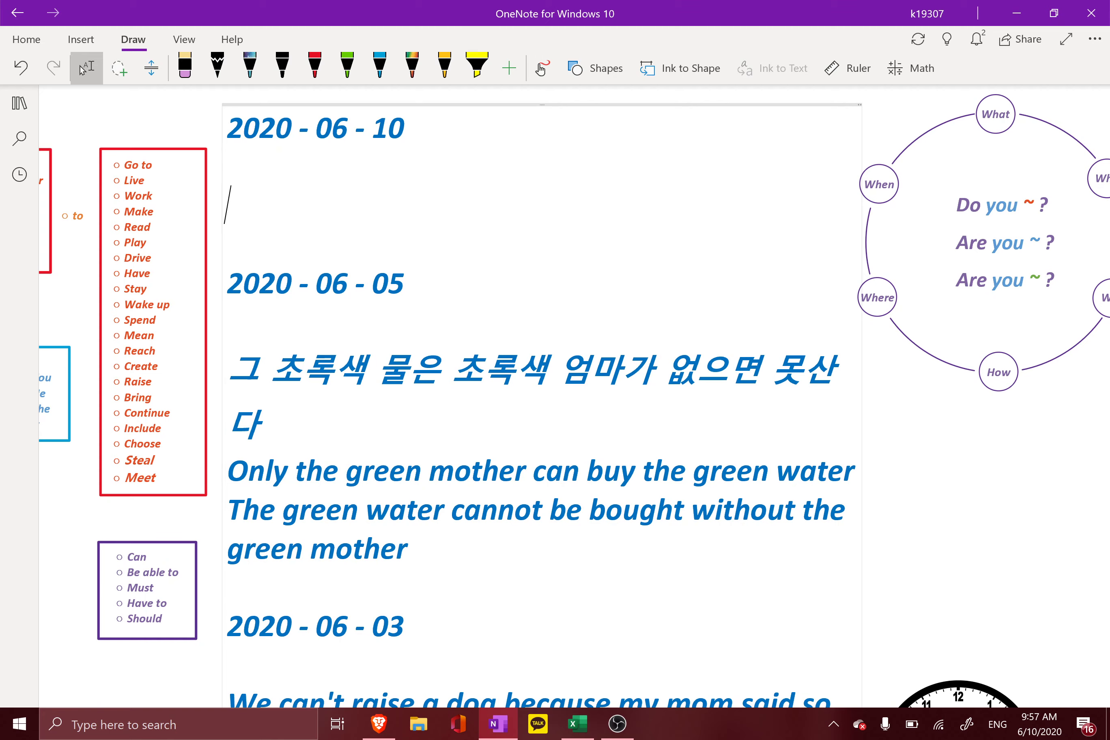
Switch to the progress workbook in Excel and check the next-evolution target and the 시도해보기 value in the 환산표 column
key(alt+Tab)
key(Left)
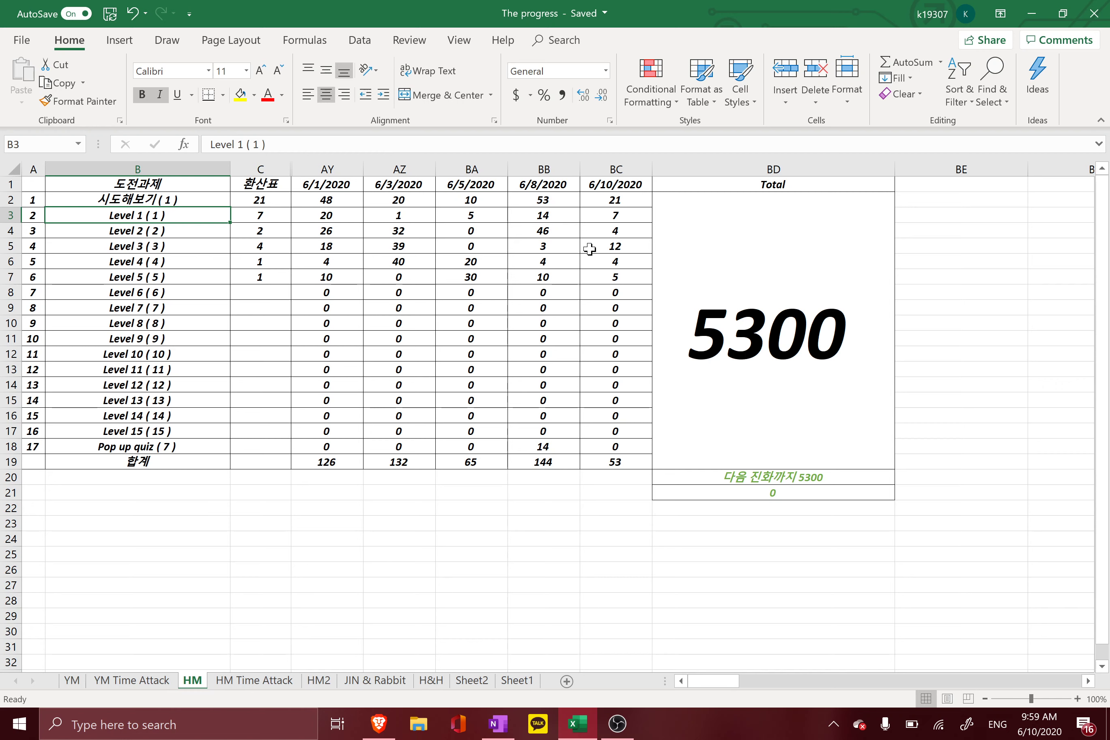
click(769, 476)
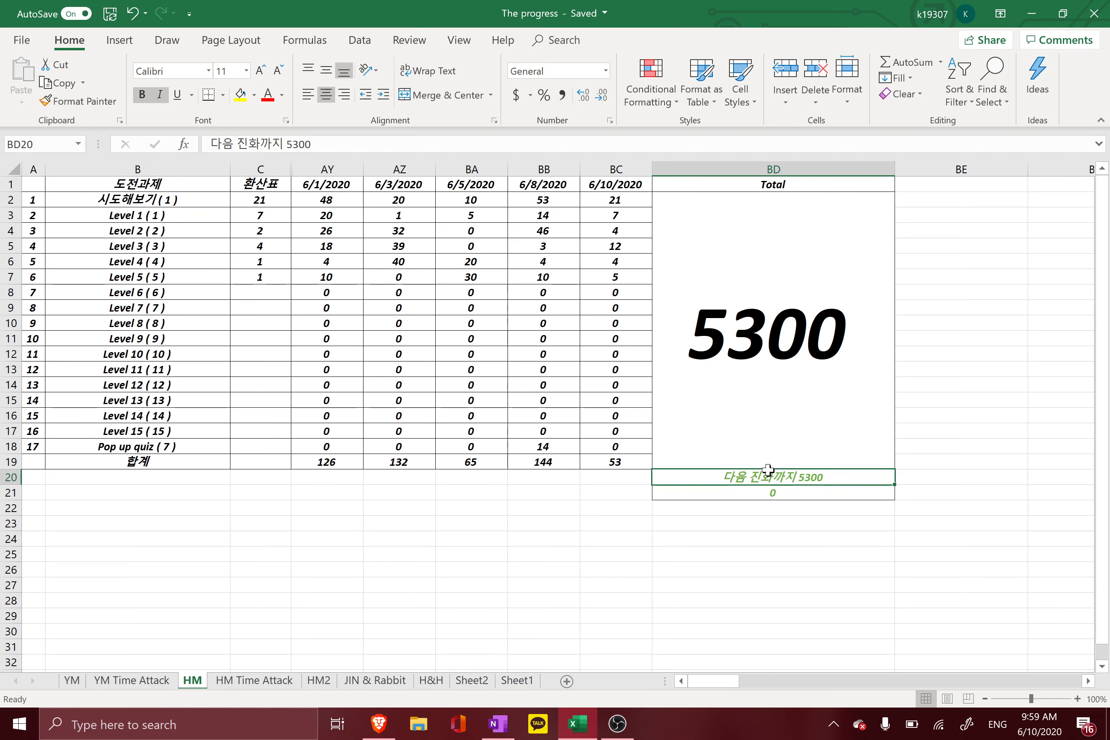
click(276, 205)
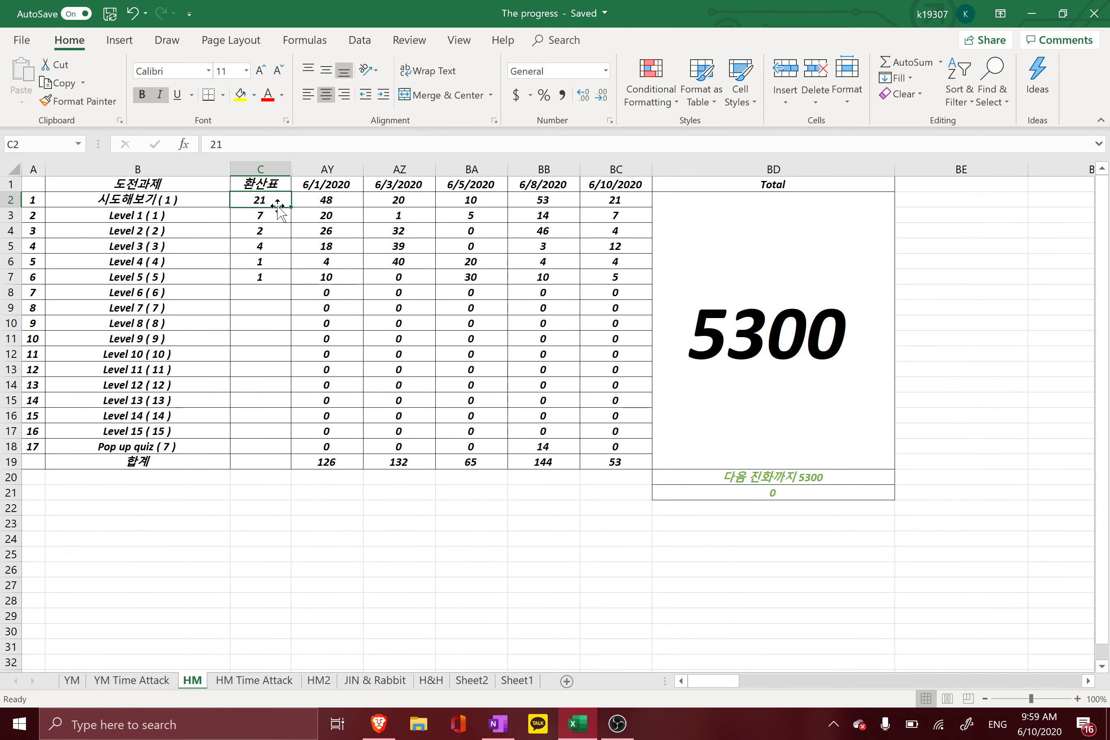
Switch to OneNote and point out Am, Are and Is in the enlarged be-verb list on the word board
key(alt+Tab)
scroll(583, 399, left, 10)
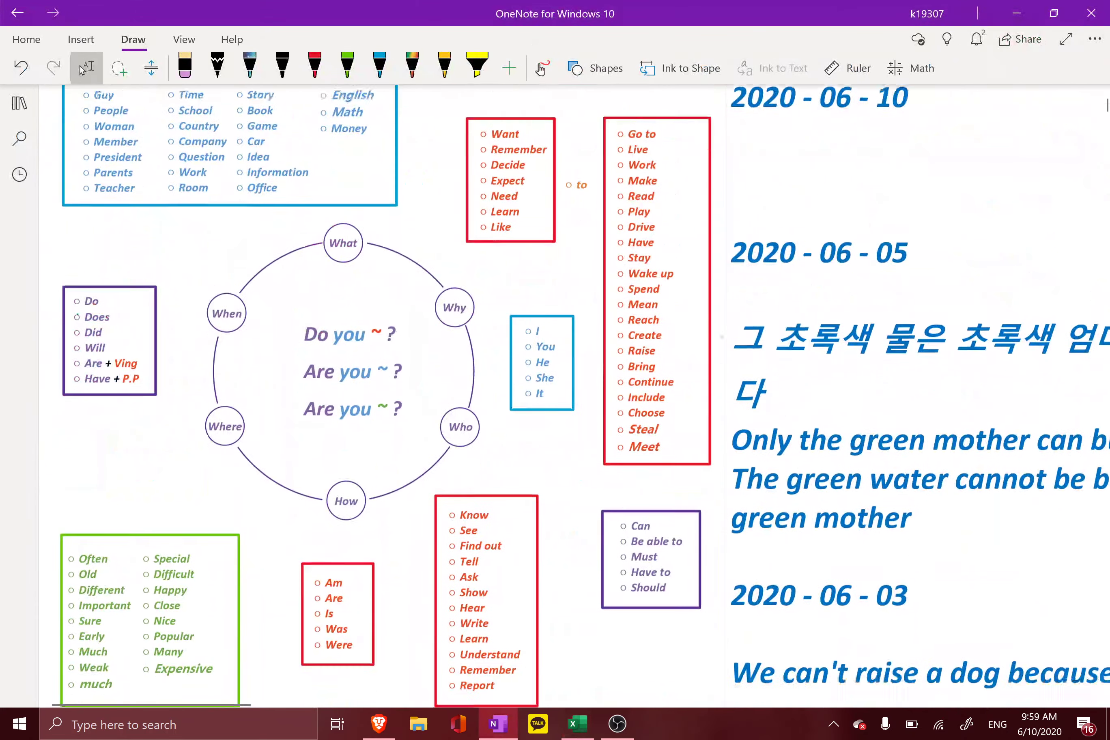
scroll(348, 401, down, 4)
scroll(349, 401, up, 10)
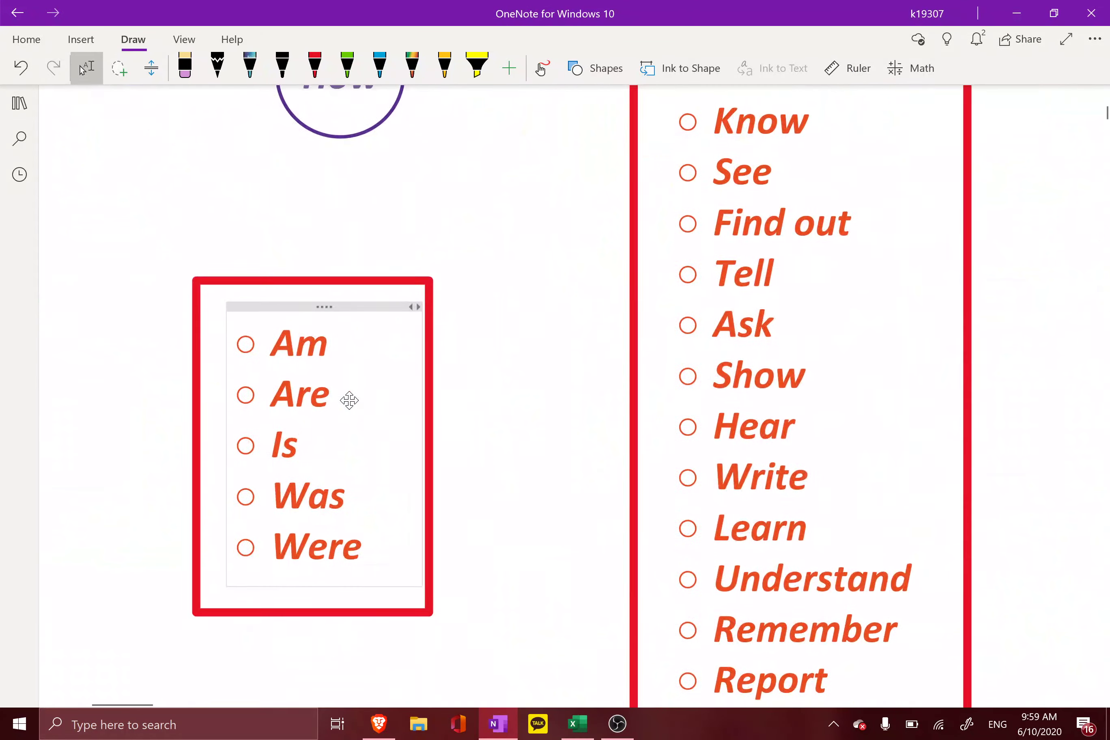
scroll(349, 400, left, 3)
scroll(350, 400, down, 1)
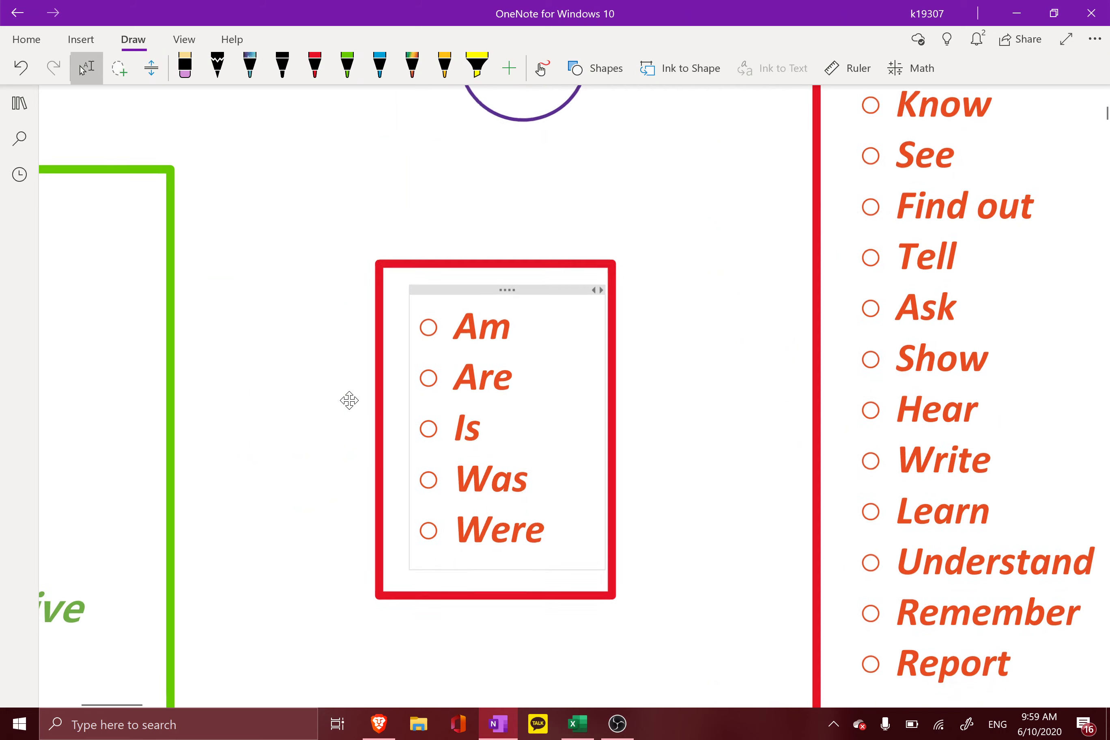
drag(485, 420, 457, 298)
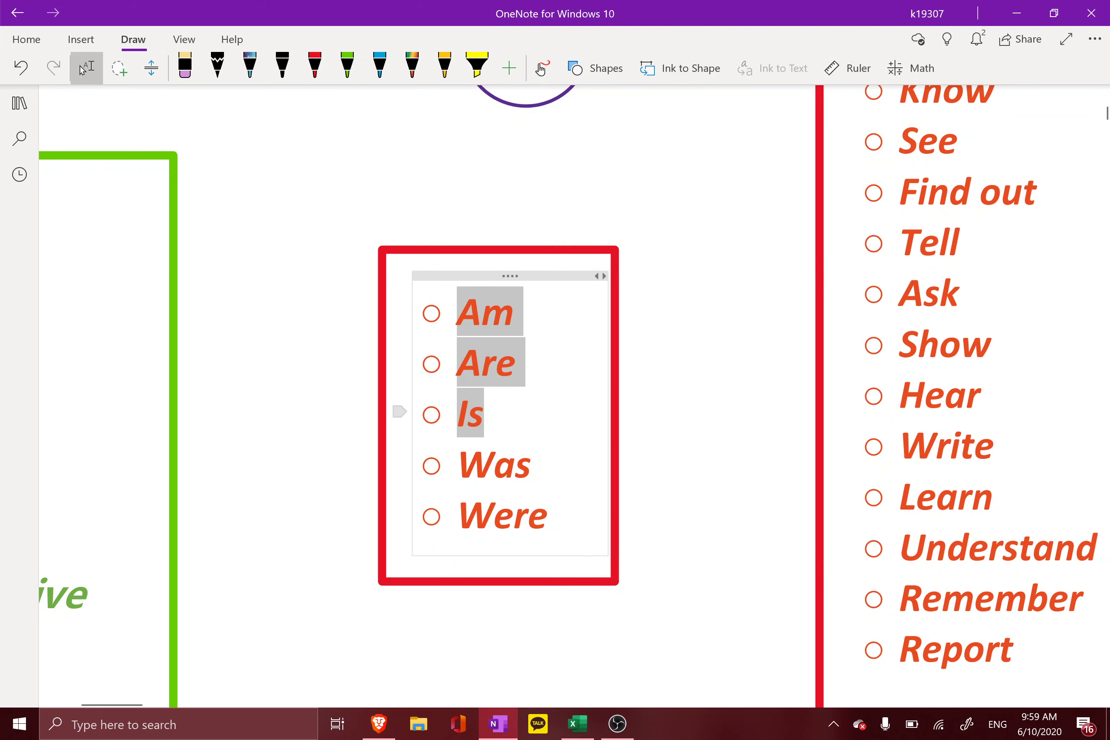
click(488, 420)
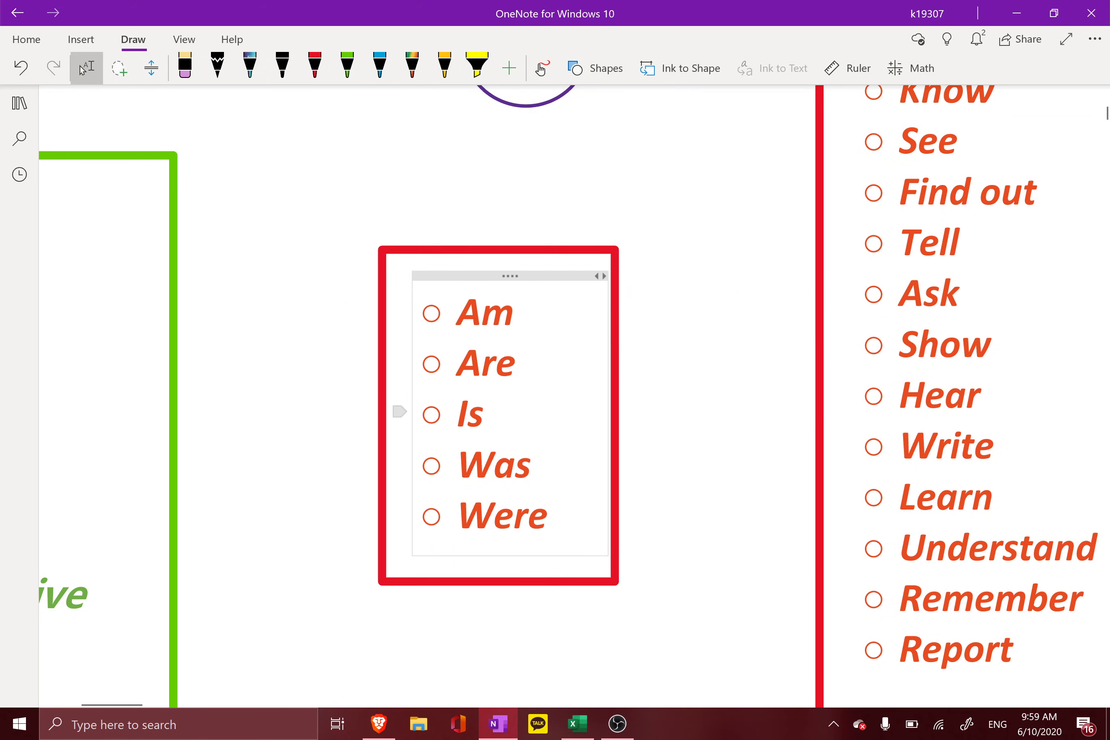
drag(484, 420, 457, 298)
click(488, 420)
Switch to the progress workbook in Excel and set the 환산표 values to 3 for Level 2 and 22 for 시도해보기
key(alt+Tab)
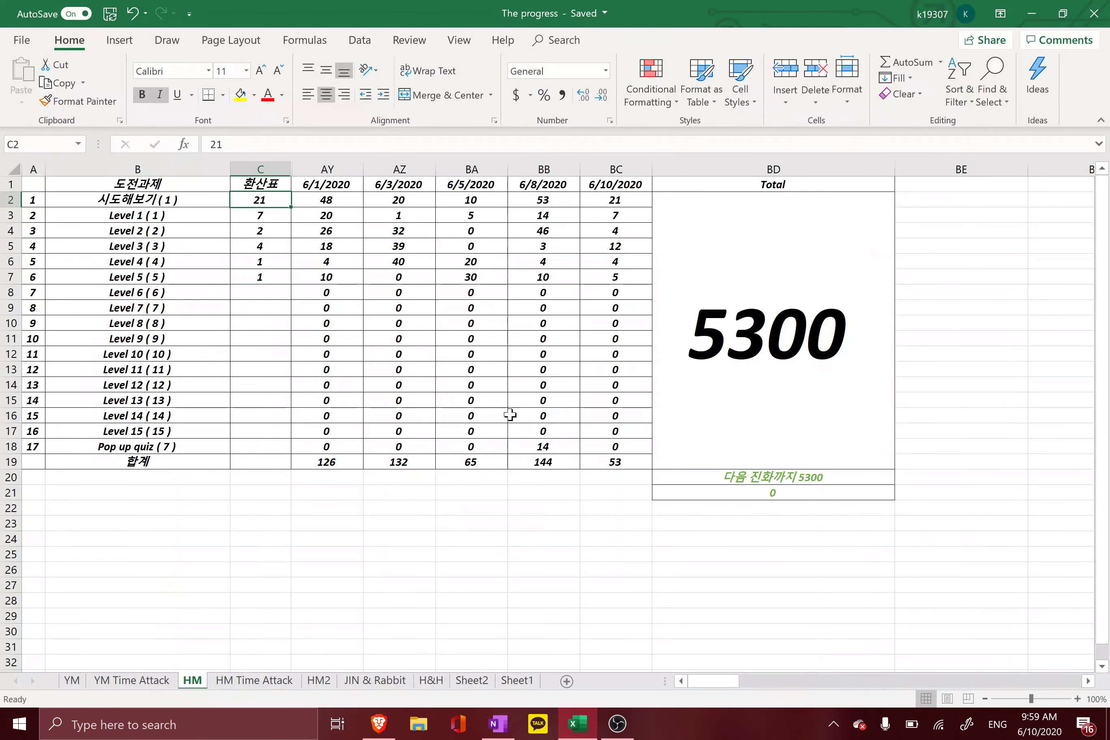
key(Down)
key(Down)
text(3)
key(ctrl+Return)
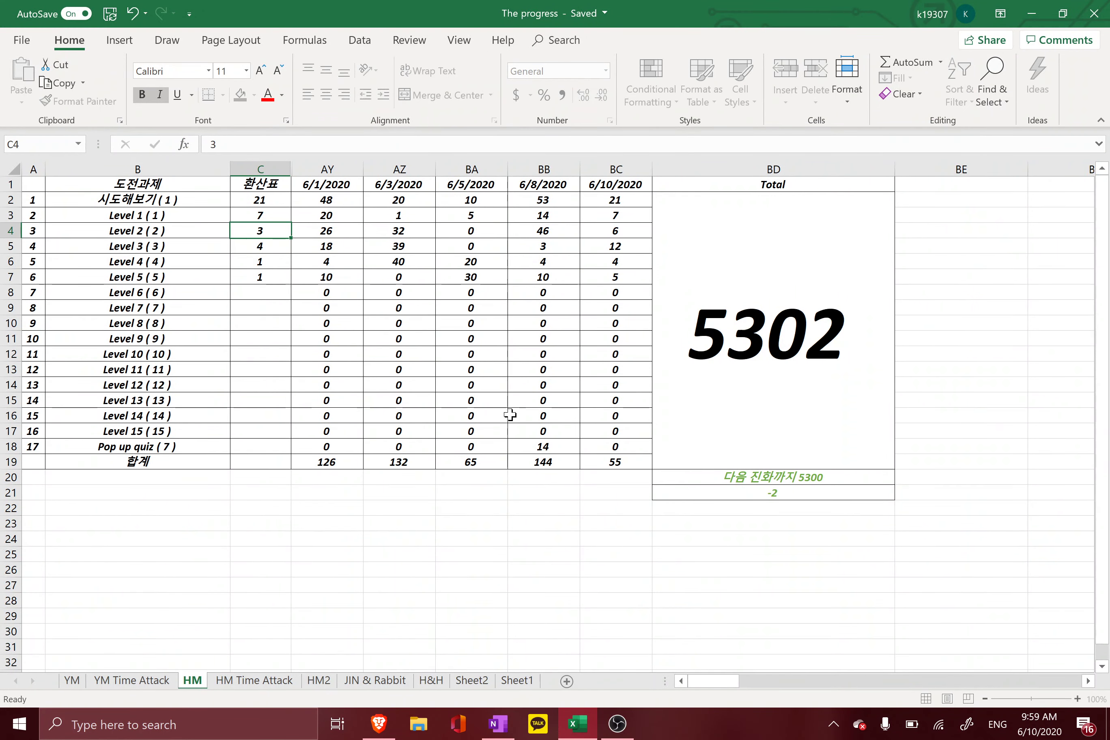
key(Up)
key(Up)
text(22)
key(Return)
key(Down)
Switch to OneNote and look over the whole word board, from the be-verb list to the question-word circle and noun box
key(alt+Tab)
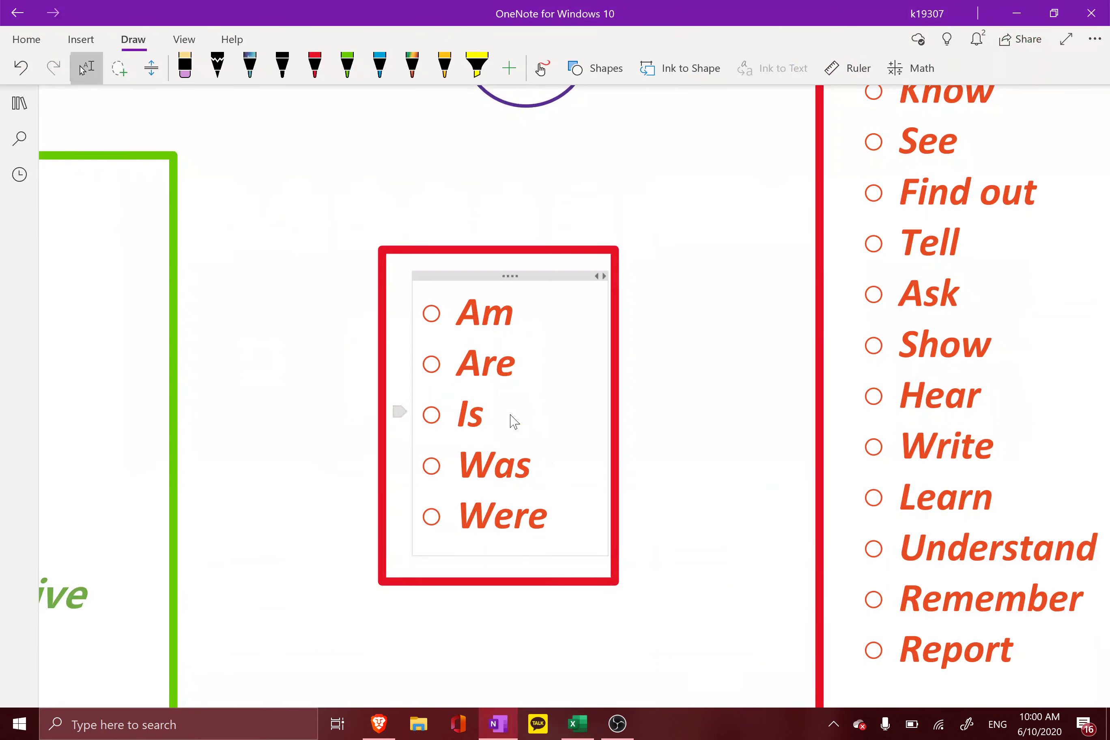
scroll(514, 421, down, 5)
scroll(513, 421, right, 3)
scroll(514, 422, up, 2)
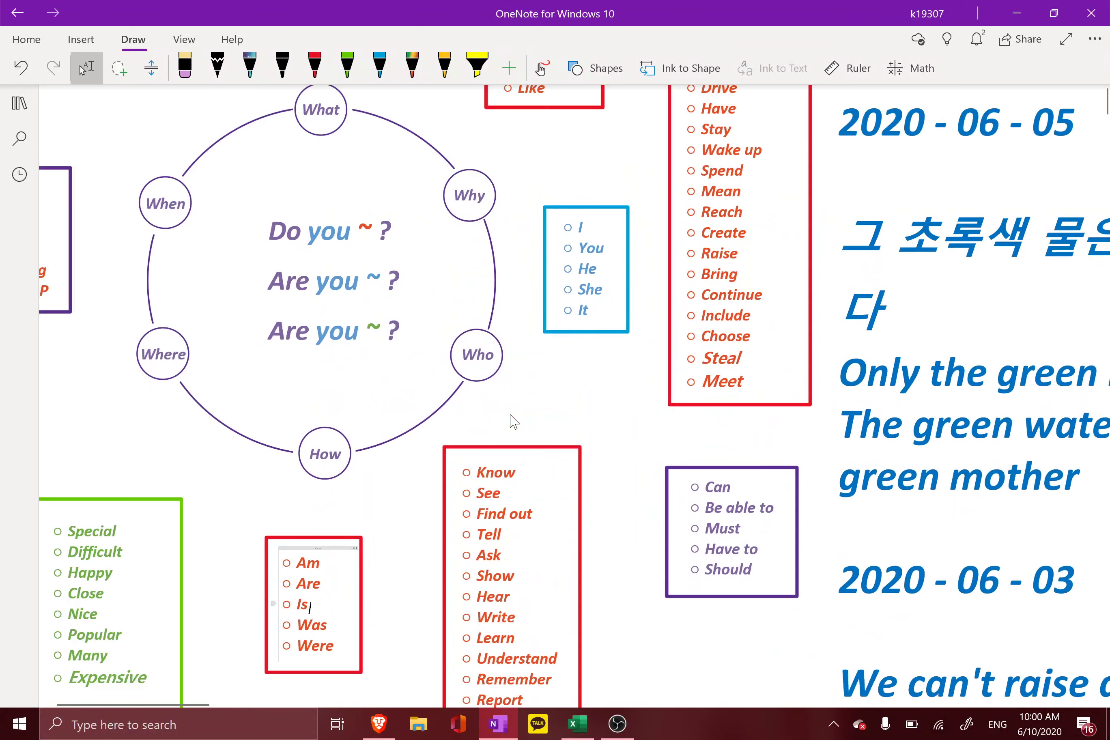
scroll(513, 421, up, 3)
scroll(514, 421, left, 3)
scroll(513, 421, up, 3)
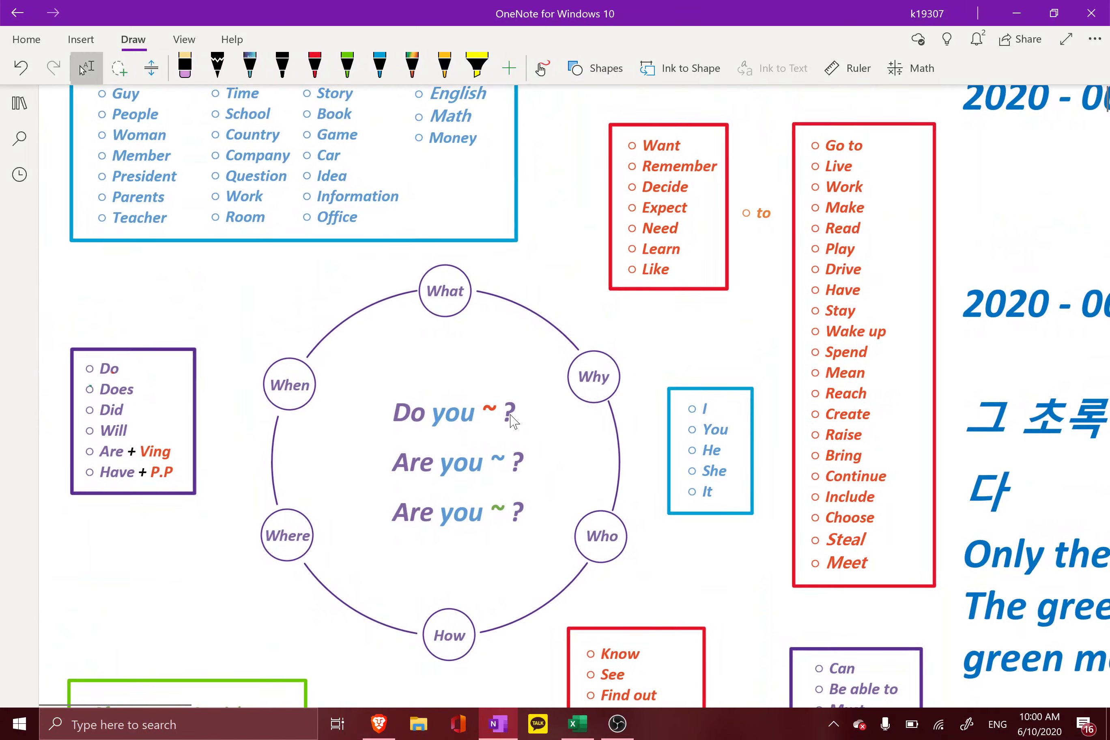
scroll(513, 421, down, 3)
scroll(513, 422, down, 2)
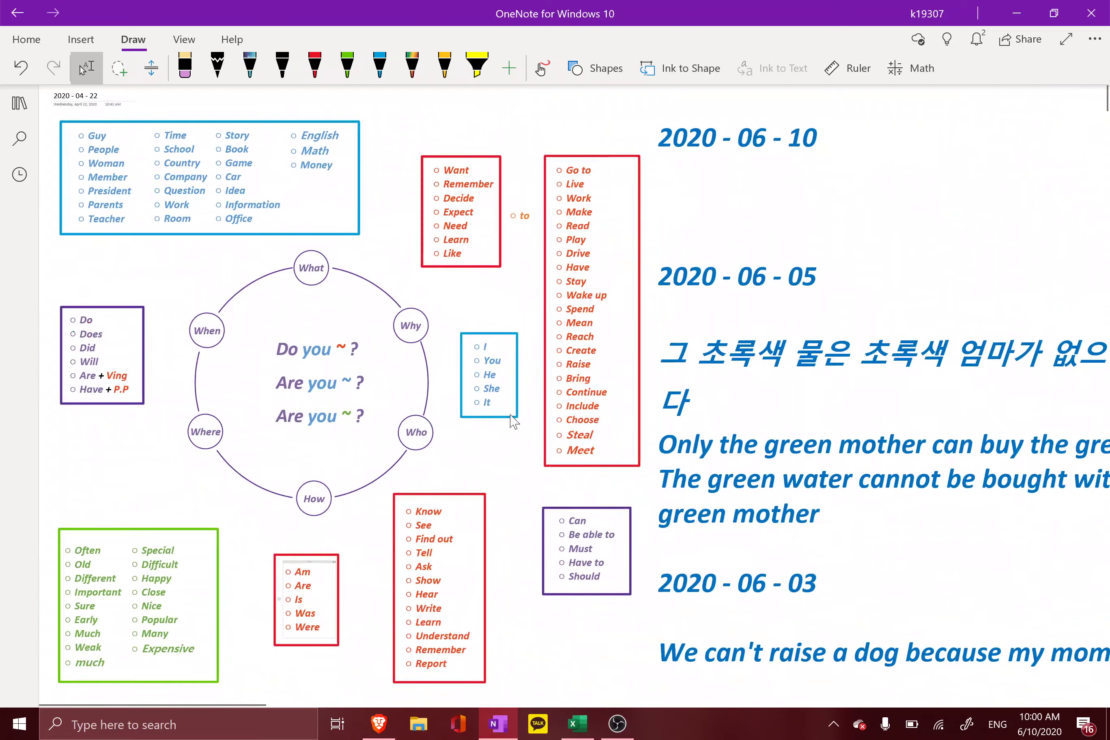
scroll(514, 421, up, 3)
scroll(514, 421, up, 1)
scroll(513, 421, right, 1)
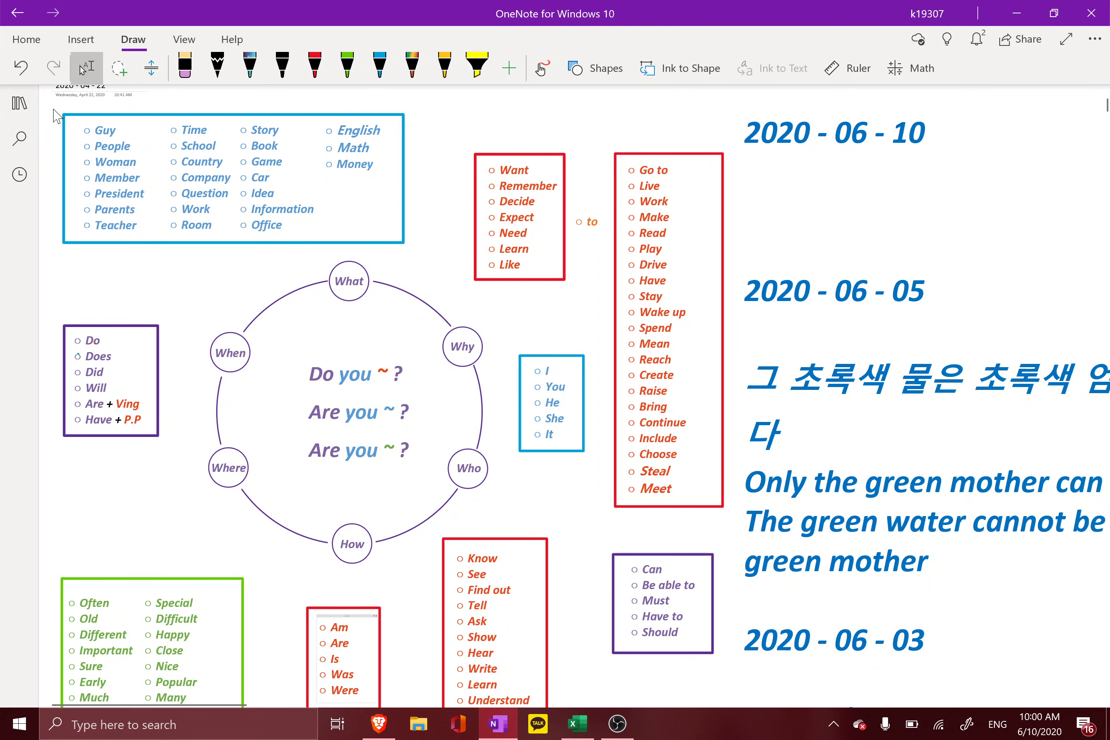
Copy the blue noun box and paste it into the empty area below the lower word lists
drag(54, 108, 422, 254)
scroll(421, 253, down, 15)
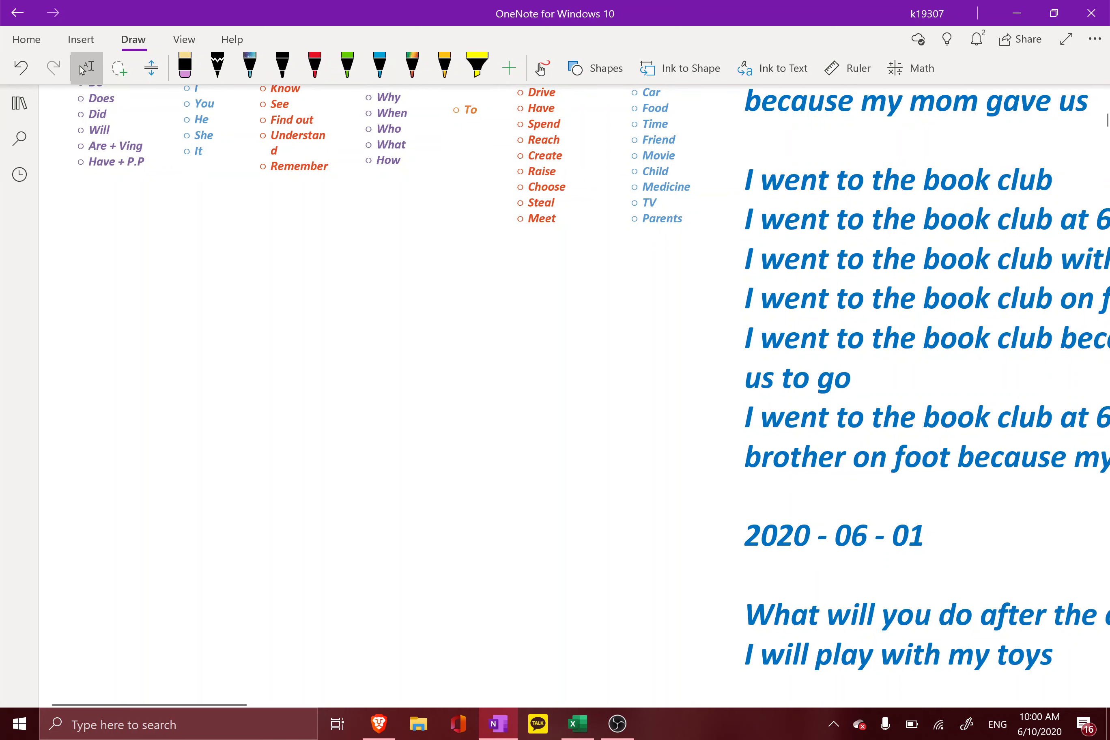
key(ctrl+v)
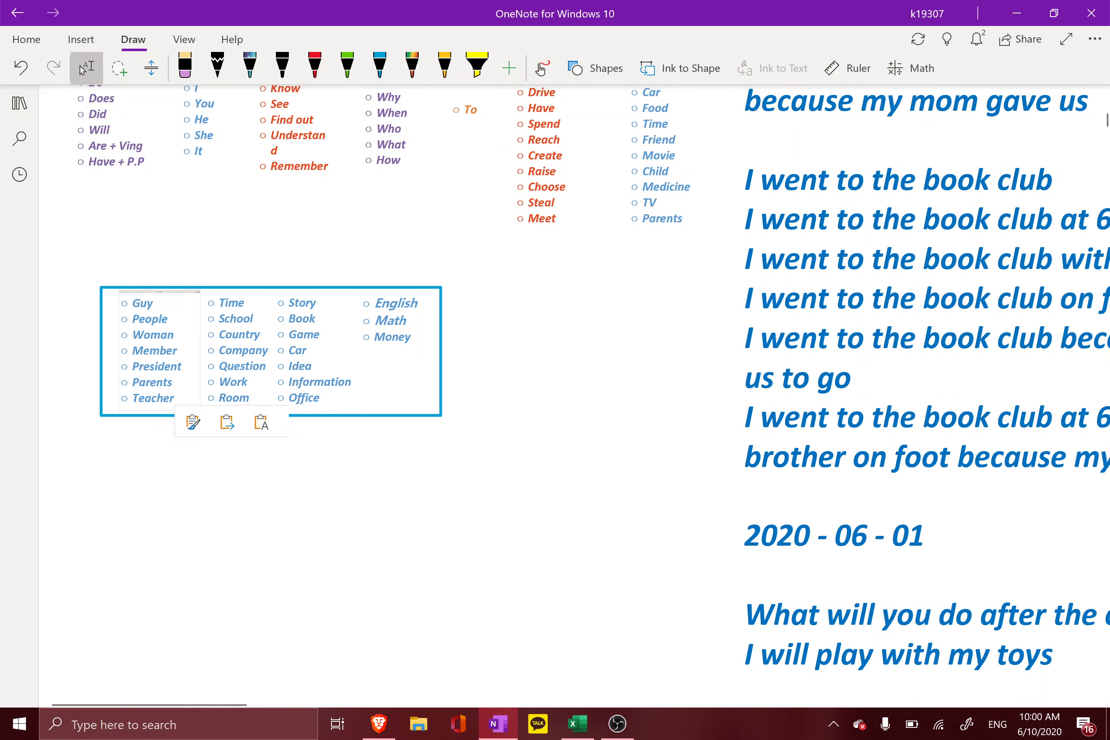
Copy the red be-verb box and paste it below the duplicated noun box
scroll(574, 397, up, 10)
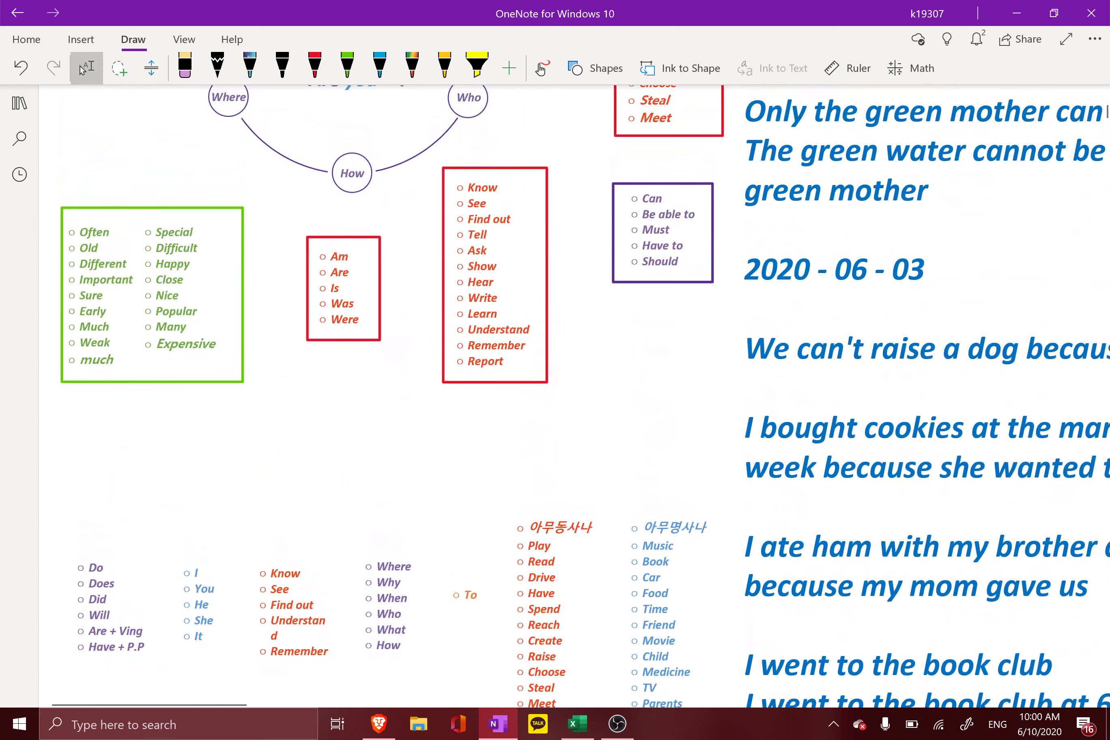
mouse_move(280, 212)
mouse_down()
mouse_move(380, 322)
mouse_move(409, 375)
mouse_up()
scroll(412, 380, down, 15)
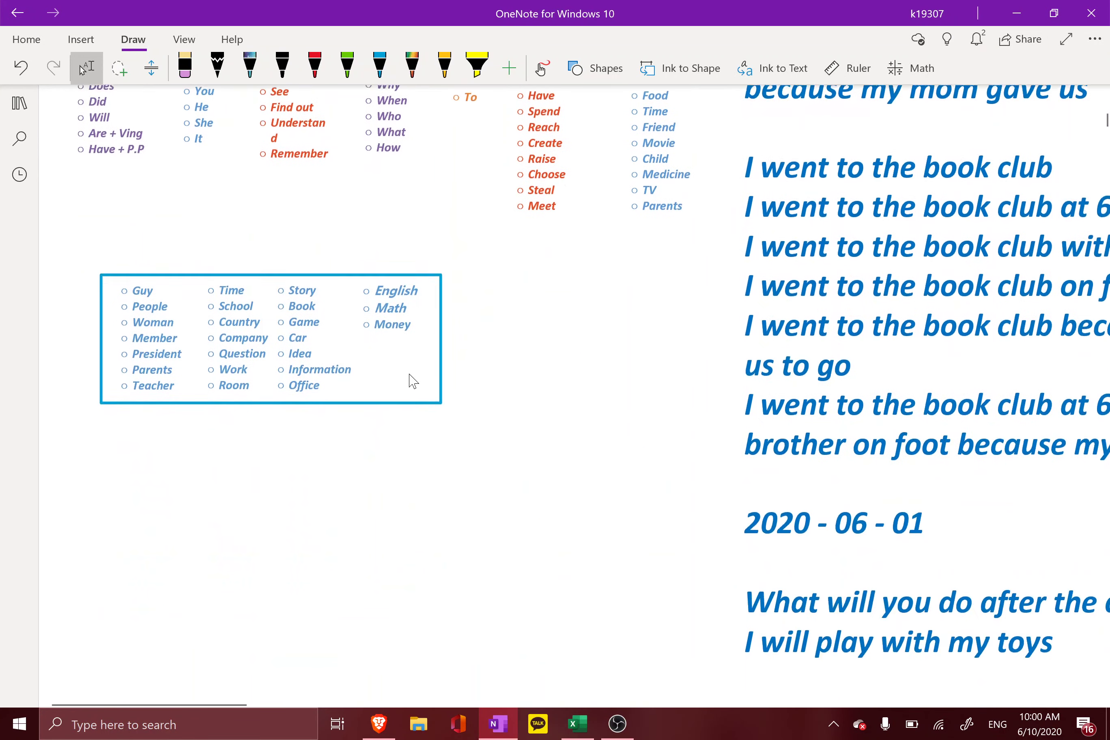
key(ctrl+v)
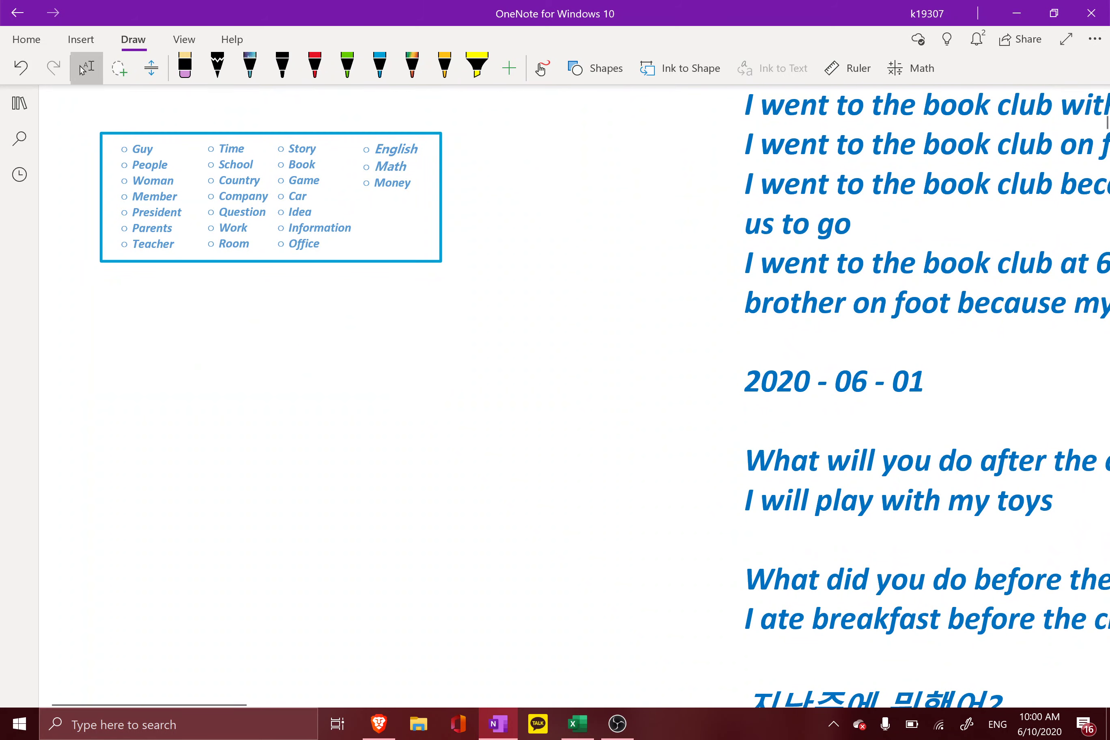
Delete Was and Were from the copied be-verb list, keeping Am, Are and Is
scroll(410, 382, up, 3)
scroll(172, 389, up, 3)
scroll(382, 382, up, 3)
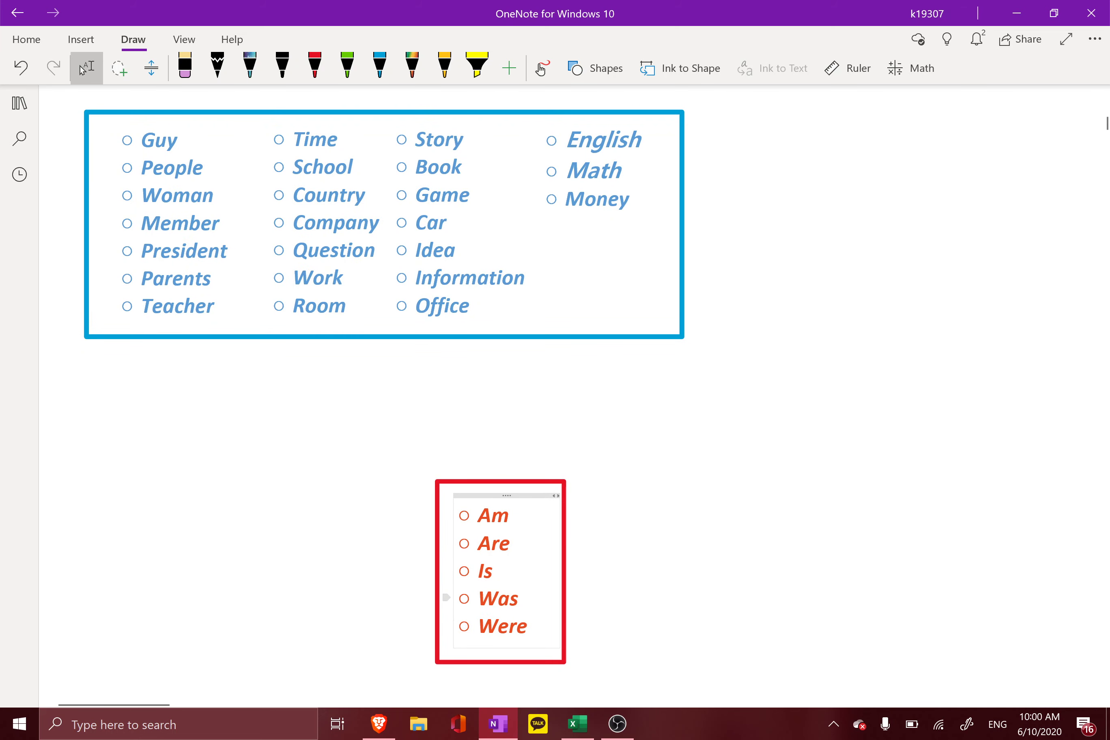
key(BackSpace)
key(BackSpace)
key(BackSpace)
key(BackSpace)
key(BackSpace)
key(BackSpace)
key(BackSpace)
key(BackSpace)
key(BackSpace)
key(BackSpace)
key(BackSpace)
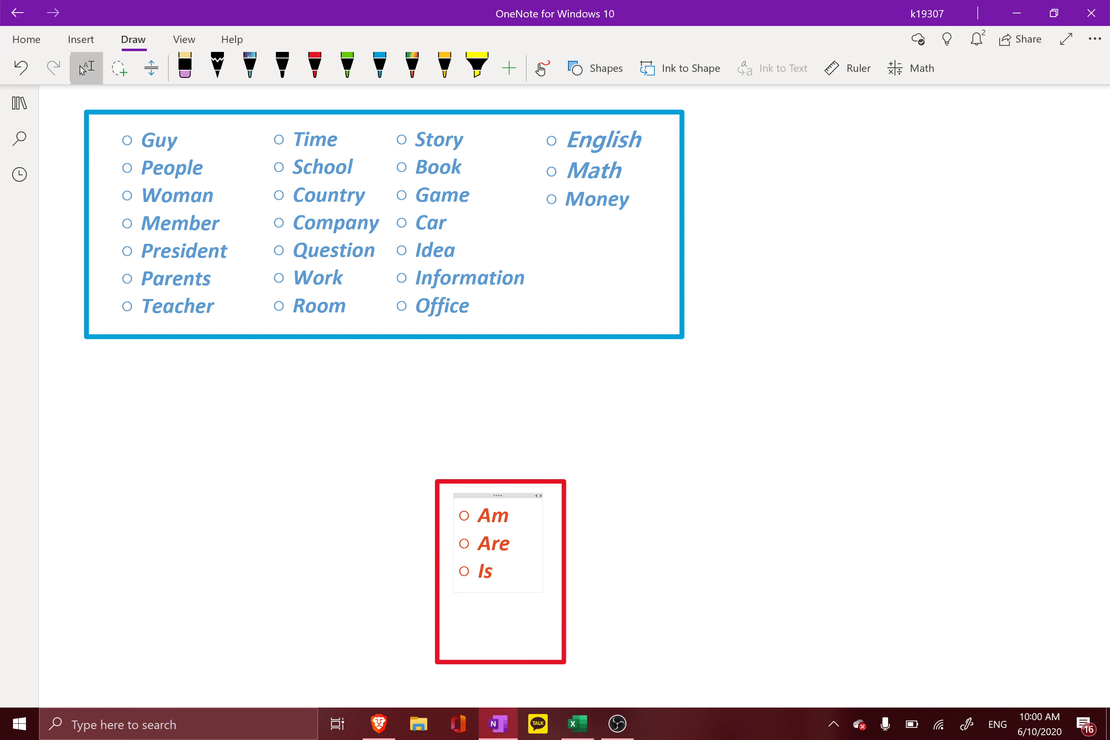
Shorten the copied red frame so that it fits around the three be-verbs
click(492, 661)
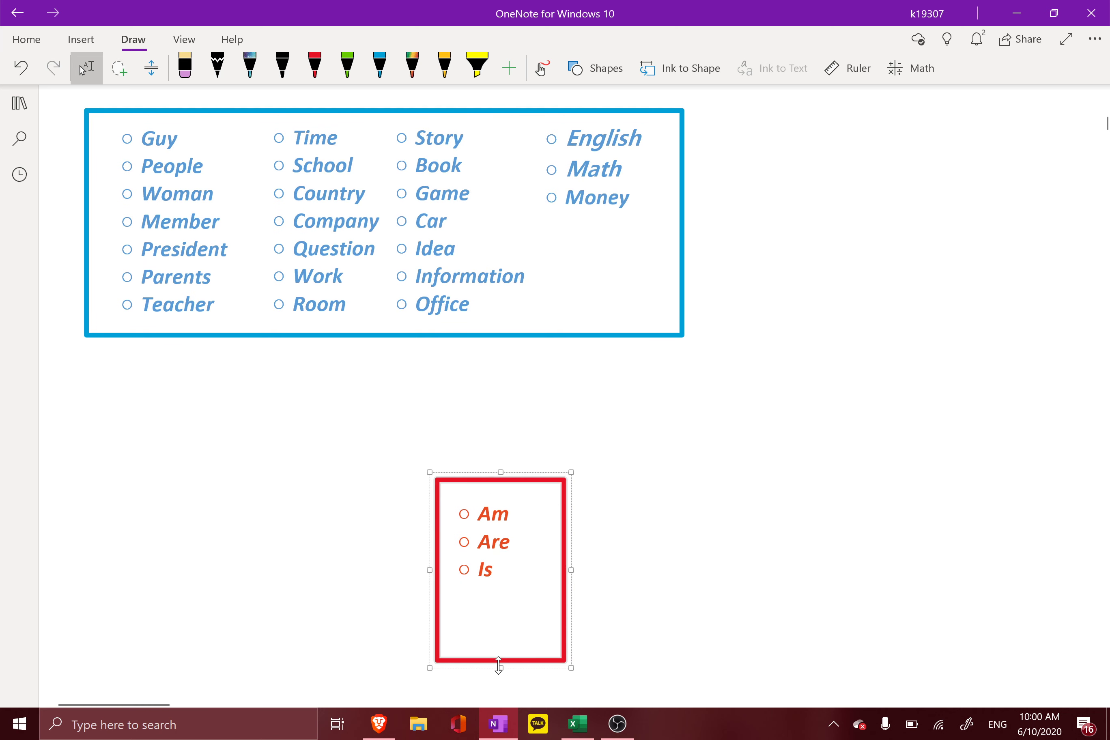
drag(492, 663, 506, 610)
click(661, 584)
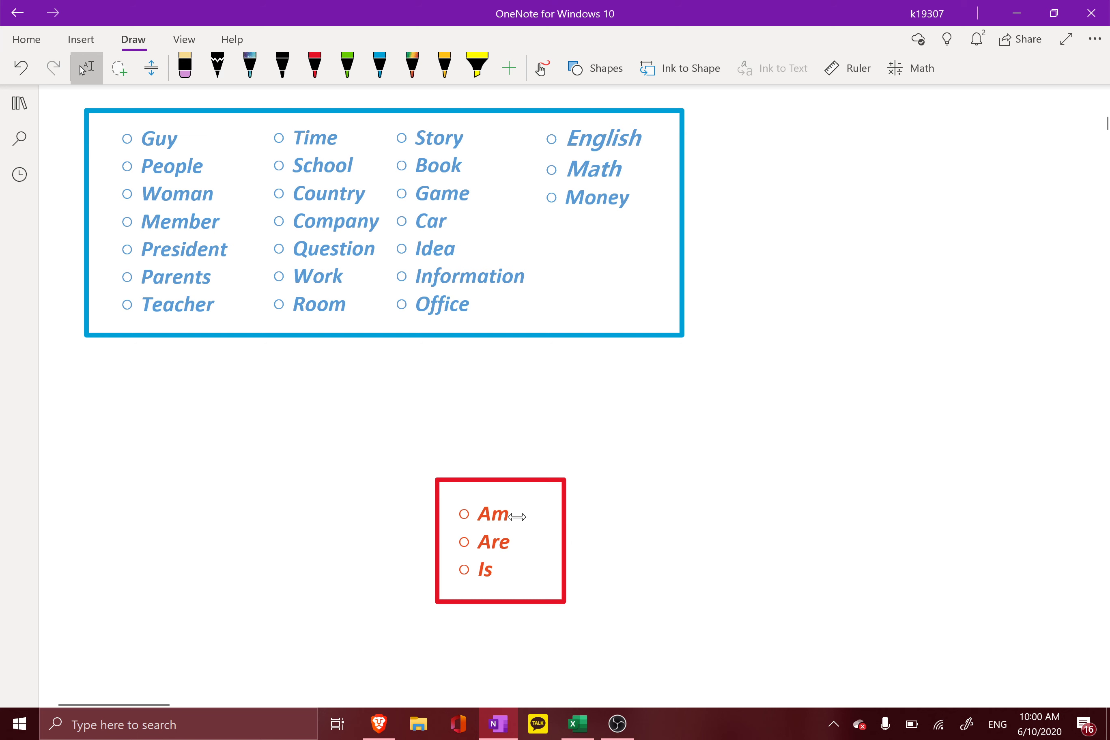
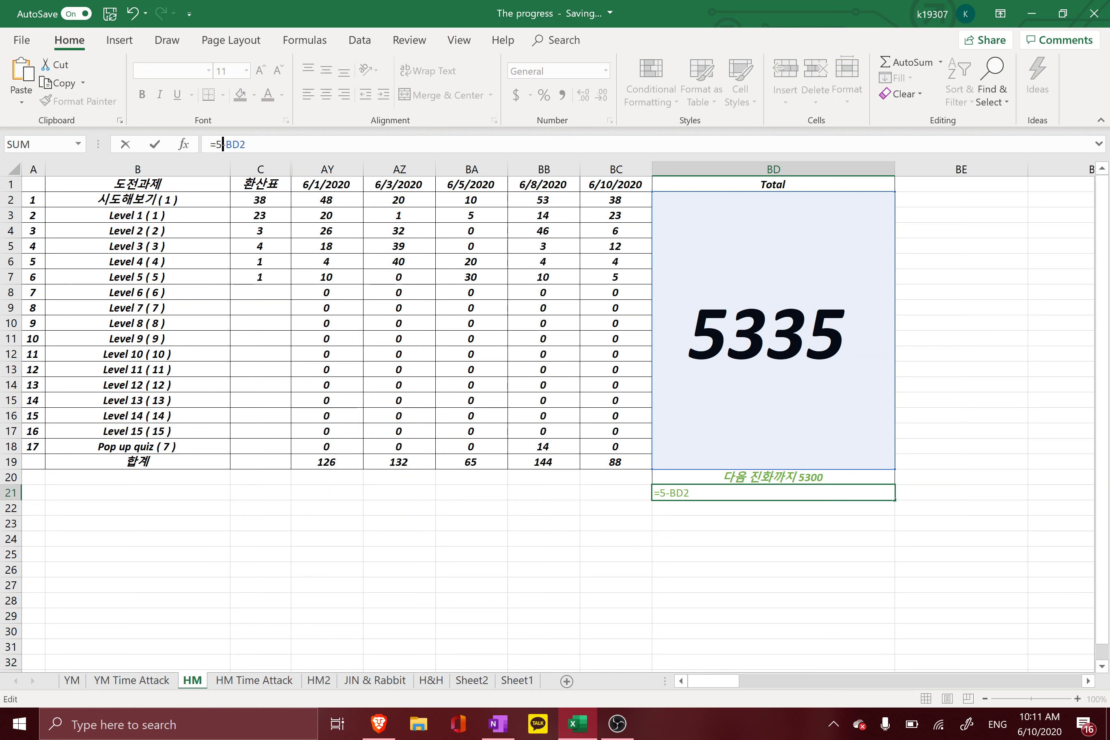
In the progress workbook in Excel, set the HM remaining-points formula in BD21 to =5600-BD2
text(5600)
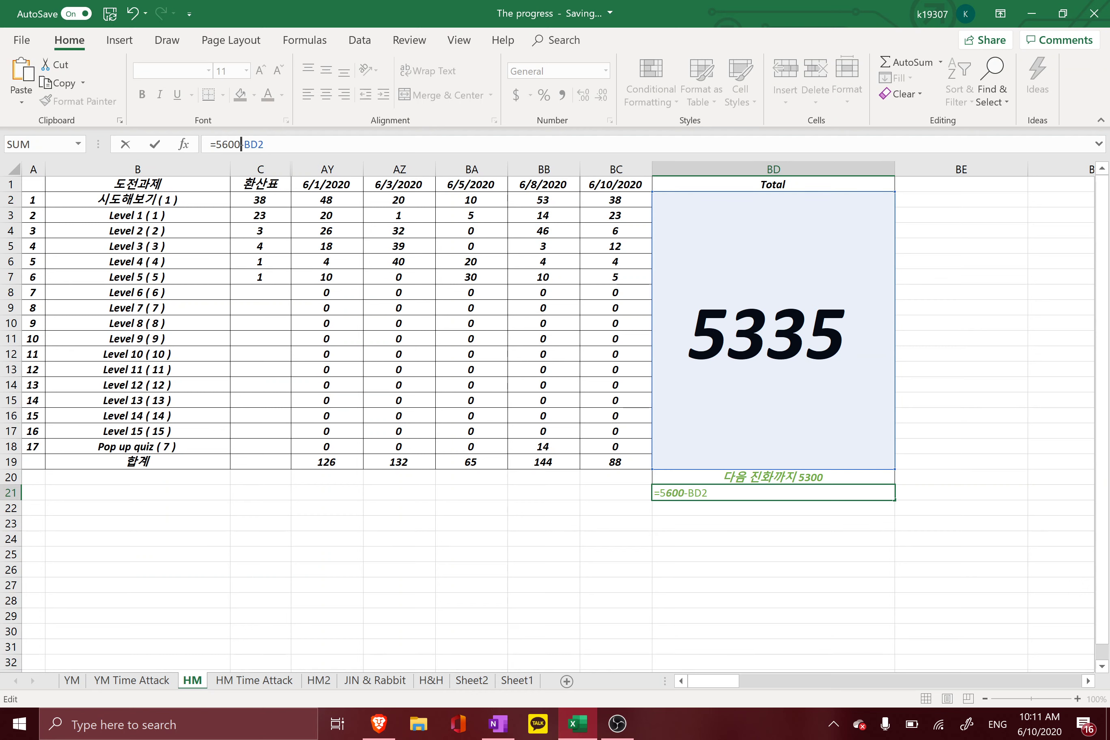
key(Return)
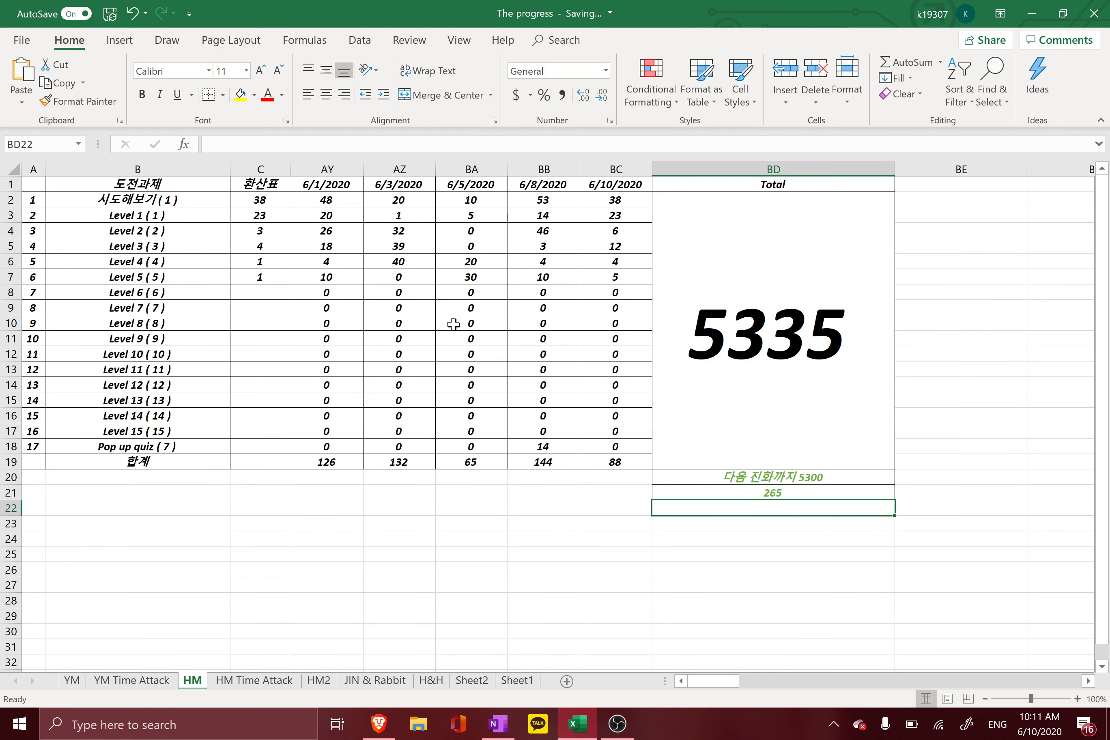
click(771, 475)
click(765, 414)
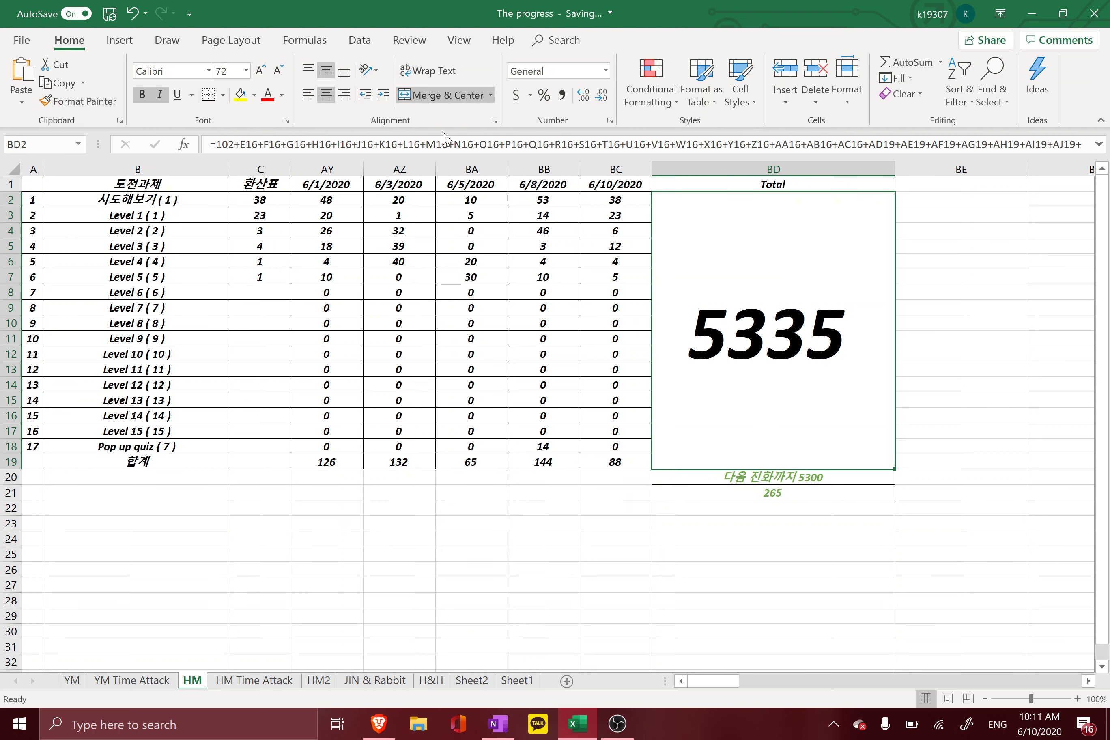
Change the next-evolution label in BD20 to 다음 진화까지 5600
click(810, 478)
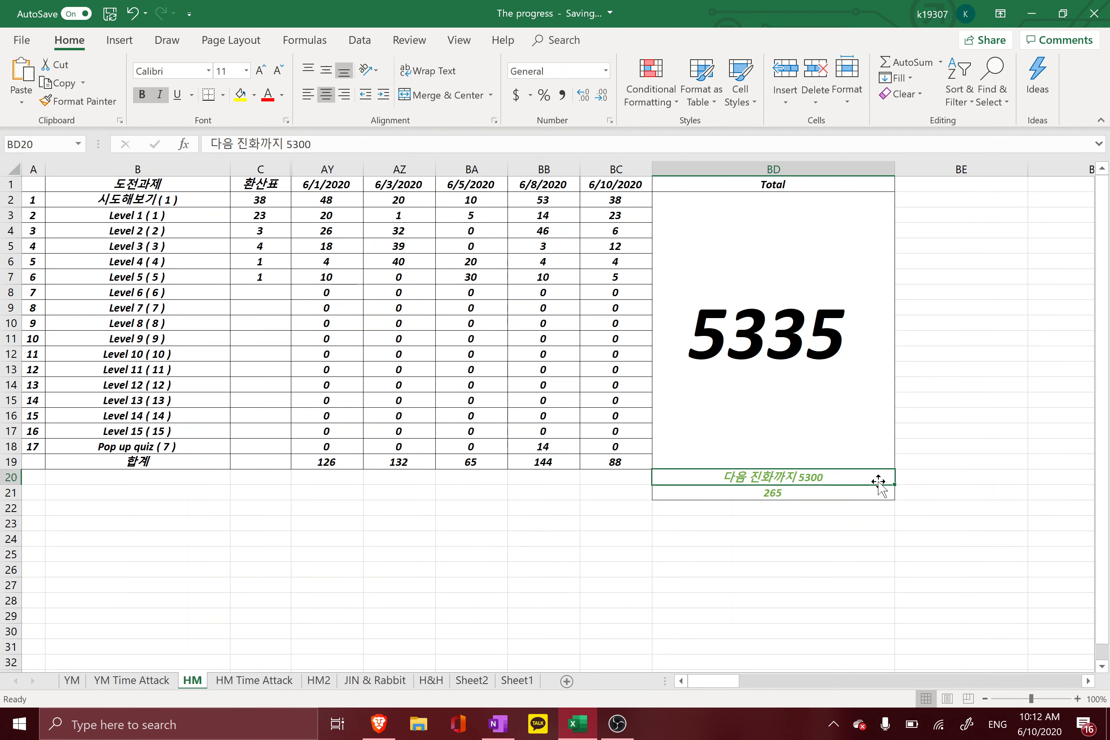
double_click(826, 478)
key(Left)
key(Left)
key(Left)
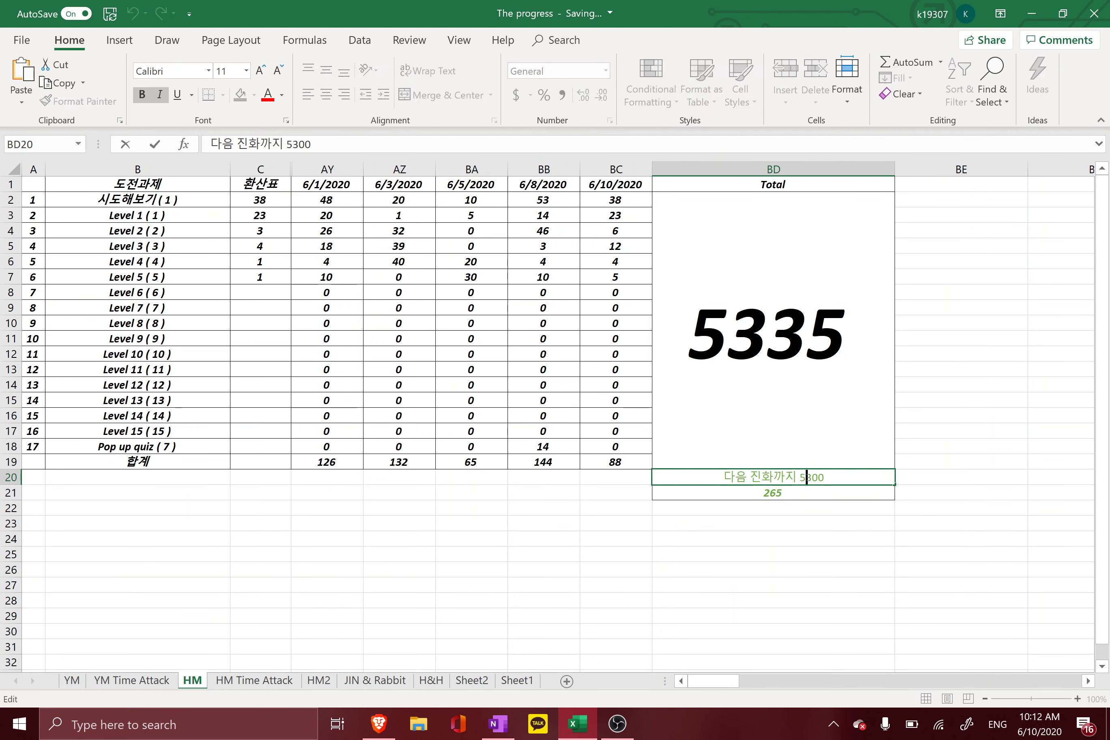
key(Delete)
text(6)
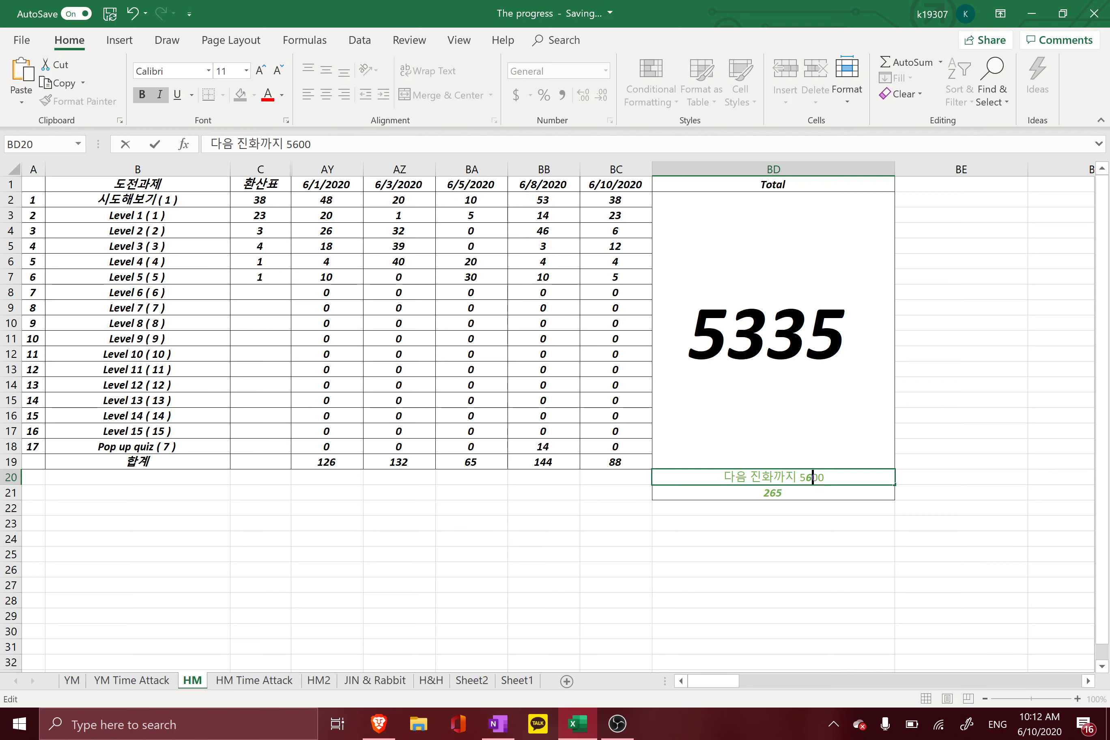
key(Return)
key(Up)
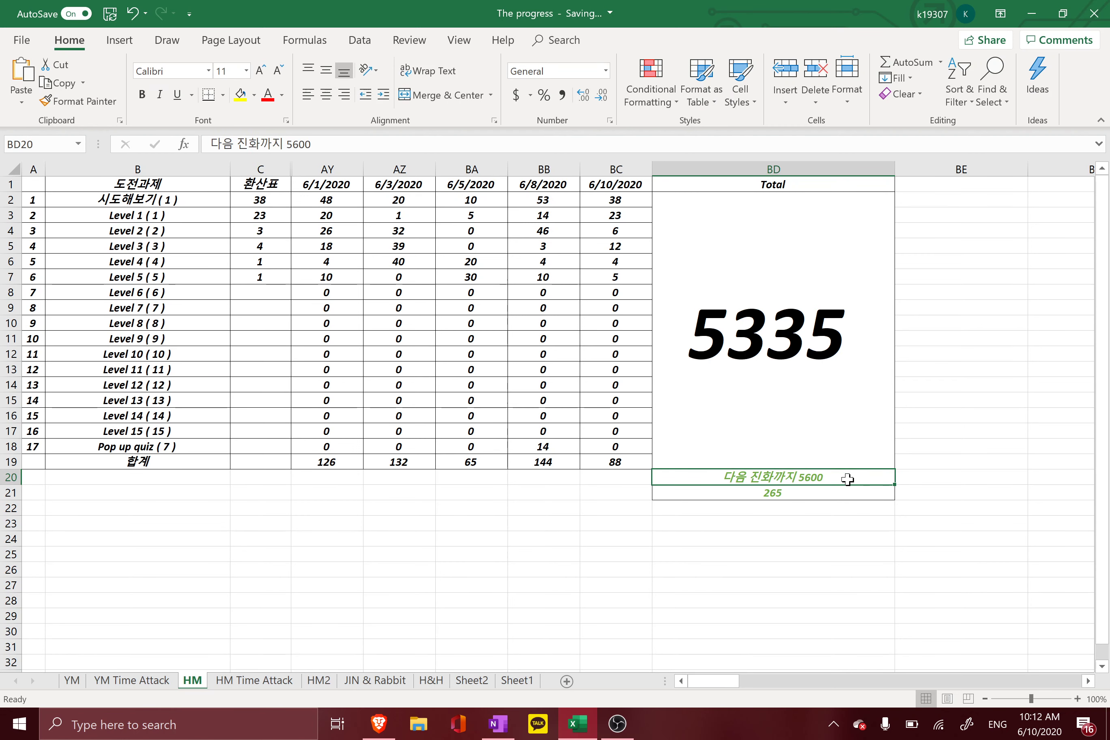
key(Down)
key(Up)
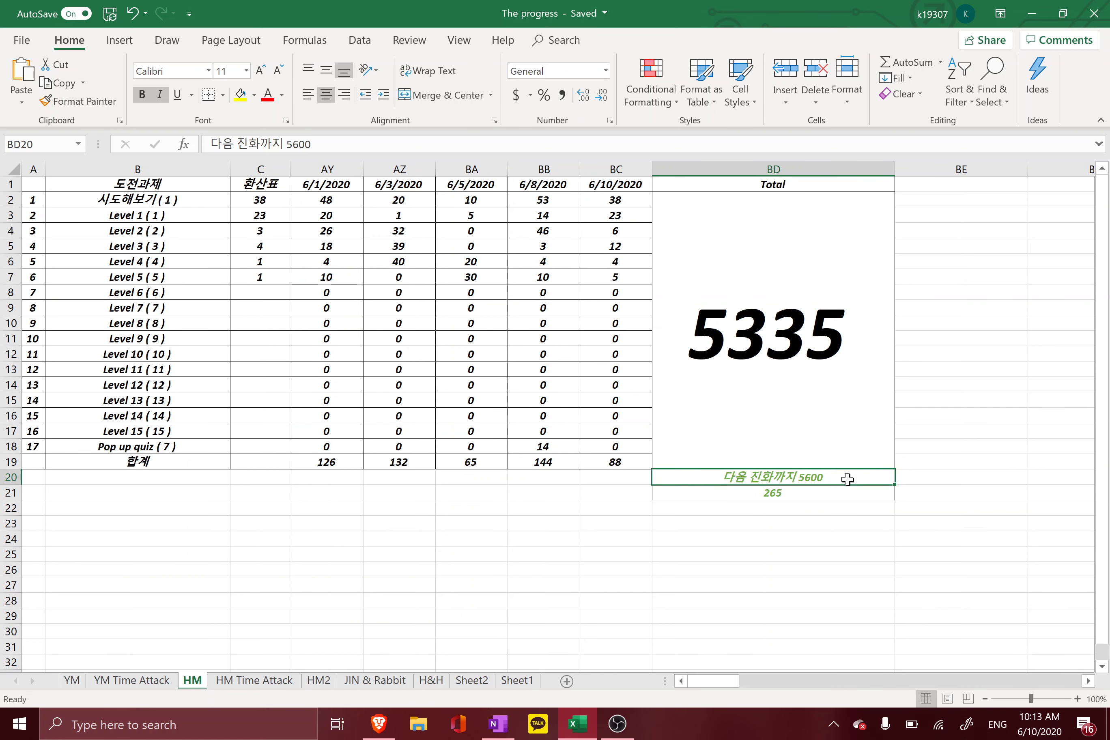
Set the 환산표 value for 시도해보기 to 39
key(Left)
key(Up)
key(Left)
key(Up)
key(Left)
key(Left)
key(Left)
key(Up)
key(Left)
key(Up)
key(Up)
key(Up)
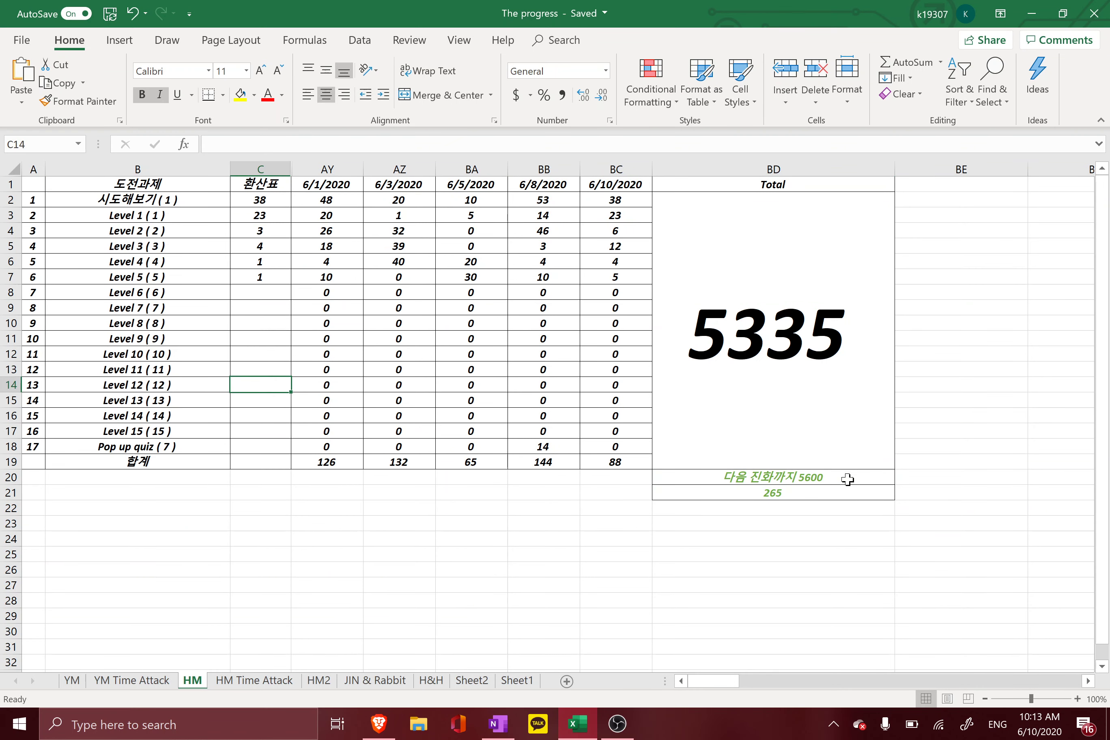
key(Up)
key(Up)
key(Up)
key(Up)
key(Up)
key(Up)
key(Up)
key(Up)
key(Up)
key(Up)
key(Up)
key(Up)
key(Up)
key(Down)
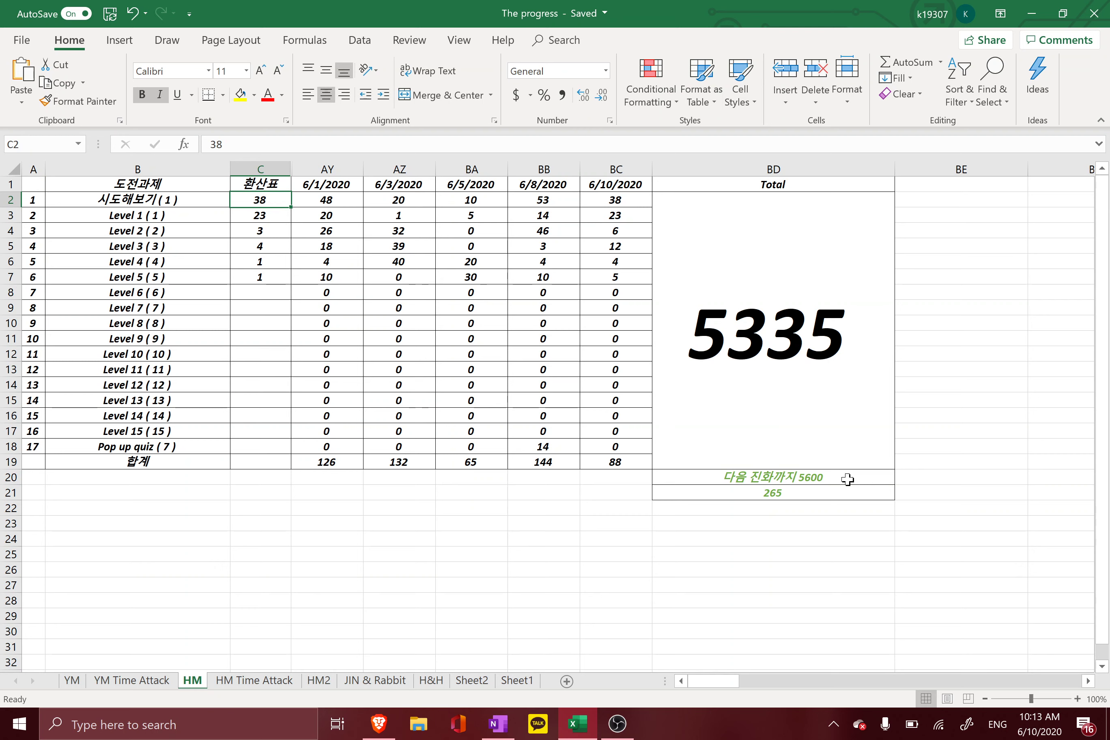
text(39)
key(Return)
Enter 1 as the 환산표 value for Pop up quiz
key(Down)
key(Down)
key(Down)
key(Down)
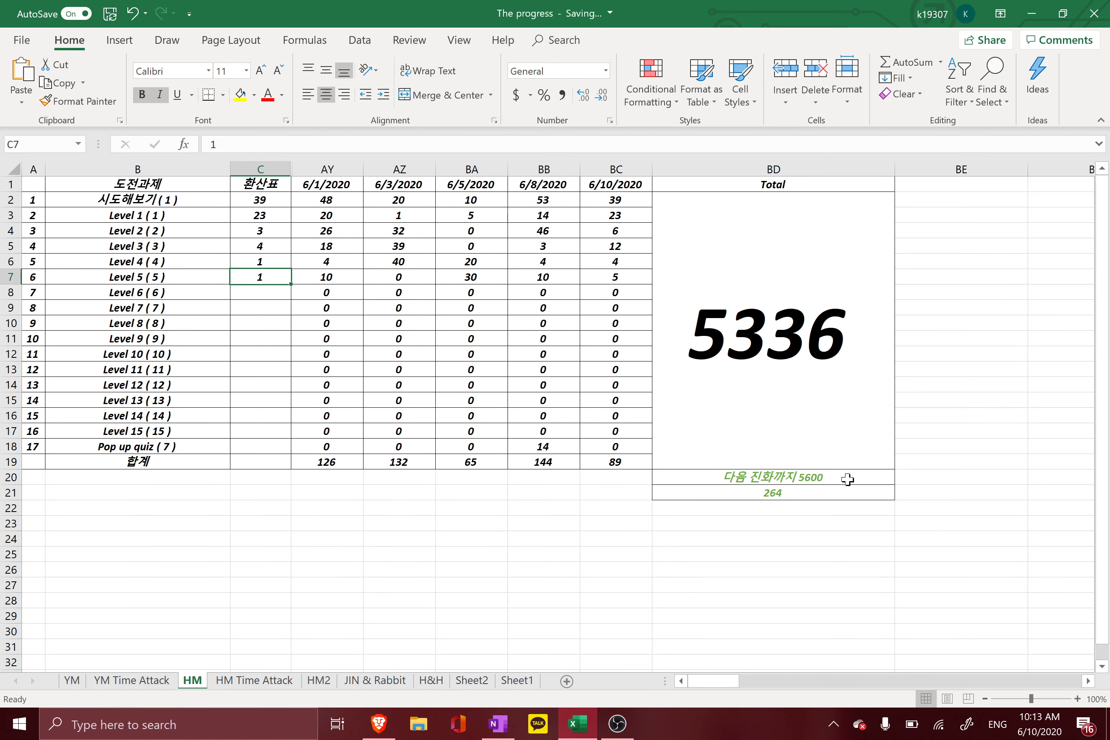
key(Down)
key(Down)
key(Down)
key(Down)
key(Down)
key(Down)
key(Down)
key(Down)
key(Down)
key(Down)
key(Down)
text(1)
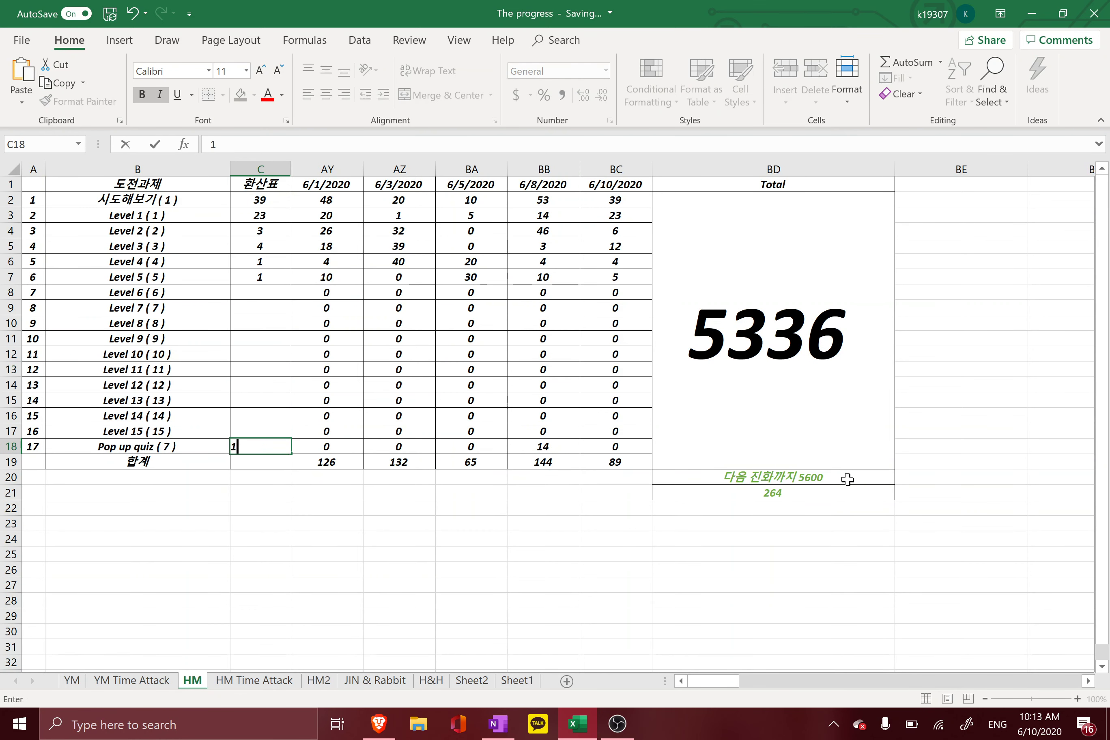
key(Return)
key(Up)
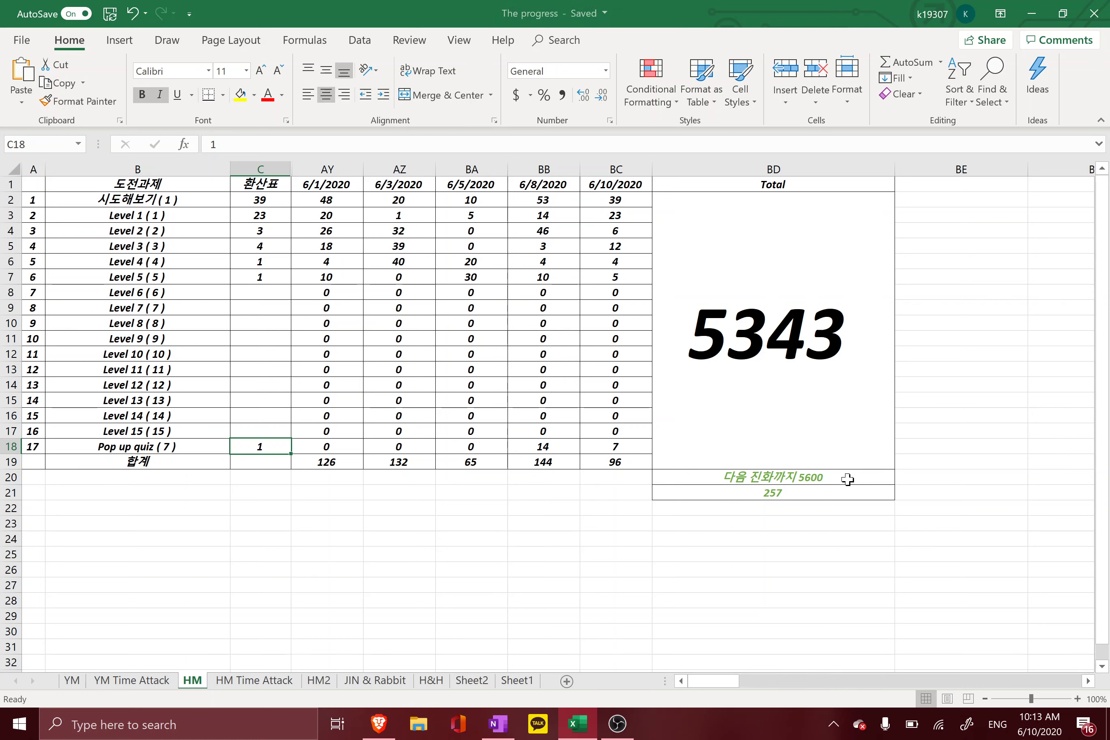
Set the 환산표 value for 시도해보기 to 40
key(Up)
key(Up)
key(Up)
key(Up)
key(Up)
key(Up)
key(Up)
key(Up)
key(Up)
key(Up)
key(Up)
key(Up)
key(Up)
key(Up)
key(Up)
key(Up)
text(40)
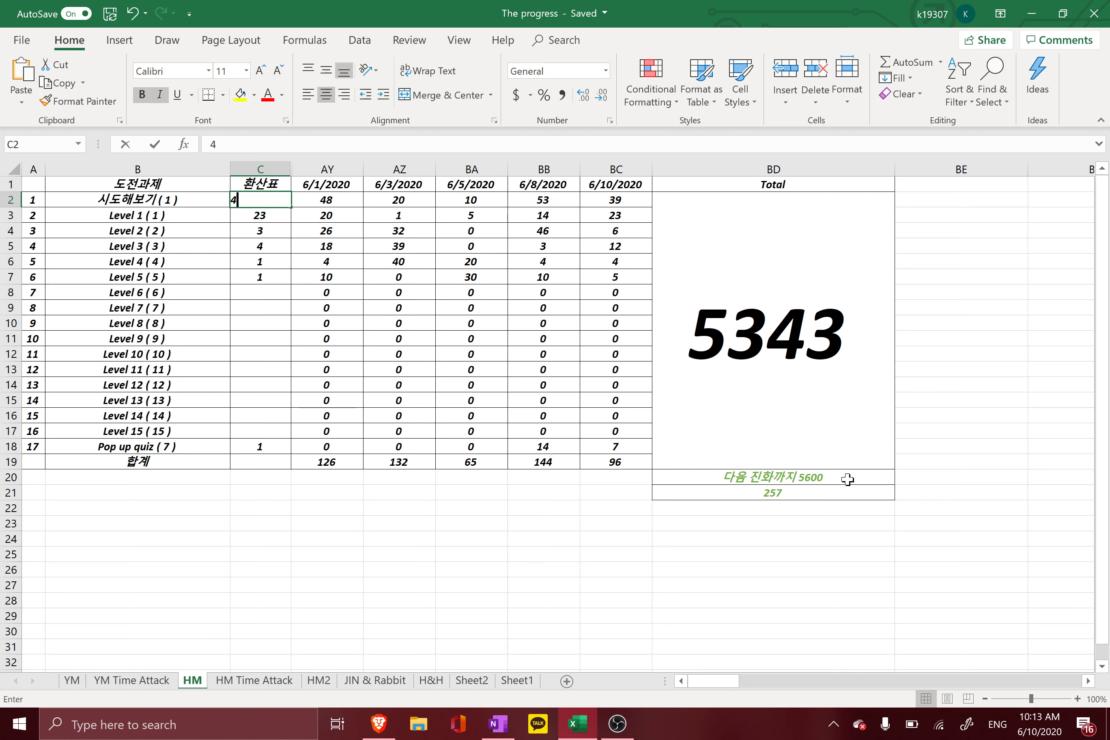
key(Return)
Set the 환산표 value for Pop up quiz to 2
key(Down)
key(Down)
key(Down)
key(Down)
key(Down)
key(Down)
key(Down)
key(Down)
key(Down)
key(Down)
key(Down)
key(Down)
key(Down)
key(Down)
key(Down)
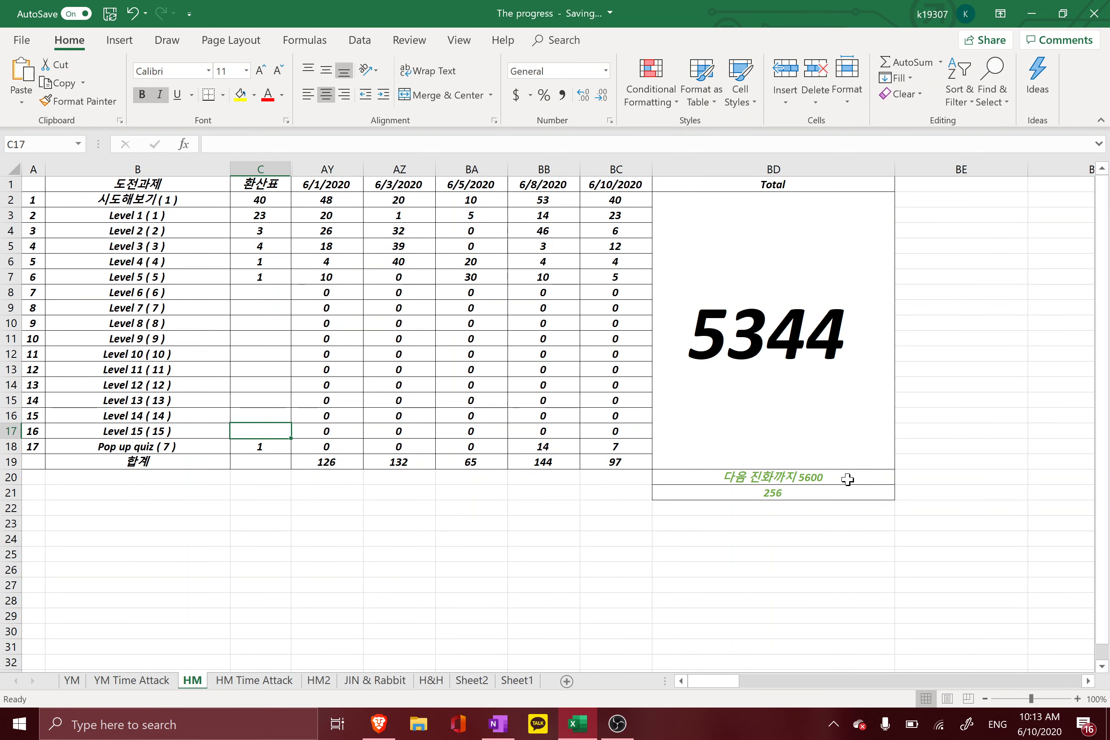
text(1)
key(BackSpace)
text(2)
key(Return)
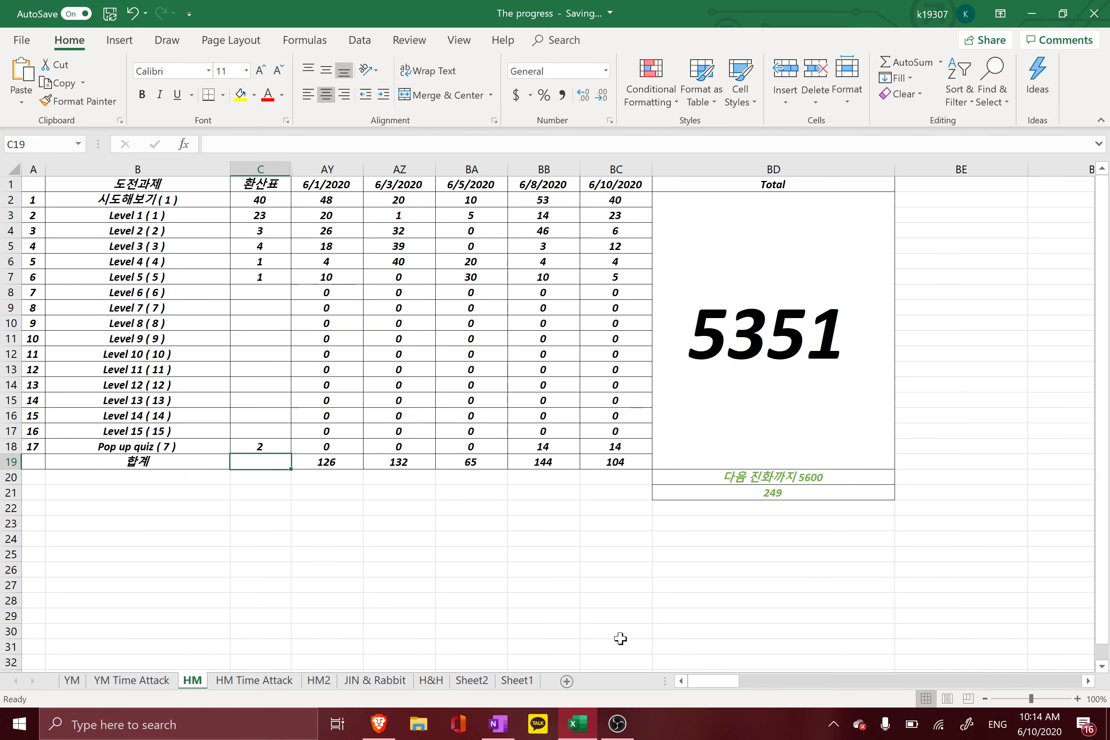
Open the YM sheet and check its Pop up quiz entries and the Total cell
click(75, 685)
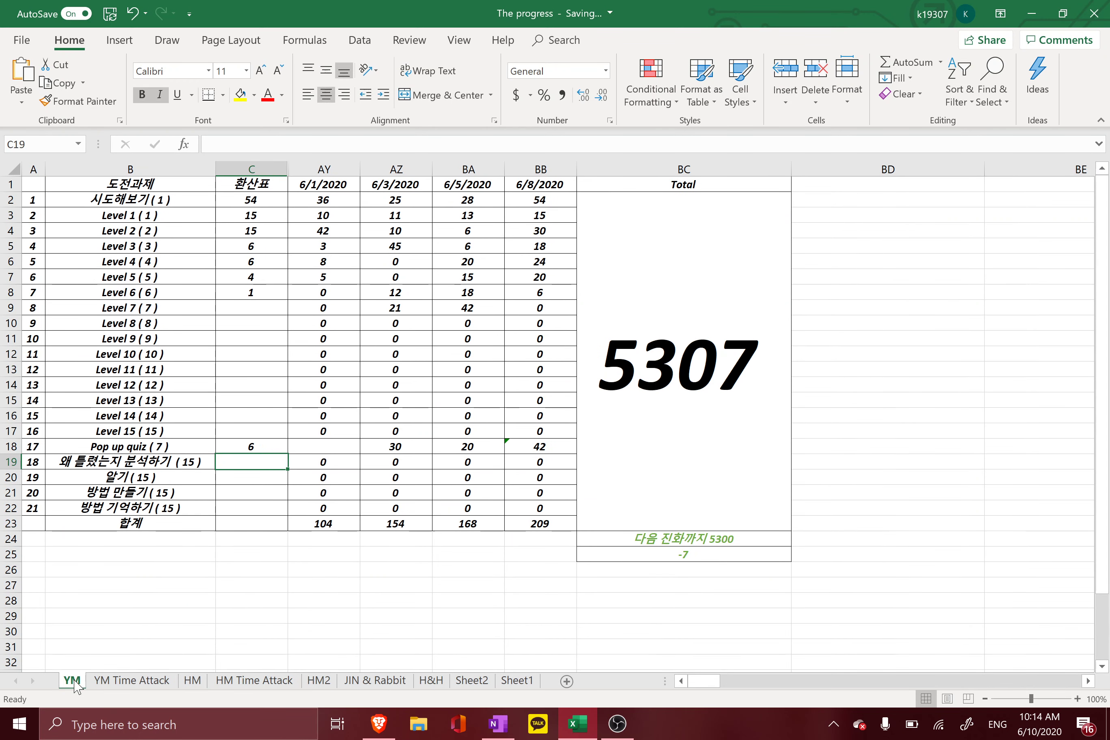
click(255, 446)
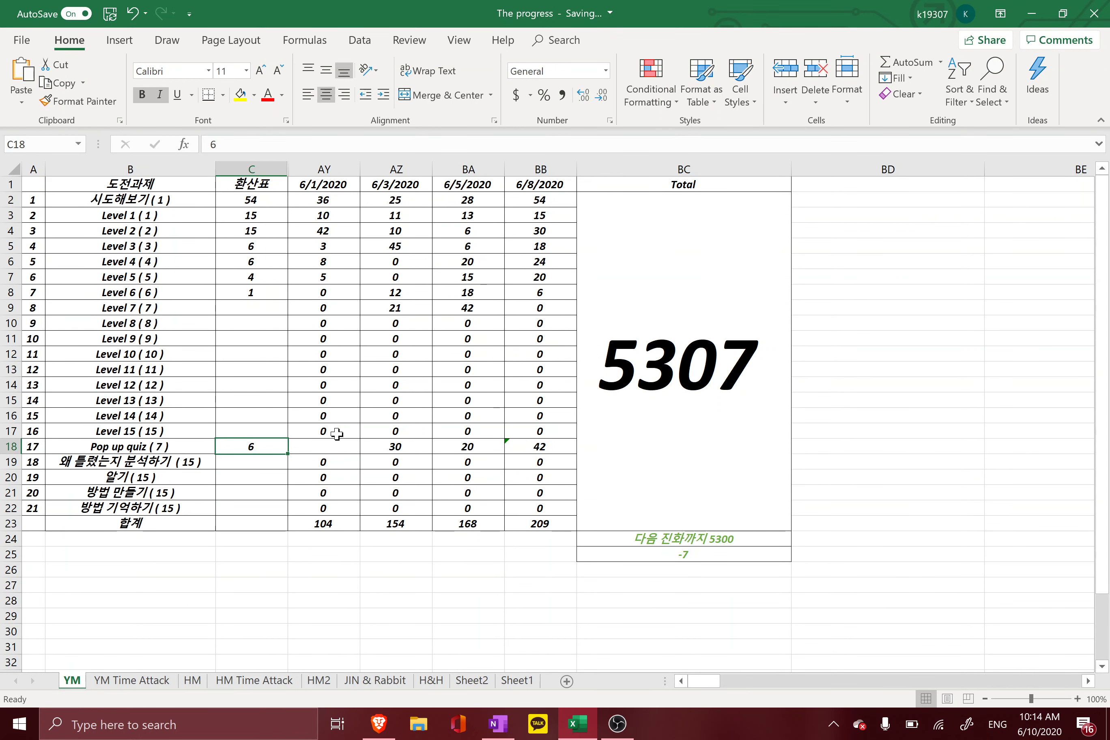
click(526, 445)
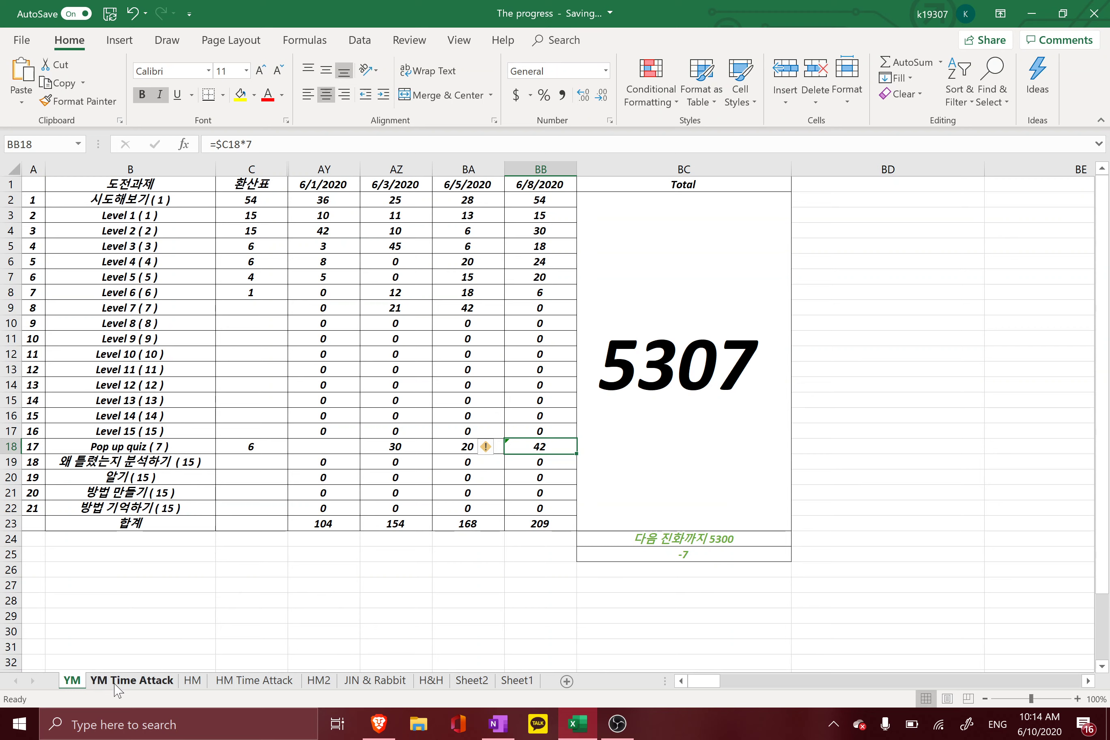
click(668, 416)
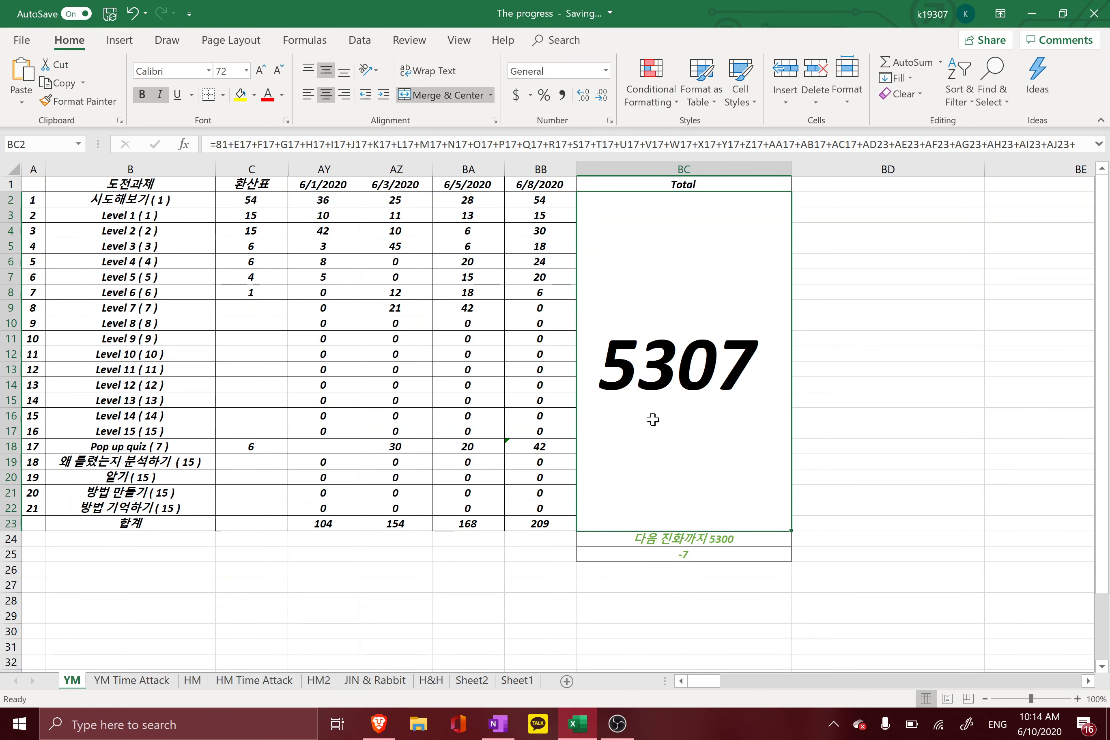
Return to the HM sheet and check the Total cell
click(213, 681)
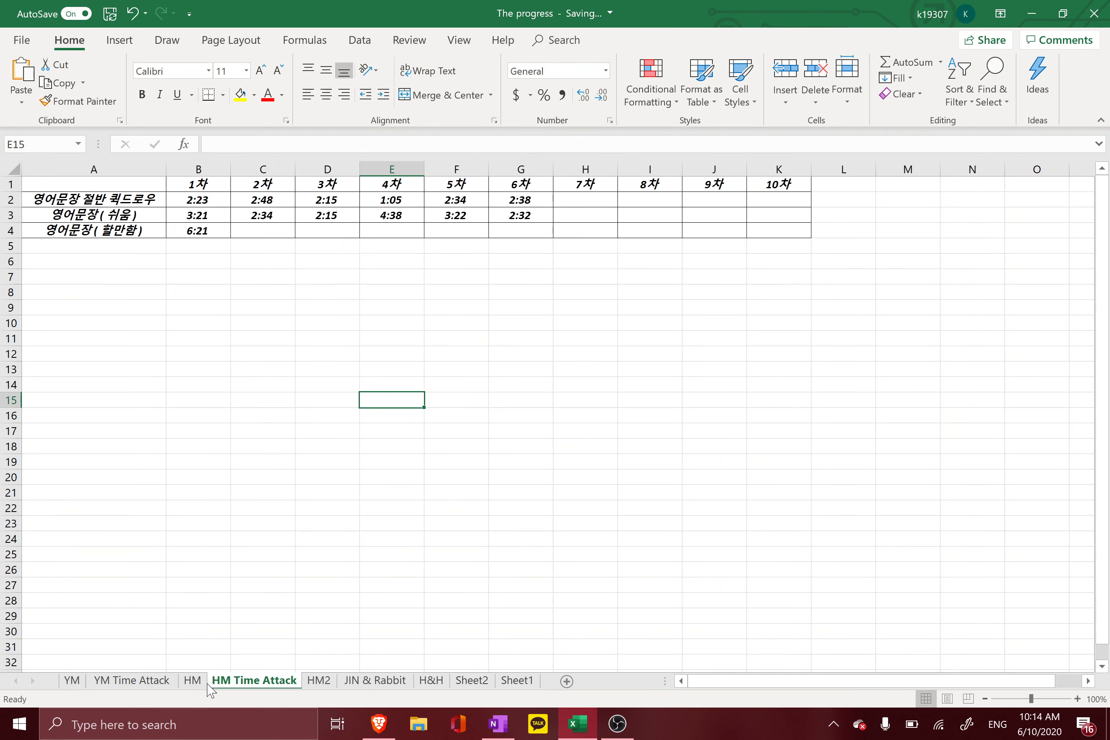
click(193, 683)
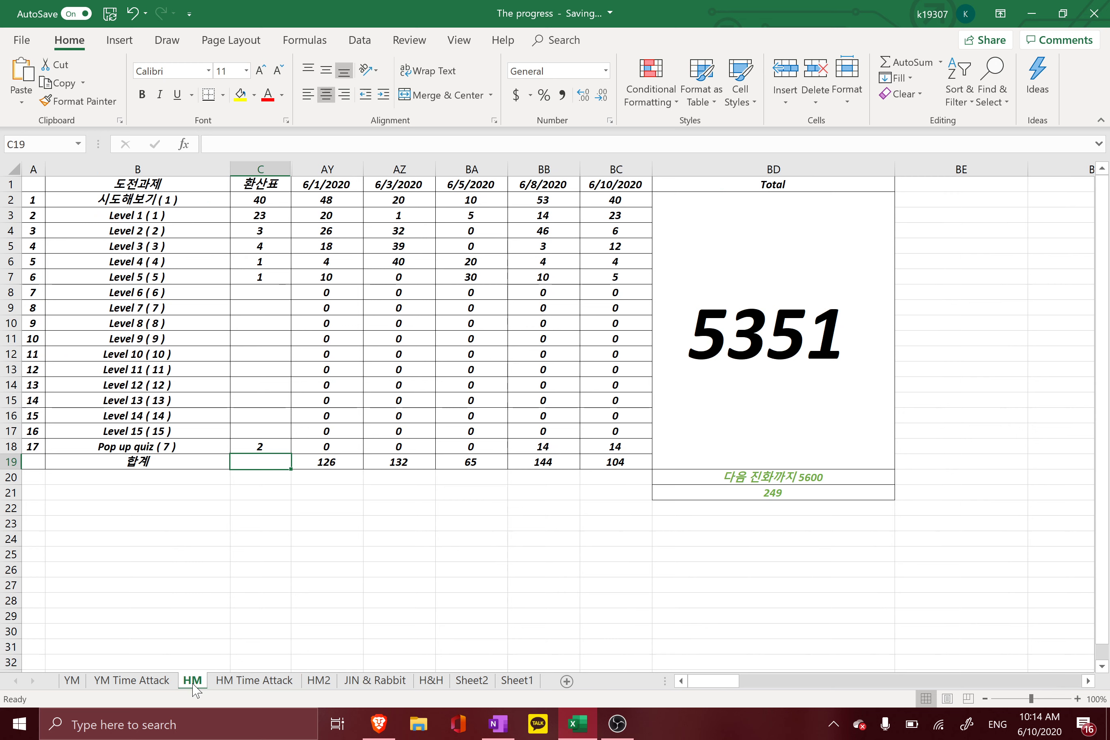
click(741, 442)
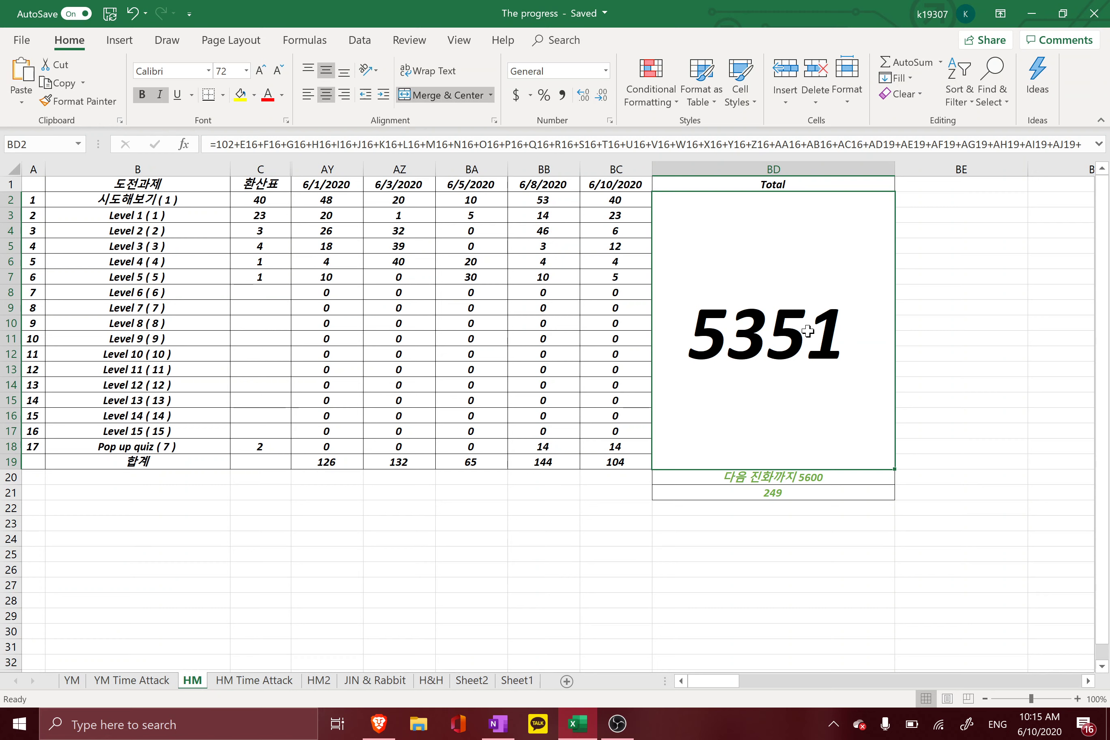
Set the 환산표 value for 시도해보기 to 41
key(Left)
key(Left)
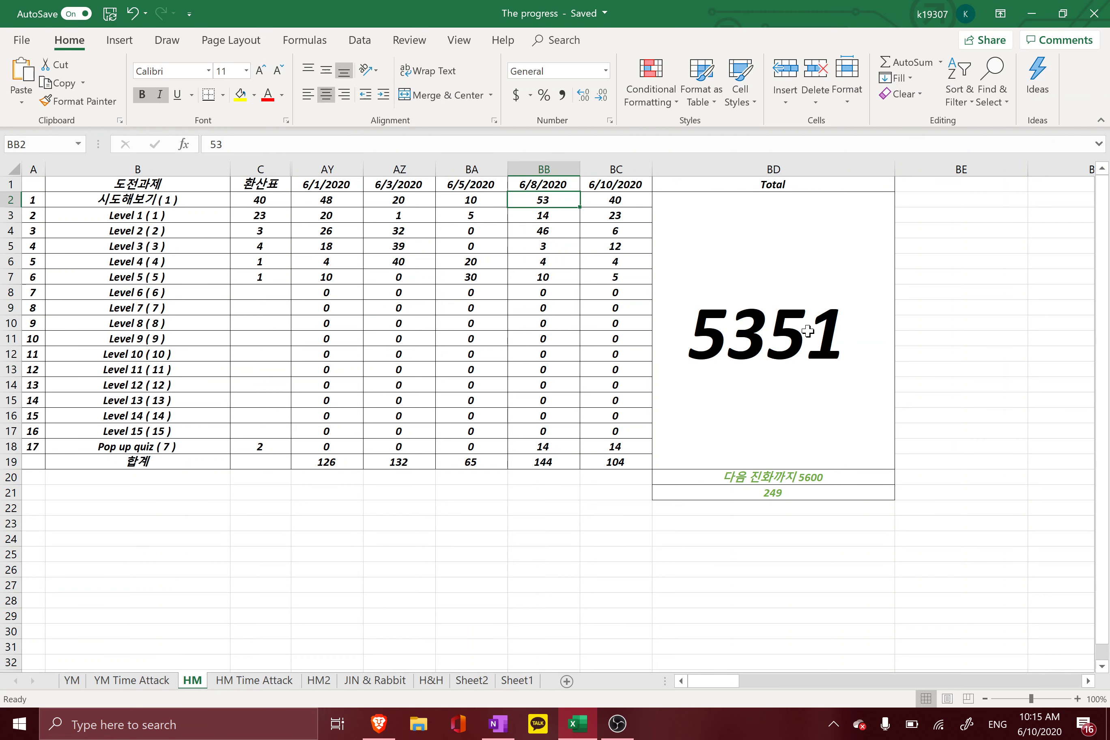
key(Left)
key(Left)
key(Left)
key(Left)
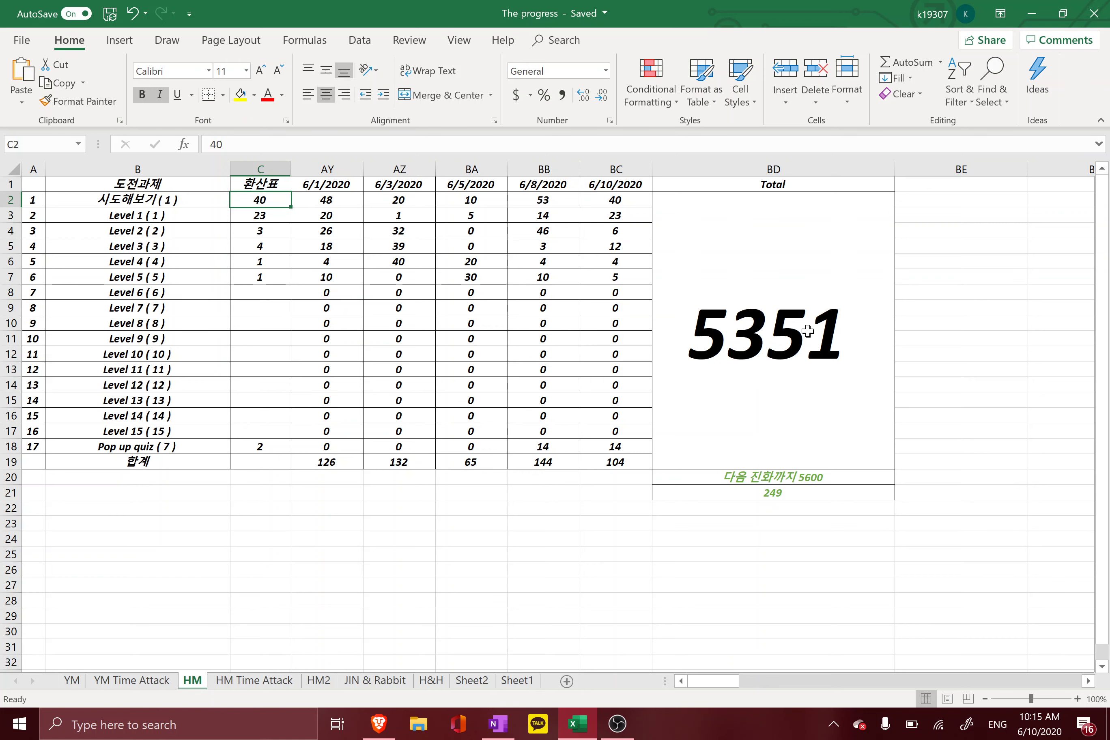
text(41)
key(ctrl+Return)
Set the 환산표 value for Level 2 to 4
key(Down)
key(Down)
key(Left)
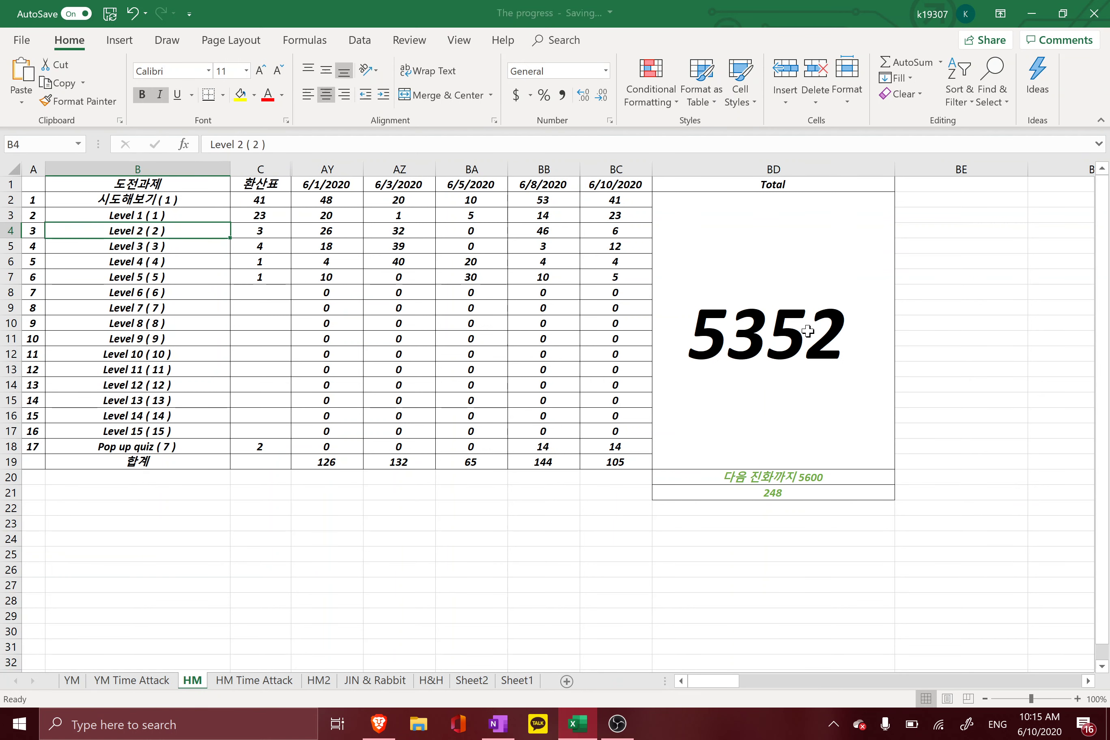
key(Down)
key(Up)
key(Right)
text(4)
key(Return)
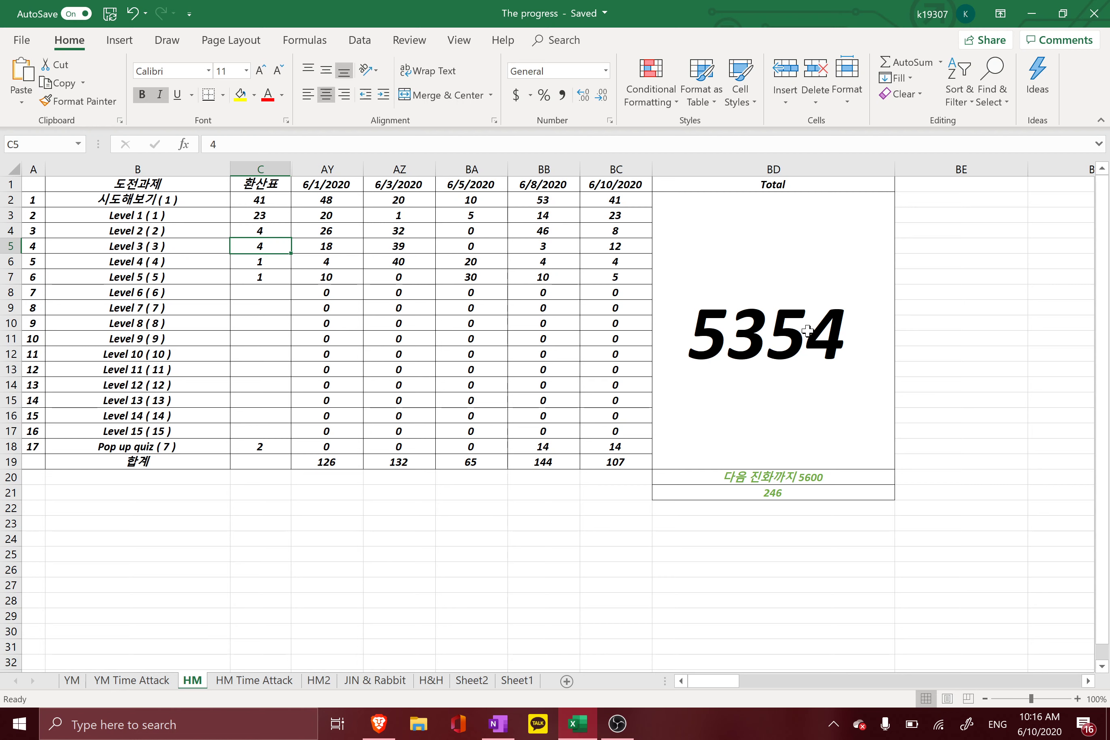
Set the 환산표 value for 시도해보기 to 42
key(Up)
key(Left)
key(Up)
key(Up)
key(Right)
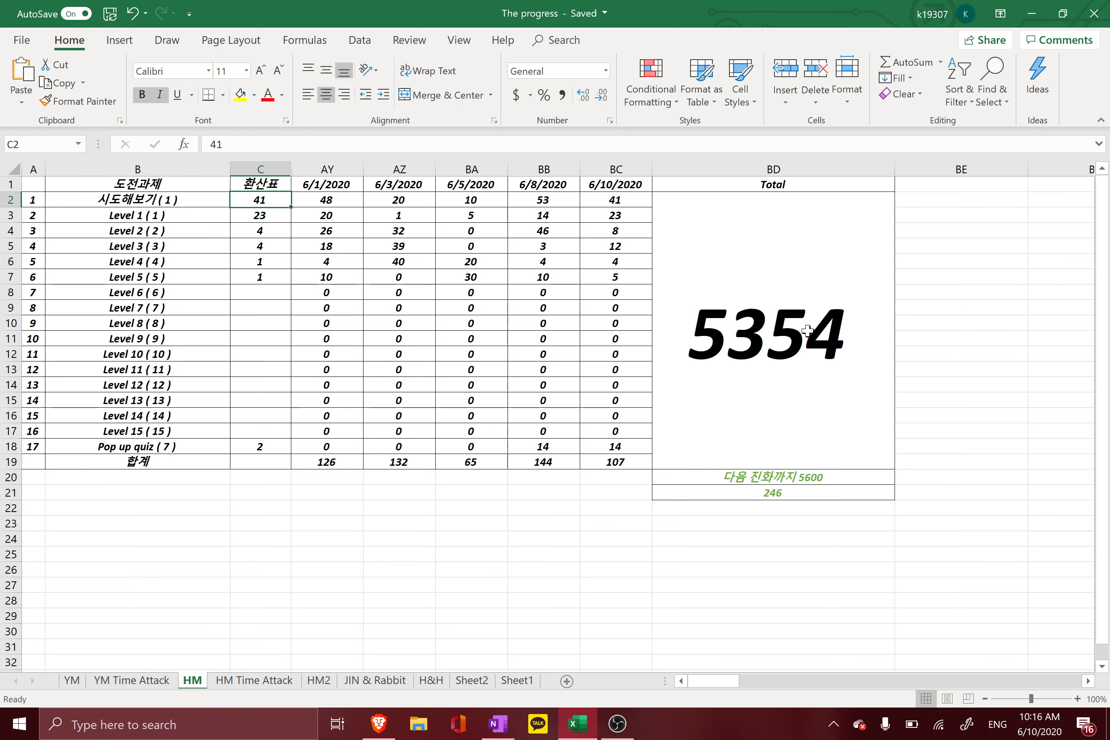
text(42)
key(Return)
Set the 환산표 value for Level 2 to 5
key(Down)
key(Left)
key(Right)
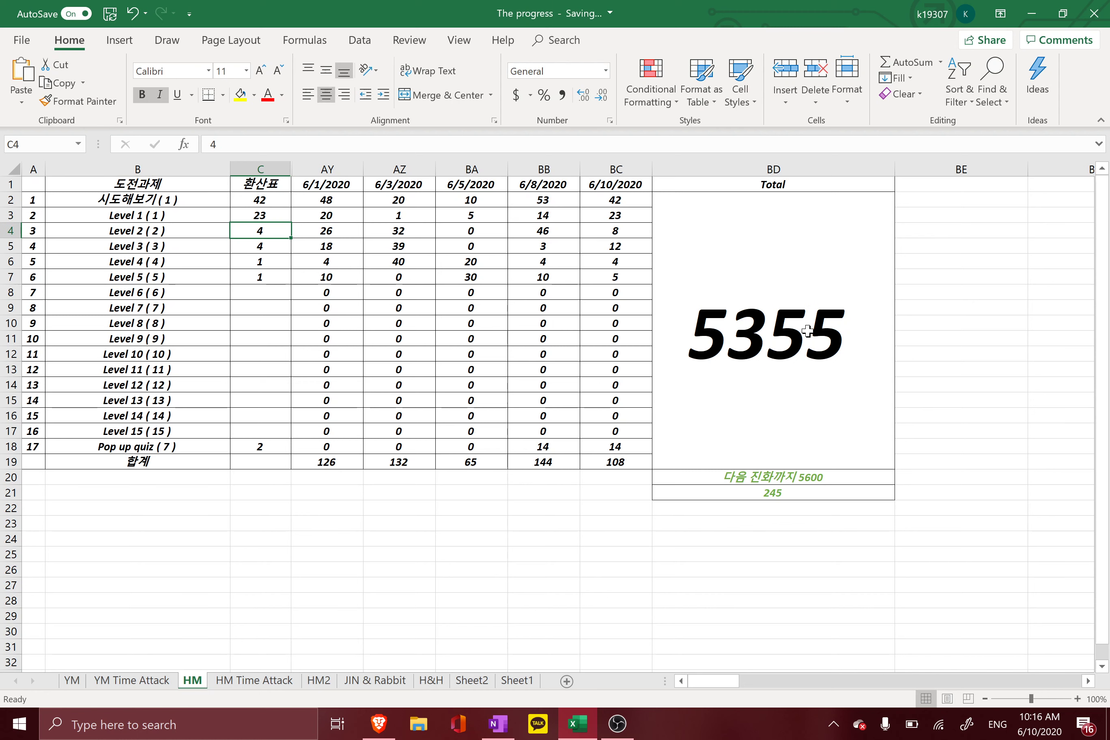
text(5)
key(Return)
key(Up)
key(Down)
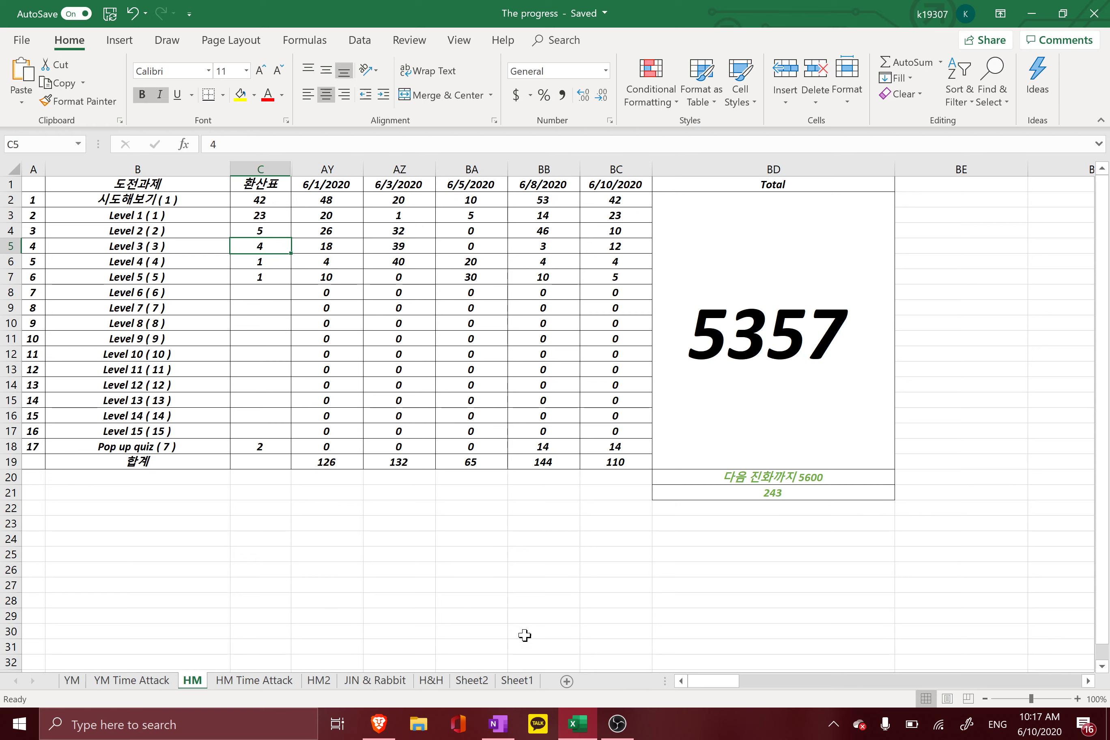
Switch to the Brave browser and open the Daum dictionary site (alldic.daum.net) in a new tab
click(368, 730)
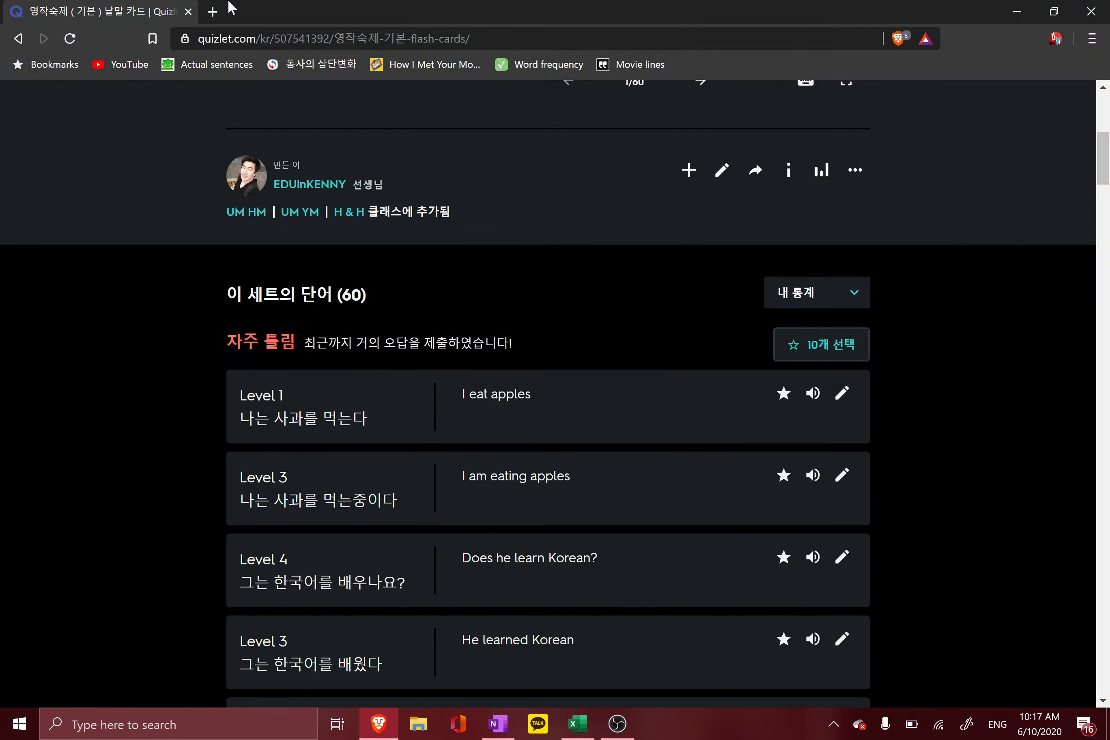
click(212, 12)
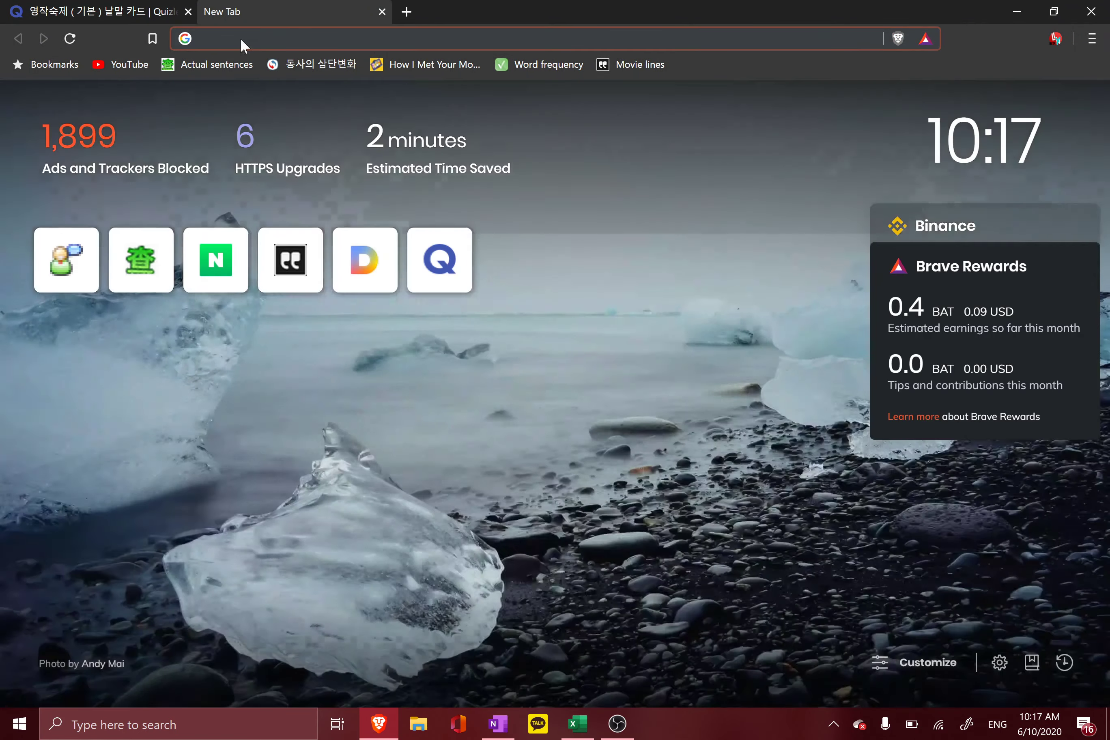
text(all)
key(Return)
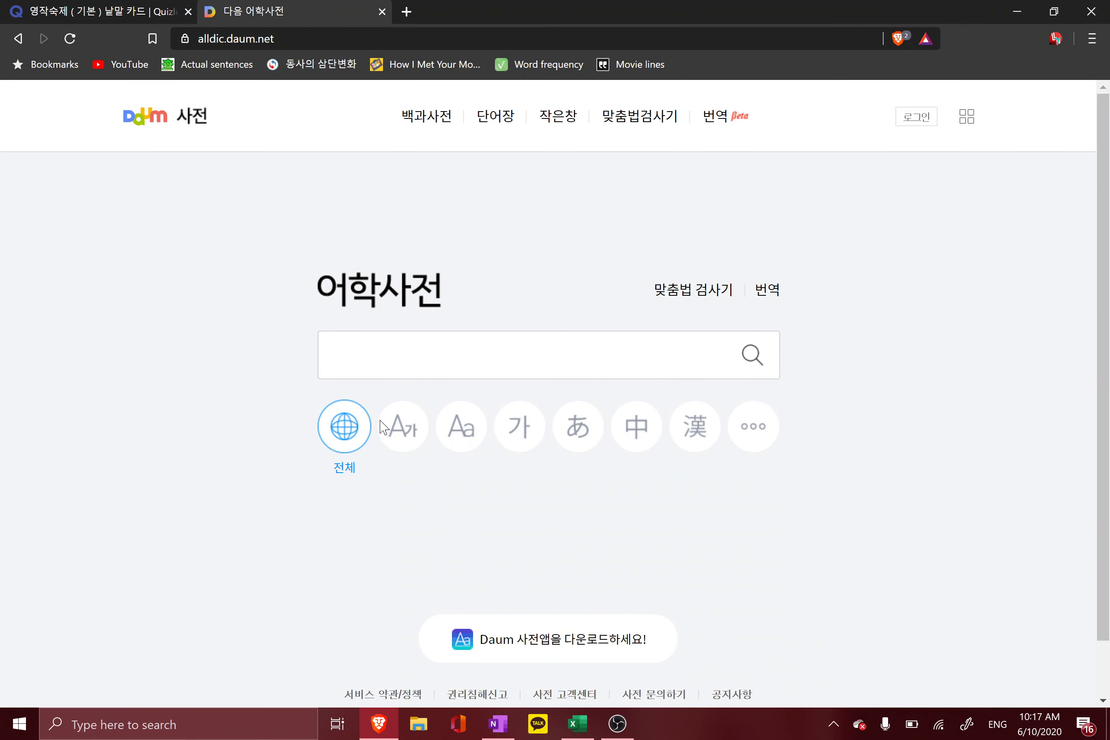
Look up the word "bitter" in the English dictionary
click(402, 427)
click(525, 354)
text(bi)
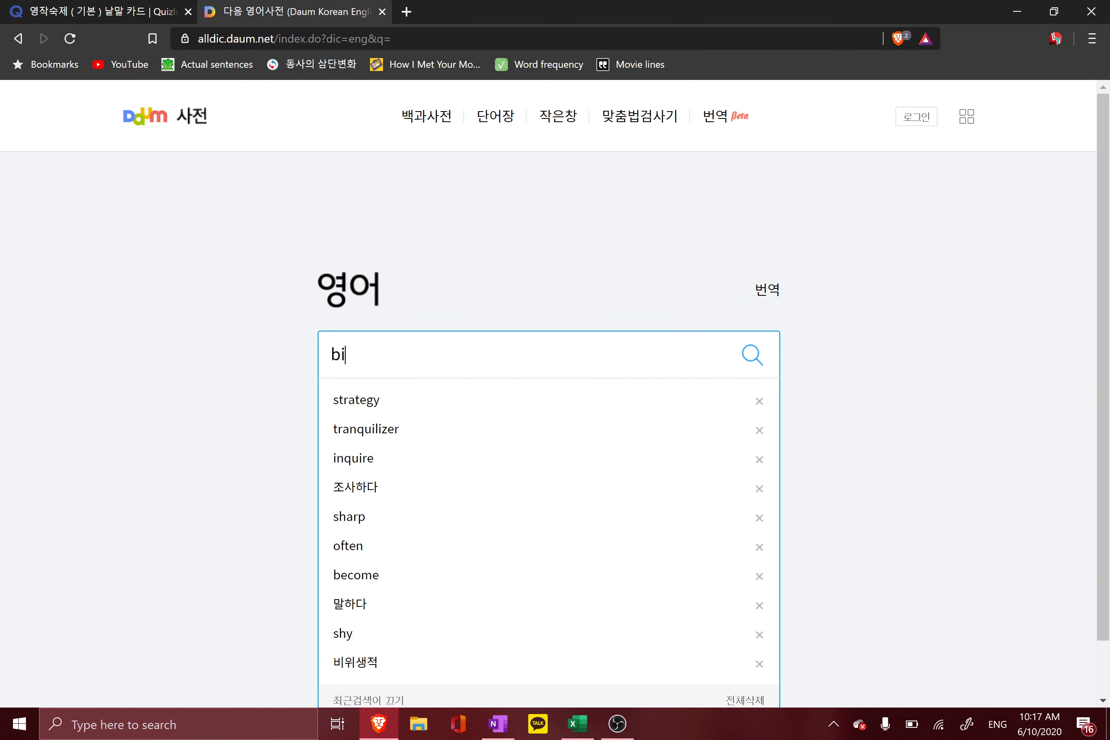
text(tter)
key(Return)
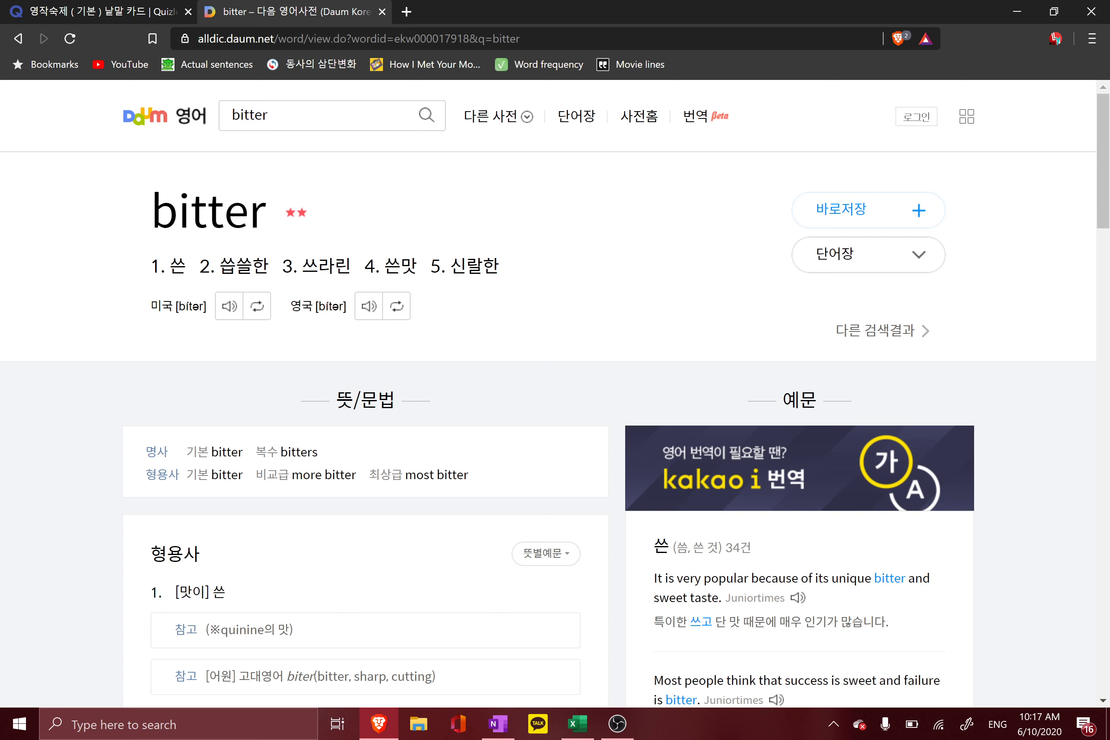
Switch back to the Excel progress sheet and set the 환산표 value for 시도해보기 to 43
key(alt+Tab)
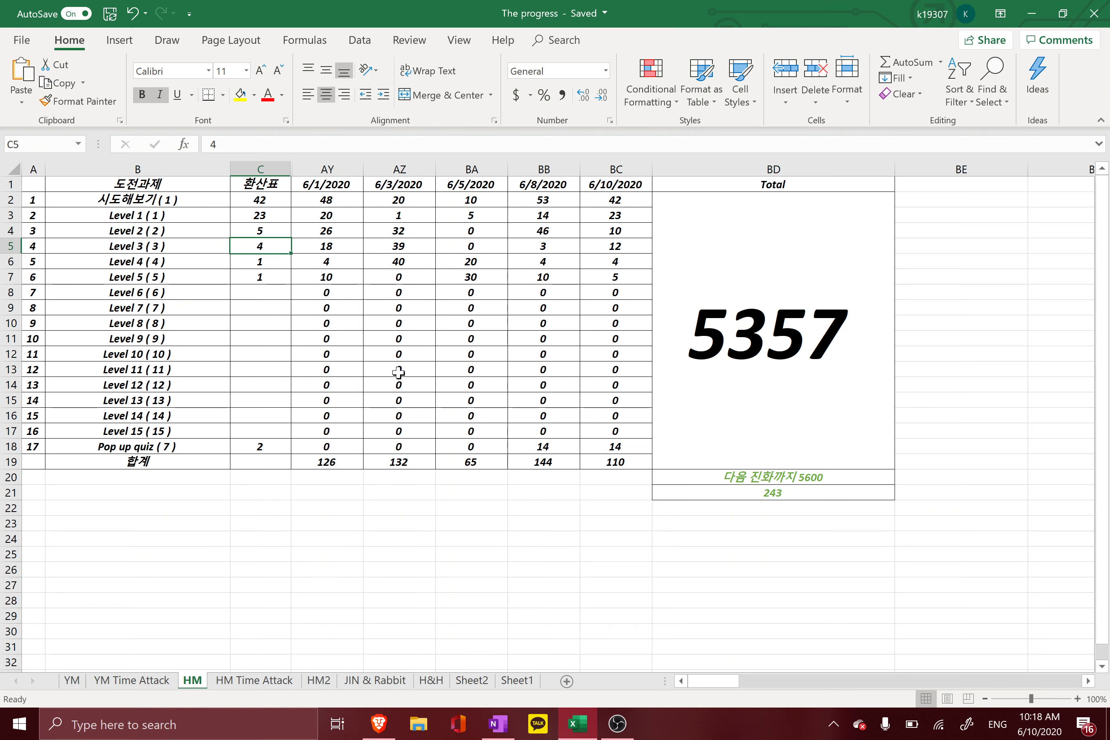
key(Up)
key(Up)
key(Up)
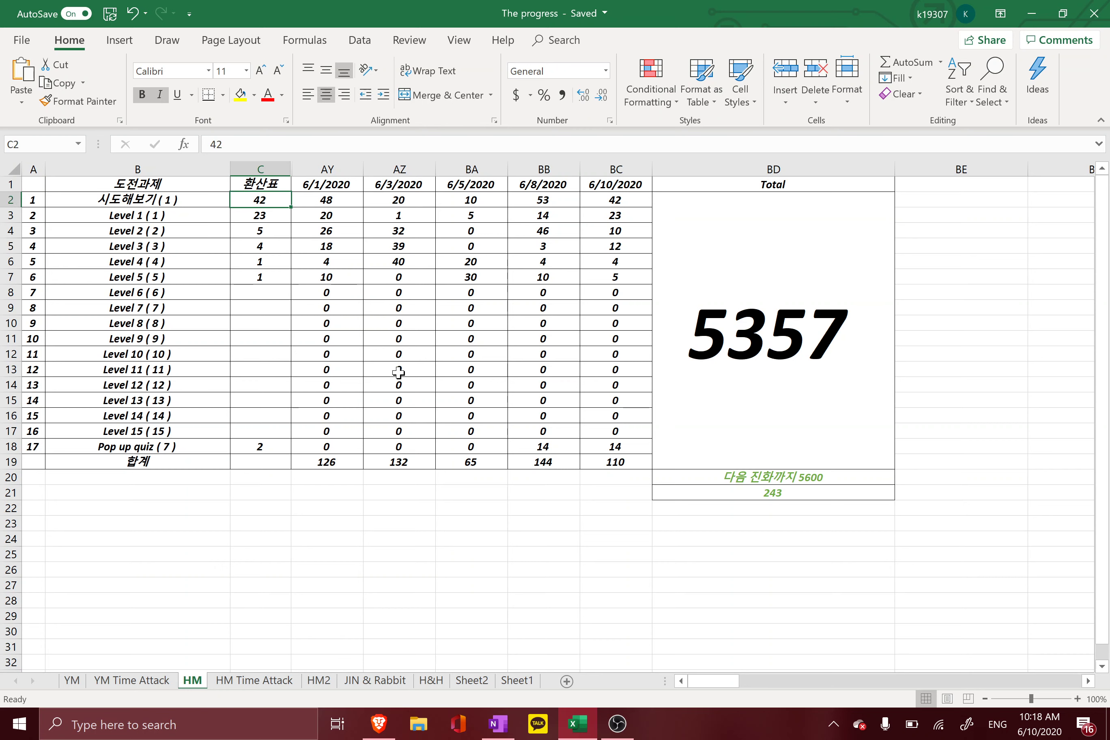
text(43)
key(Return)
Set the 환산표 value for Level 2 to 6
key(Down)
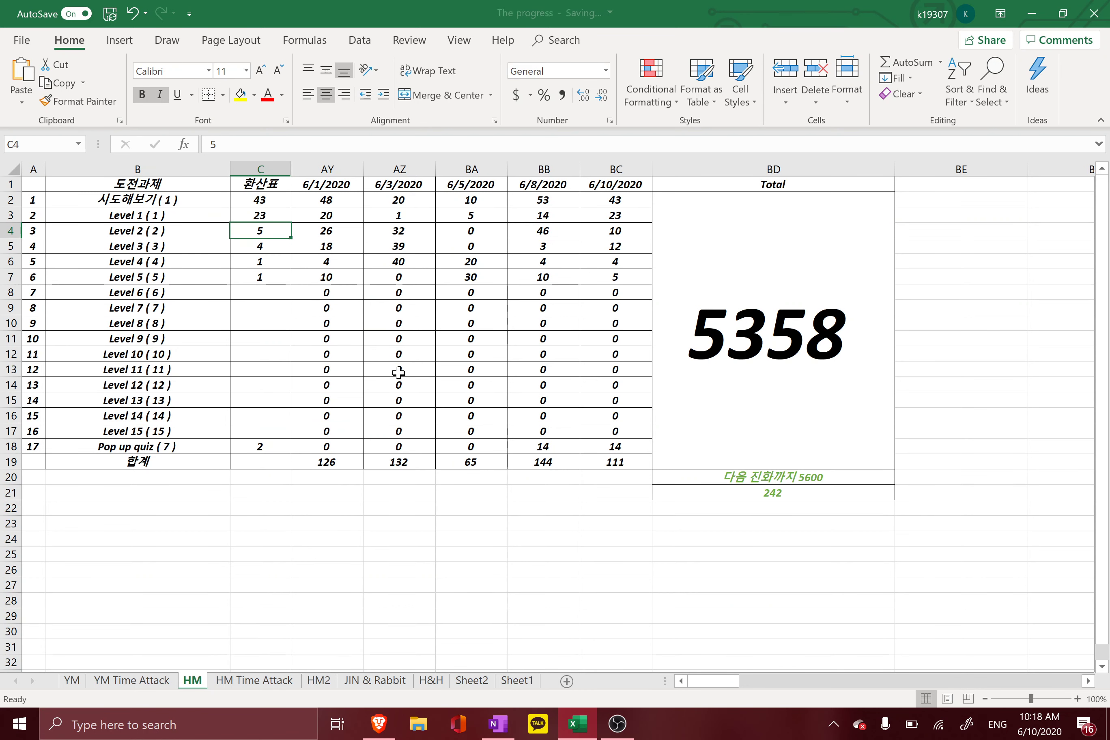
key(Left)
key(Right)
key(Left)
key(Right)
text(6)
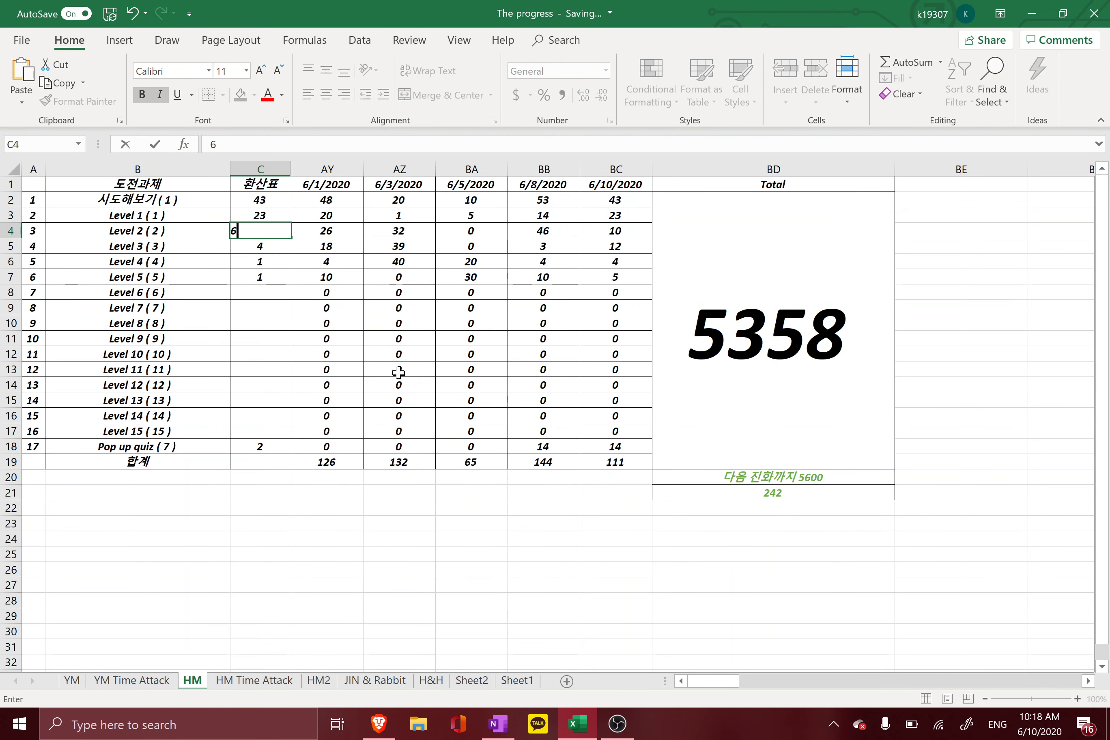
key(Return)
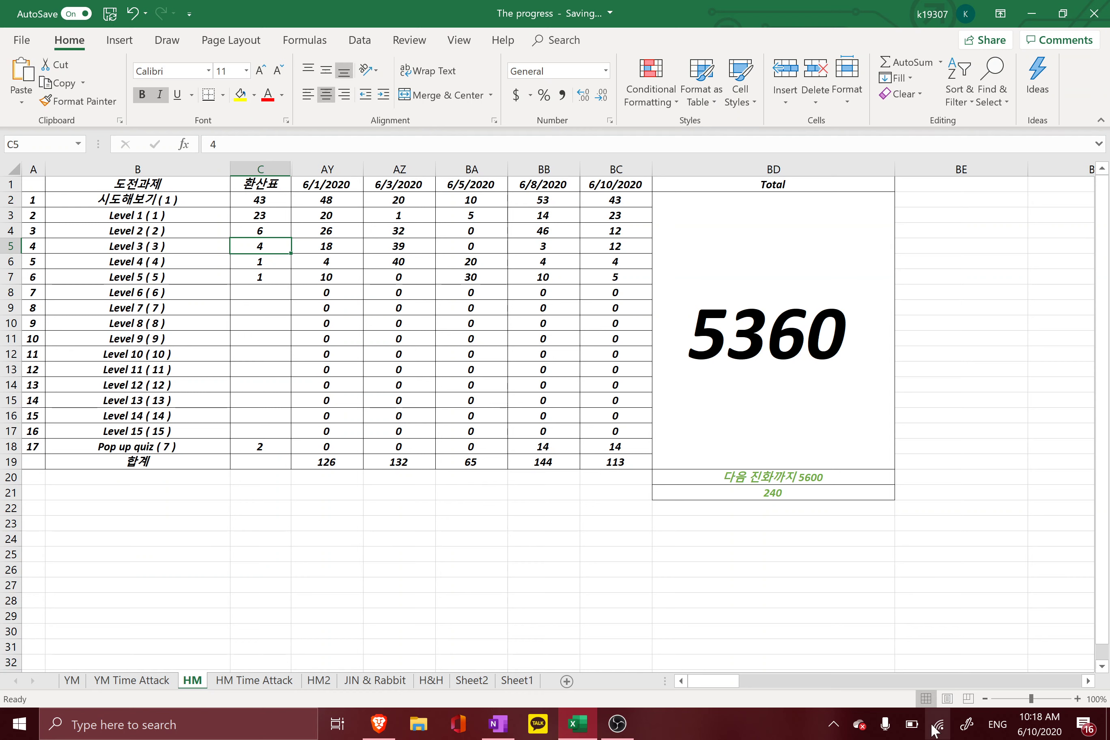
mouse_move(909, 729)
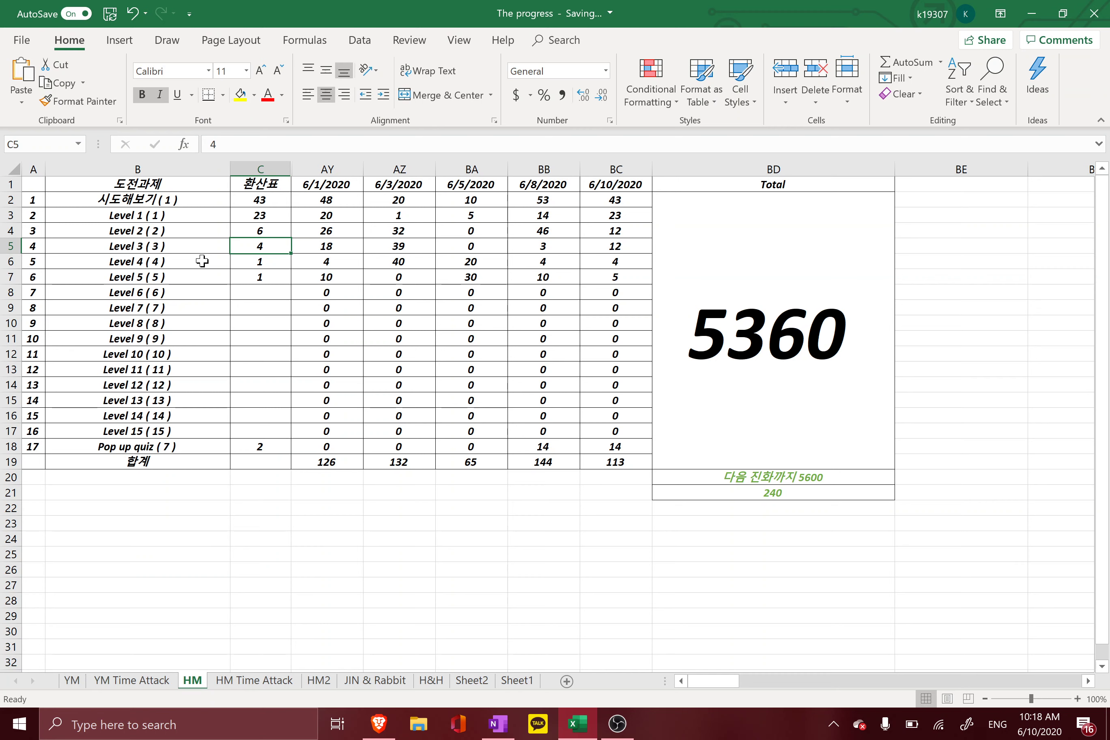
key(Up)
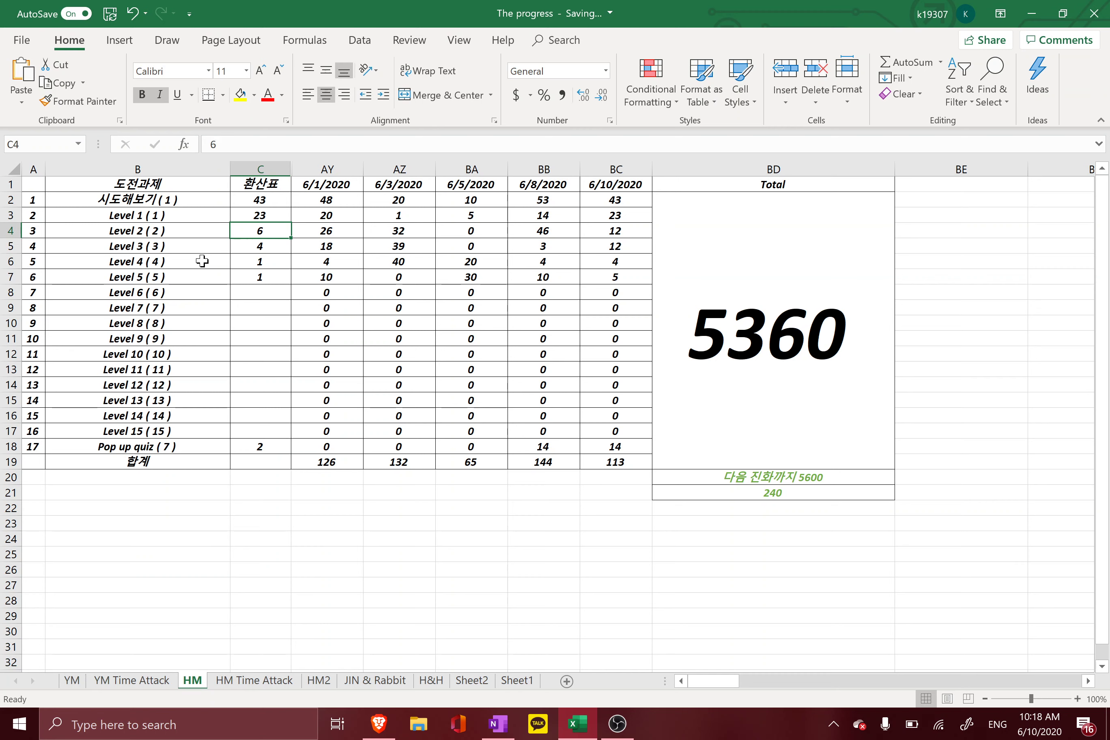
key(Down)
key(Left)
key(Right)
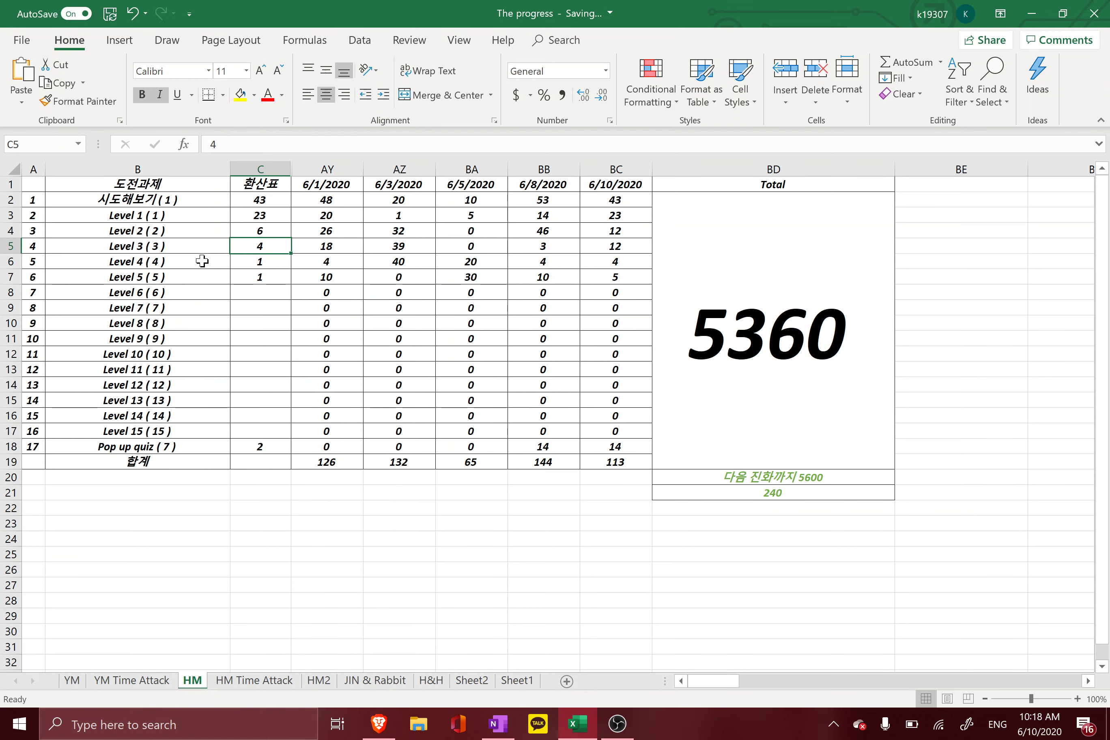
key(Up)
key(Down)
Switch to OneNote and write "How long did you have breakfast?" under the 2020 - 06 - 10 heading
key(alt+Tab)
key(alt+Tab)
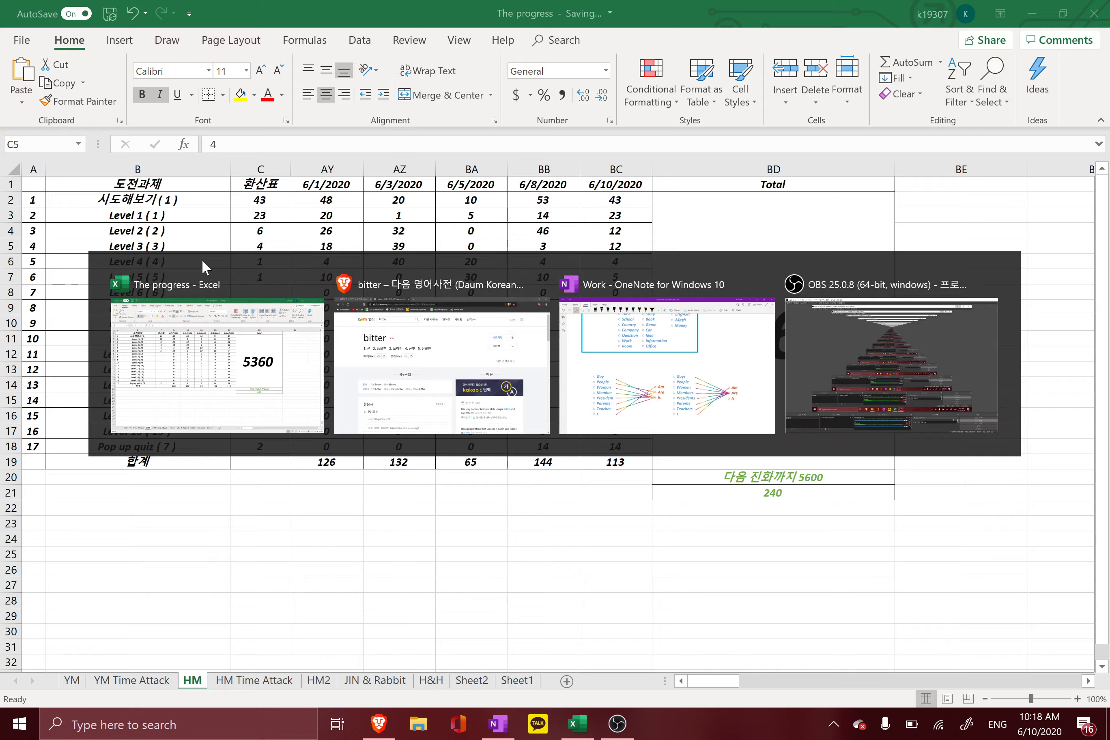
scroll(203, 263, up, 10)
scroll(203, 262, left, 5)
scroll(205, 268, up, 6)
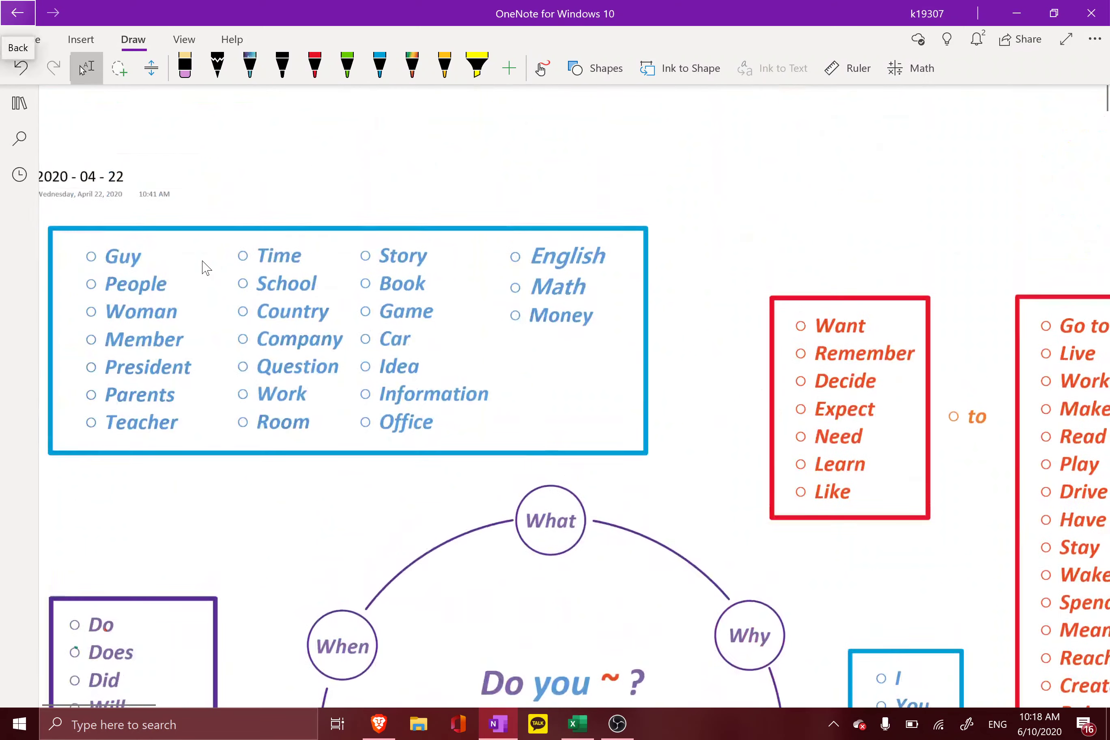
scroll(206, 267, right, 15)
scroll(205, 266, left, 15)
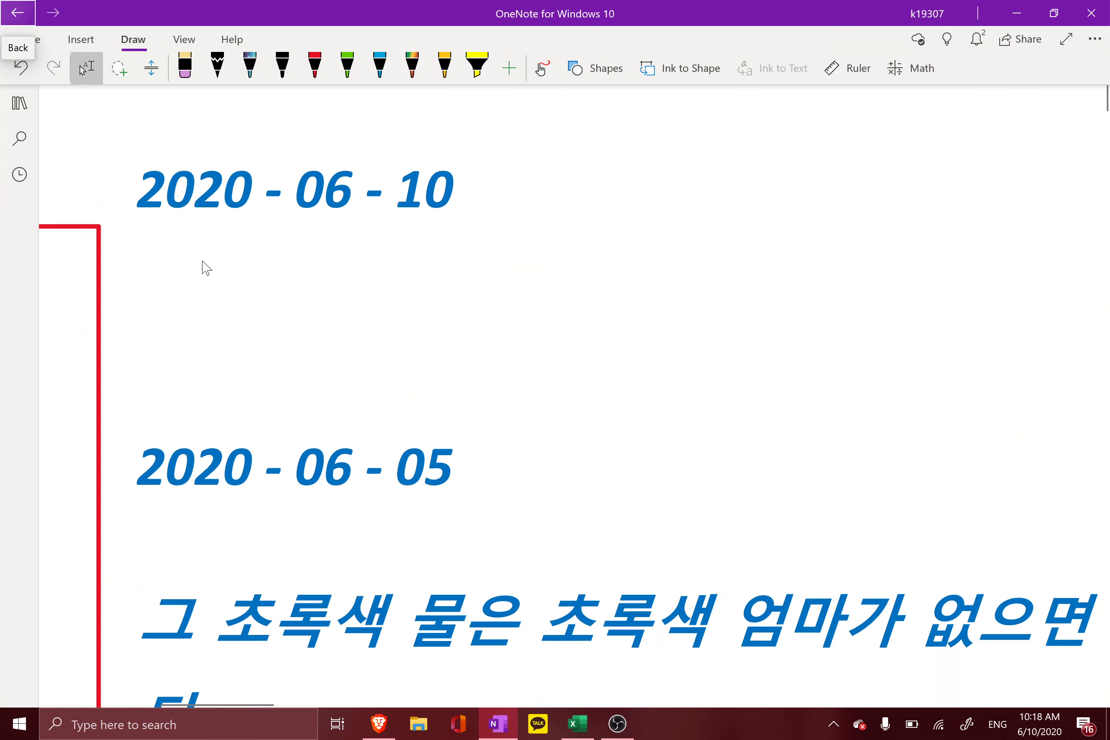
click(137, 326)
text(How )
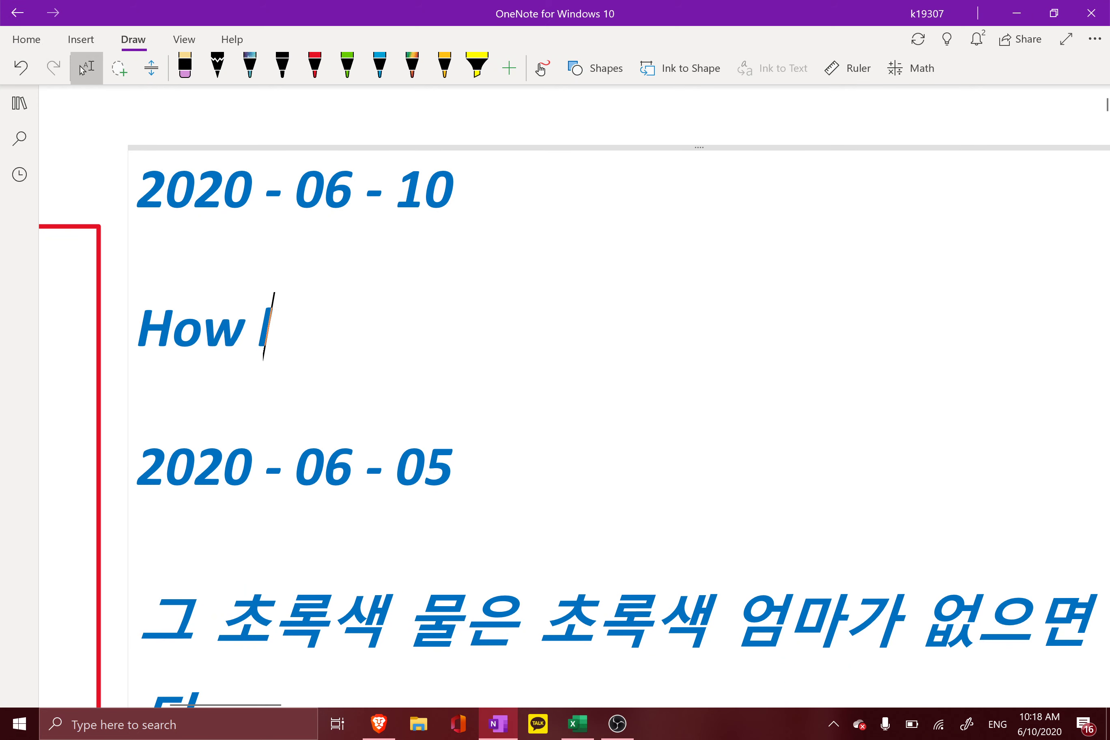
text(long did you have)
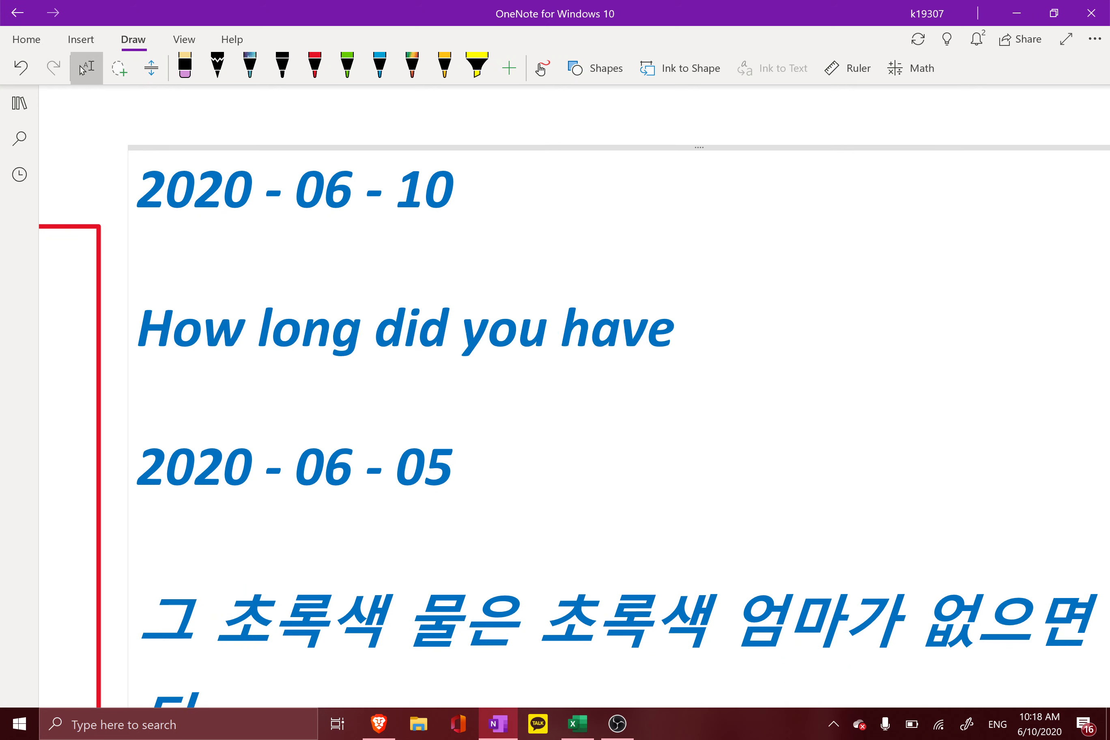
text( breakfast)
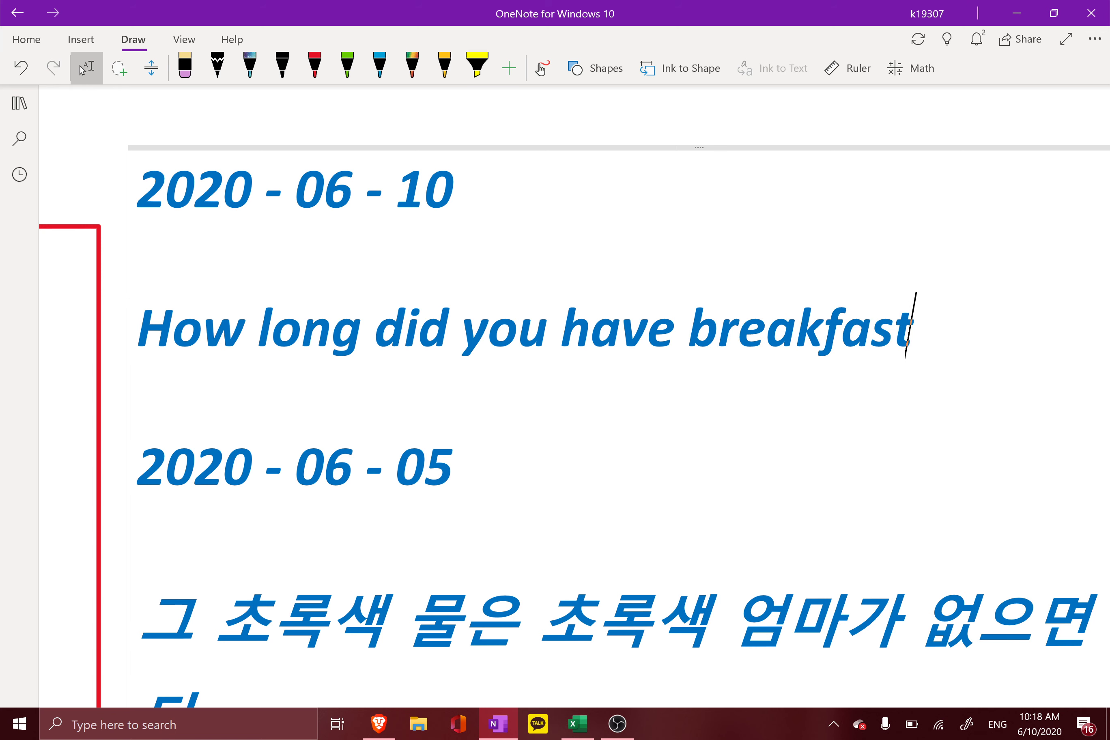
text(?)
Add the line "I don't know how long I had breakfast" below the breakfast question
key(Return)
text(I don)
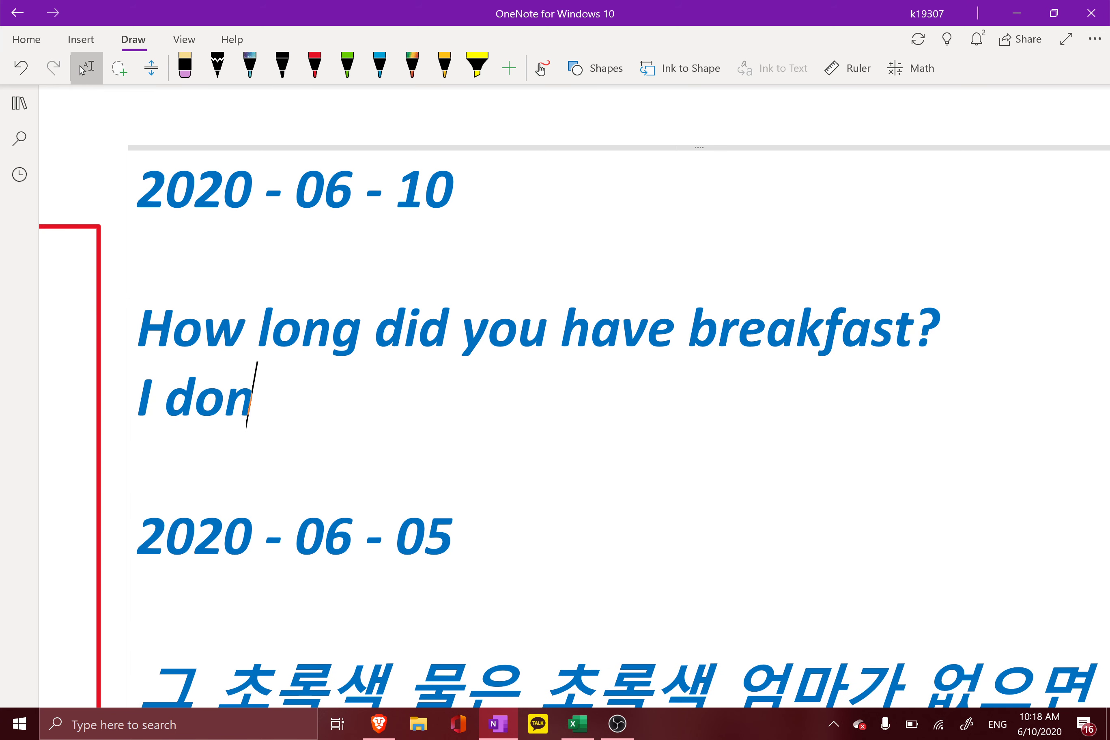
text('t know how I)
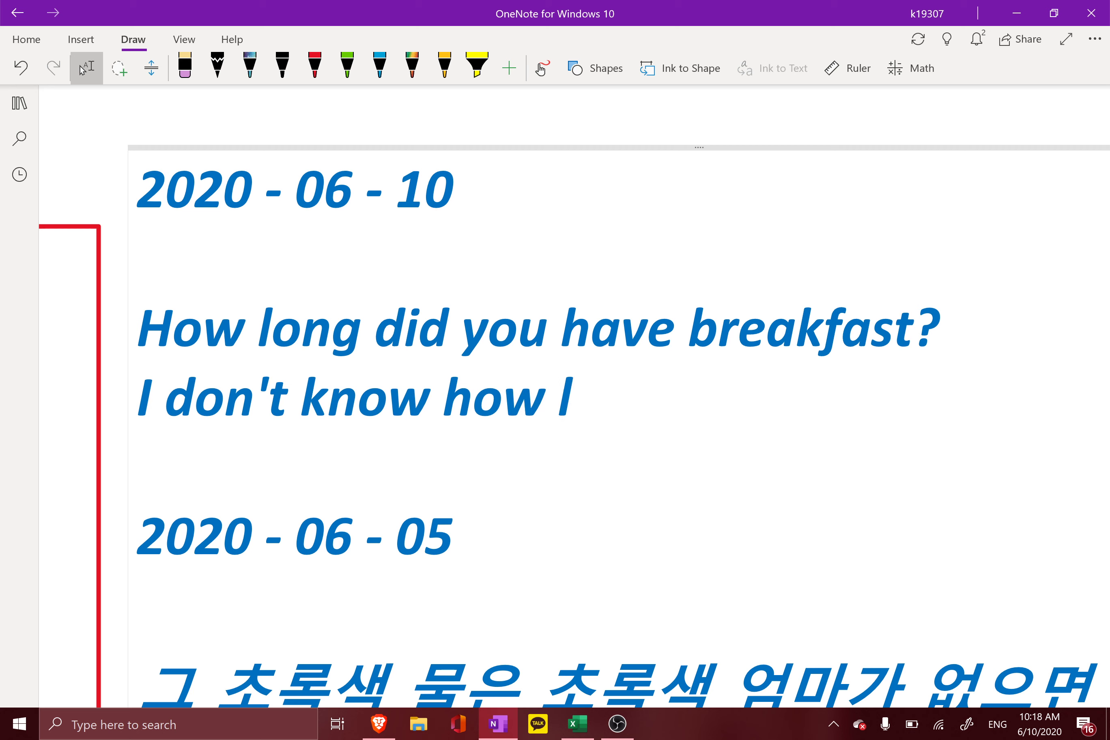
key(BackSpace)
text(long I)
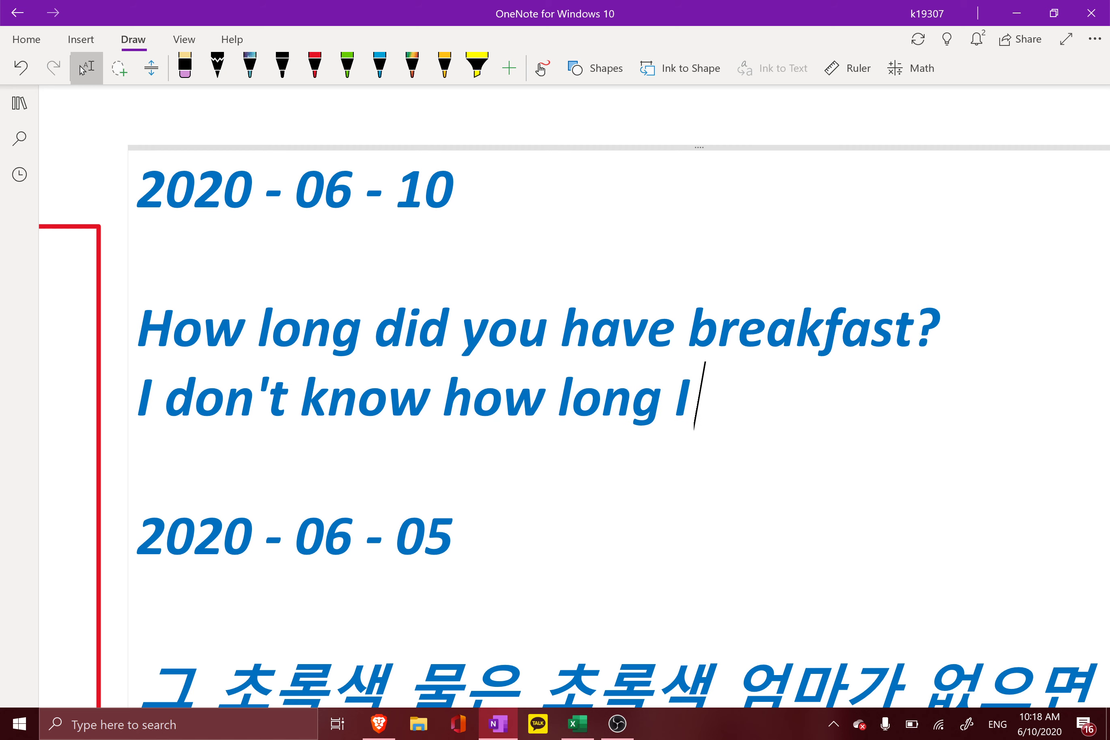
text( had break)
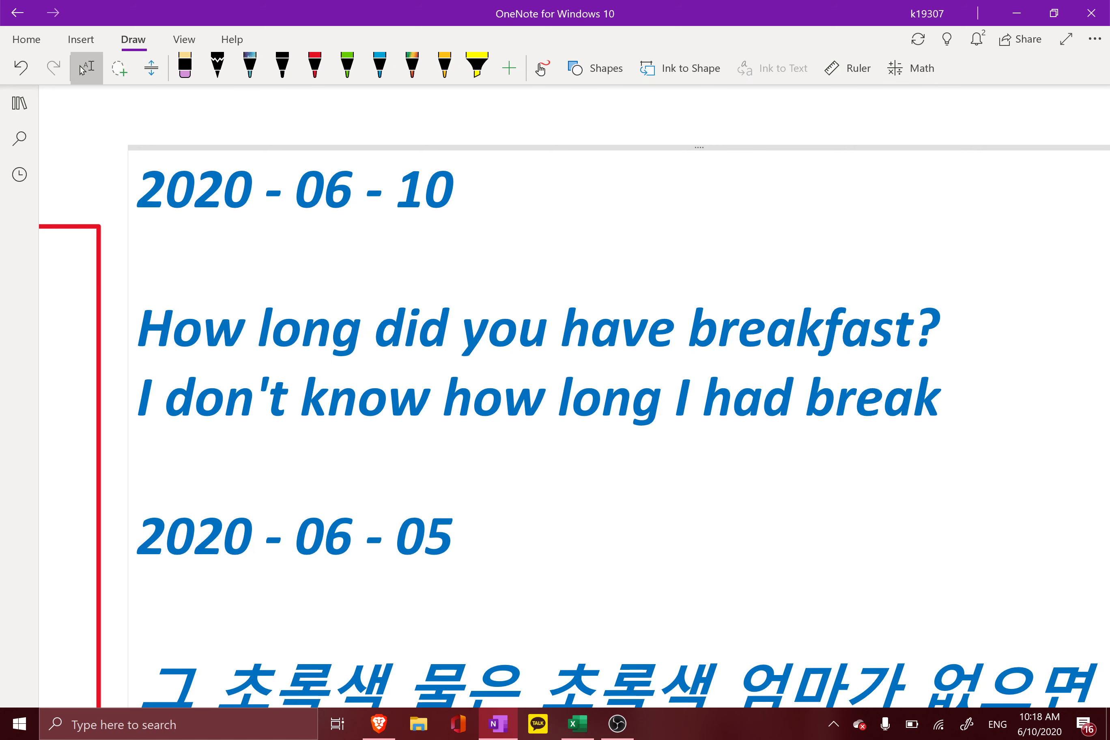
text(fast)
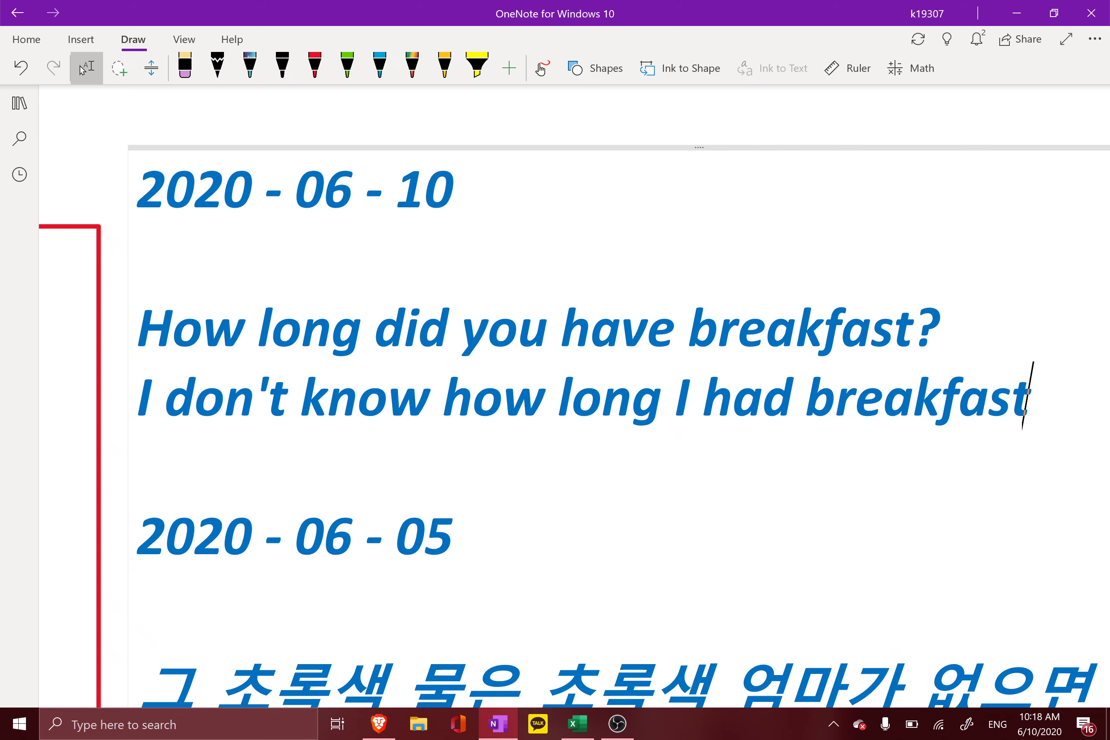
Switch back to the Excel progress sheet and set the 환산표 value for 시도해보기 to 44
key(alt+Tab)
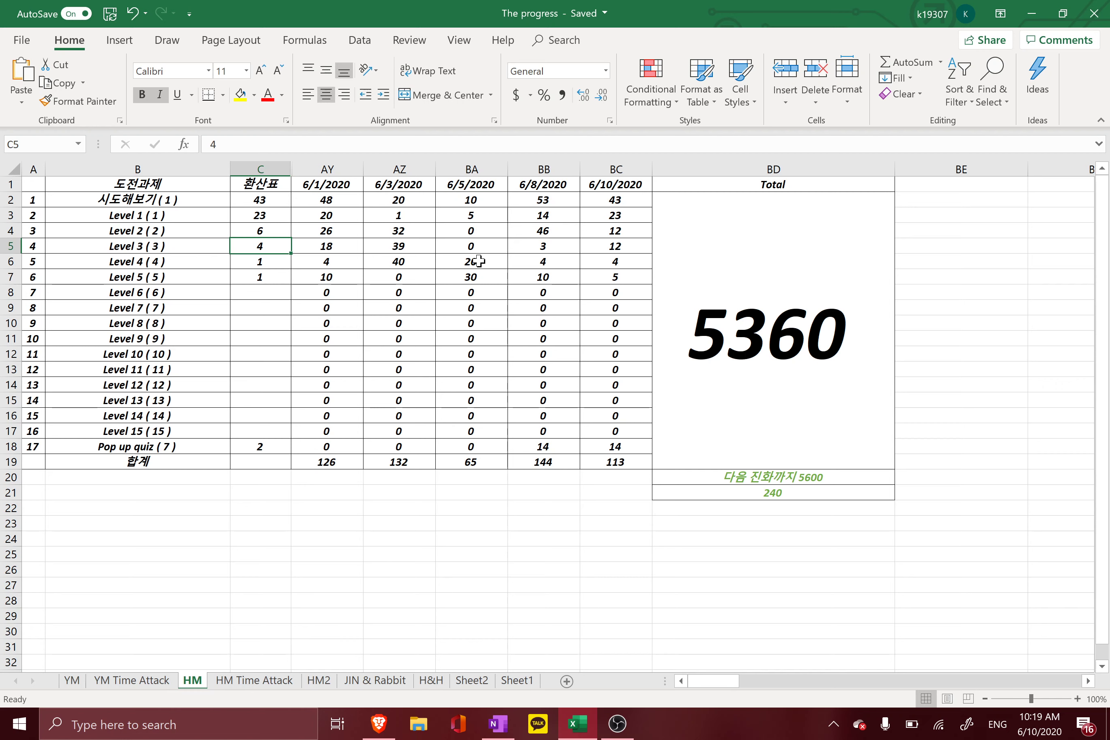
key(Up)
key(Up)
key(Up)
key(Left)
key(Right)
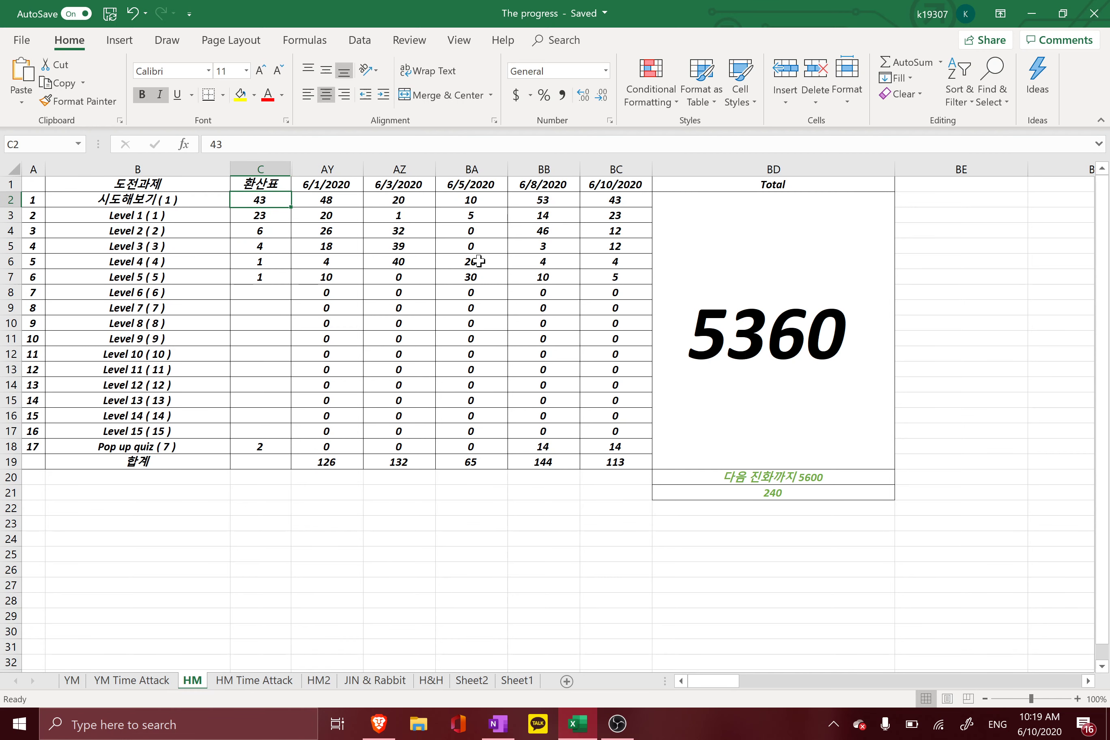
text(44)
key(Return)
Commit the 44 entered for 시도해보기 and set the 환산표 value for Level 4 to 2
key(Return)
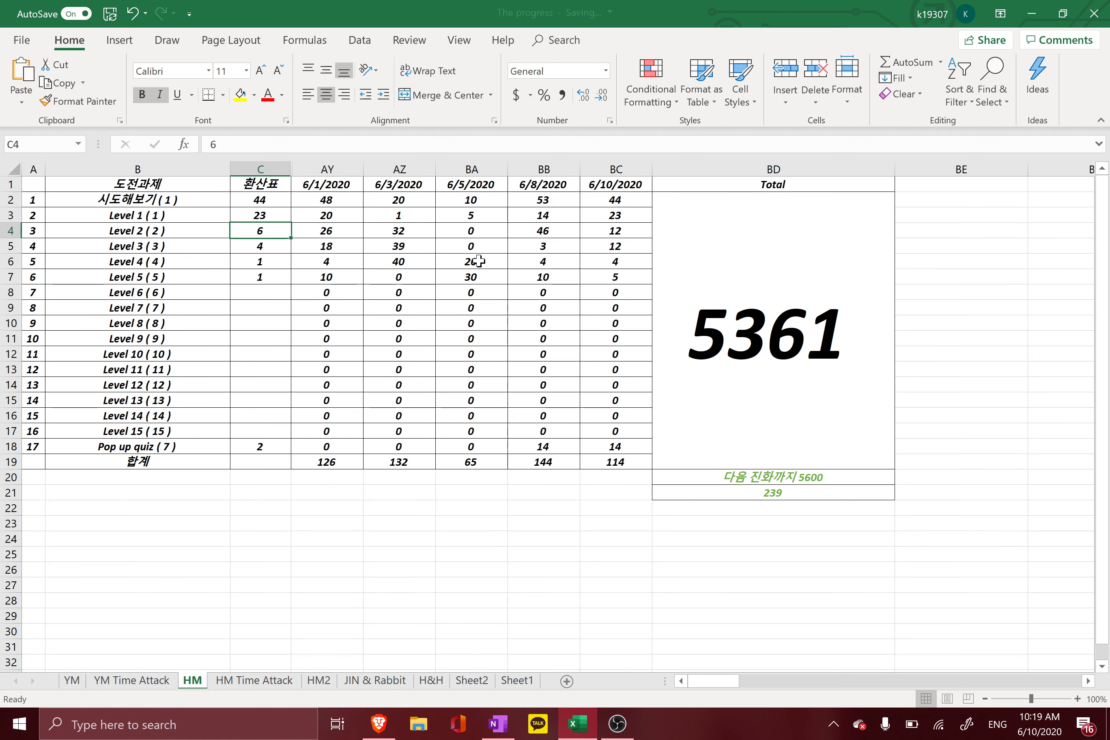
key(Down)
key(Left)
key(Up)
key(Right)
key(Down)
key(Left)
key(Up)
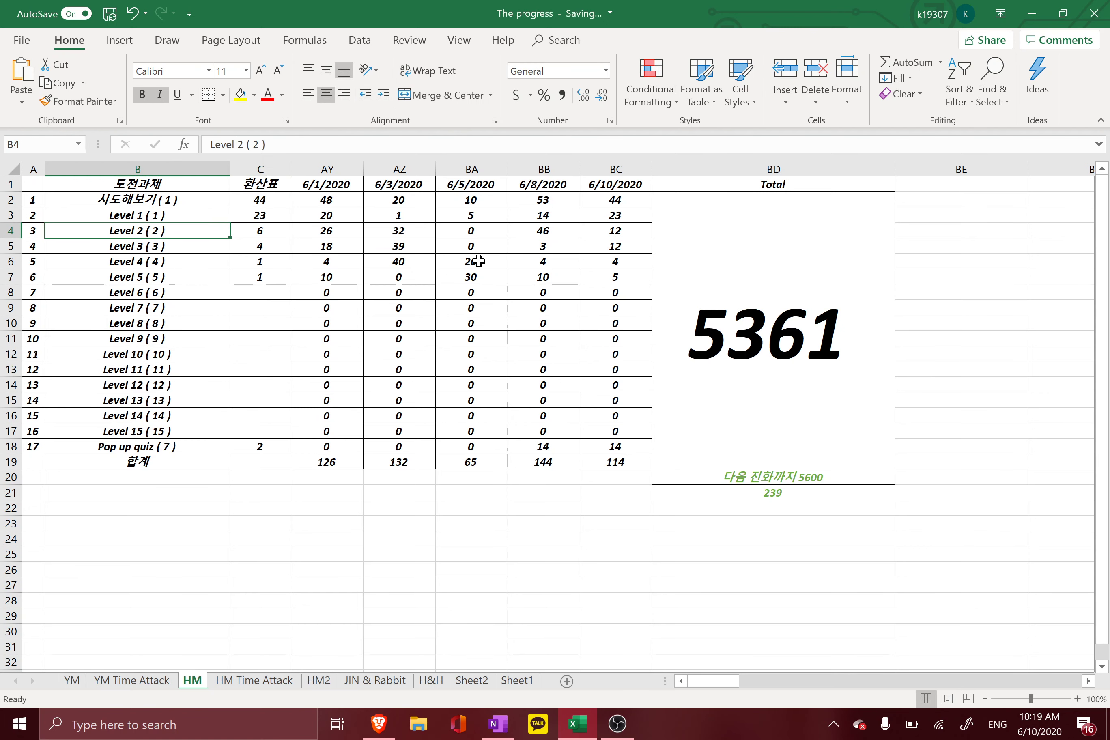
key(Right)
key(Down)
key(Up)
key(Down)
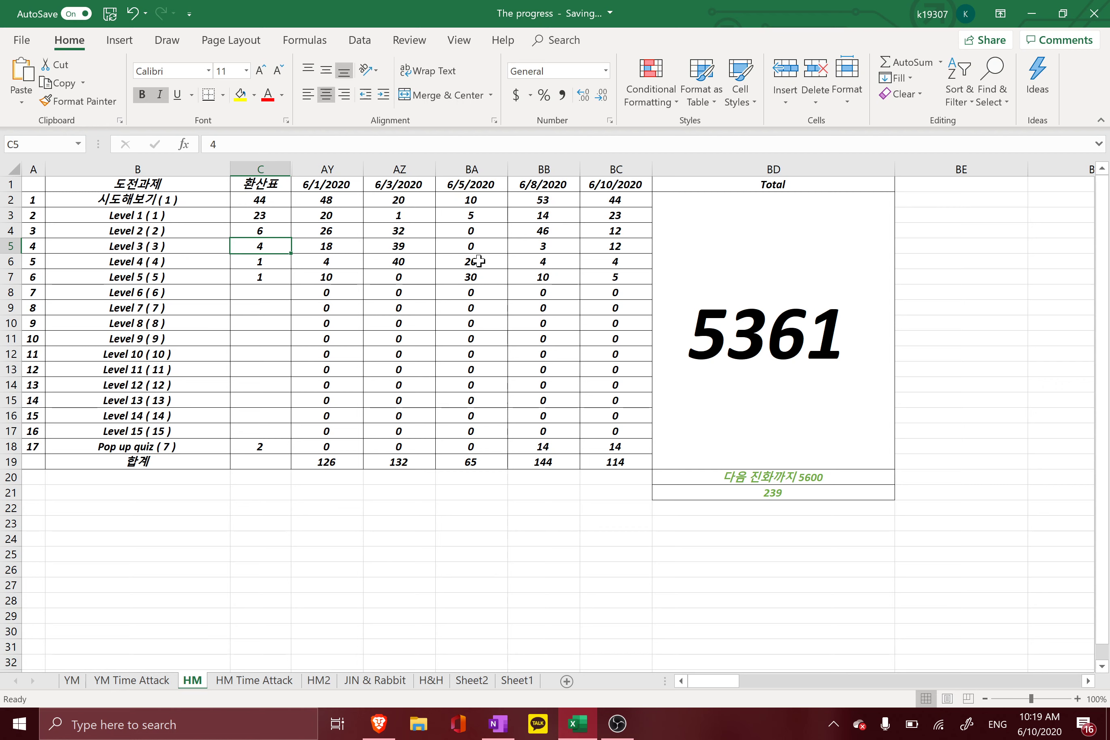
key(Down)
text(2)
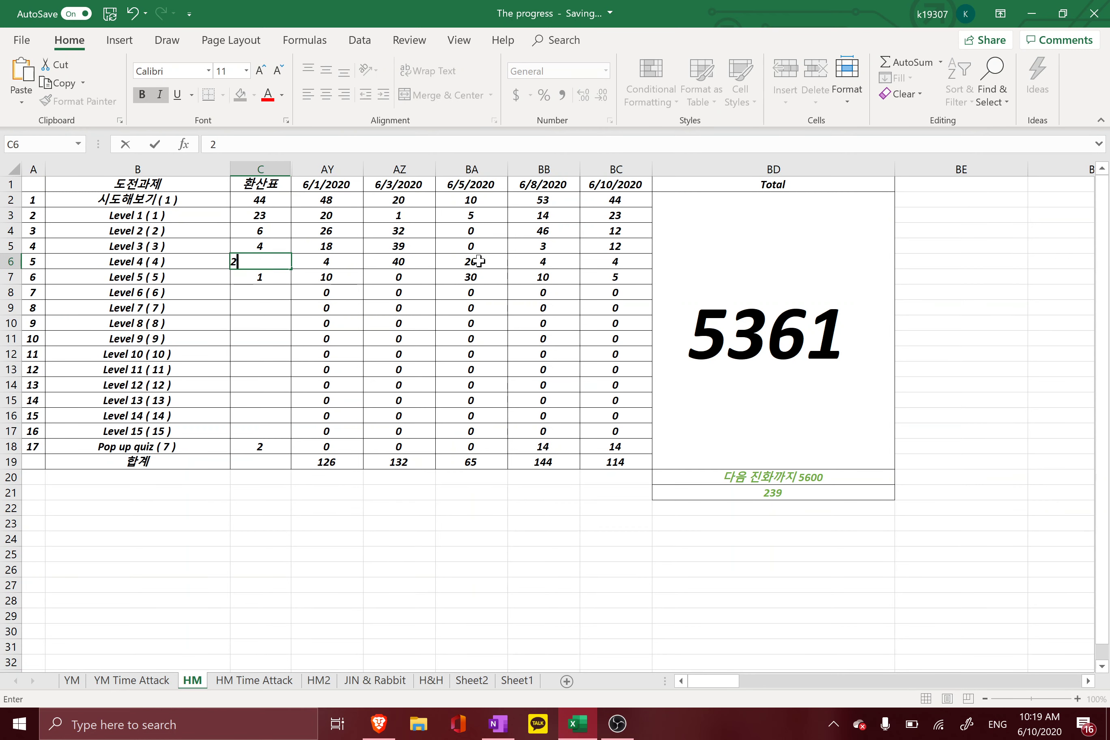
key(Return)
key(Up)
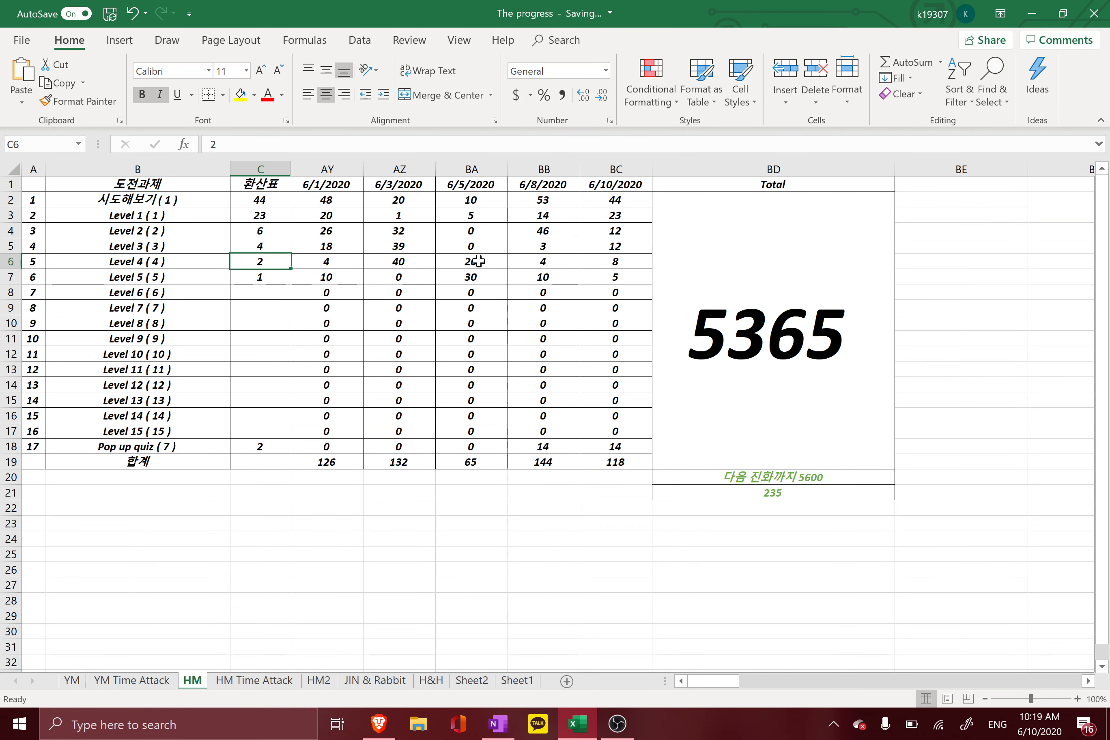
key(Down)
key(Up)
key(Down)
key(Up)
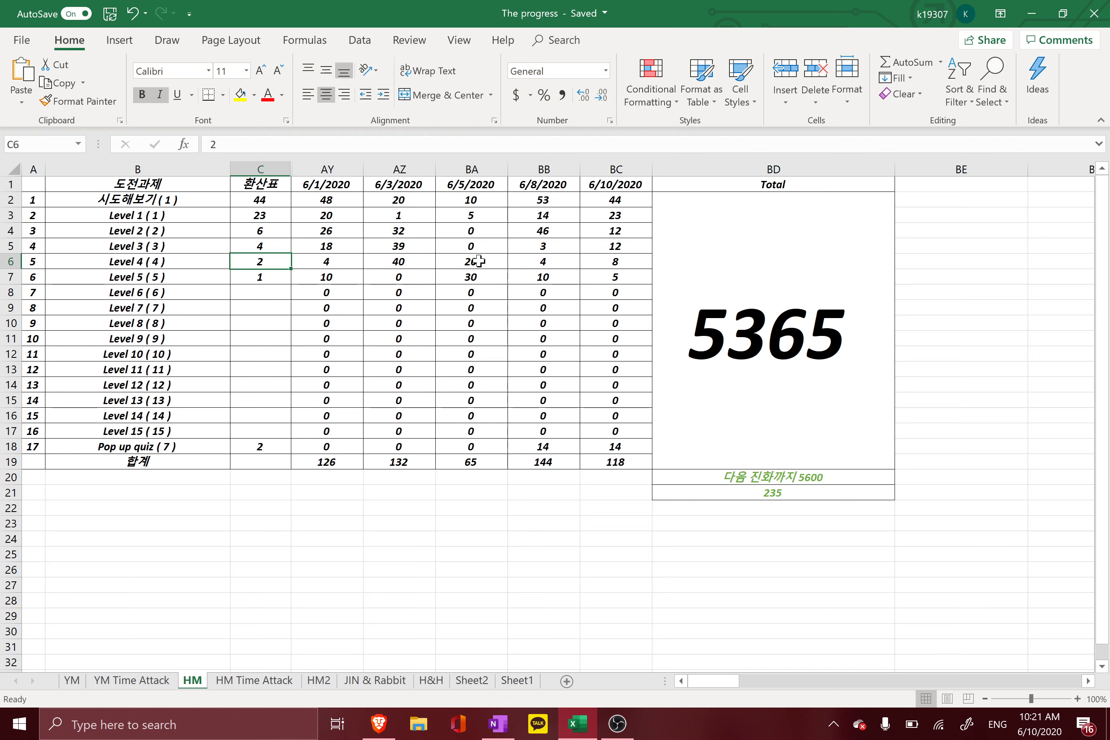
Set the 환산표 values for 시도해보기 to 45 and for Level 2 to 7
key(Up)
key(Up)
key(Up)
key(Up)
text(45)
key(ctrl+Return)
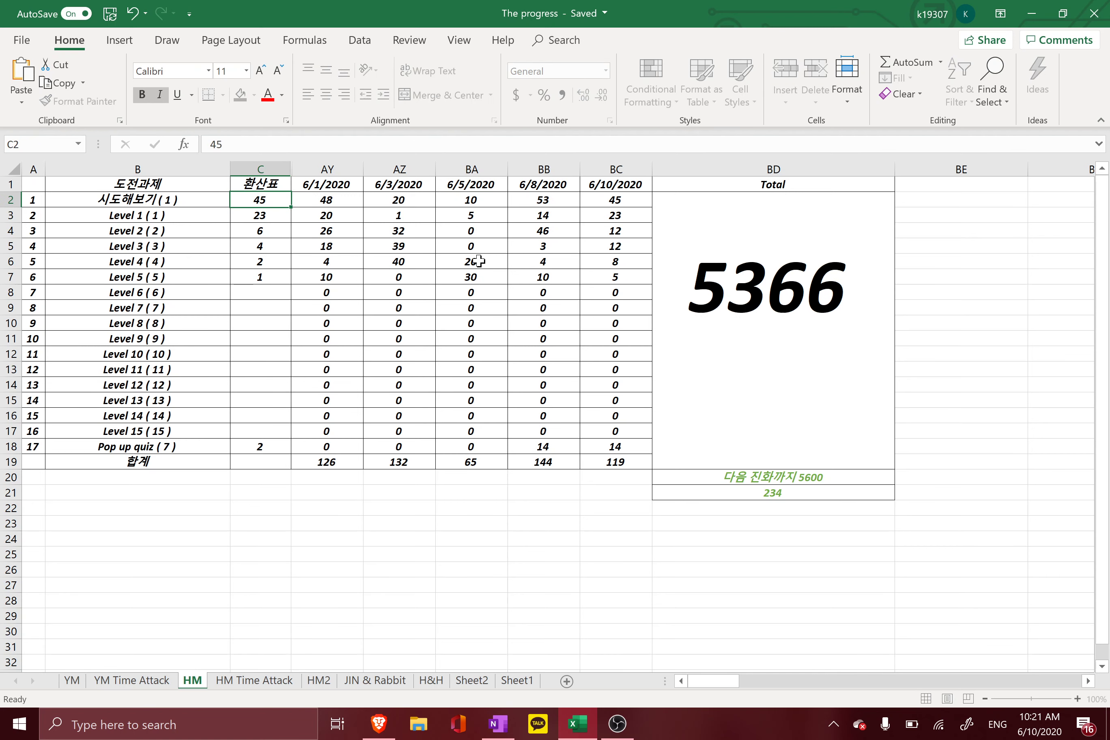
key(Down)
key(Down)
key(Left)
key(Right)
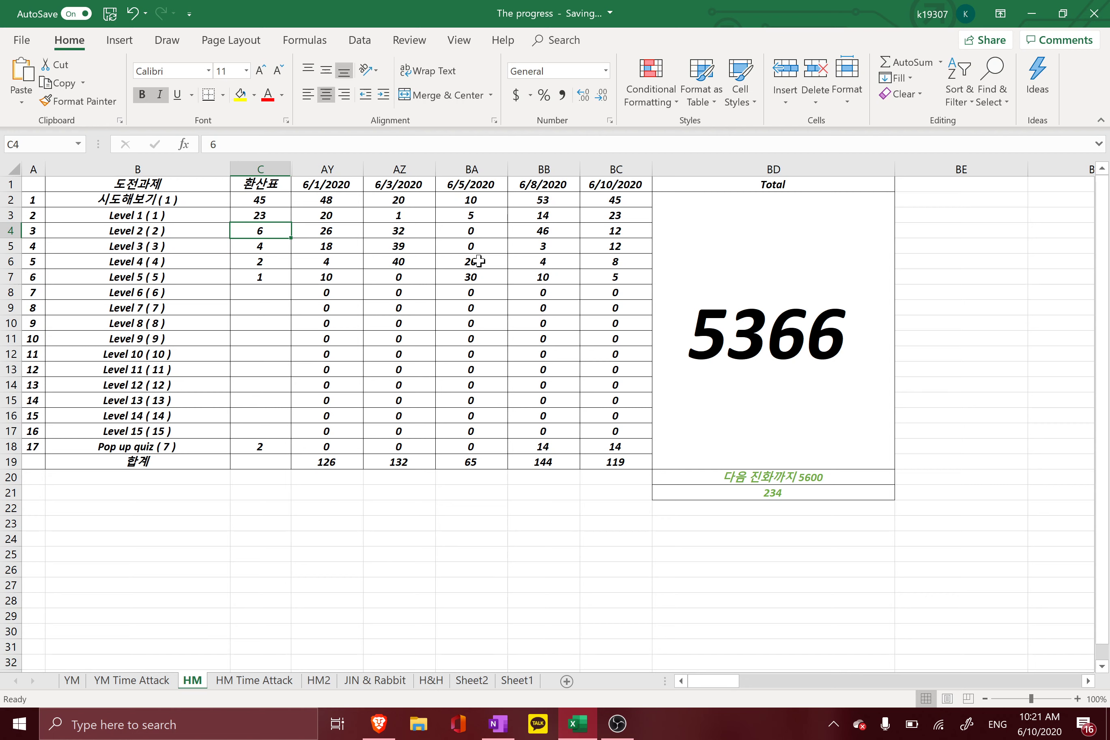
text(7)
key(Return)
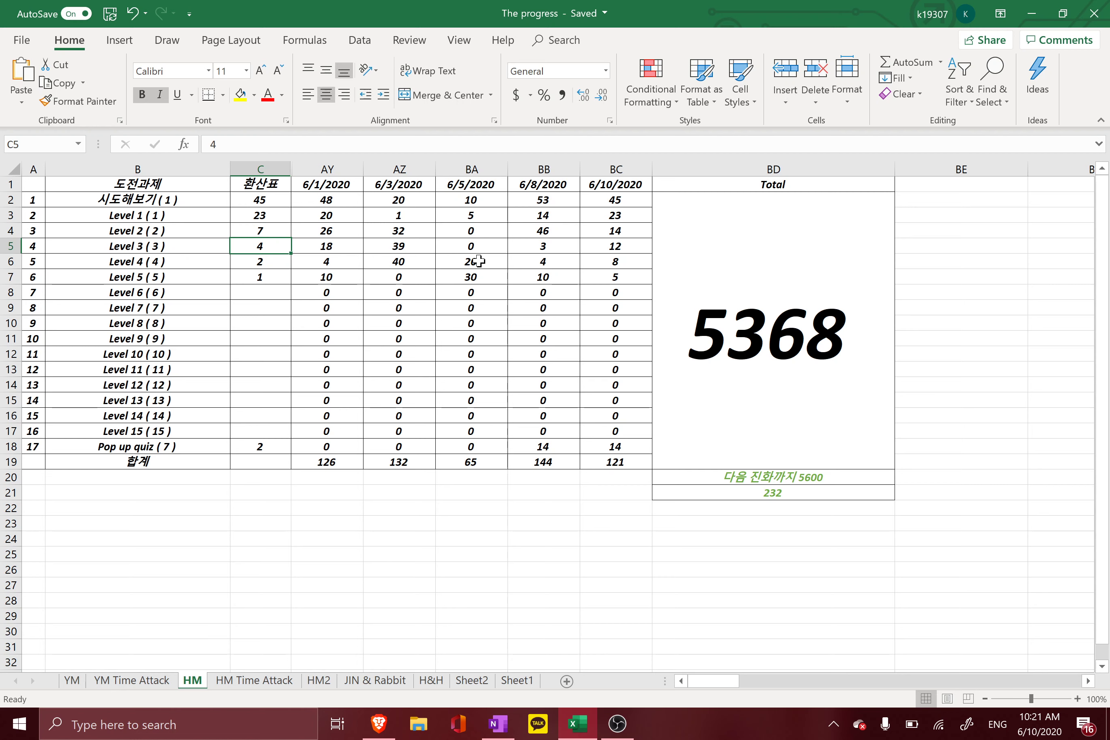
Set the 환산표 values for 시도해보기 to 46 and for Level 2 to 8
key(Up)
key(Up)
key(Up)
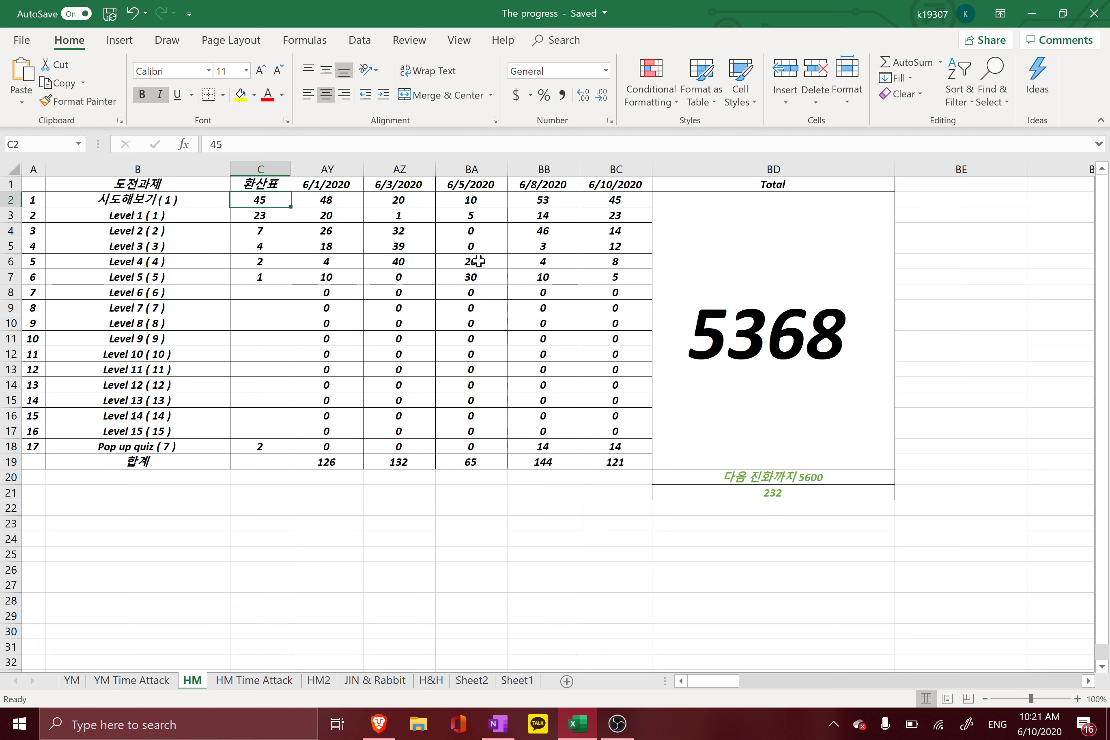
text(46)
key(Return)
key(Down)
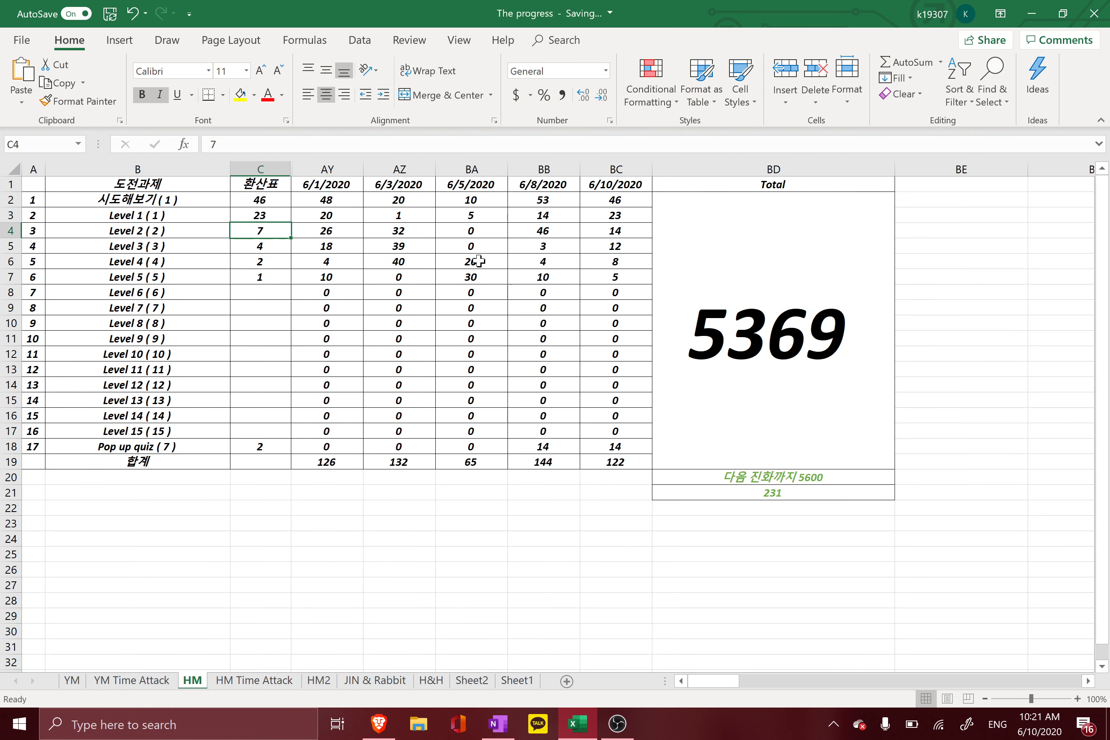
text(8)
key(Return)
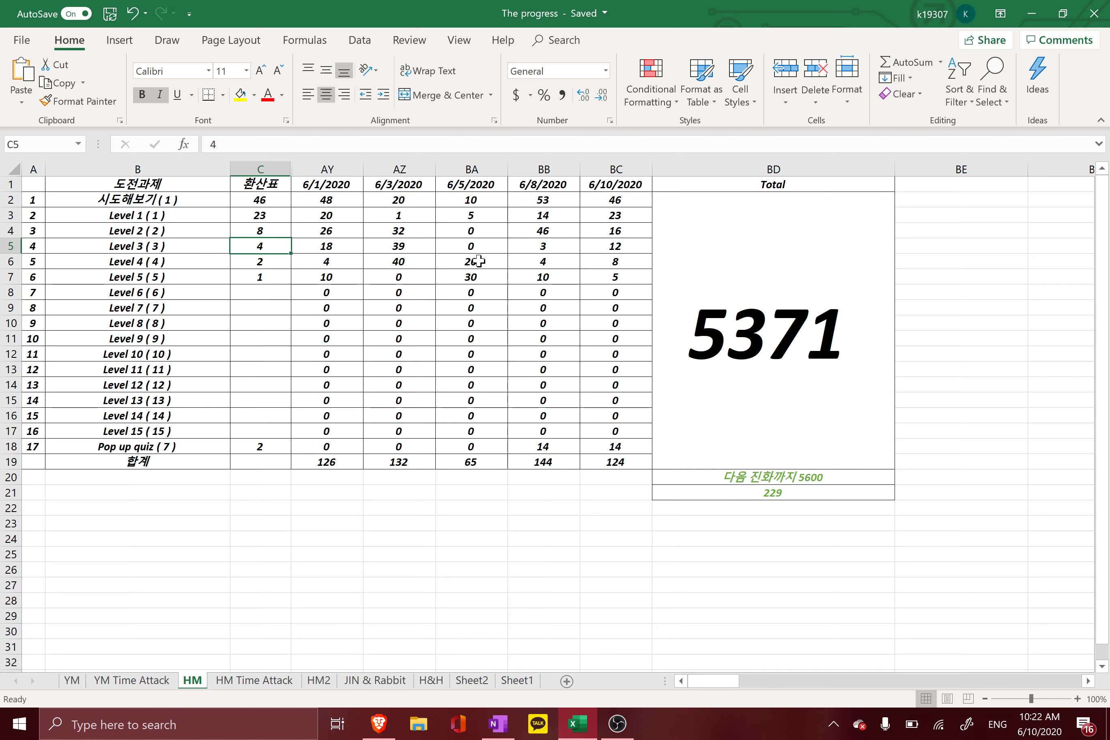
Set the 환산표 values for 시도해보기 to 47 and for Level 2 to 9
key(Up)
key(Up)
key(Up)
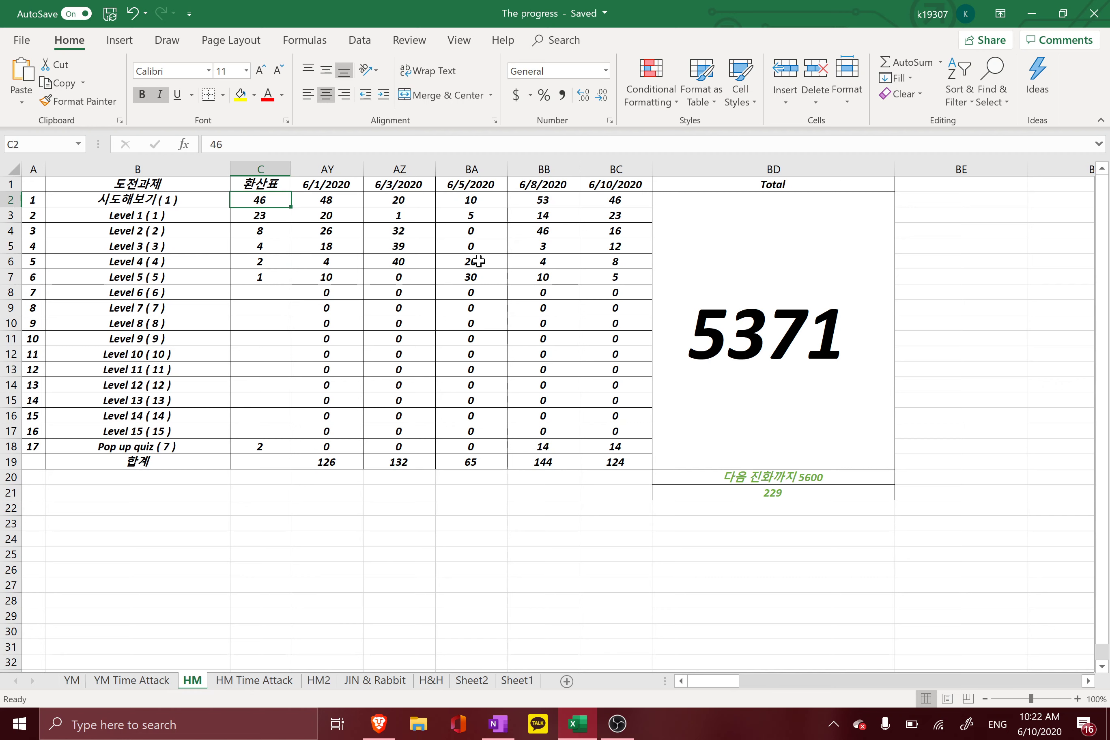
text(47)
key(Return)
key(Down)
key(Left)
key(Right)
text(9)
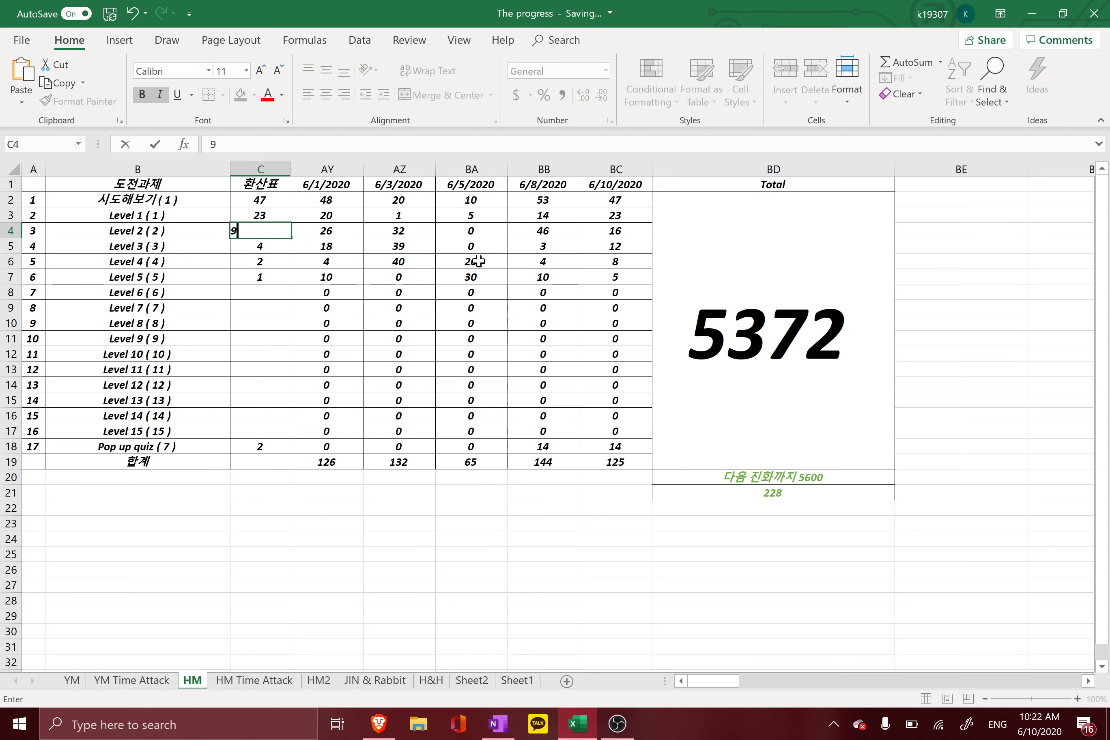
key(Return)
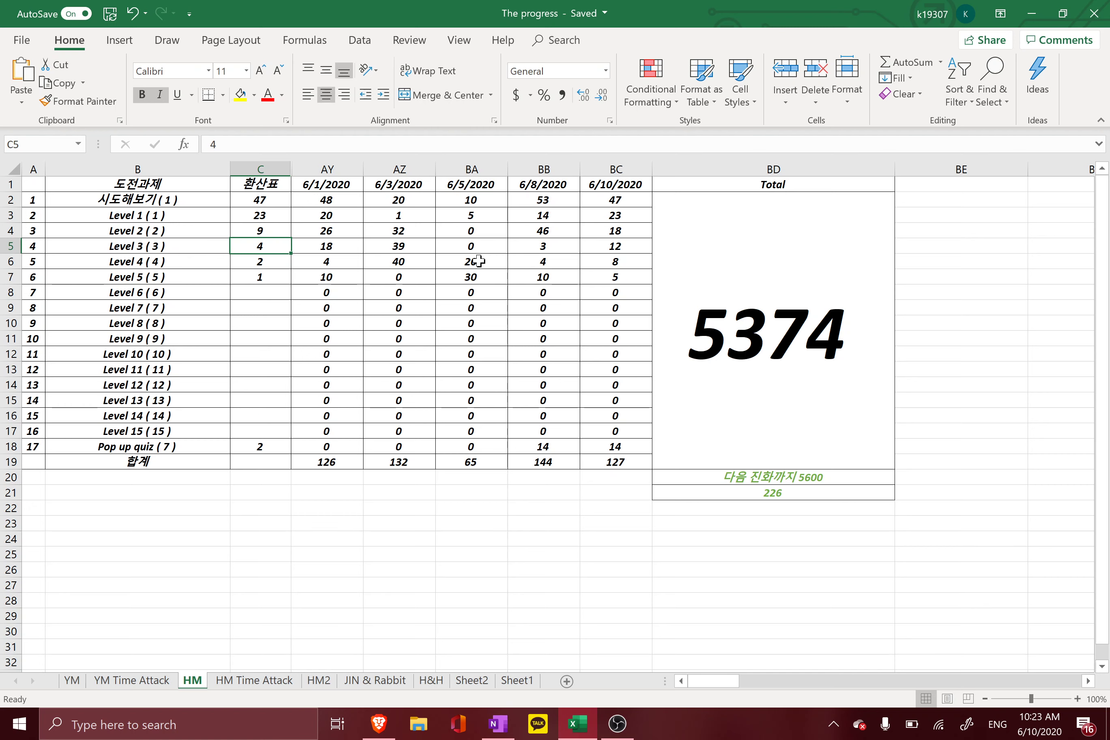
Set the 환산표 values for 시도해보기 to 48 and for Level 2 to 10
key(Up)
key(Up)
key(Up)
text(48)
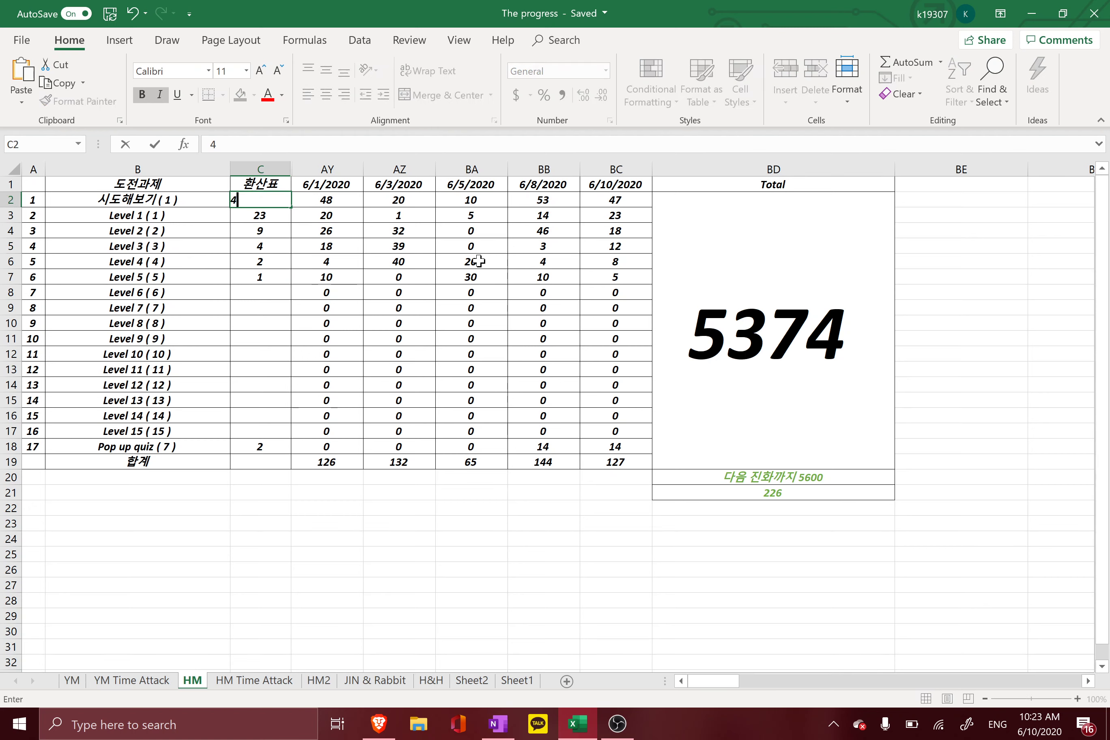
key(Return)
key(Down)
key(Down)
key(Left)
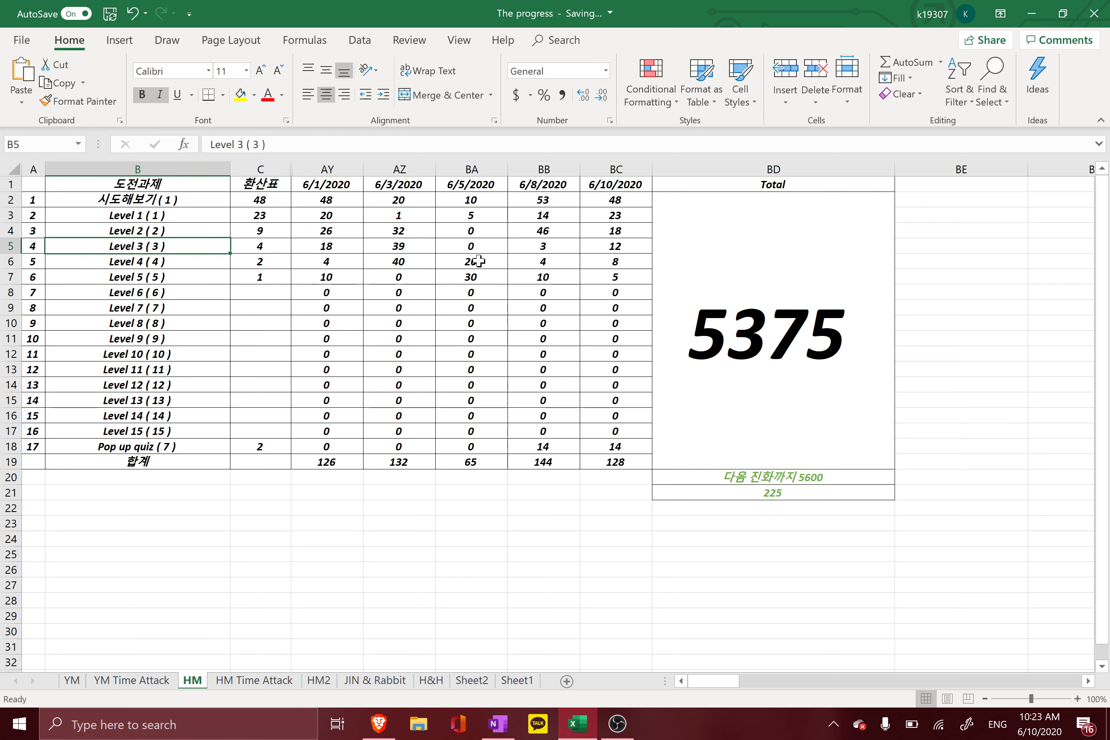
key(Right)
key(Left)
key(Right)
key(Up)
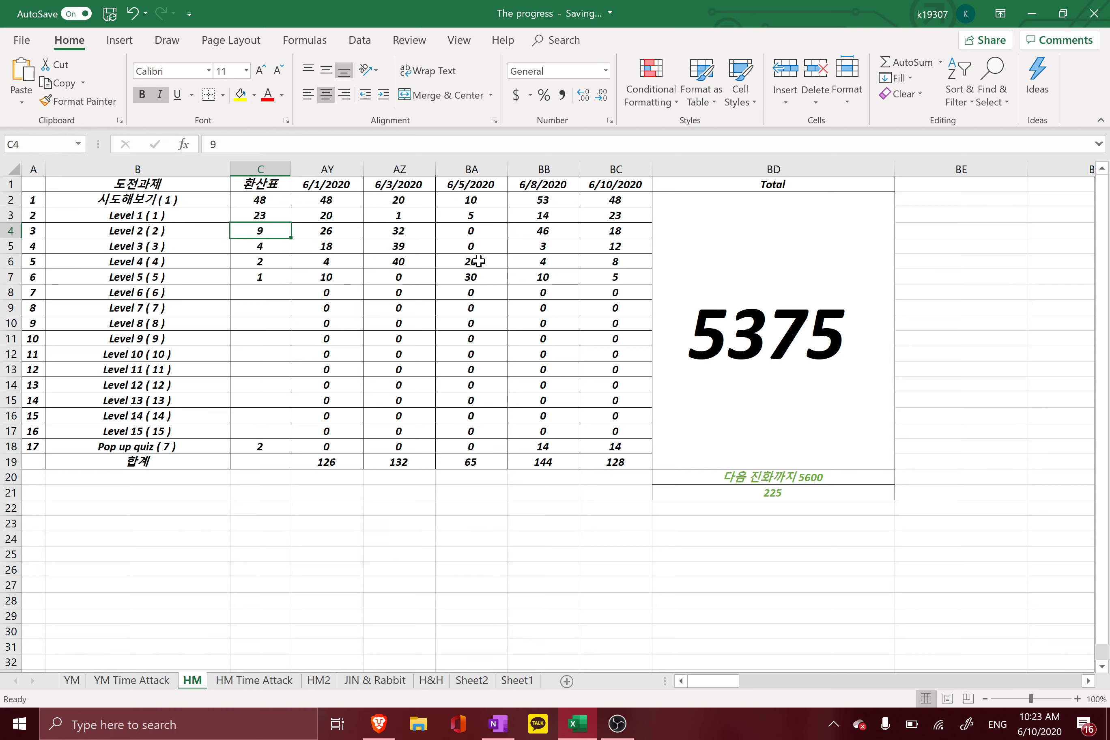
text(10)
key(Return)
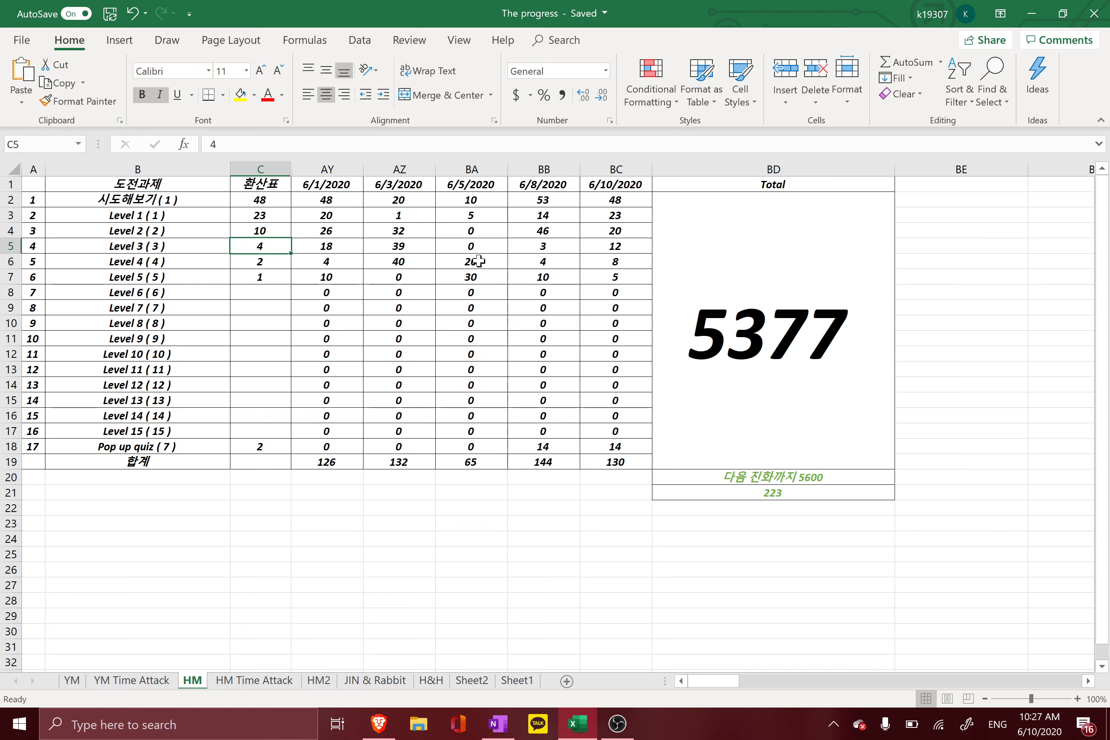
Set the 환산표 values for 시도해보기 to 49 and for Level 2 to 11
key(Up)
key(Up)
key(Up)
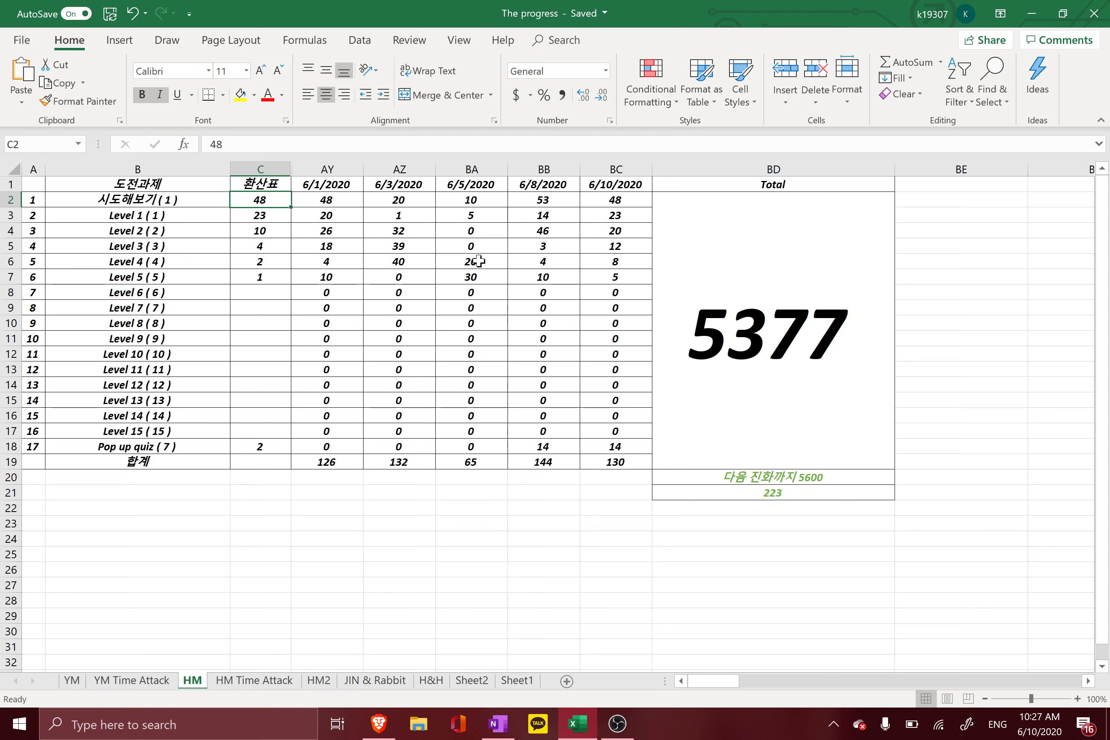
text(49)
key(Return)
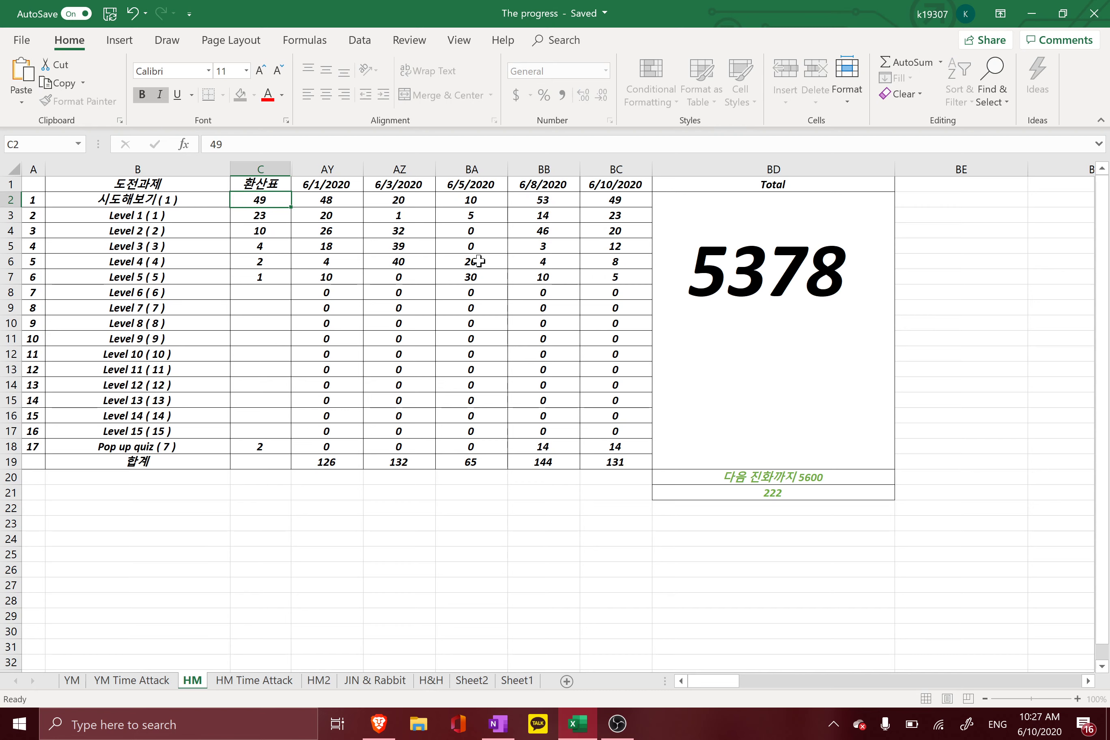
key(Down)
text(11)
key(Return)
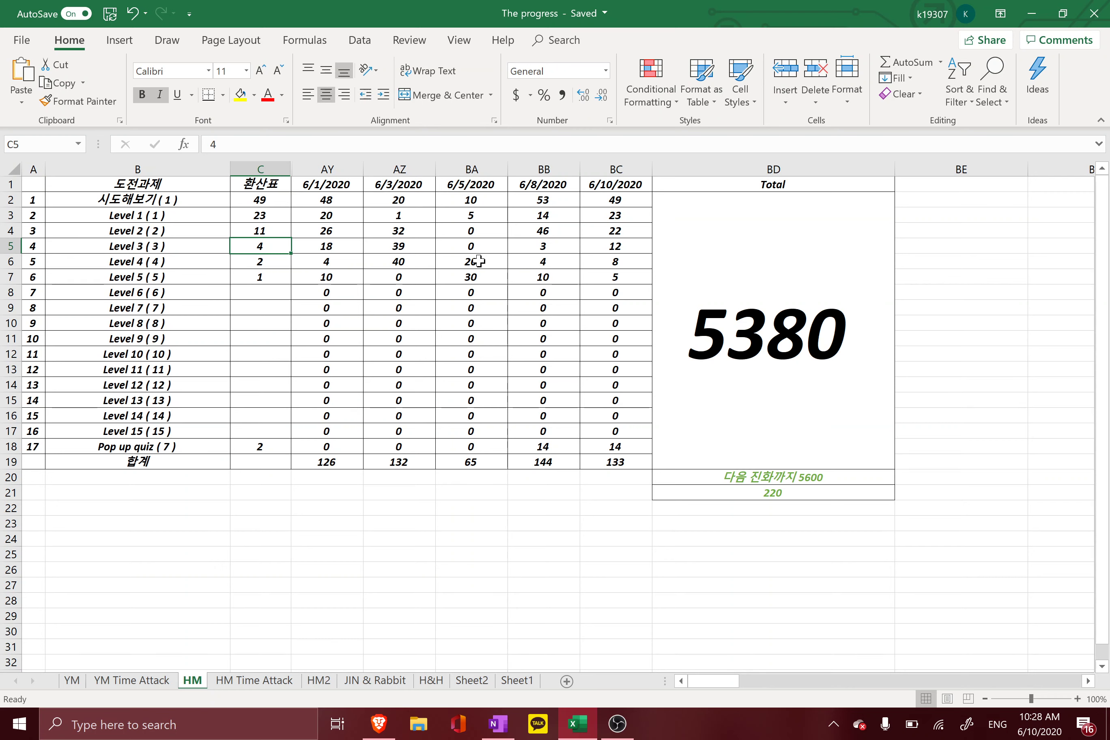
Switch to the Brave browser and open youtube.com in a new tab
click(378, 736)
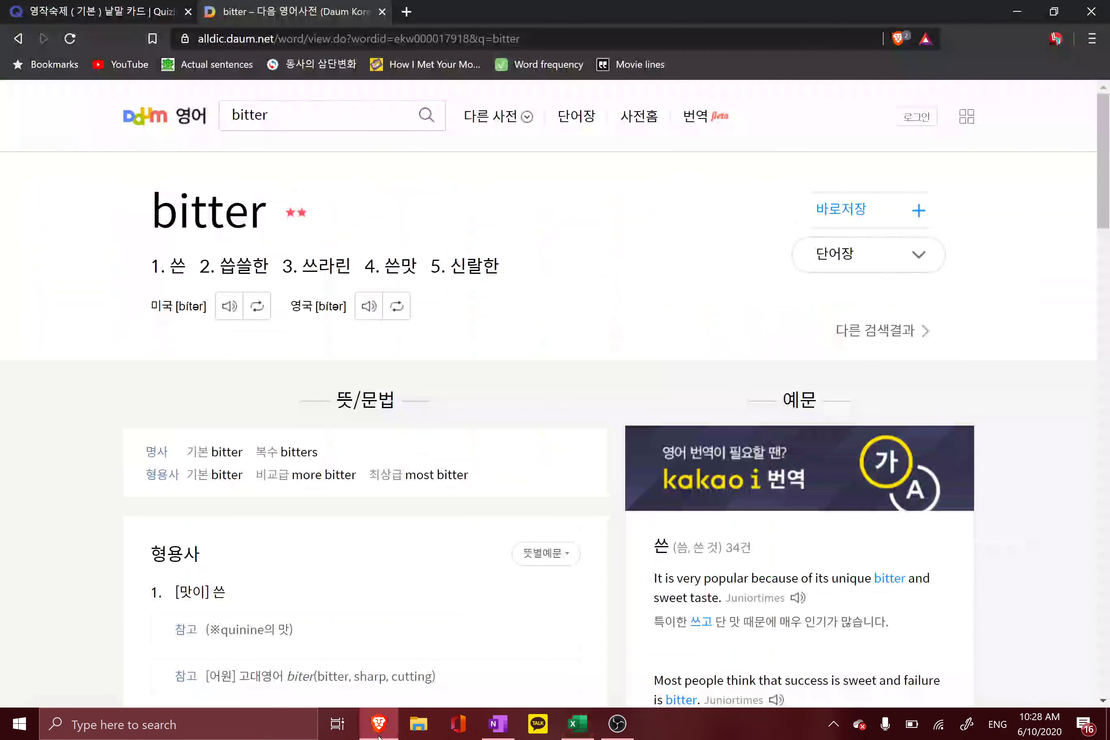
click(407, 11)
text(youtube.com)
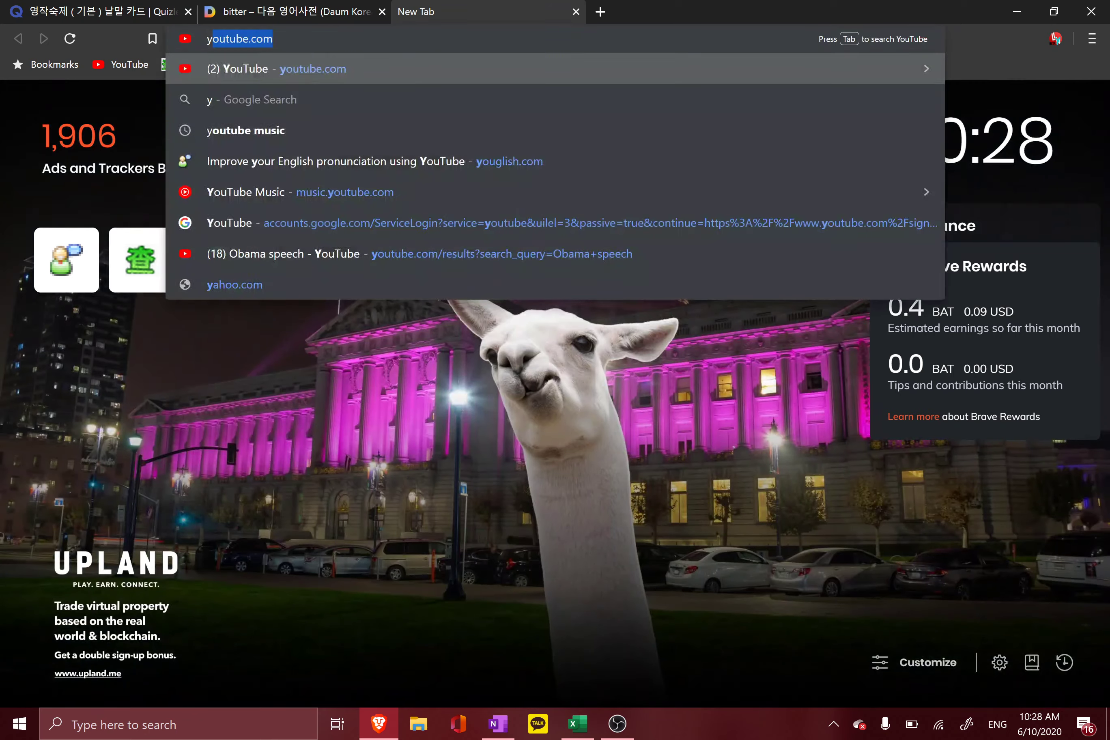
key(Return)
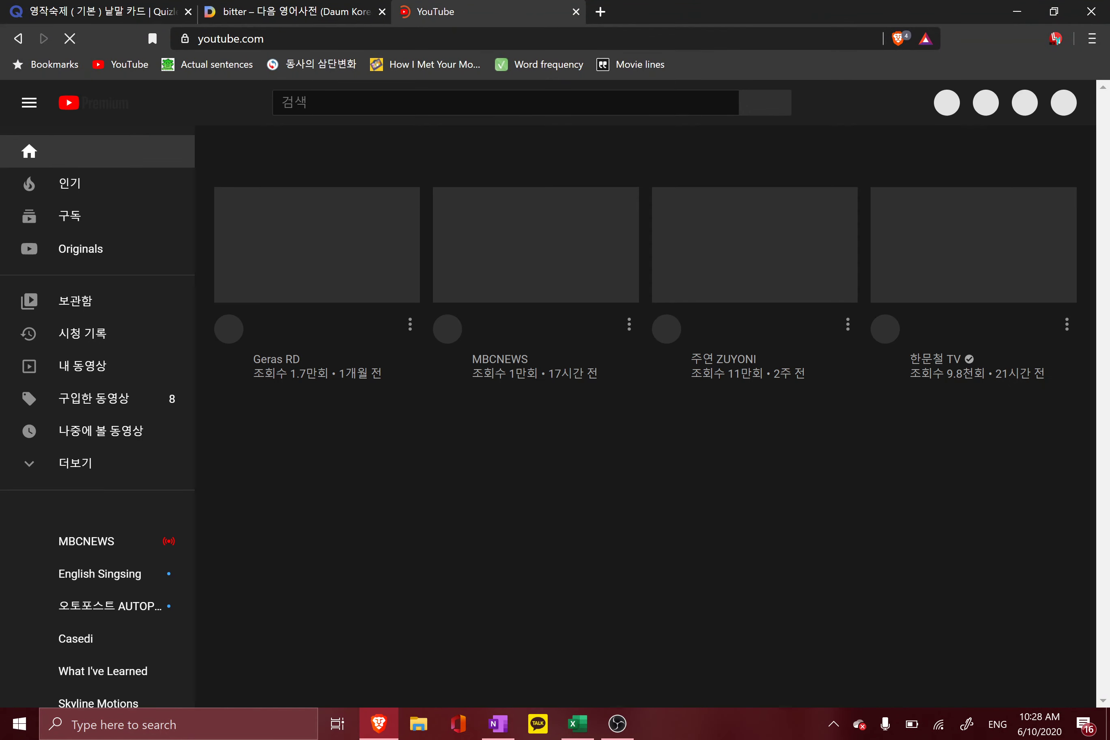
Search YouTube for "zelda easy weapons"
click(482, 113)
text(zelda wea)
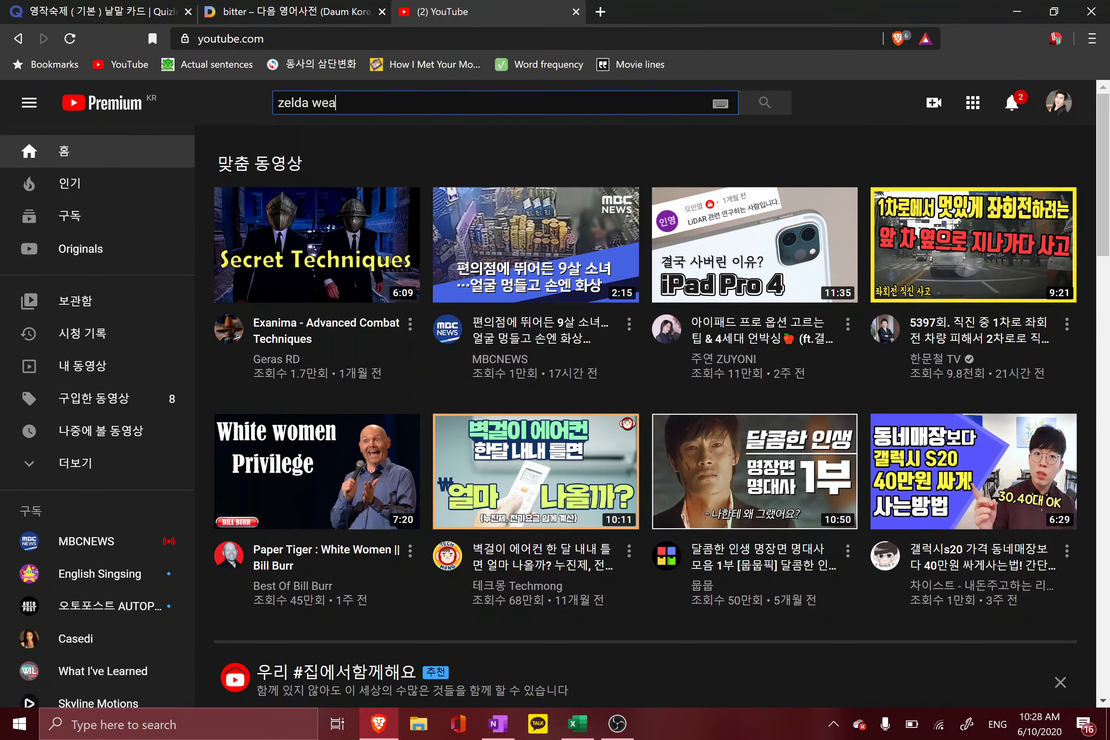
key(BackSpace)
key(BackSpace)
text(easy weapons)
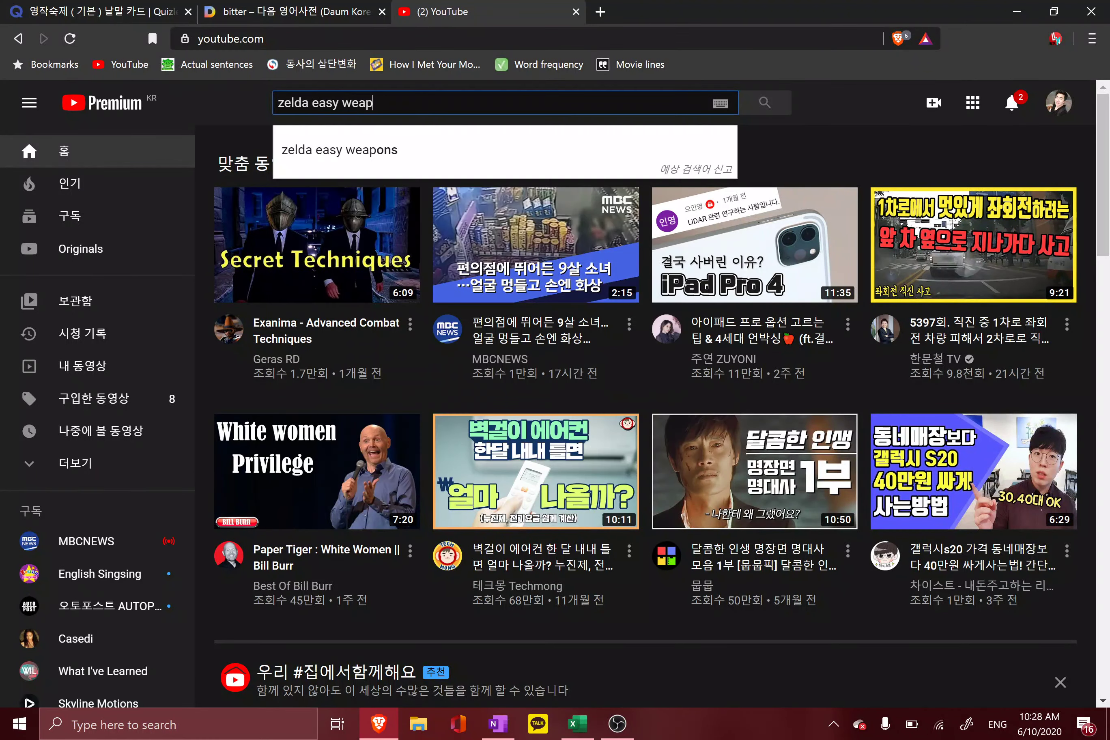
key(Return)
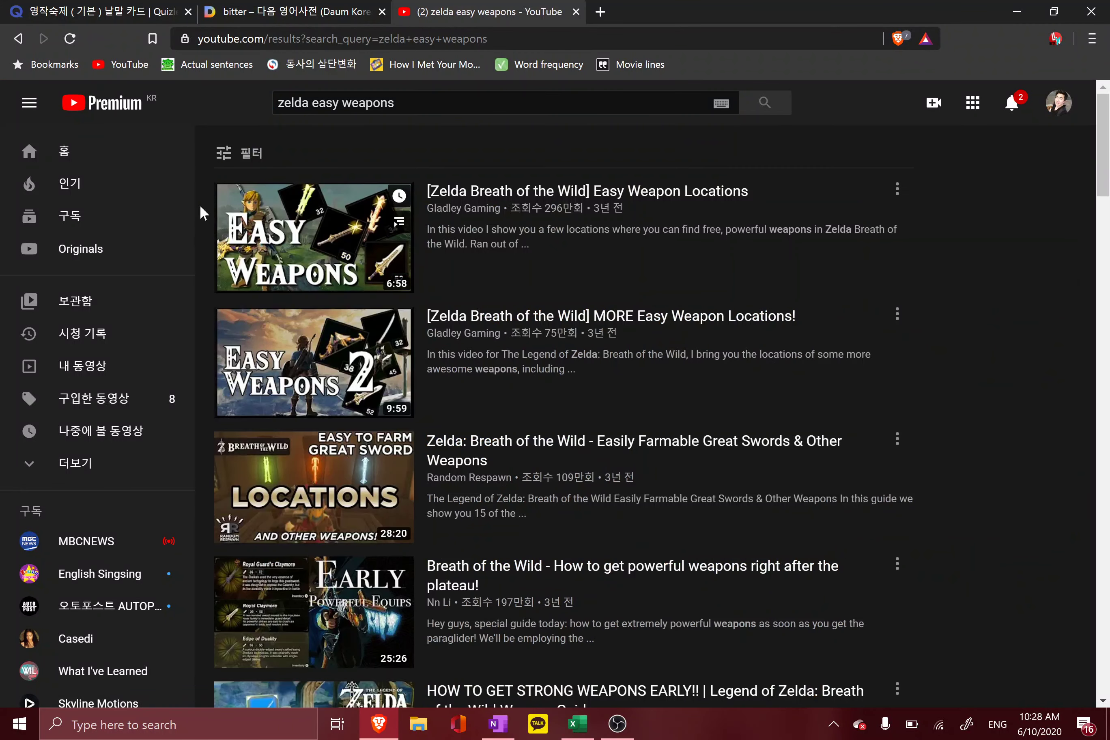
Play the video "[Zelda Breath of the Wild] Easy Weapon Locations" and skip forward to about 0:52
click(329, 256)
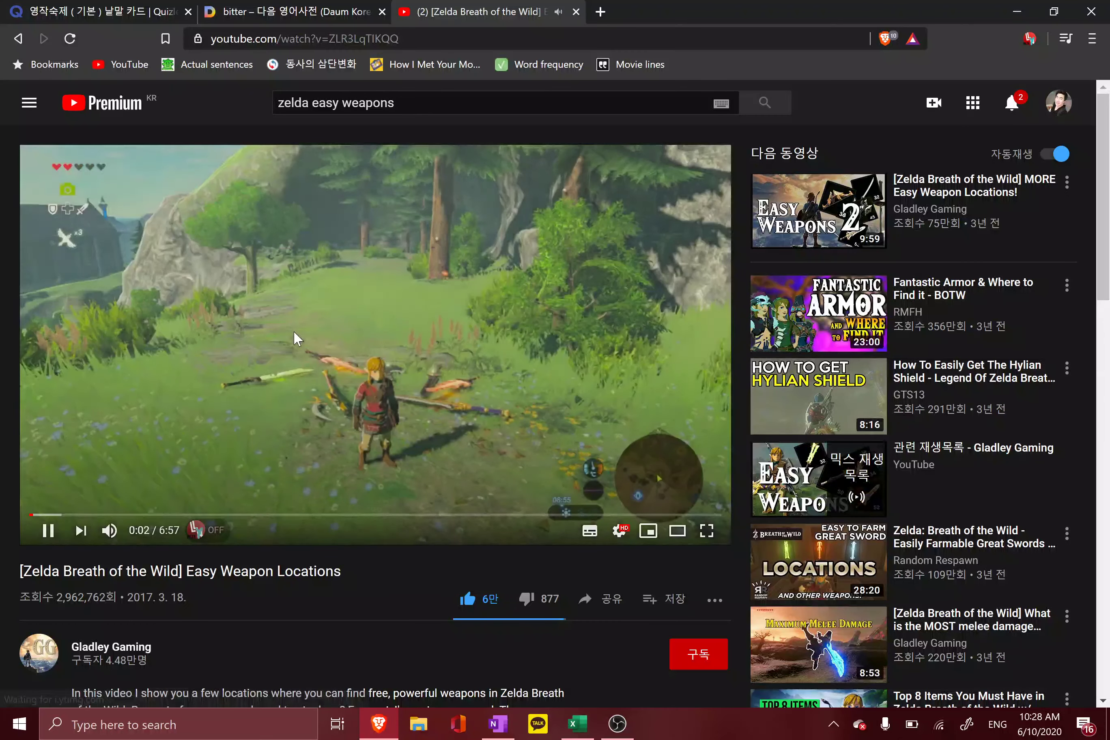
click(335, 385)
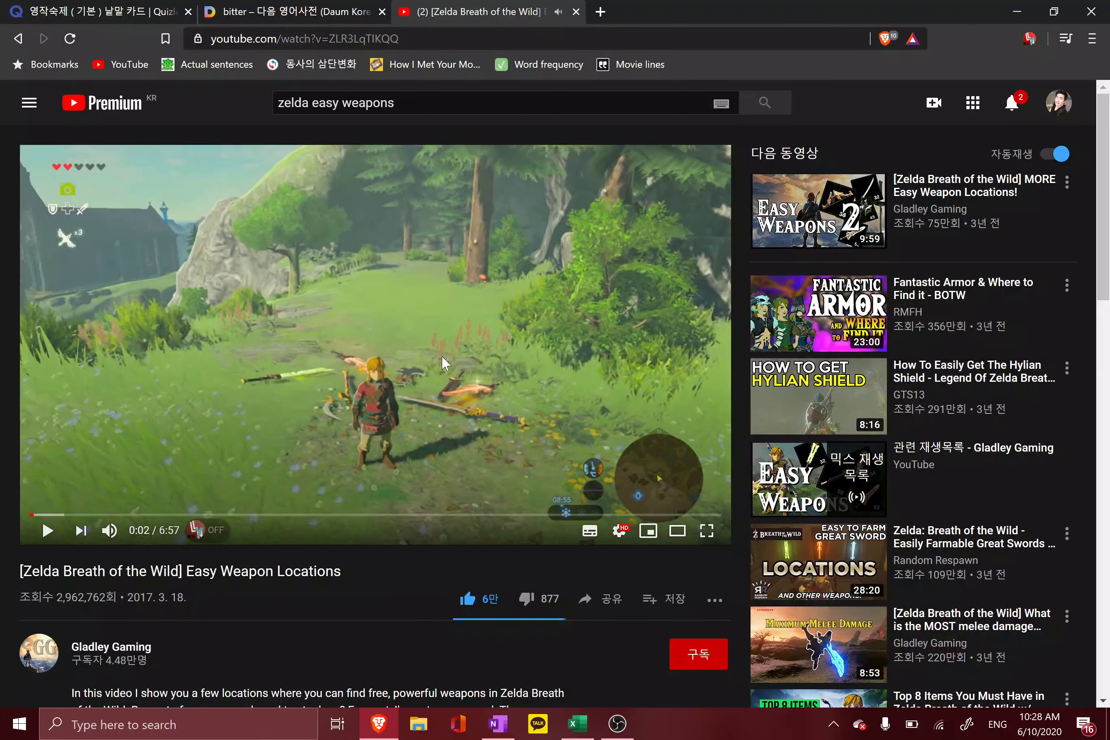
click(373, 334)
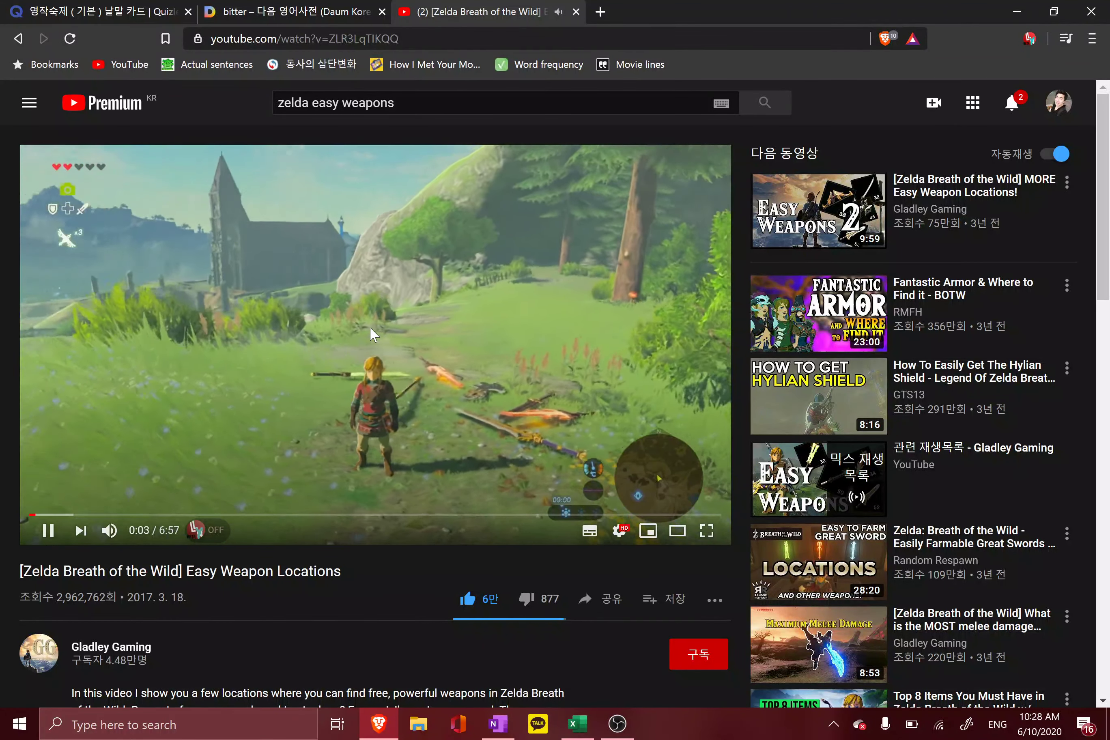
key(Right)
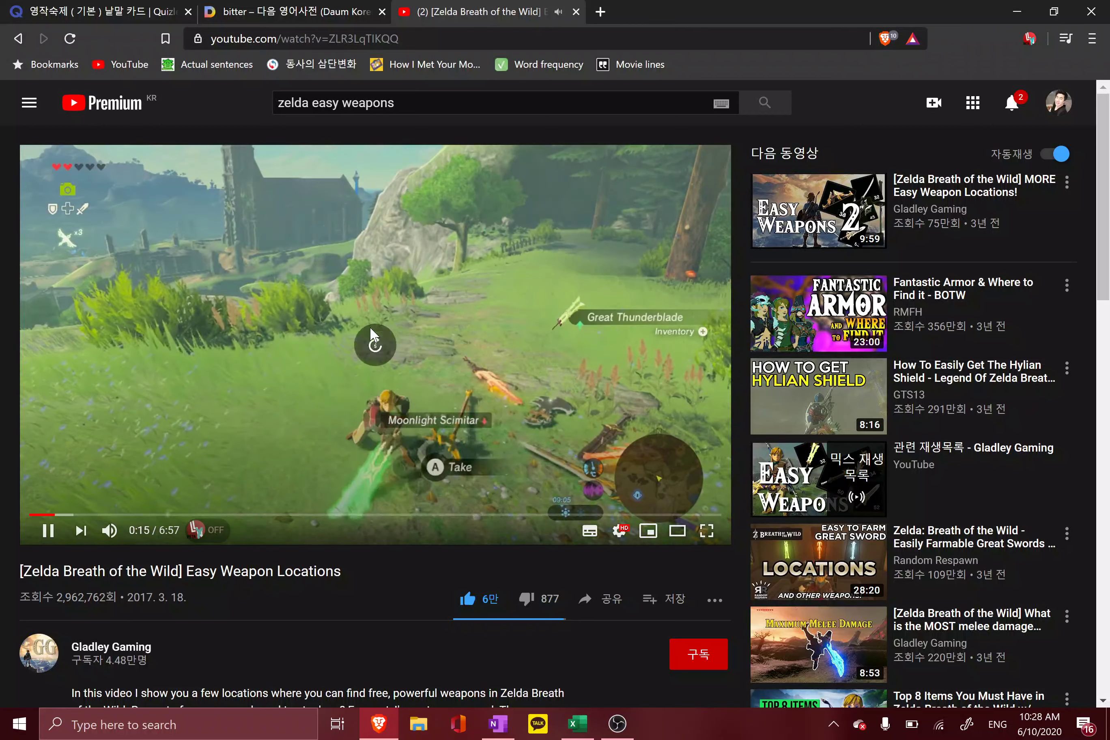
key(Right)
key(Right)
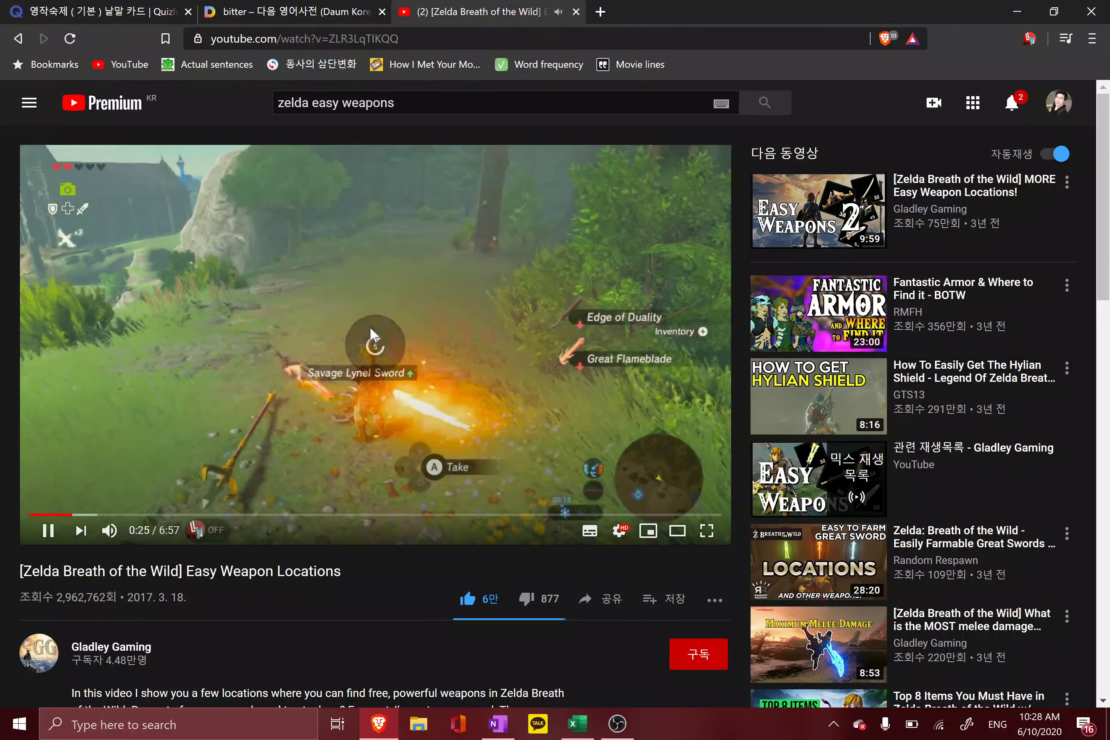
key(Right)
key(Right)
key(Right)
key(Right)
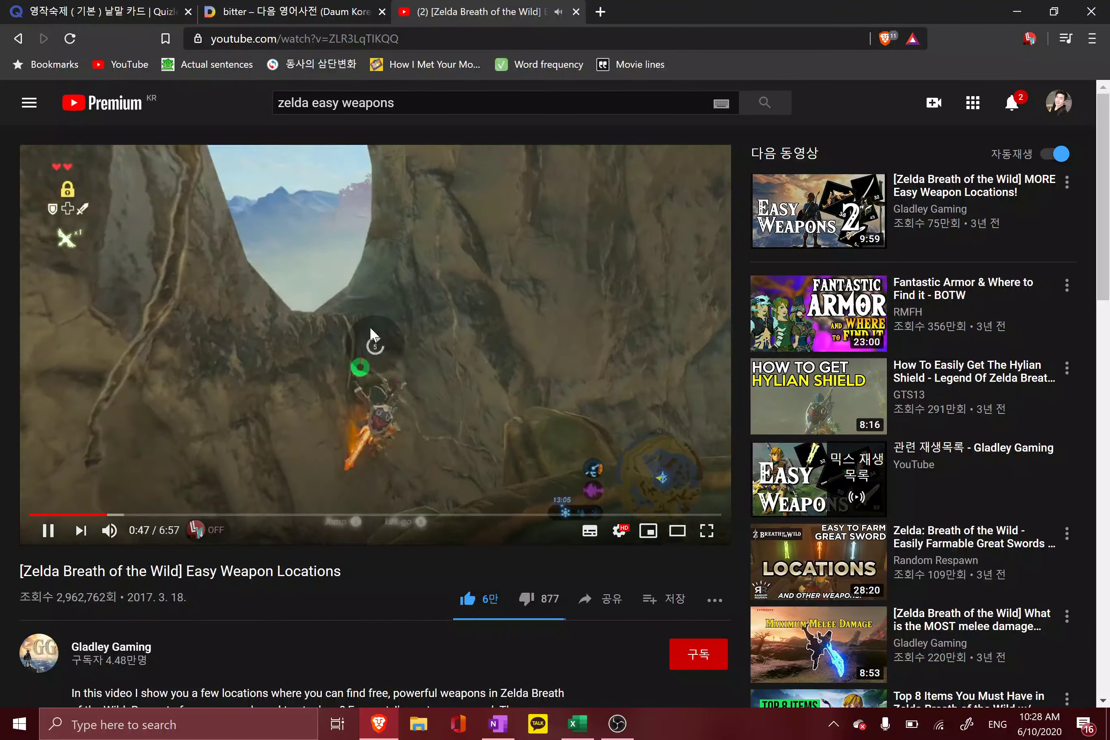
key(Right)
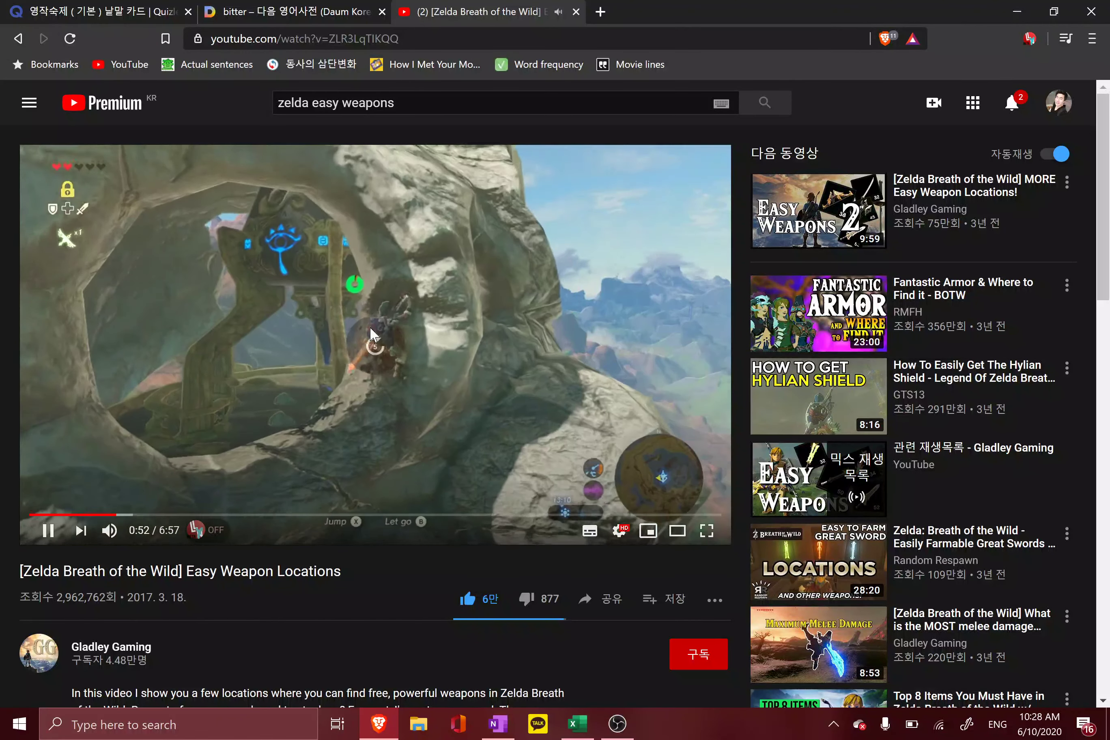
Rewind the video to about 0:38, watch the Woodland Tower weapon location with short stops, and pause at 0:58
key(Left)
key(Left)
key(Left)
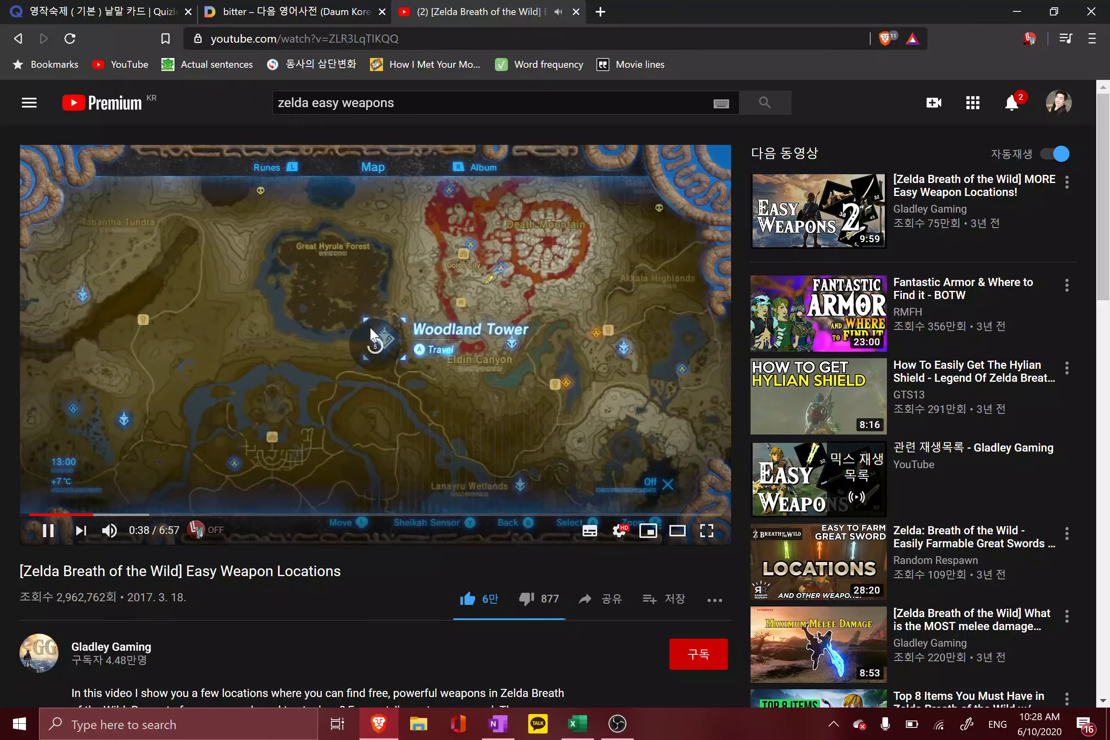
key(space)
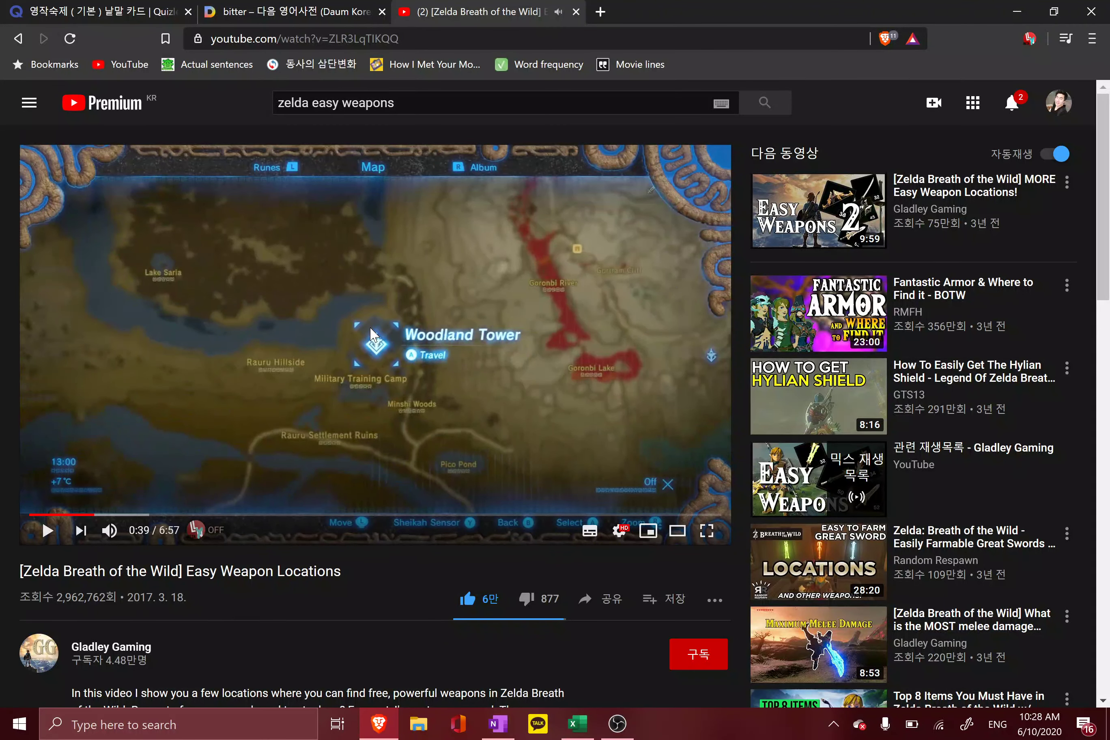
key(space)
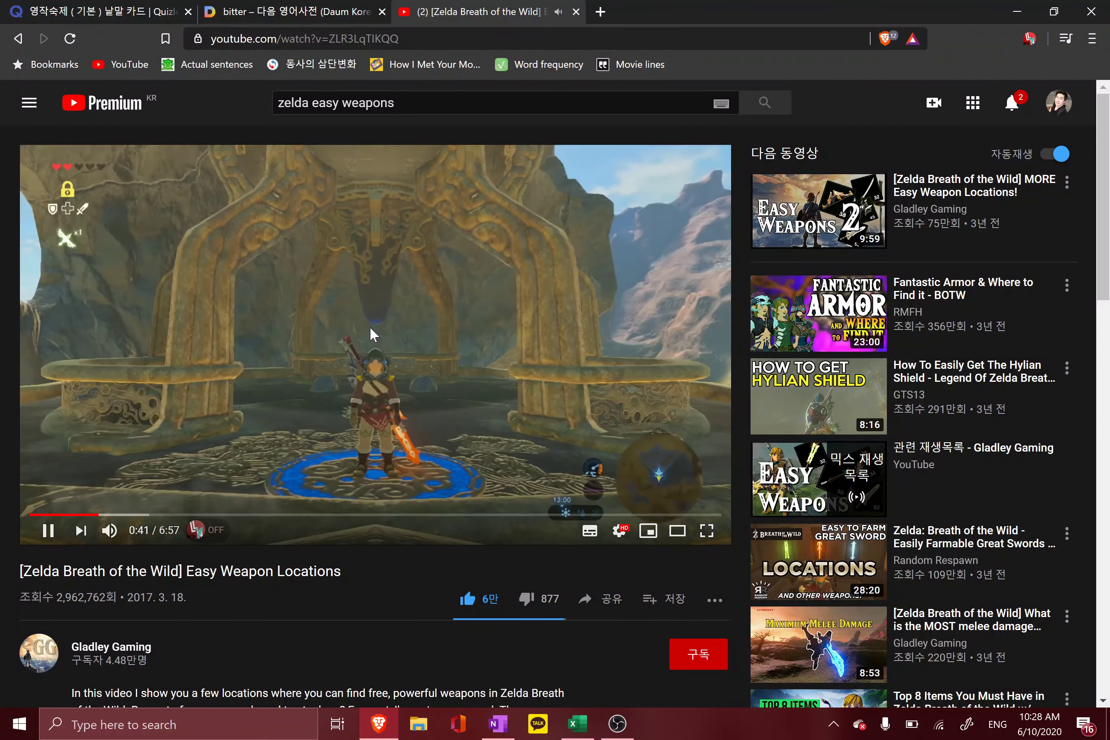
key(space)
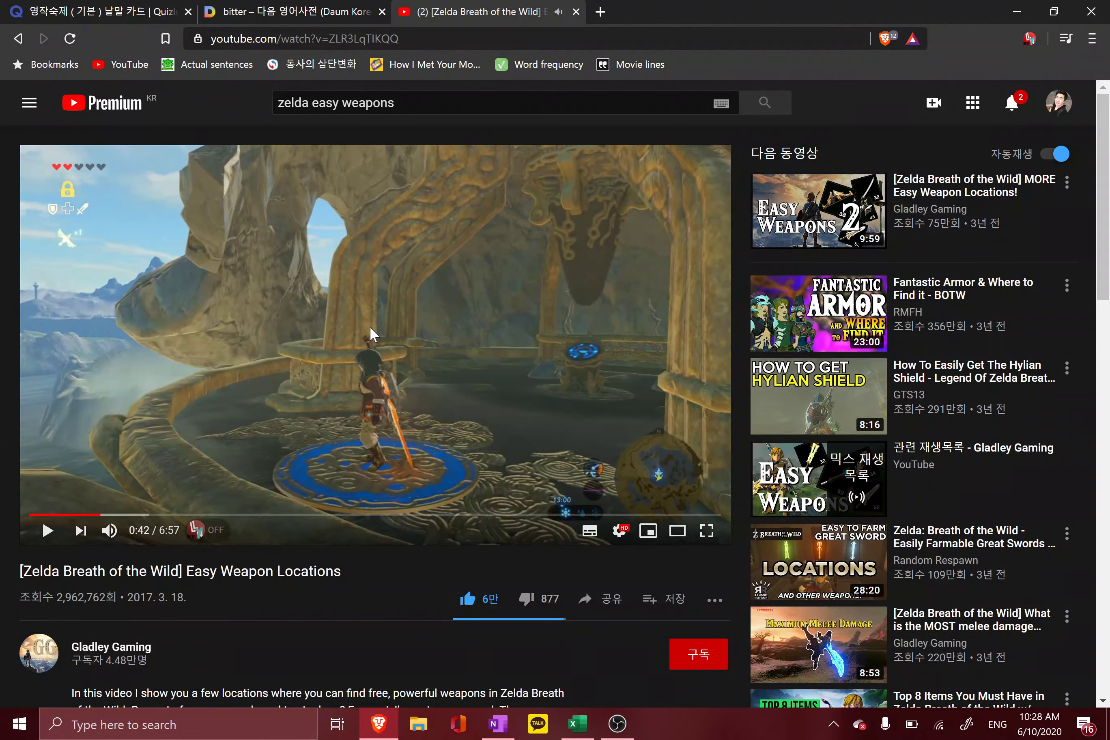
key(space)
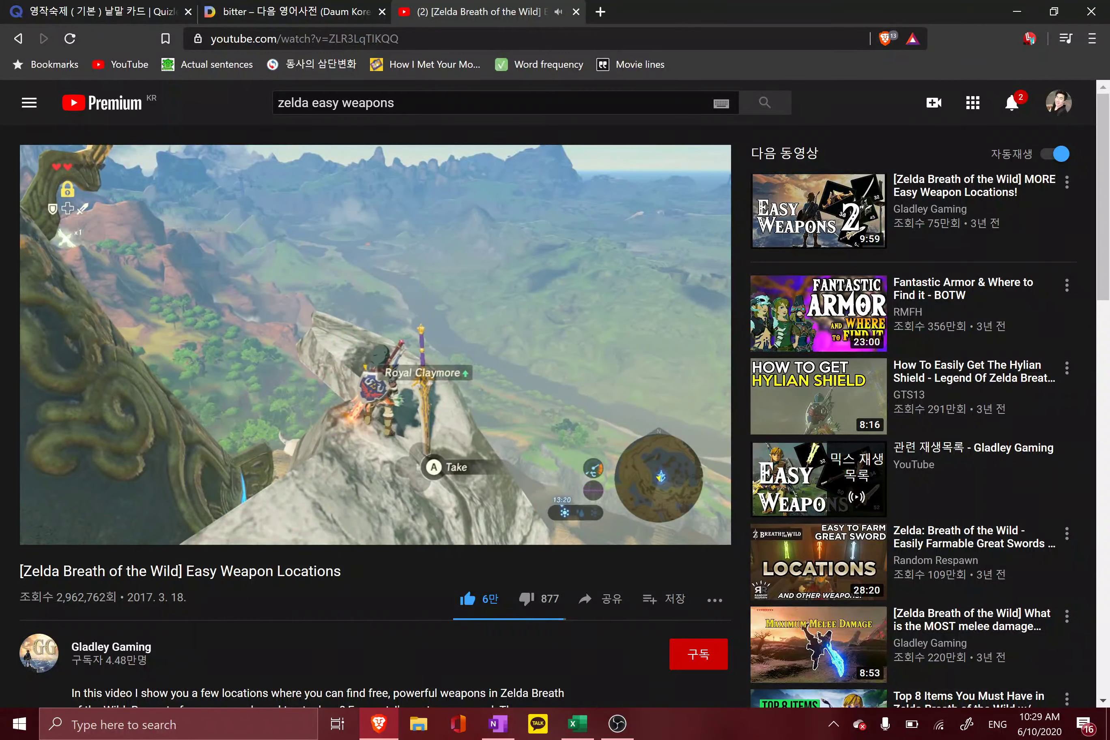
click(372, 330)
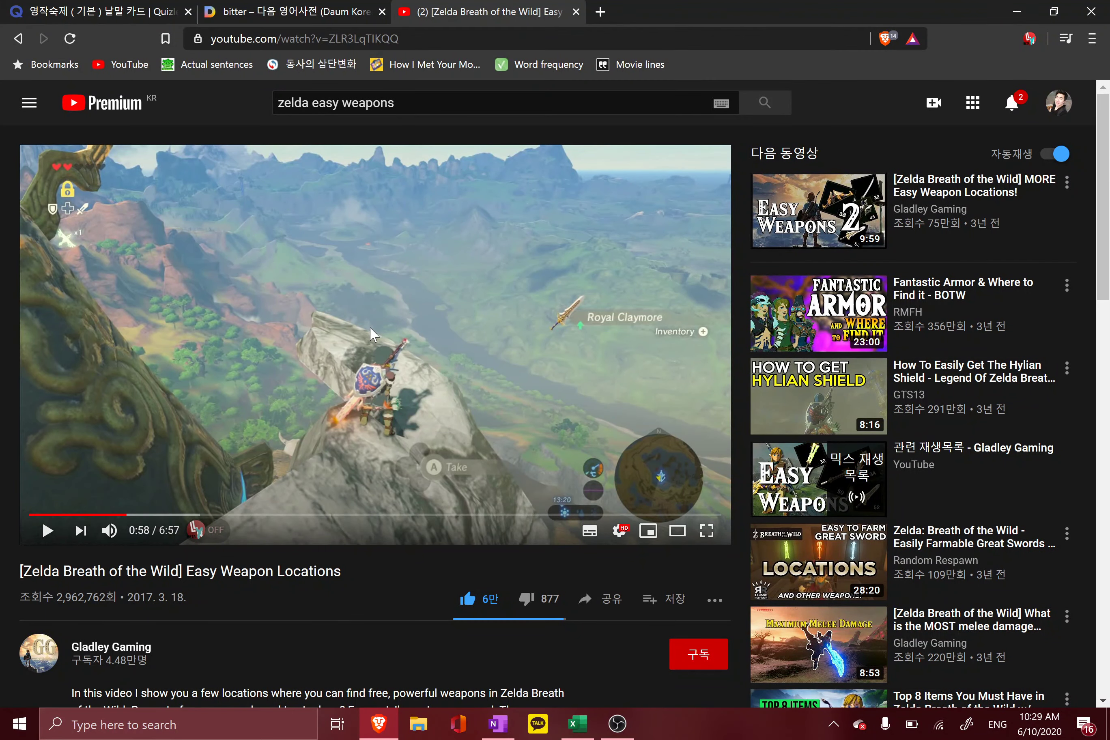
Go back to the Woodland Tower map at 0:38 for another look, and return the paused video to 0:58
key(Left)
key(Left)
key(Left)
key(Left)
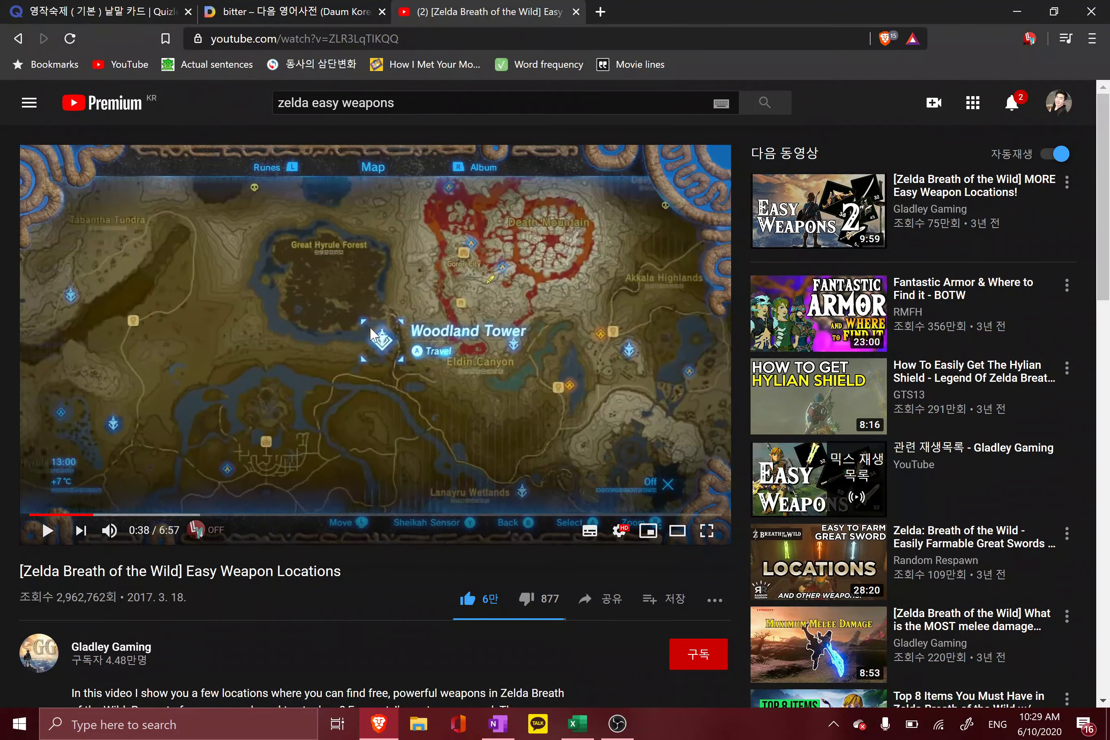
key(Right)
key(Right)
key(Right)
key(Right)
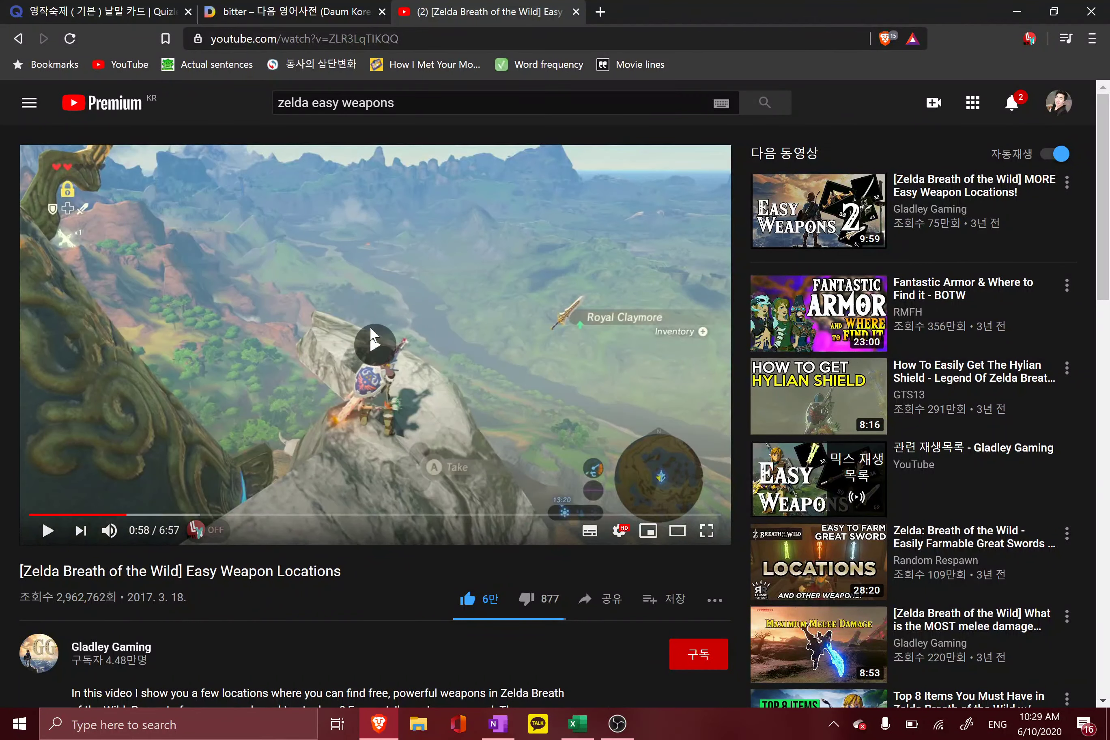
Advance the video through the Gerudo Tower map and pause at the map stamp at 1:12
key(Right)
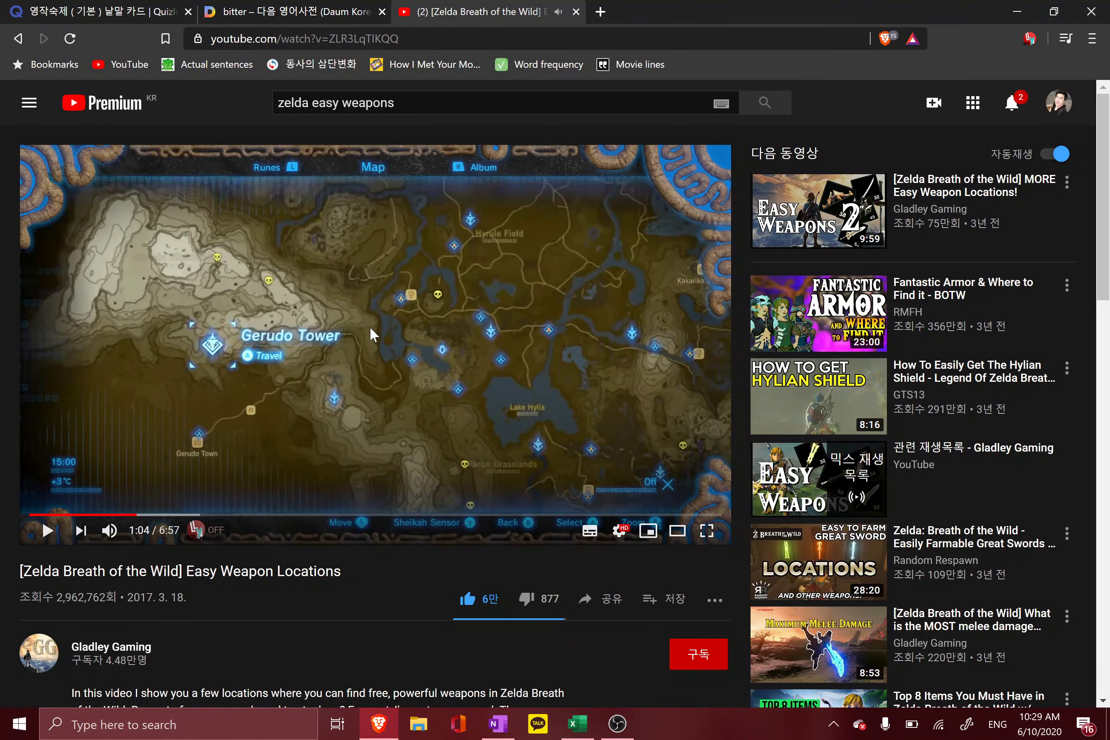
key(space)
key(Right)
key(space)
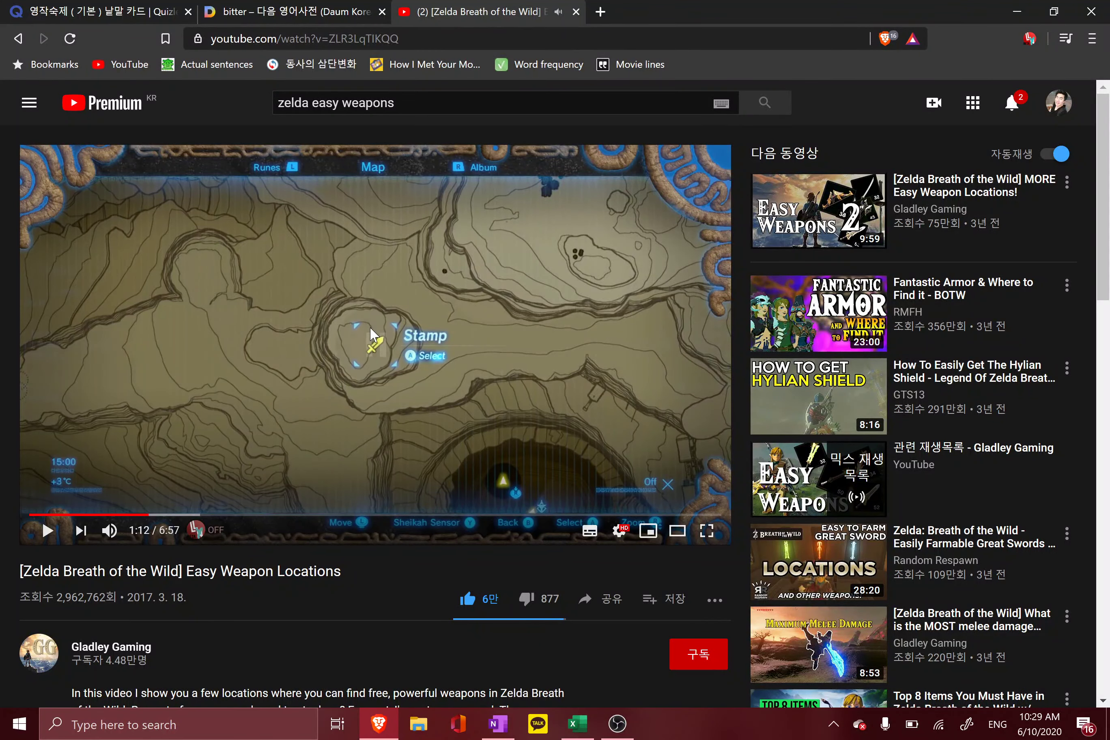
Resume the video, skip briefly ahead and back, and watch the Gerudo treasure location, pausing at 2:14
key(space)
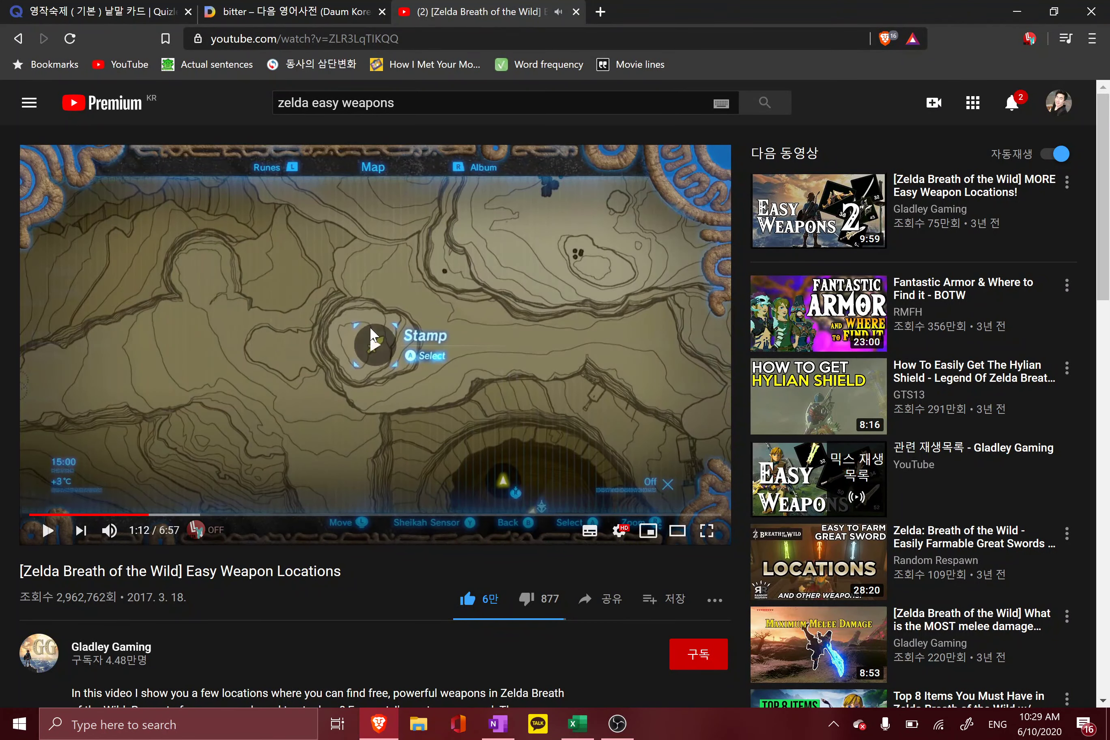
key(Right)
key(Right)
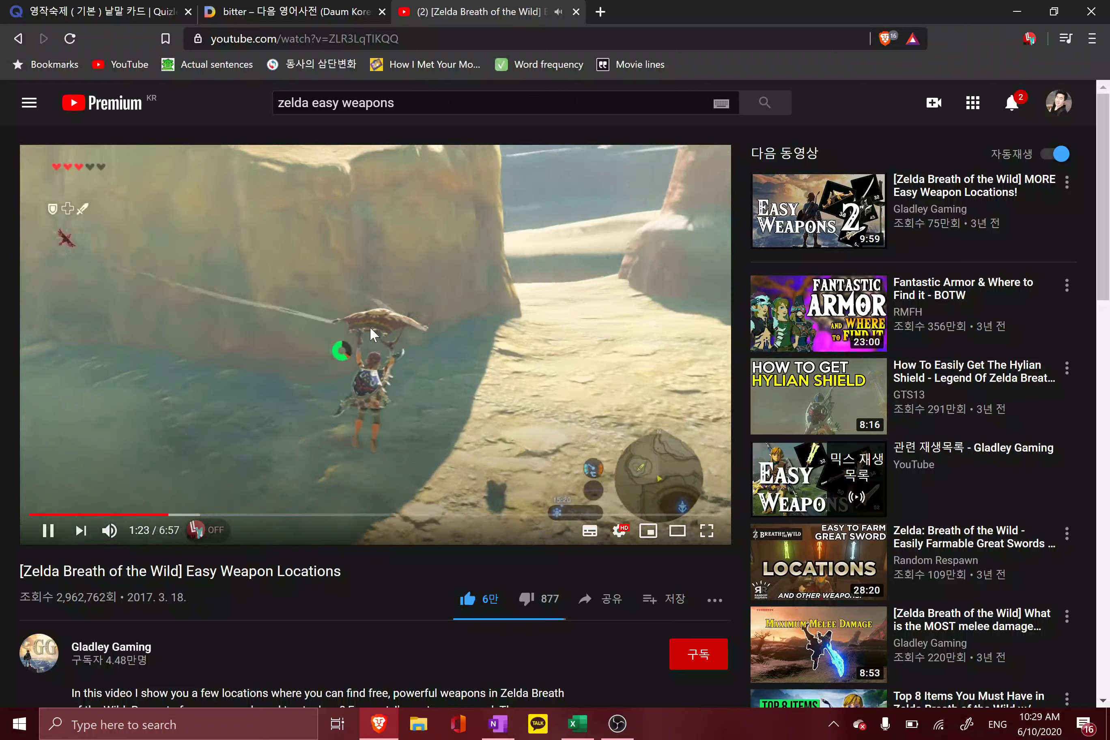
key(Left)
key(Left)
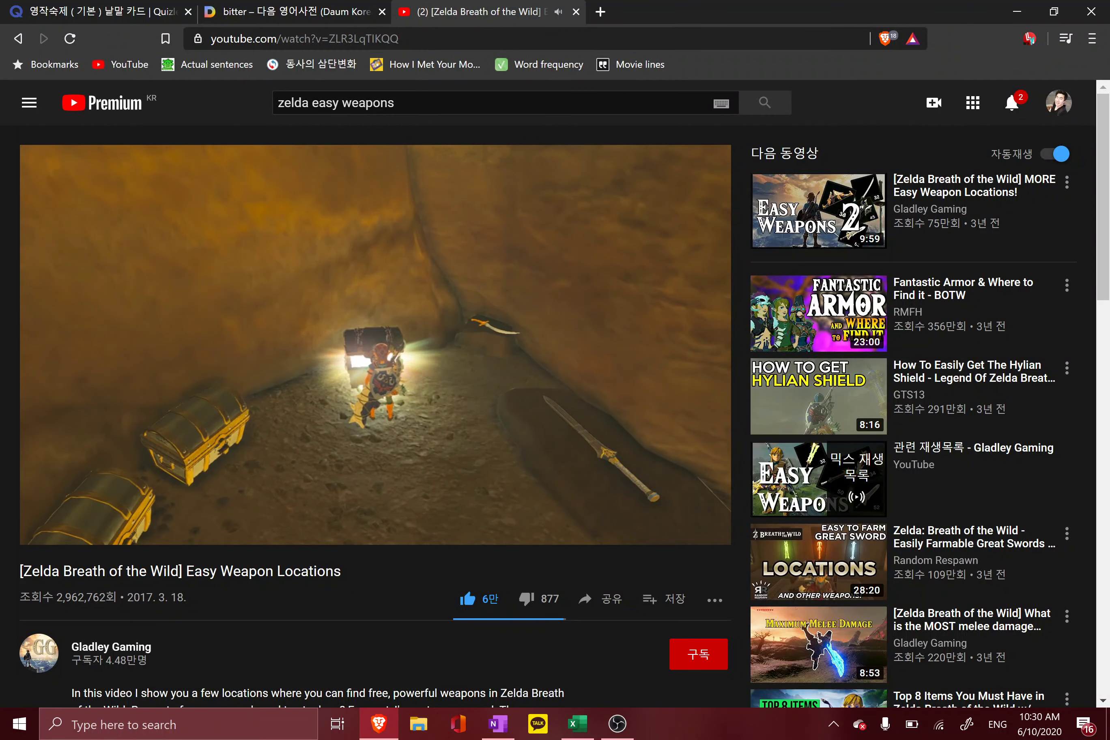
click(373, 334)
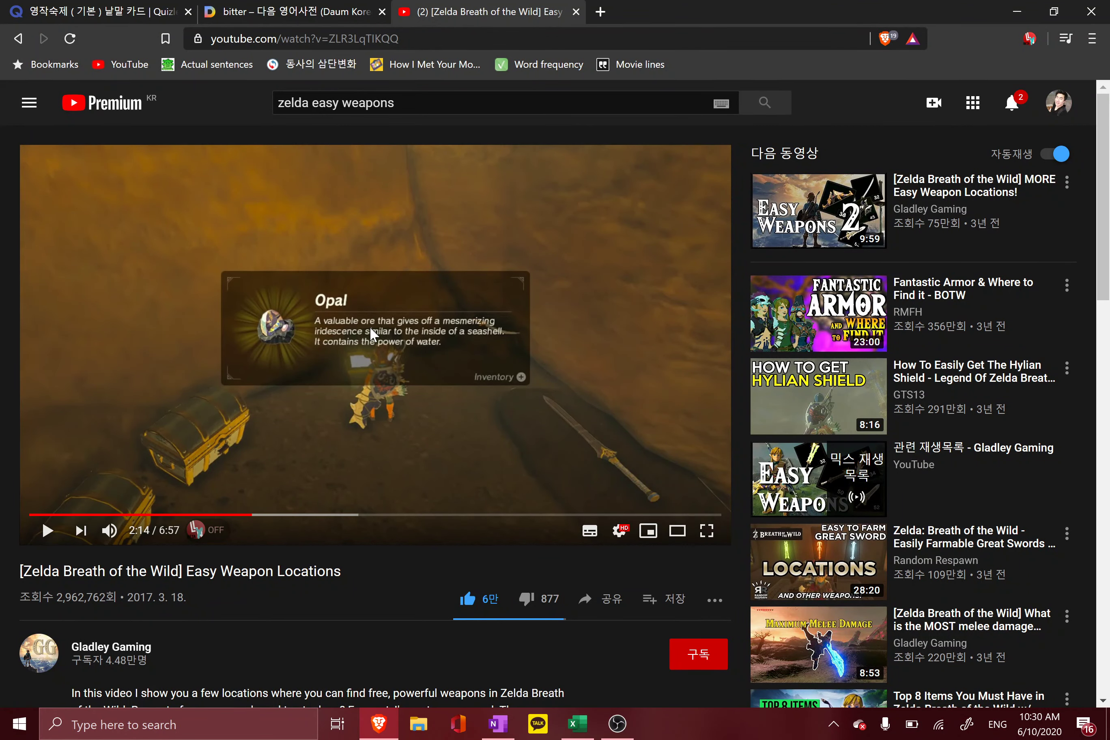
Continue the video past the Great Thunderblade location and jump back slightly from about 3:01
click(370, 330)
key(l)
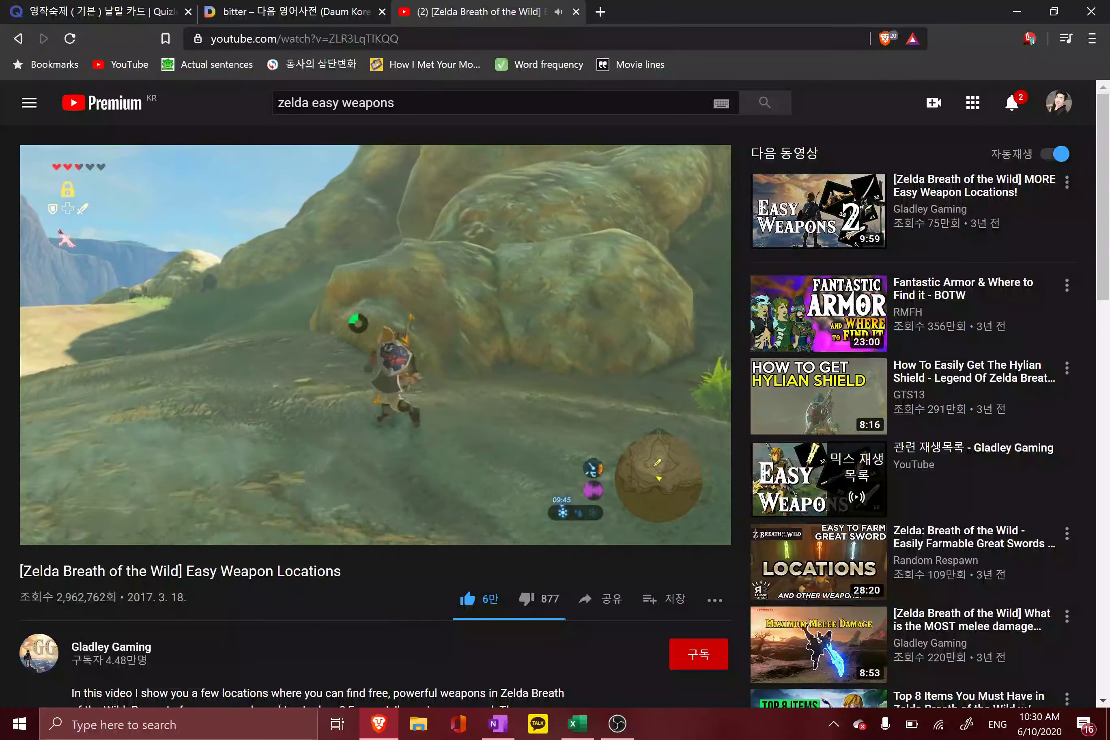
mouse_move(372, 334)
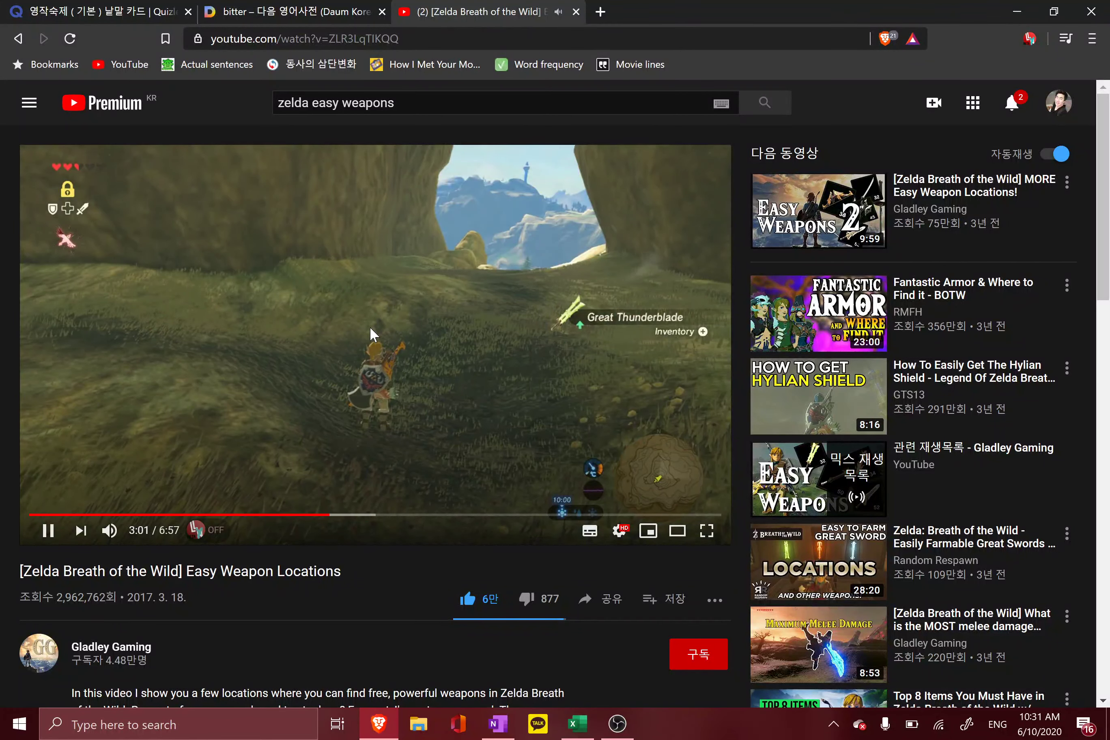
key(Left)
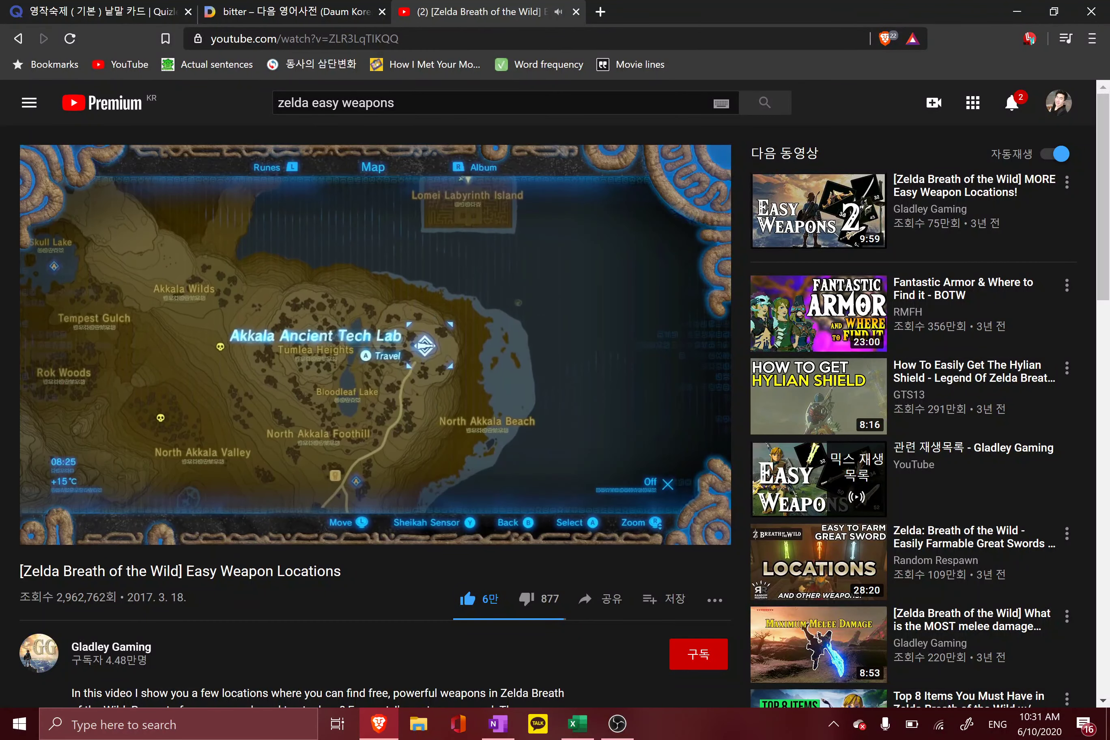
Skip forward through the Akkala Ancient Tech Lab section to the Great Flameblade and pause the video at 3:47
key(Right)
key(Right)
key(Right)
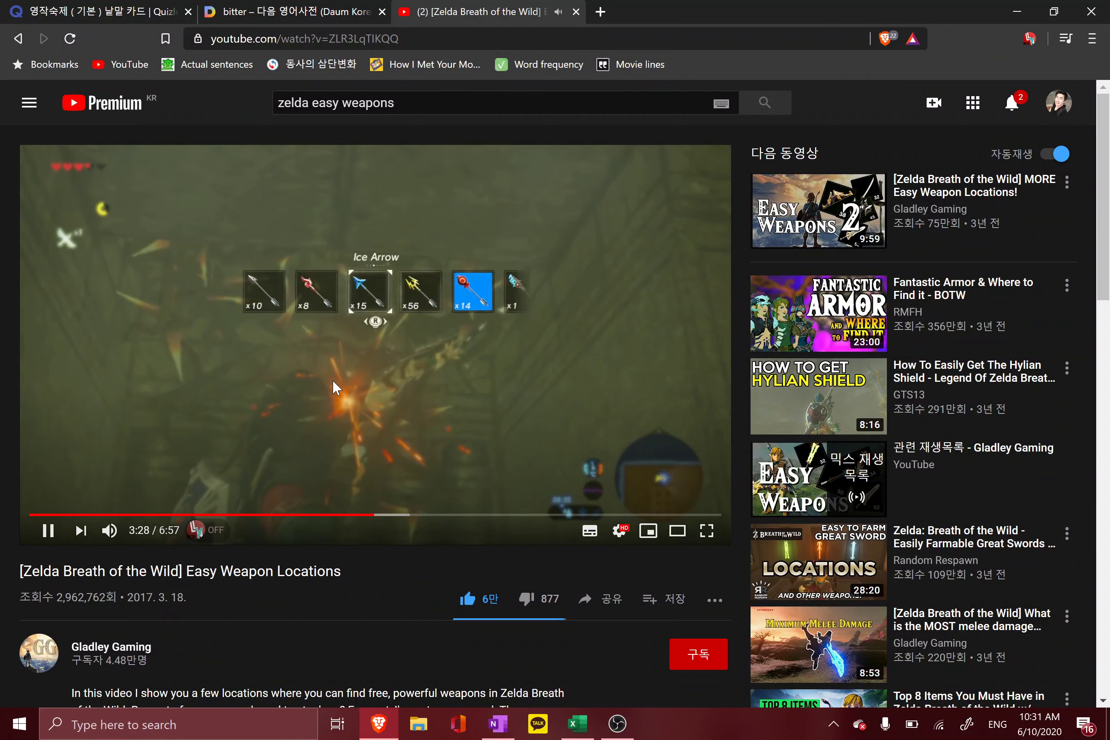
key(Right)
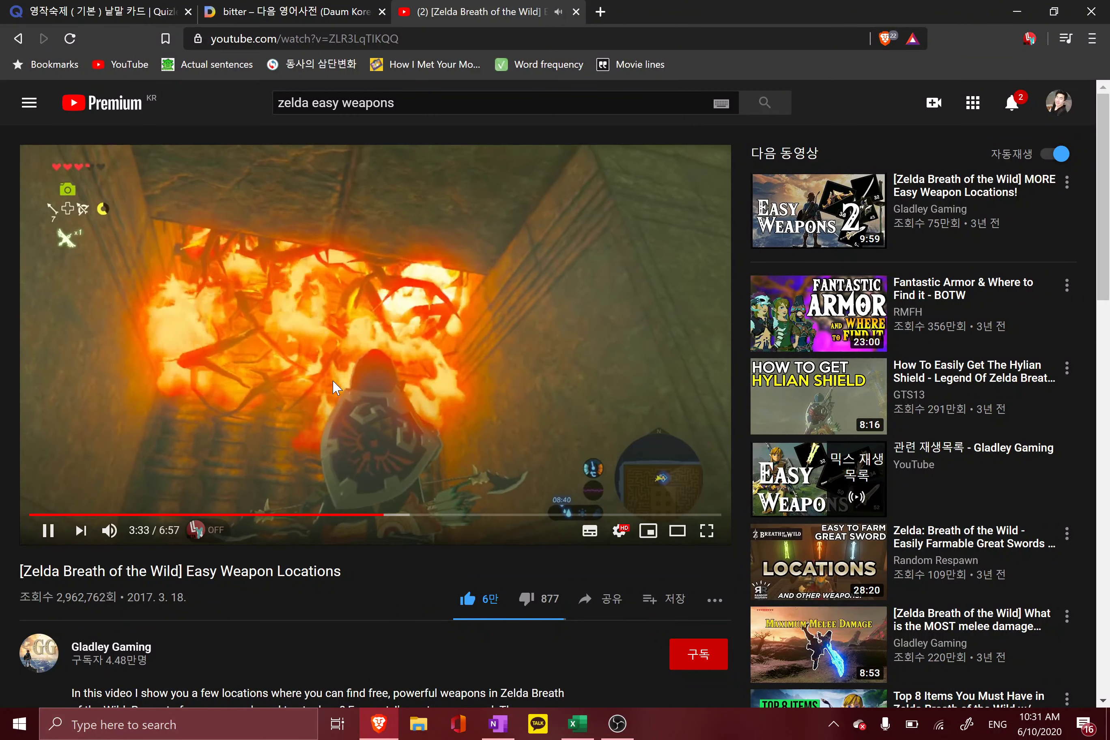
key(Right)
key(Right)
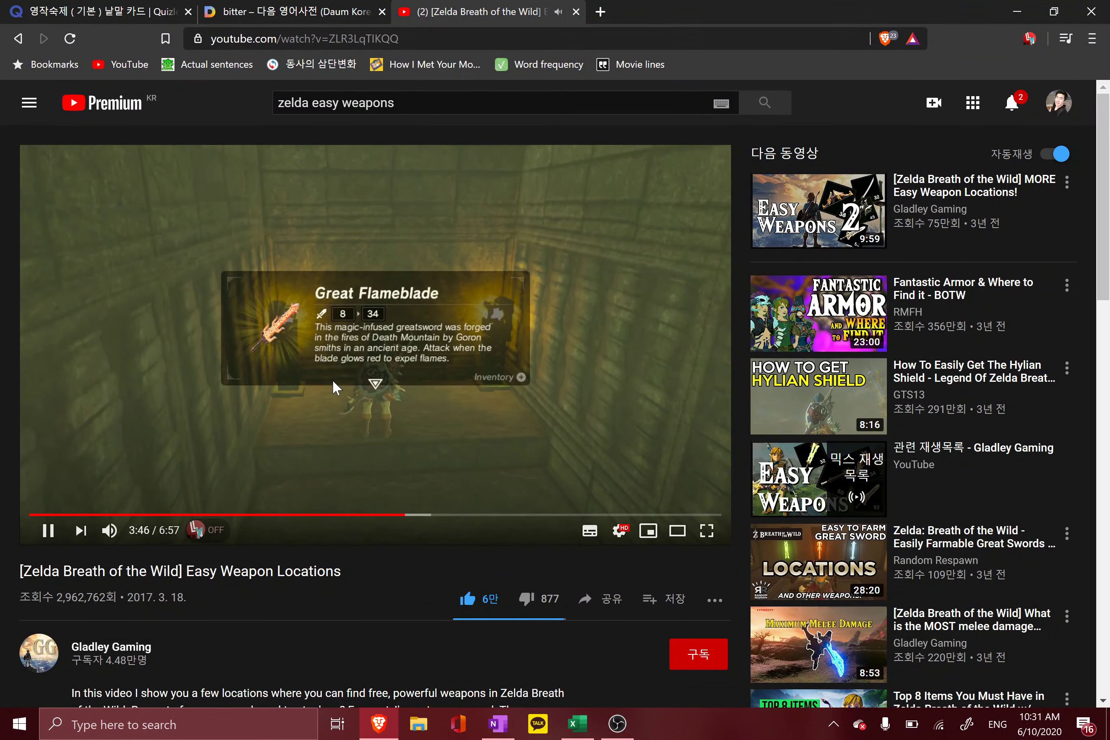
key(space)
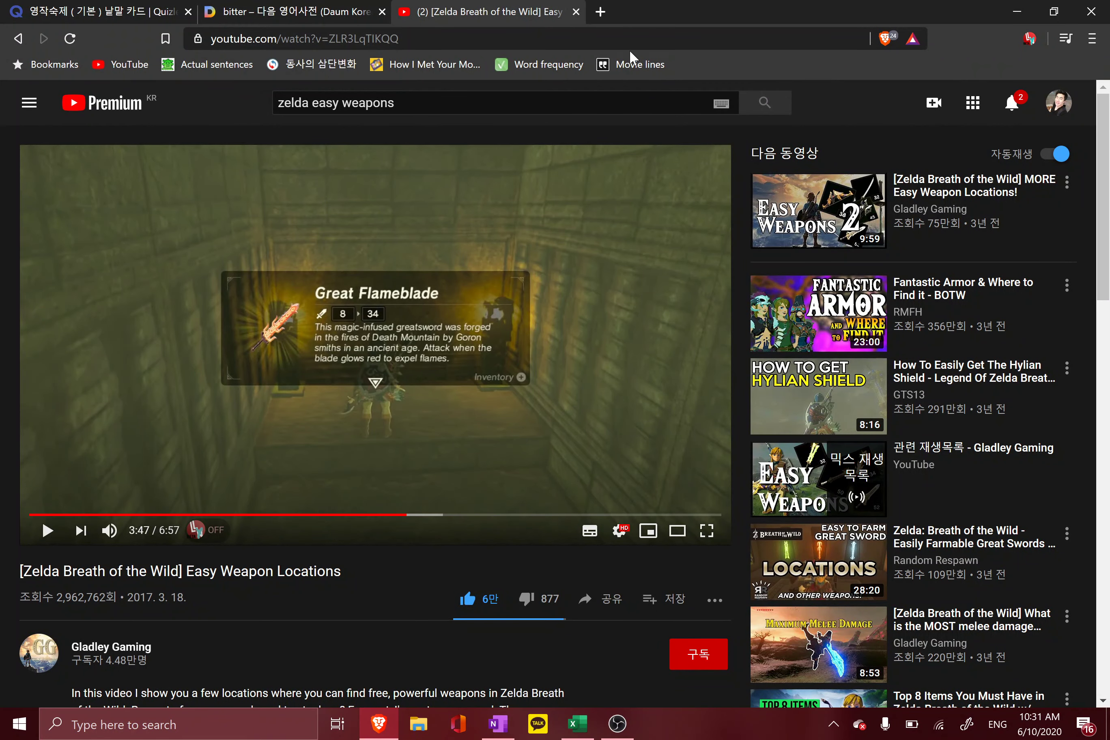
Close the YouTube video tab and switch to the Excel workbook "The progress"
click(576, 12)
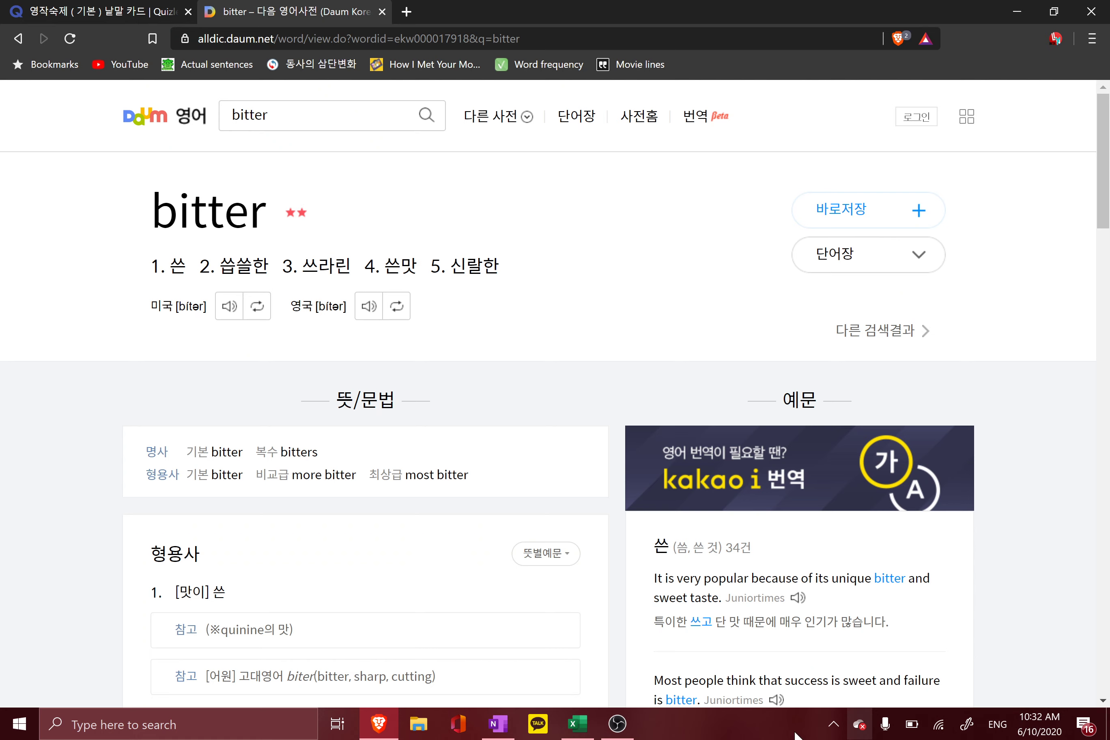
click(577, 724)
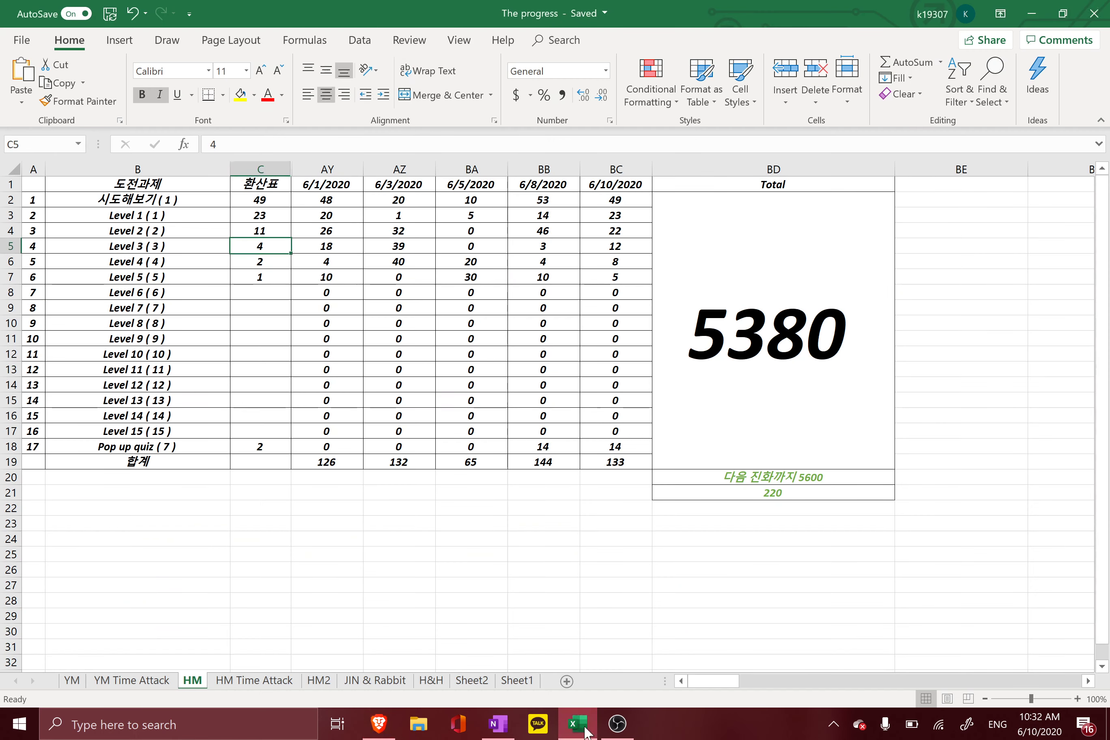
Review the 합계 cell, the overall Total and the date heading for 6/10/2020 on the HM sheet
click(619, 465)
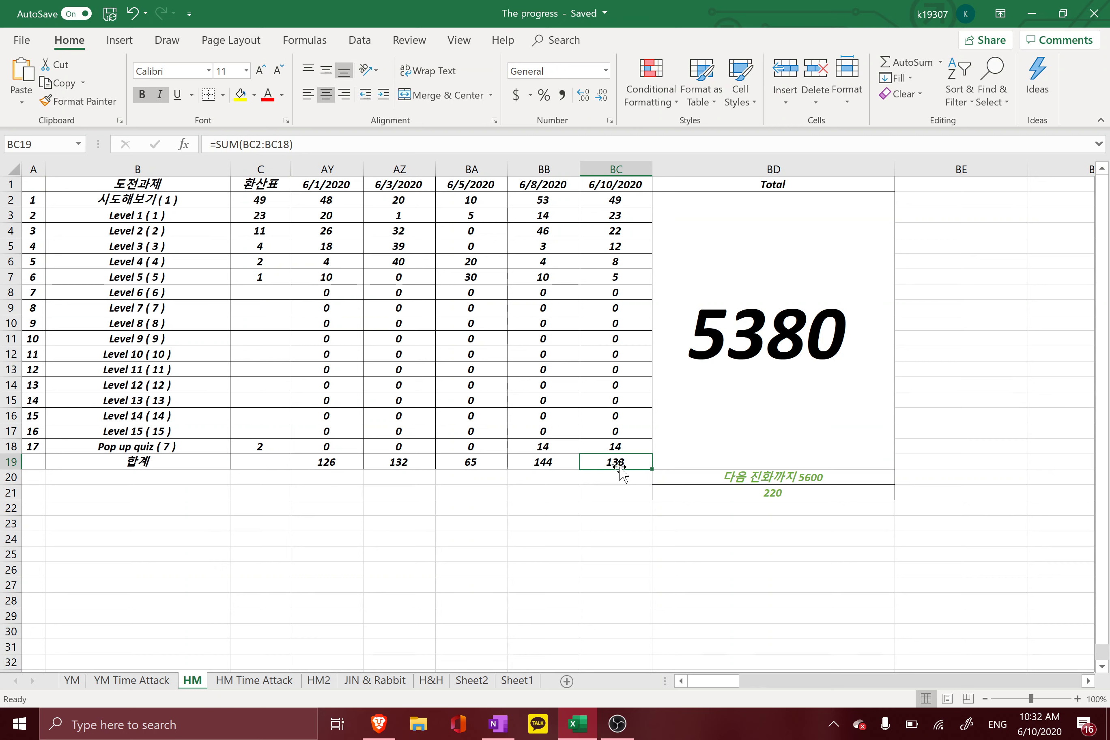
click(709, 416)
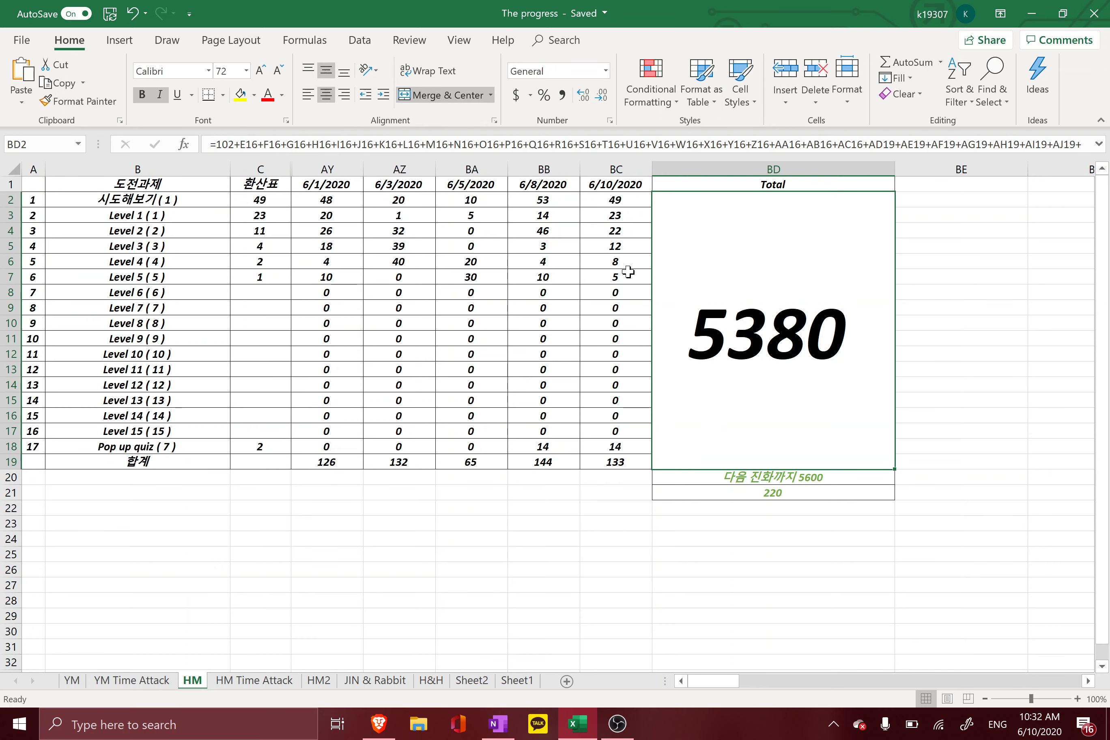
click(601, 186)
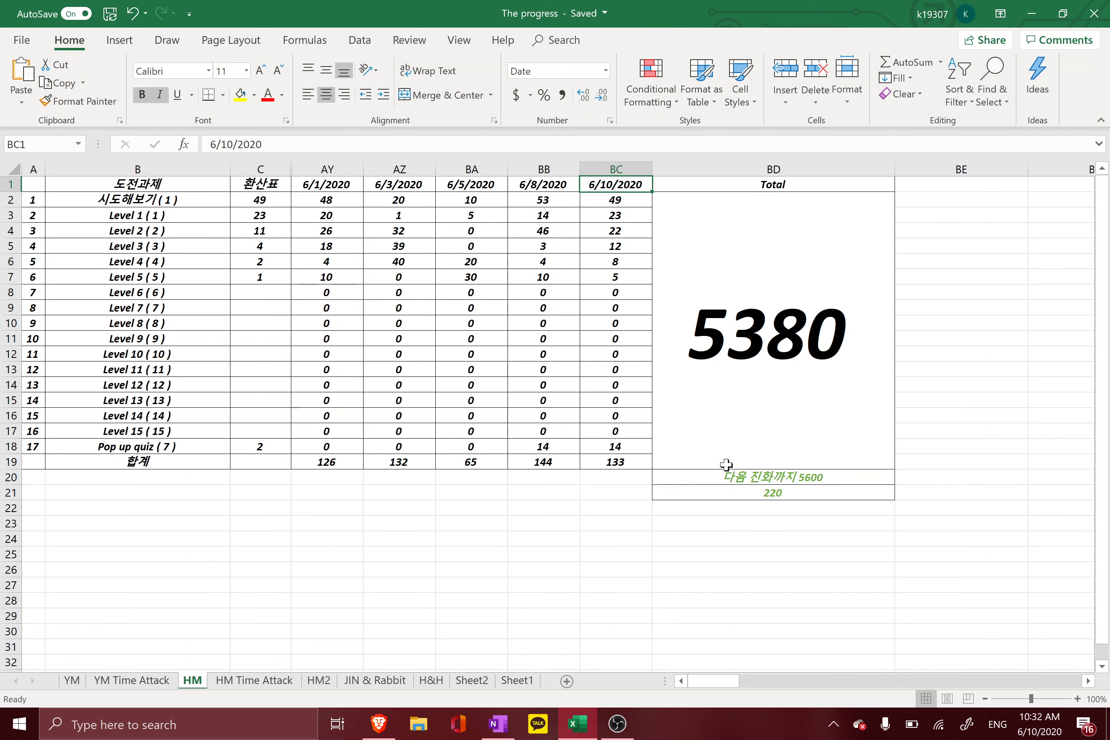
Switch to the OBS window
mouse_move(617, 732)
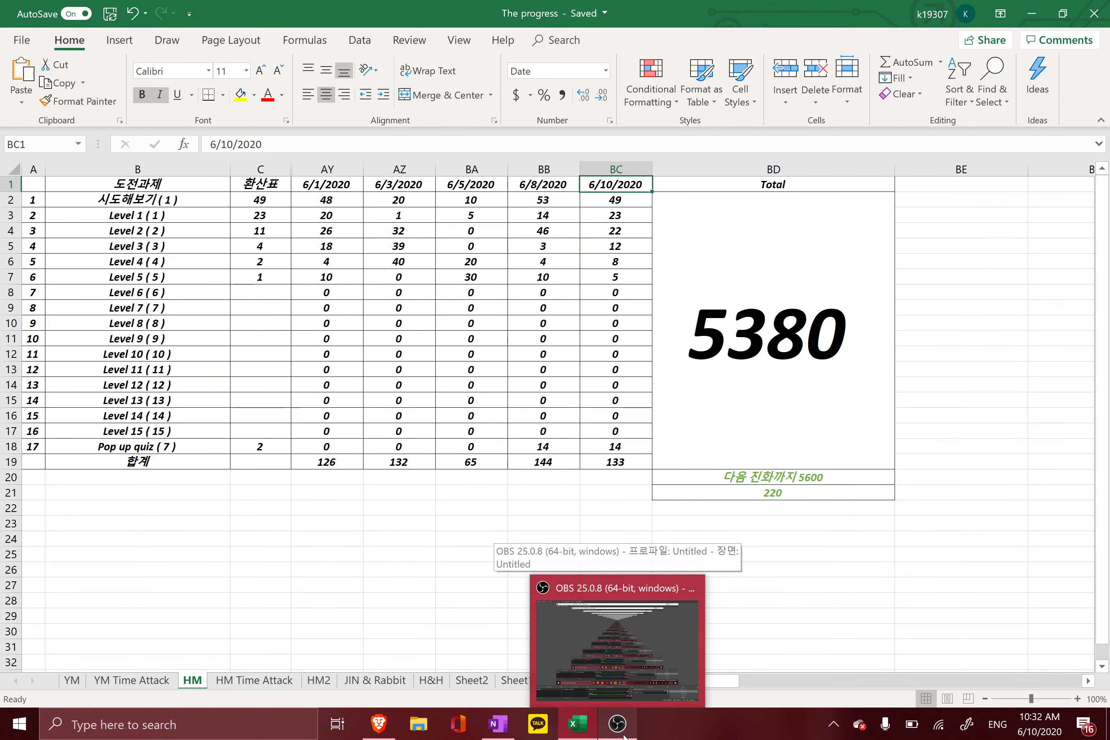
click(617, 730)
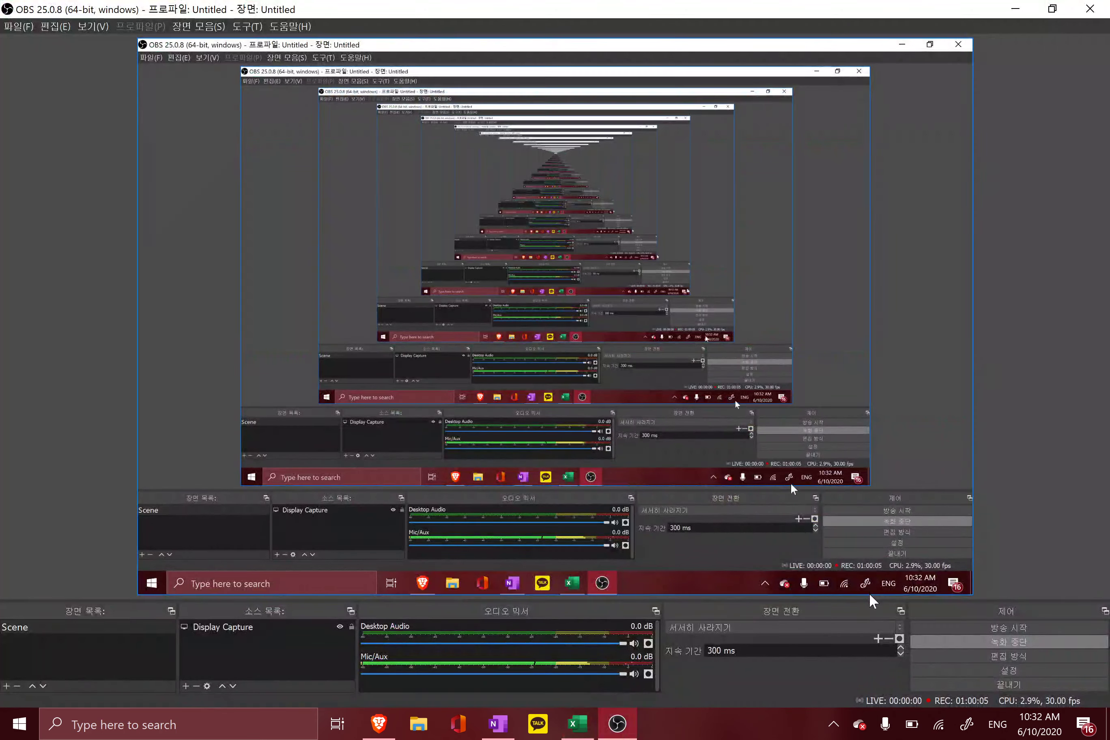